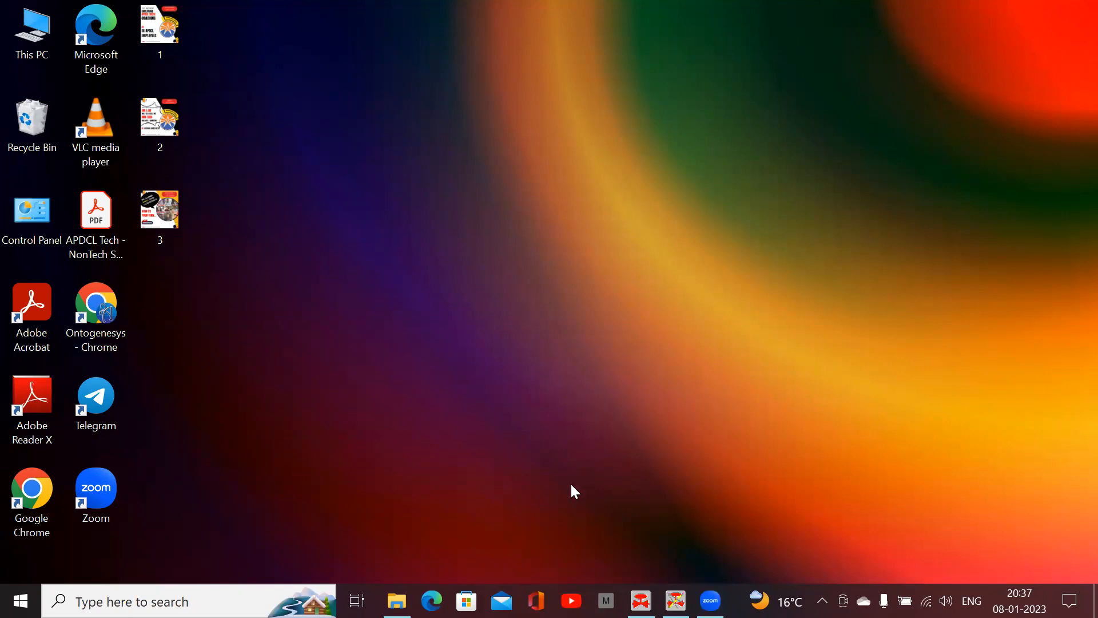
Switch to ONSPEC Control Software and view the furnace temperature reading on the live boiler overview.
left_click(641, 601)
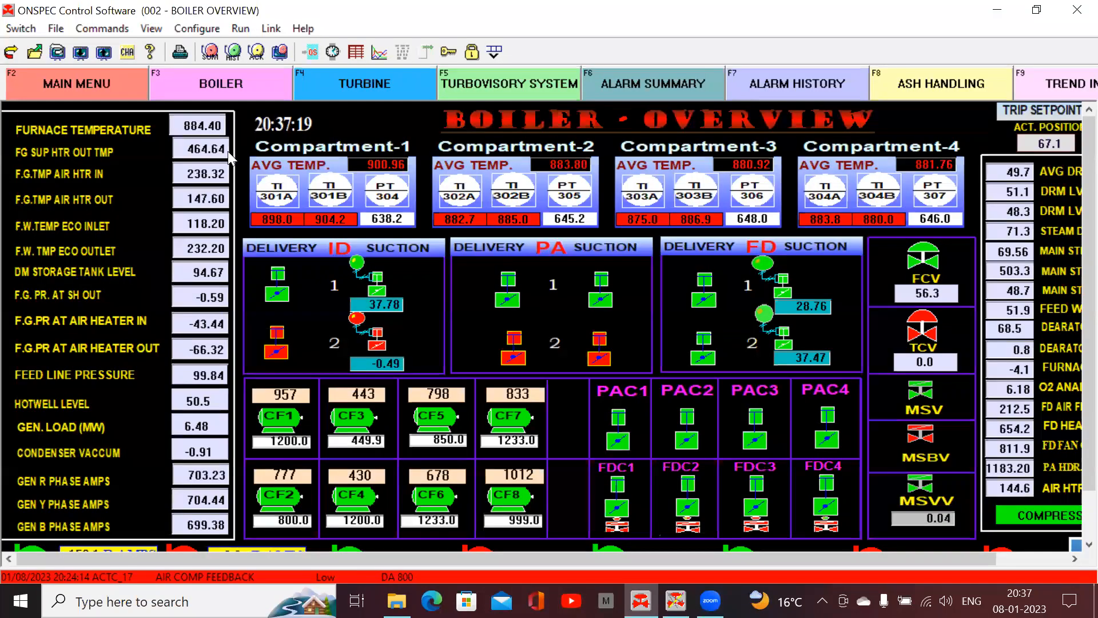
left_click(121, 128)
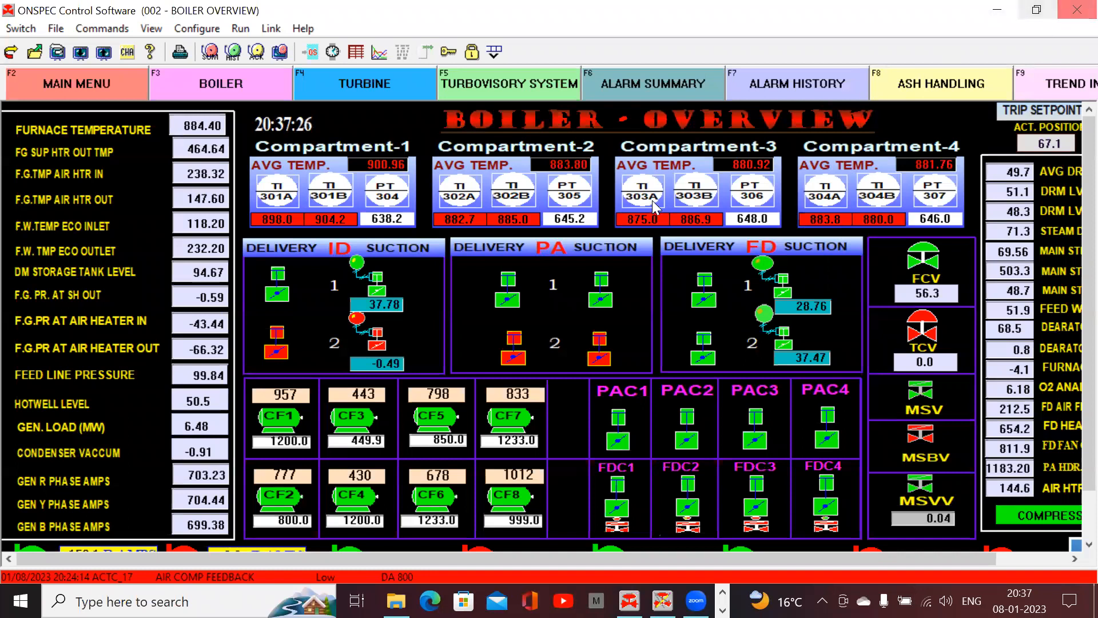
Switch to ONBuild and inspect the boiler overview's building blocks by selecting temperature labels, tag value fields, the enclosing box and an ID suction damper.
left_click(662, 601)
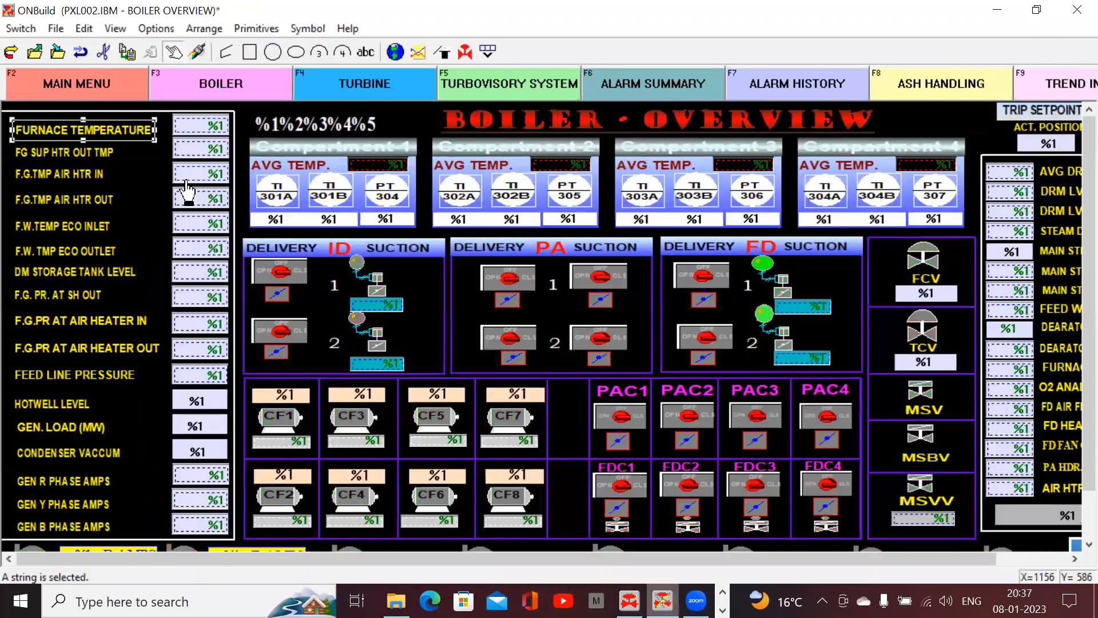
left_click(100, 153)
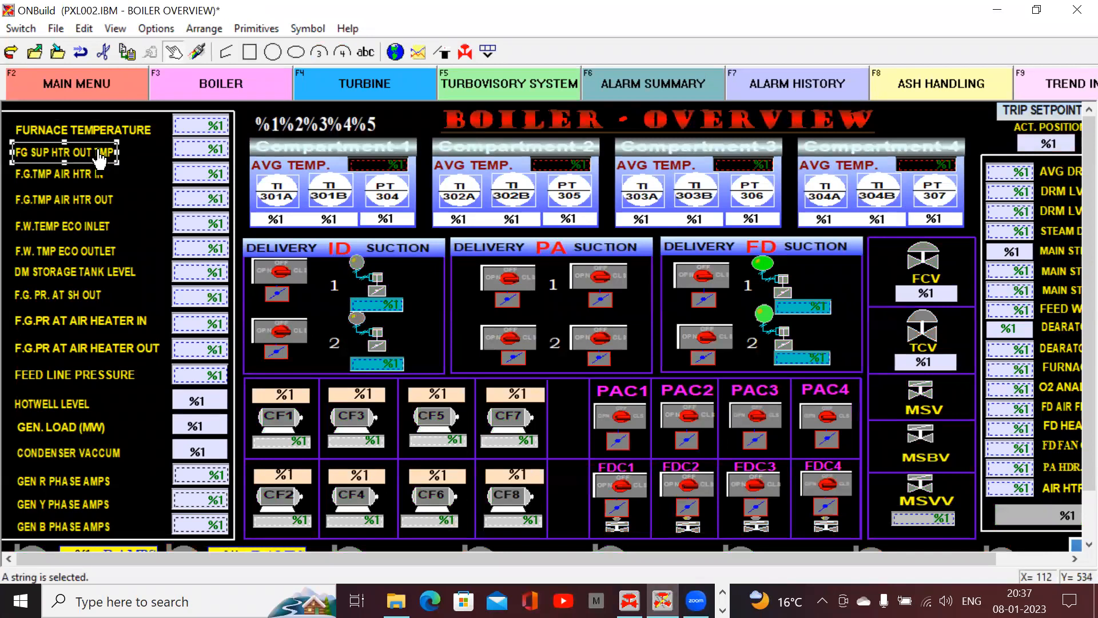
left_click(83, 179)
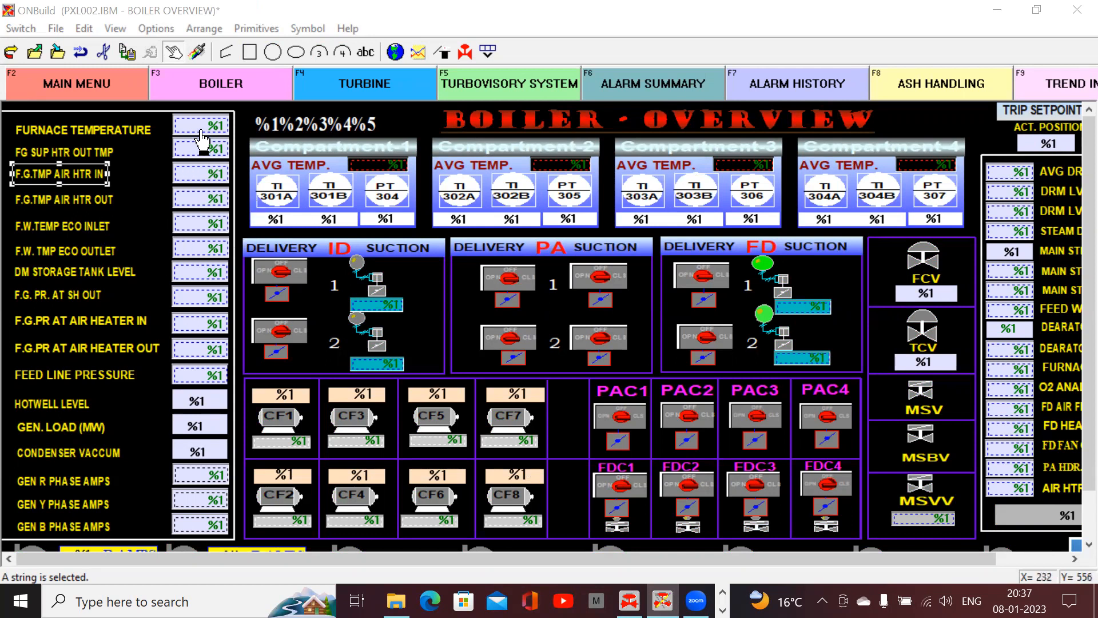
left_click(200, 132)
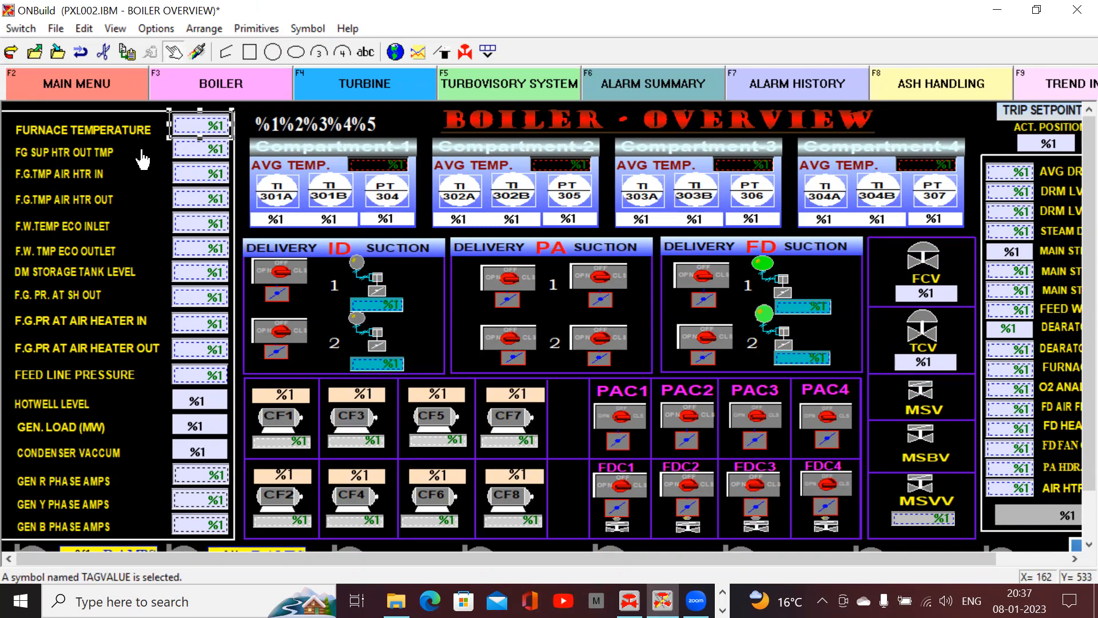
left_click(188, 155)
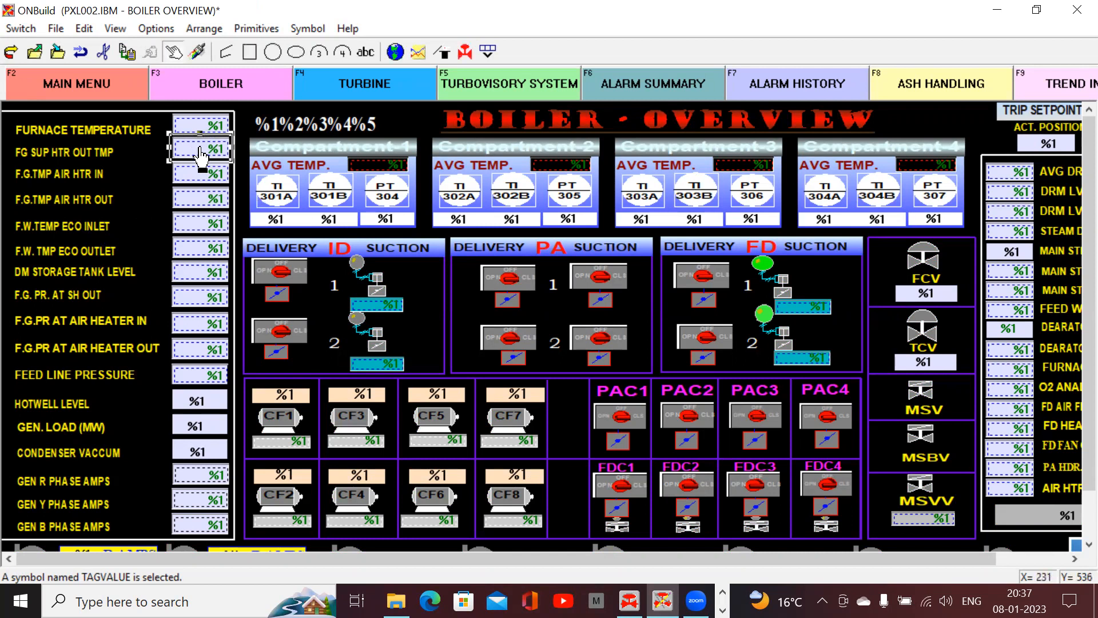
left_click(142, 193)
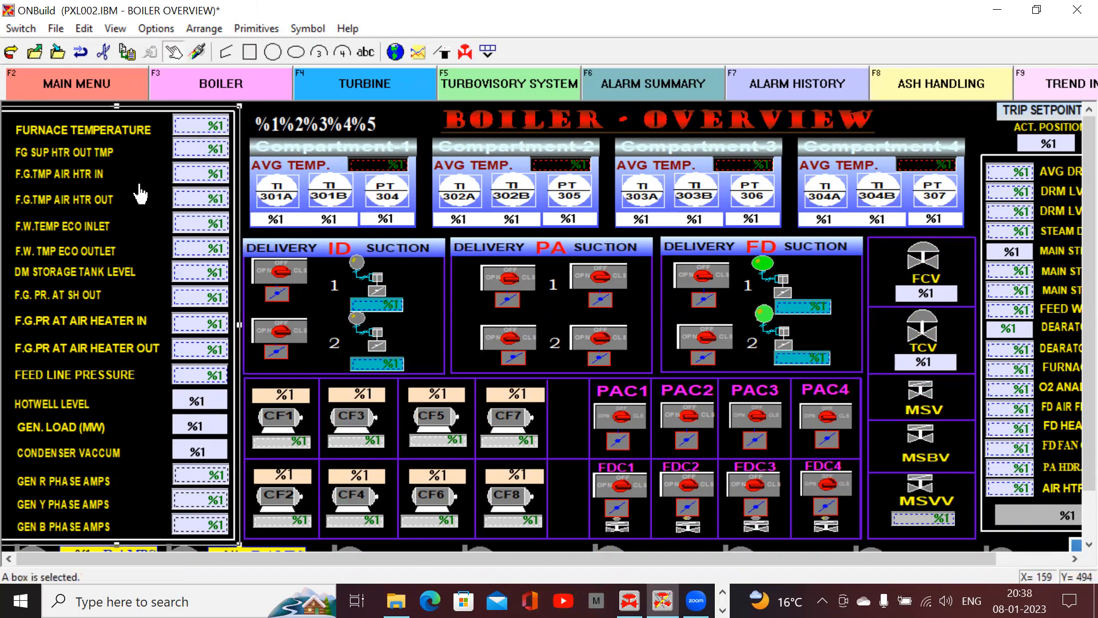
left_click(415, 329)
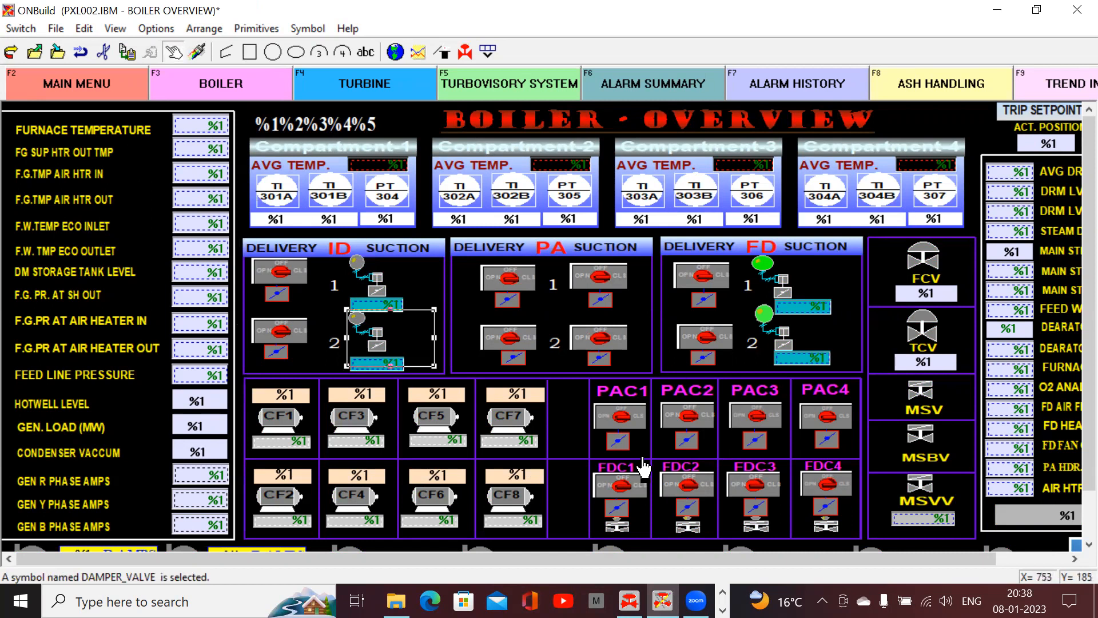
Switch to ONSPEC Control Software and examine how far the live boiler overview extends horizontally beyond the window.
left_click(629, 600)
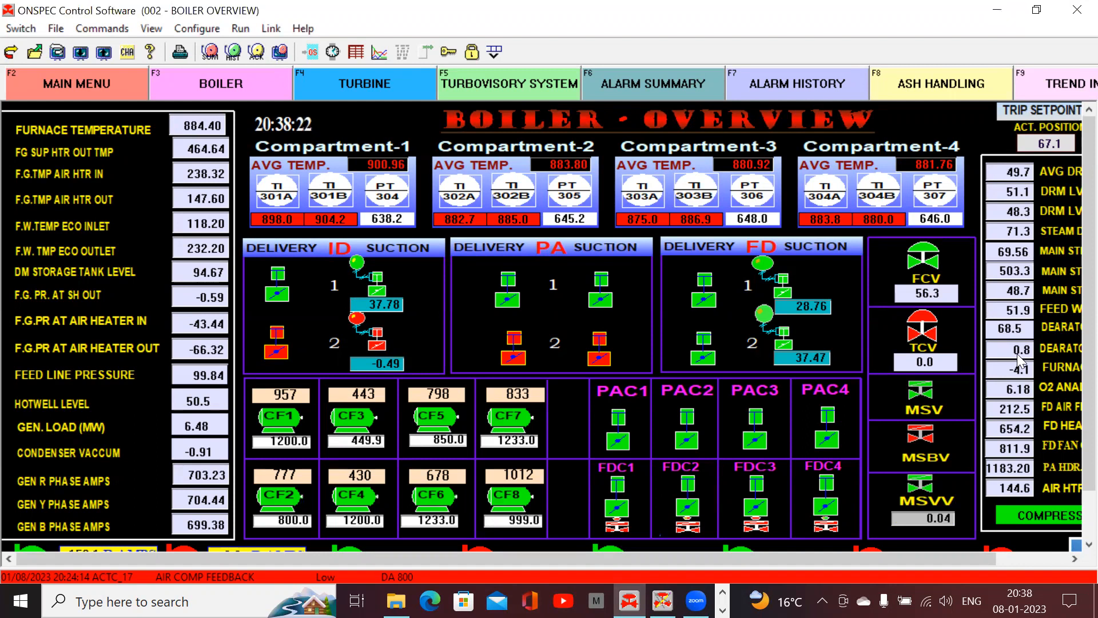
left_click(1074, 560)
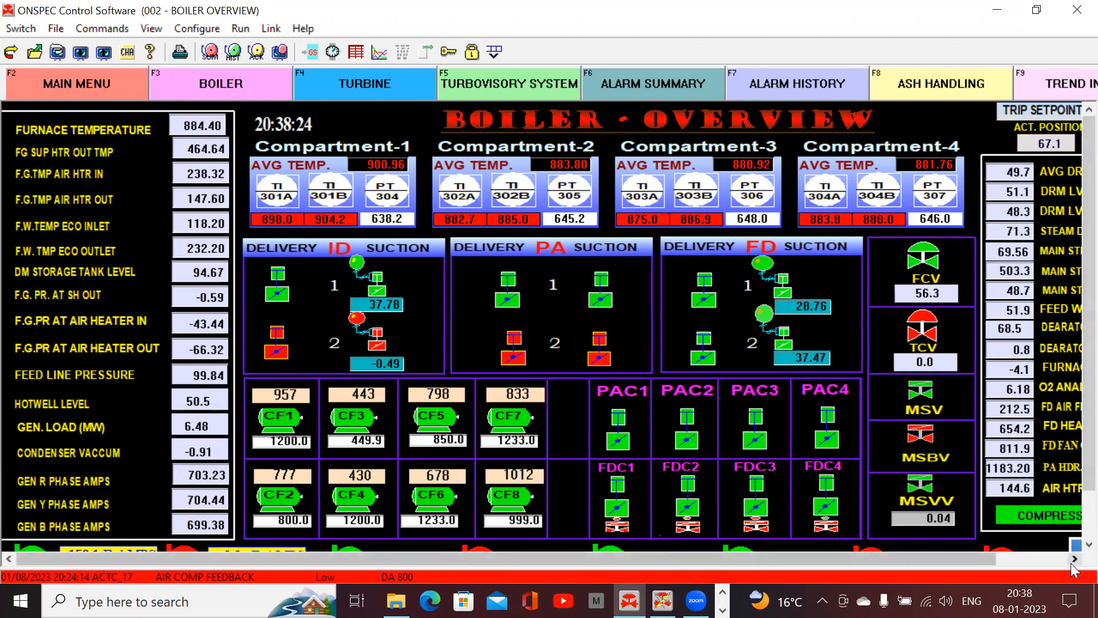
left_click(1074, 559)
left_click(1073, 560)
left_click(1074, 559)
left_click(1073, 560)
left_click(1073, 559)
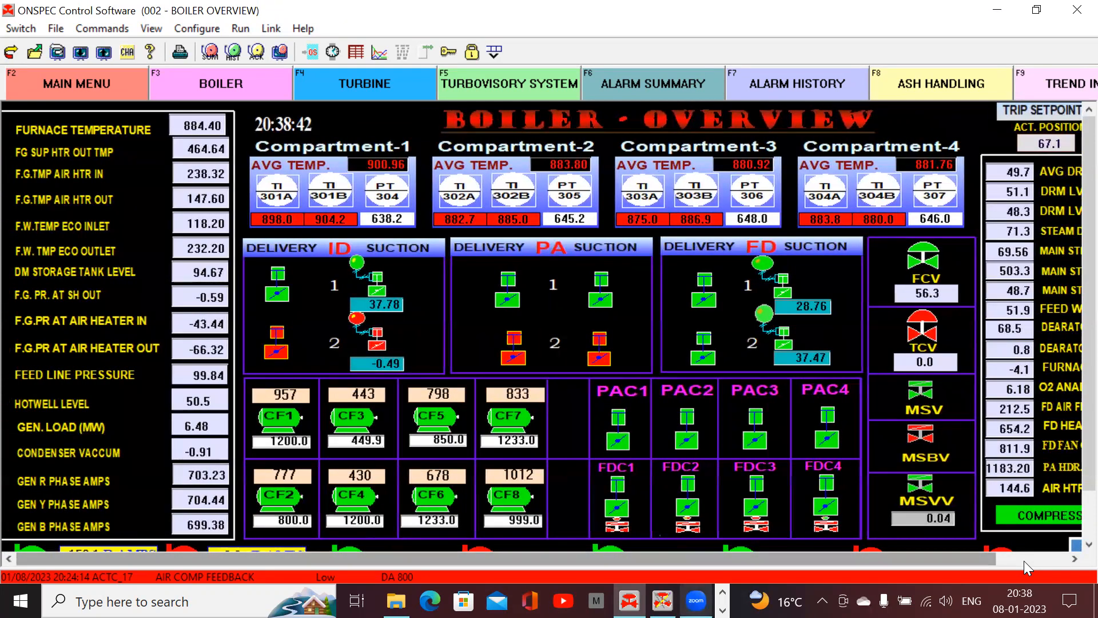
Switch to ONBuild and set the boiler overview's display width to 1250.
left_click(662, 601)
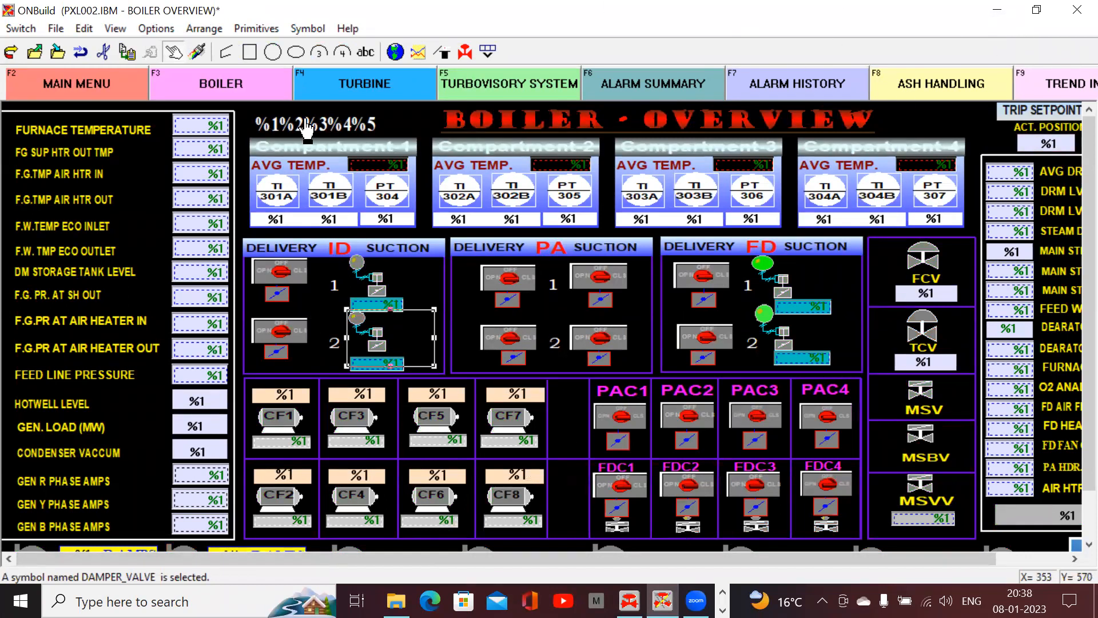
left_click(60, 36)
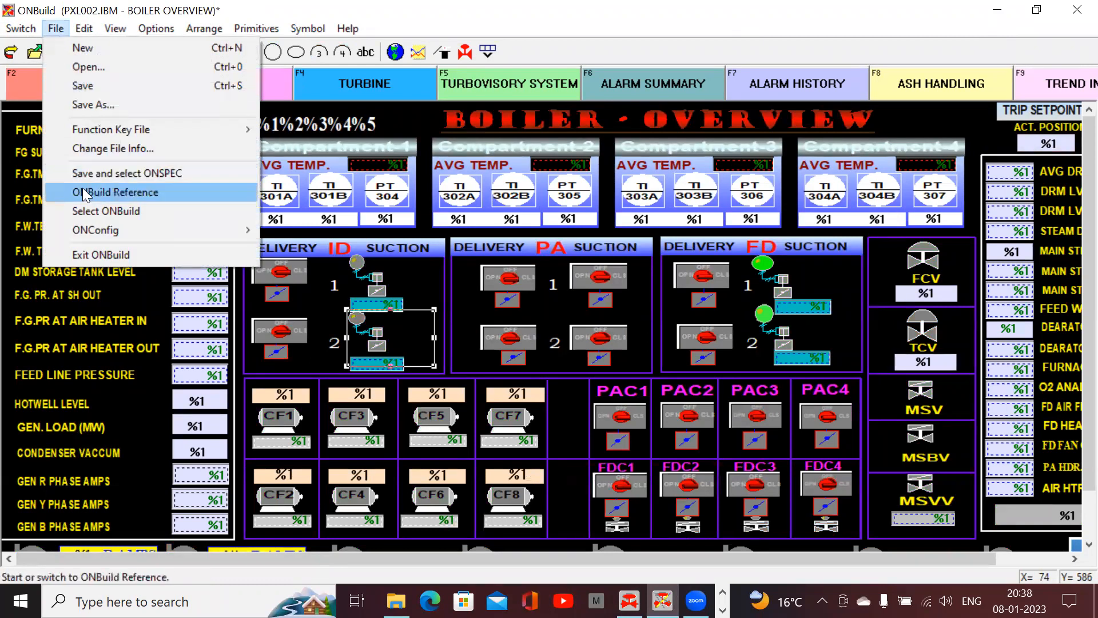
left_click(115, 149)
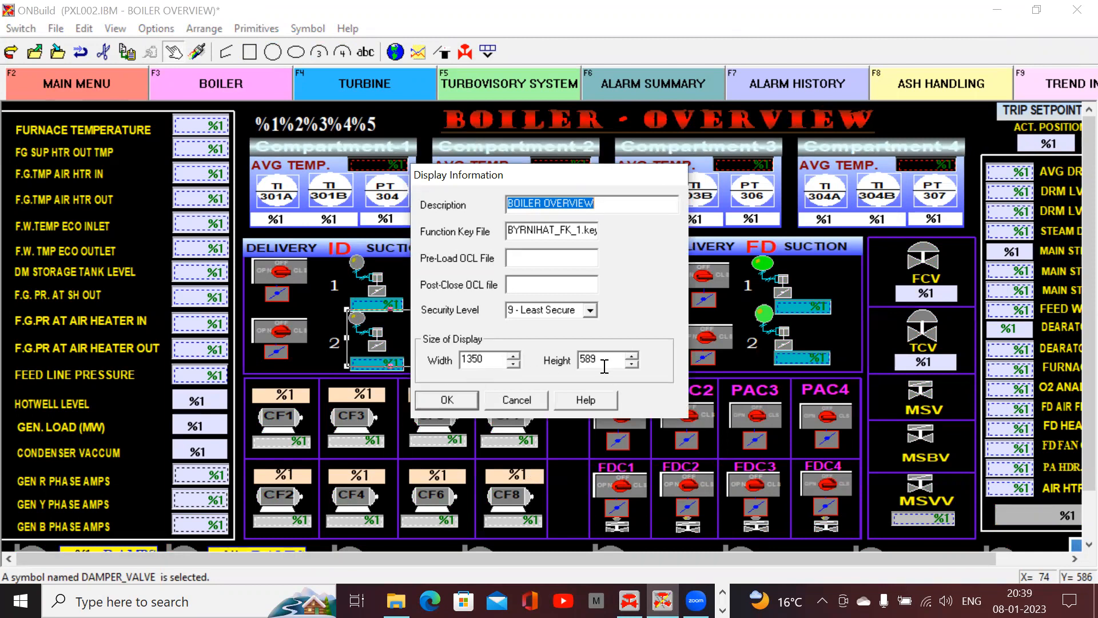
left_click(600, 364)
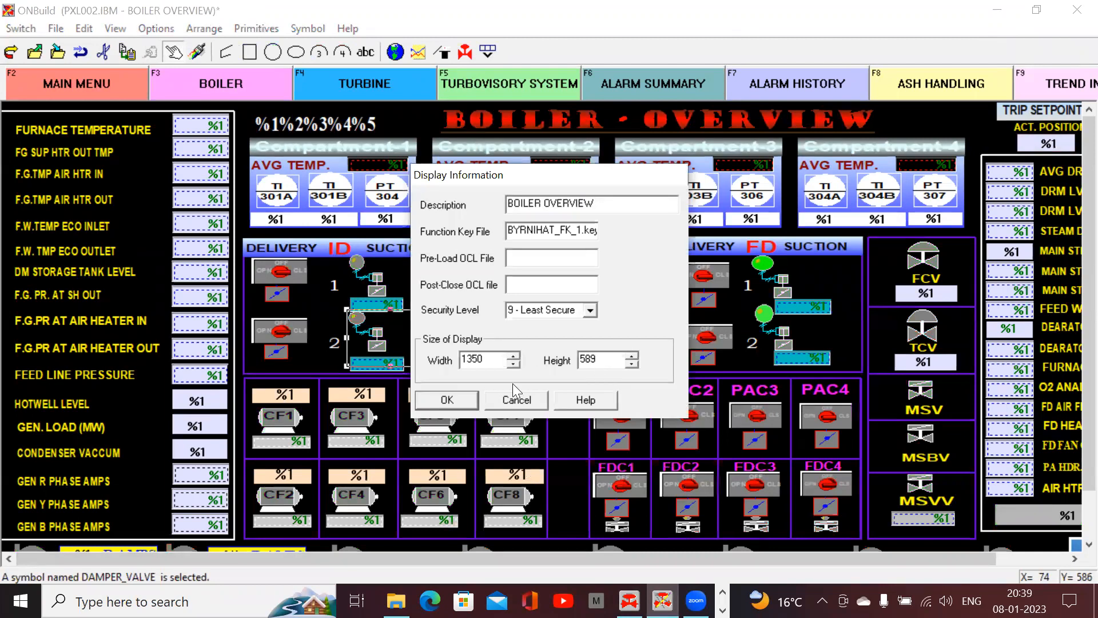
left_click(489, 362)
key("BackSpace")
type("2")
left_click(457, 400)
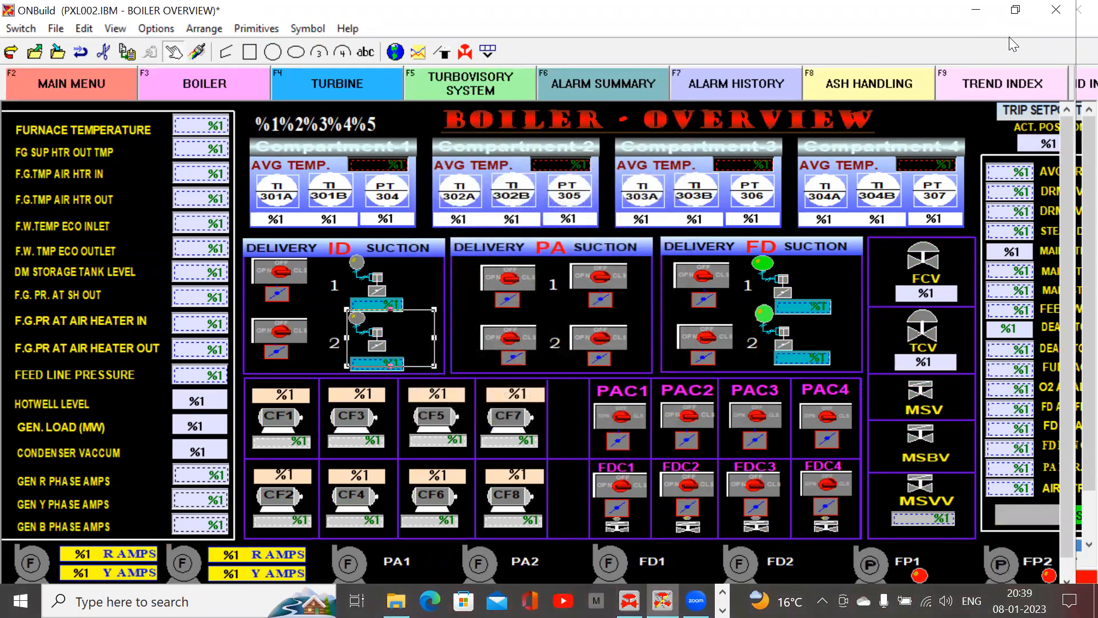
Set the boiler overview's display width to 1300.
left_click(55, 28)
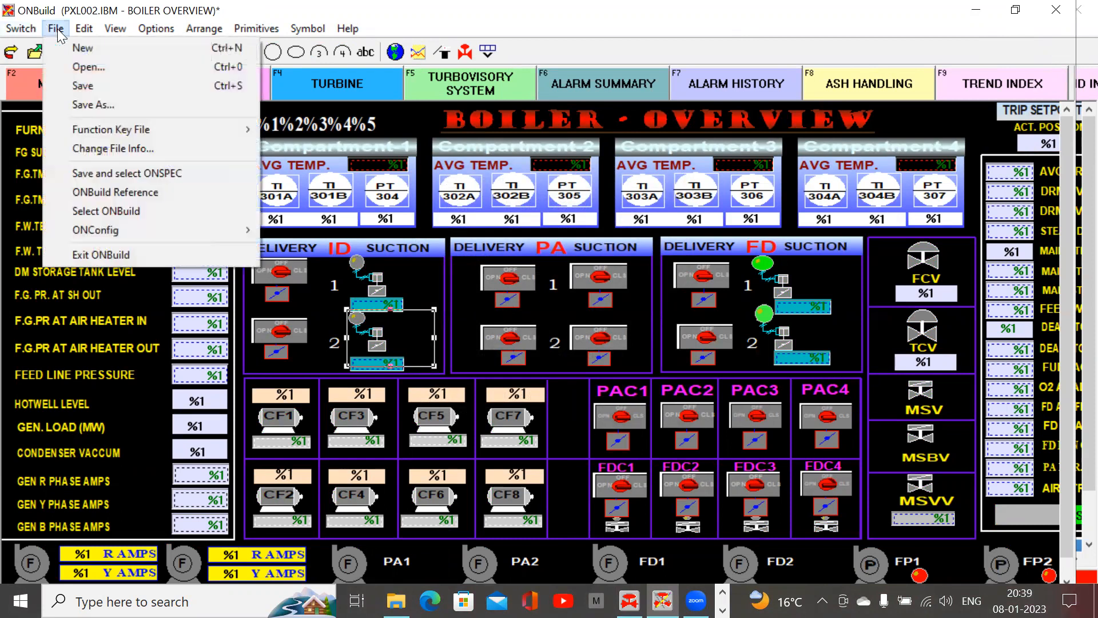
left_click(141, 148)
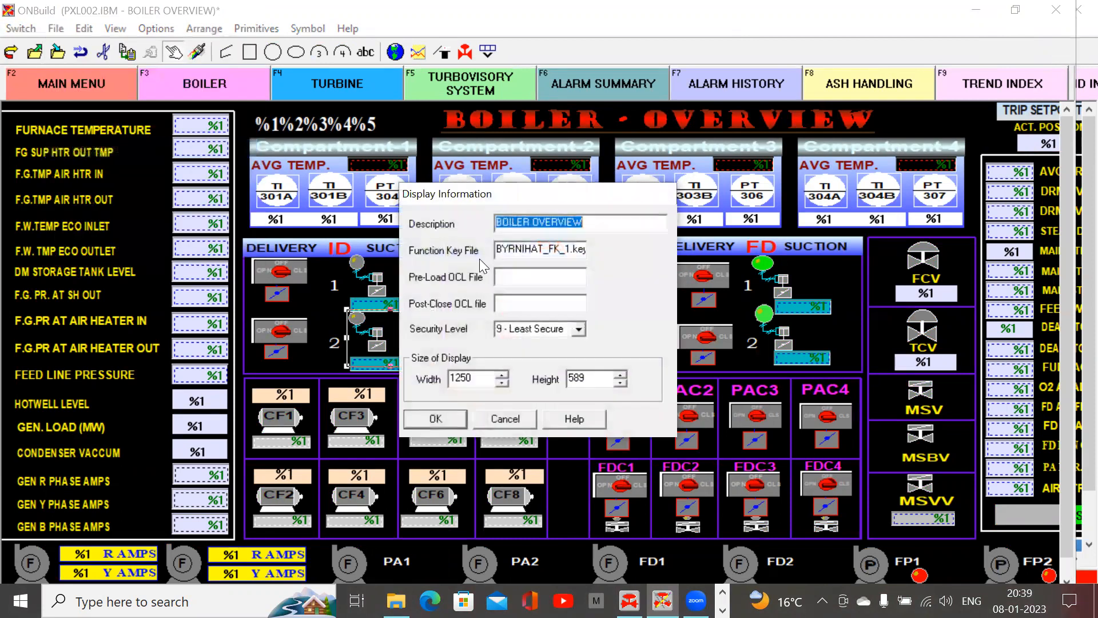
left_click(462, 379)
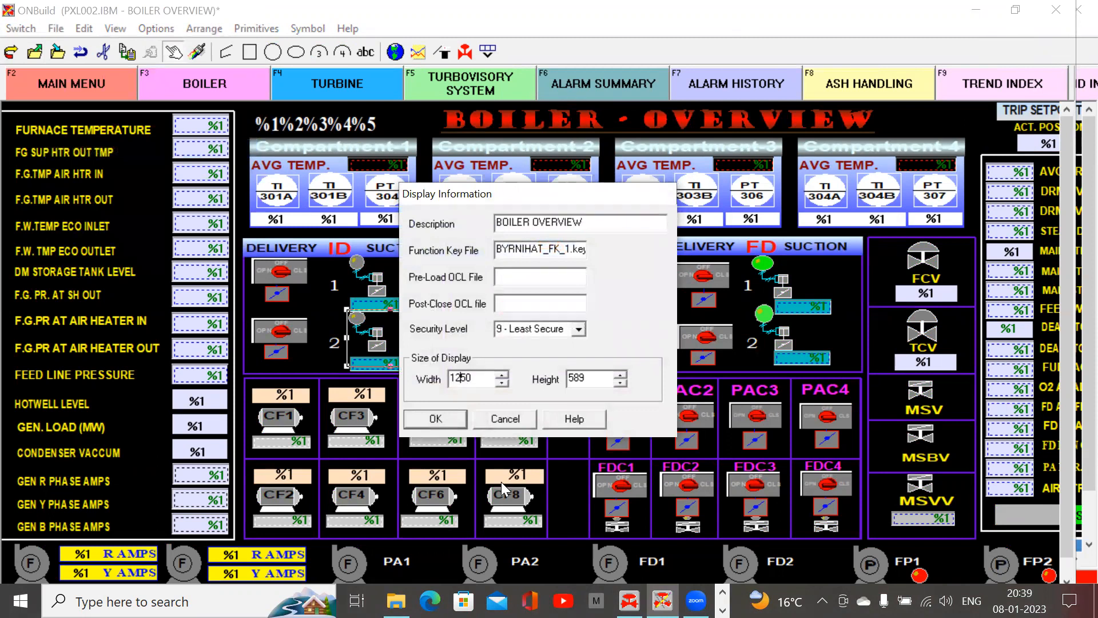
key("BackSpace")
key("Delete")
key("Delete")
type("300")
key("Return")
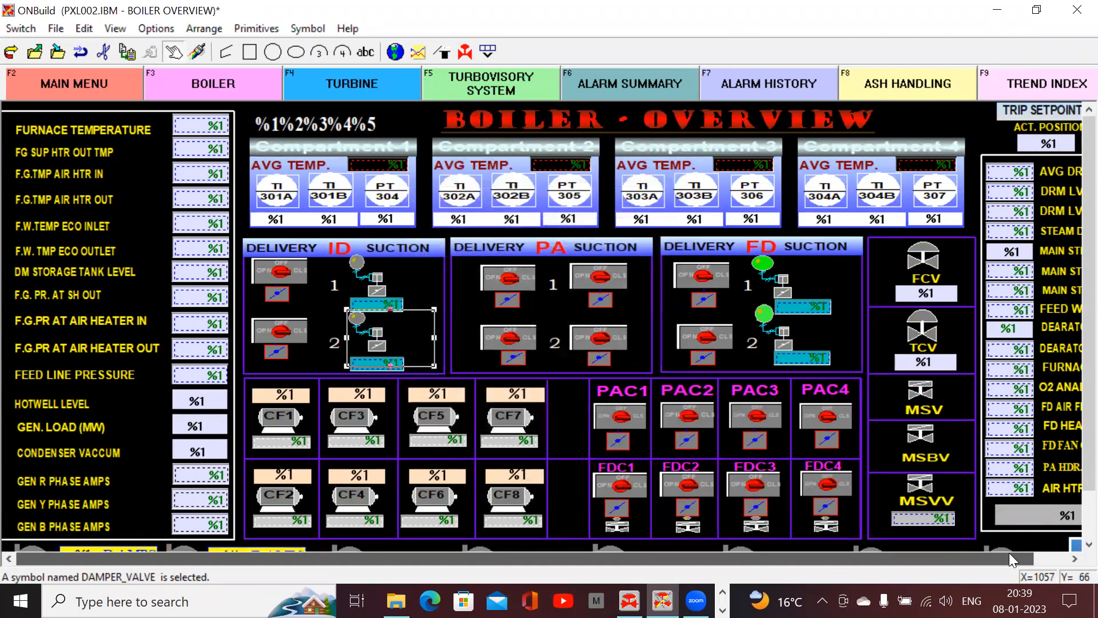
Set the boiler overview's display width to 1280.
left_click(58, 31)
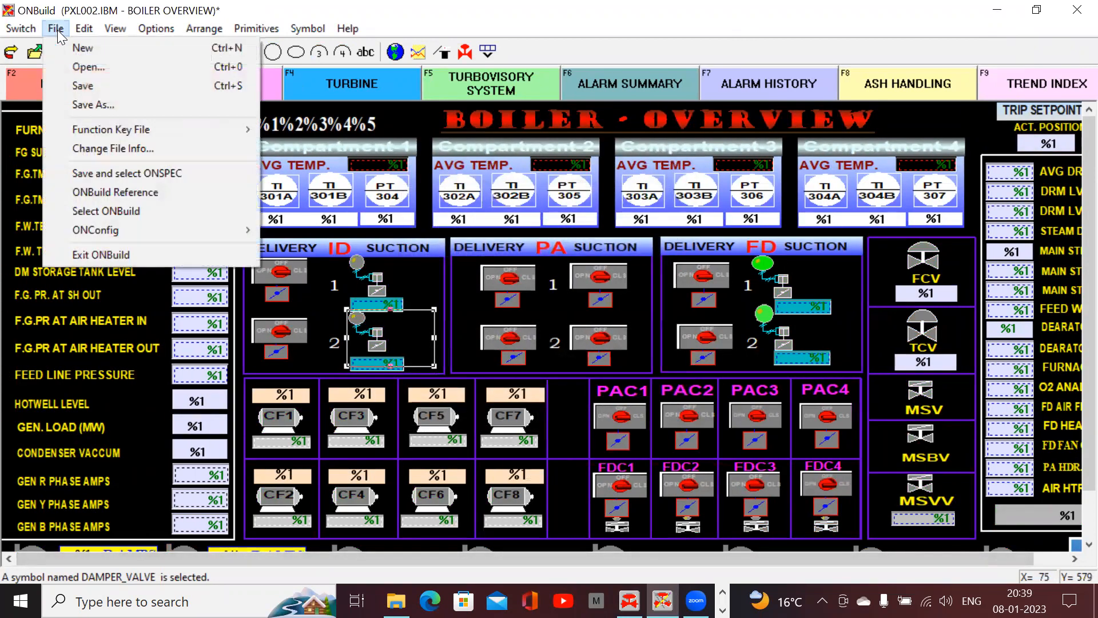
left_click(129, 143)
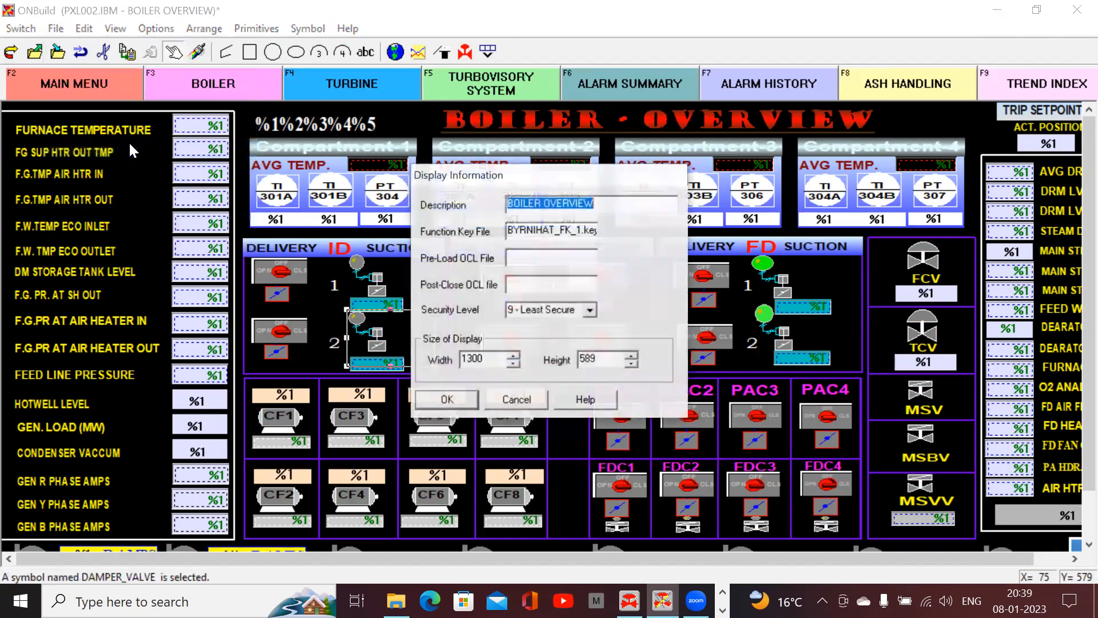
left_click(484, 361)
key("BackSpace")
key("BackSpace")
key("BackSpace")
type("1280")
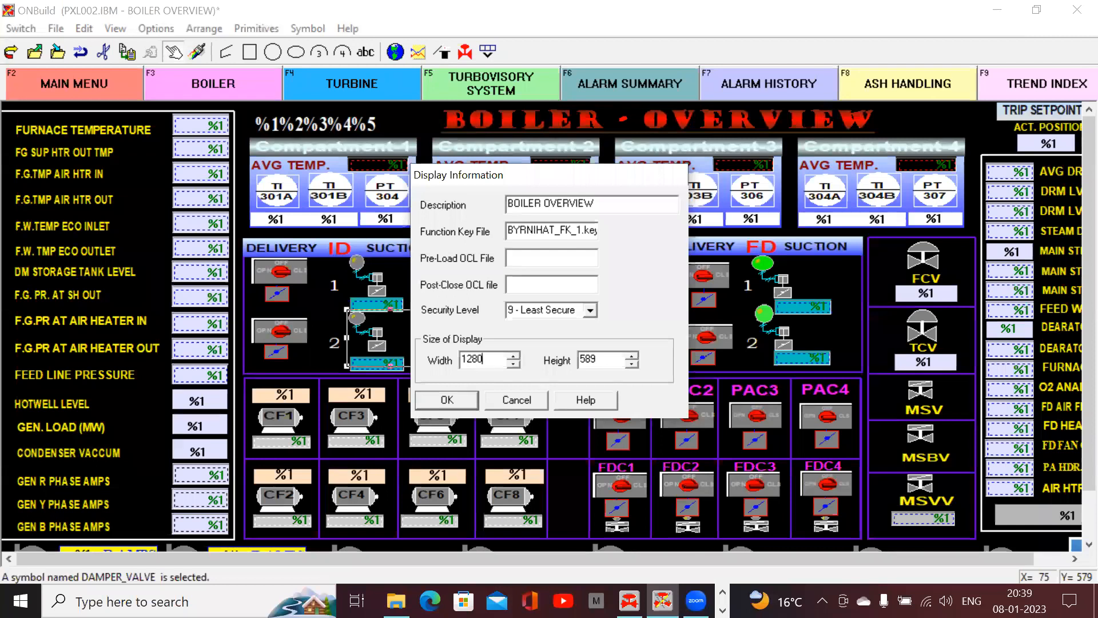
key("Return")
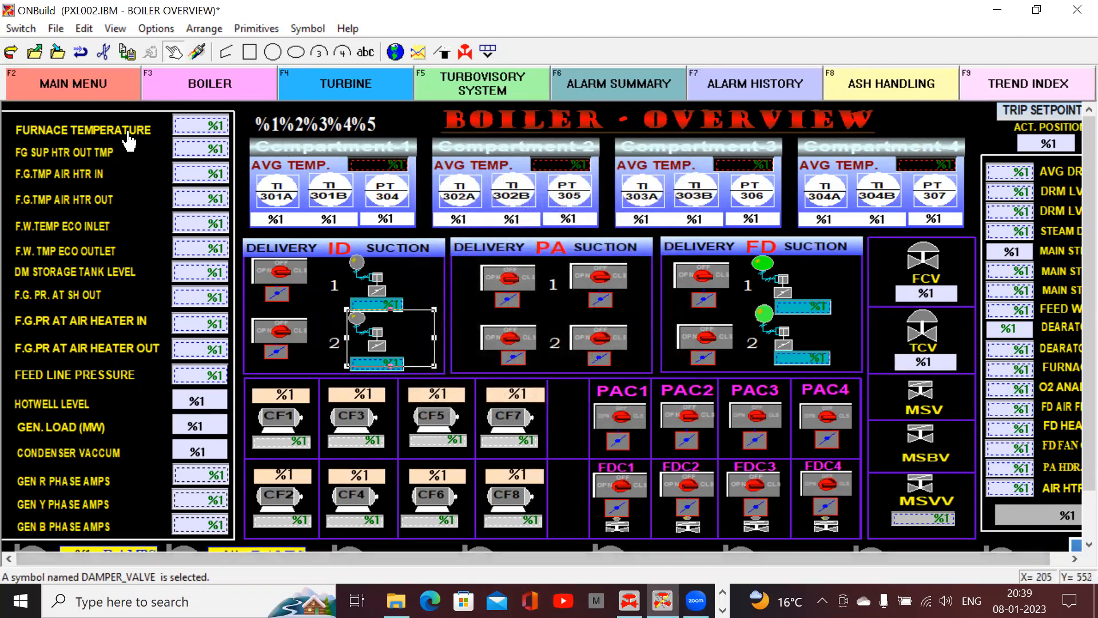
Set the boiler overview's display width to 1260.
left_click(55, 28)
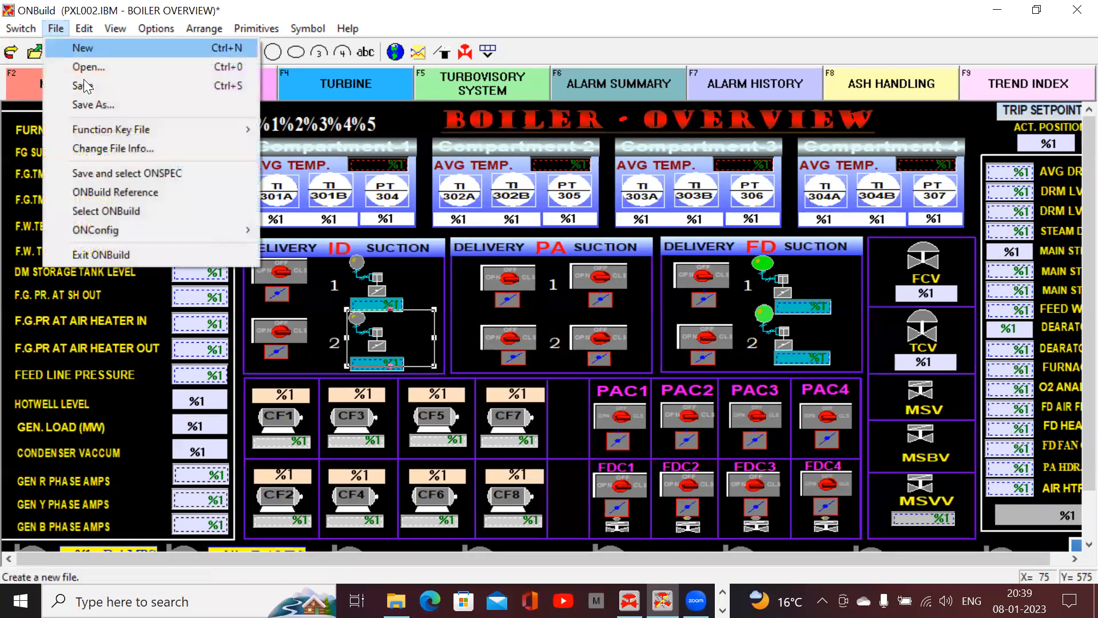
left_click(127, 147)
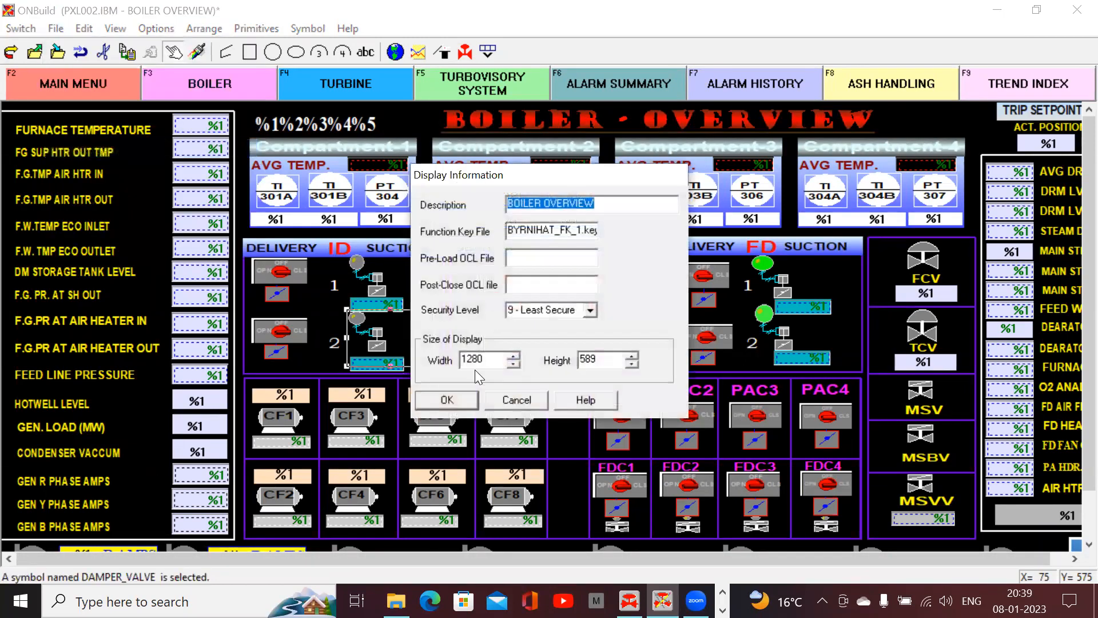
left_click(477, 361)
key("BackSpace")
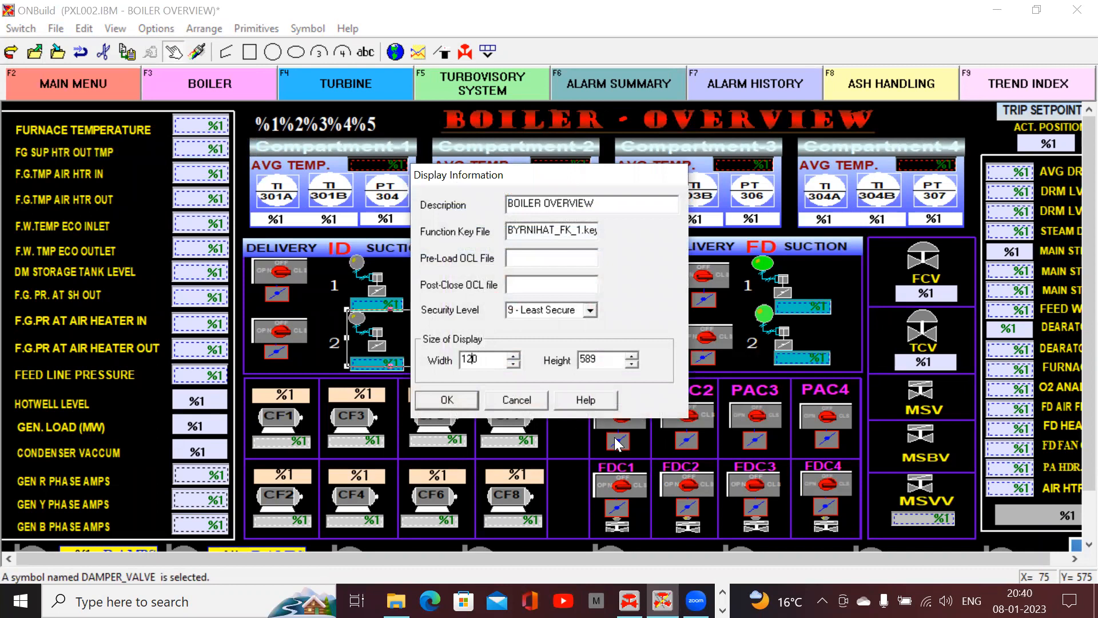
type("6")
left_click(443, 399)
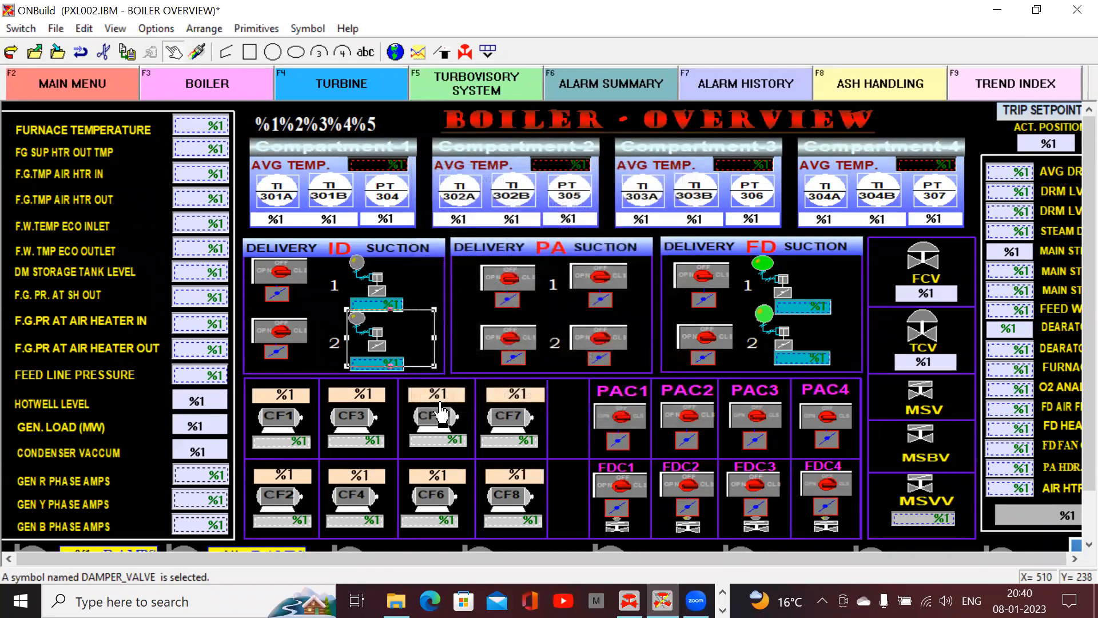
Check the resized boiler overview's horizontal extent and review its display information without changing it.
left_click(1074, 560)
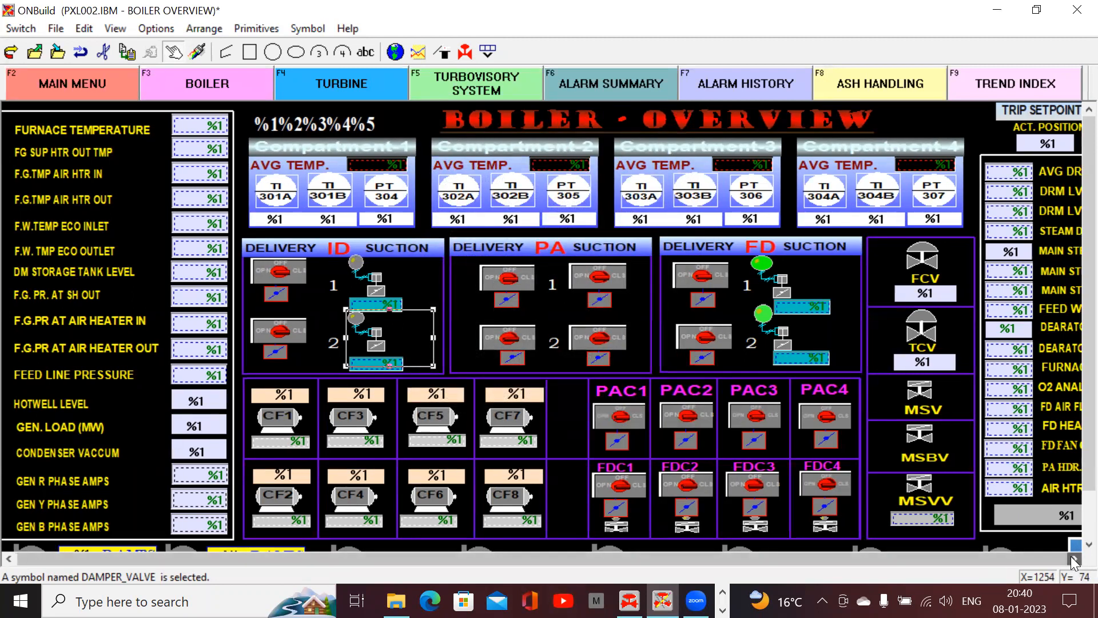
left_click_drag(993, 557, 1043, 557)
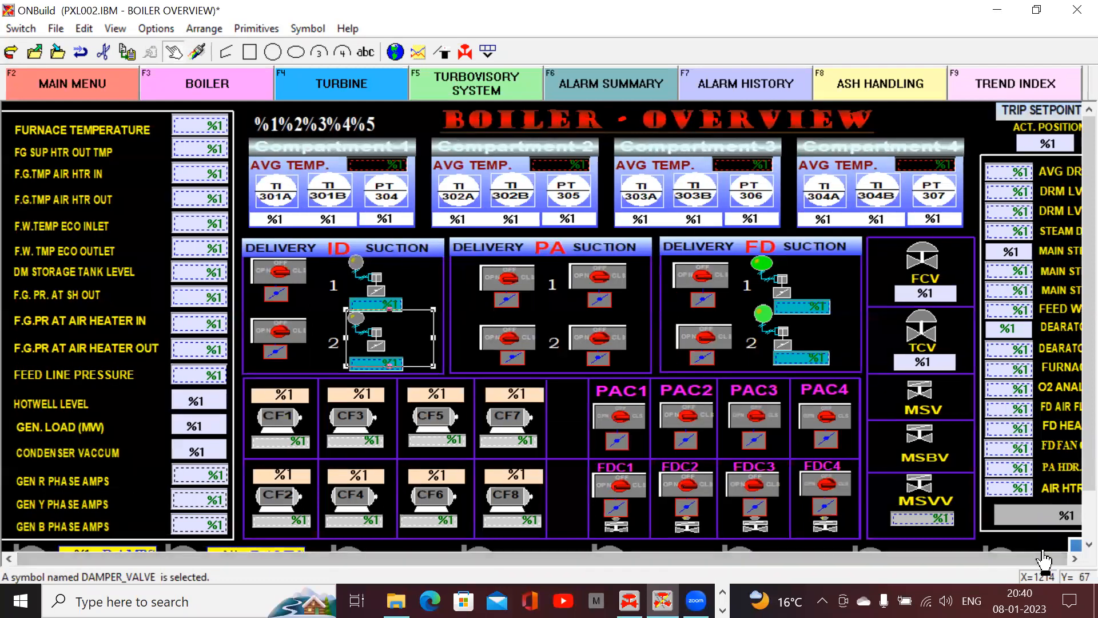
left_click(55, 30)
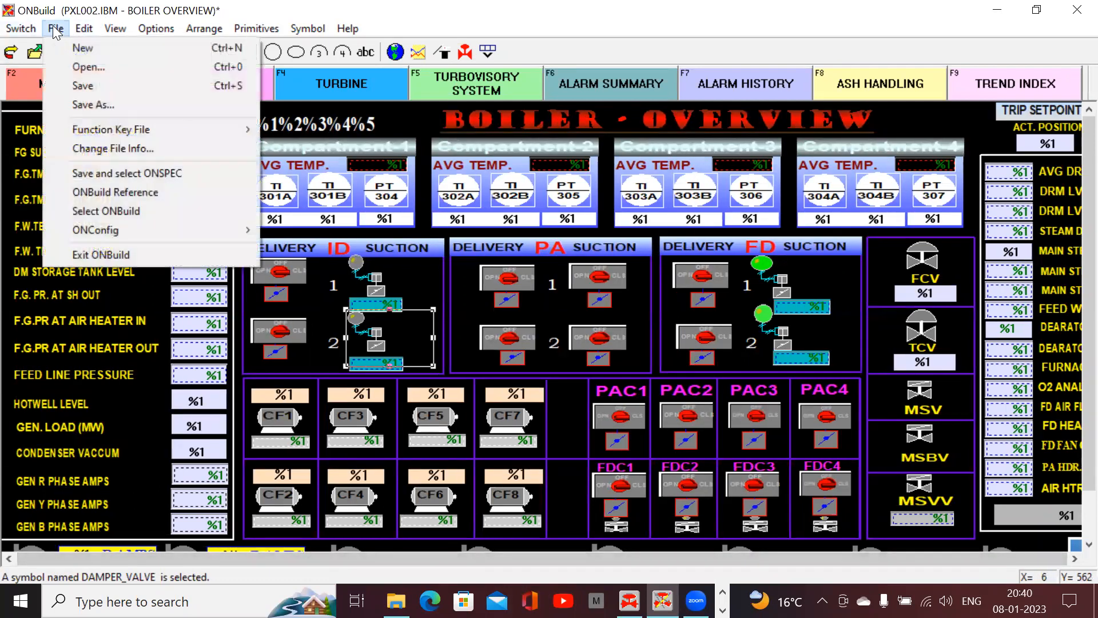
left_click(112, 148)
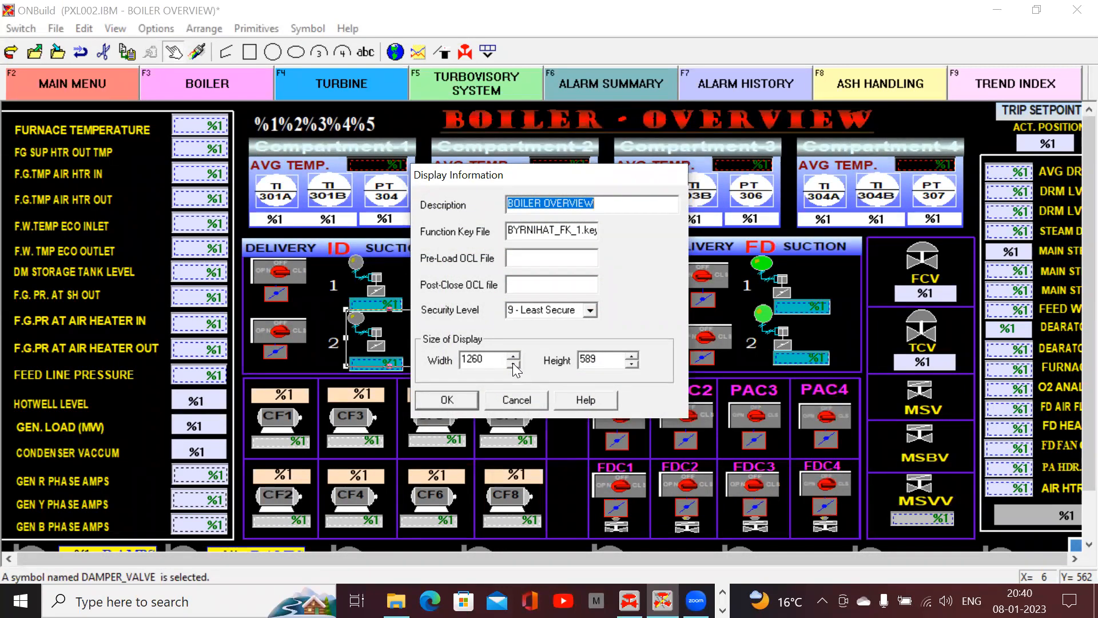
left_click(517, 400)
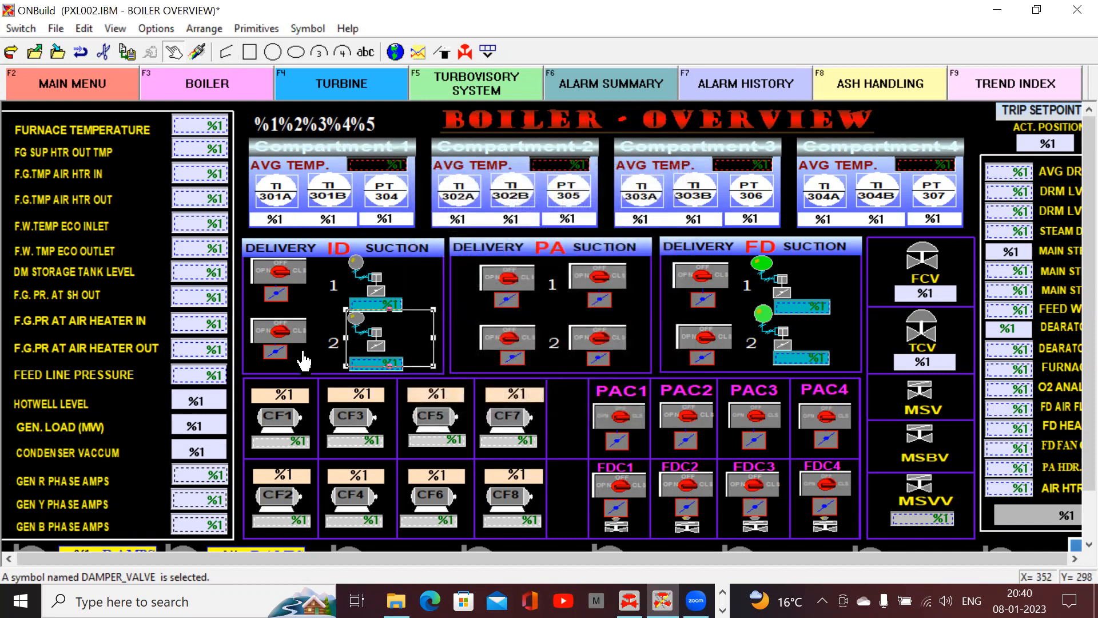
Select the horizontal line beneath the CF motor and FDC damper panels.
left_click(852, 543)
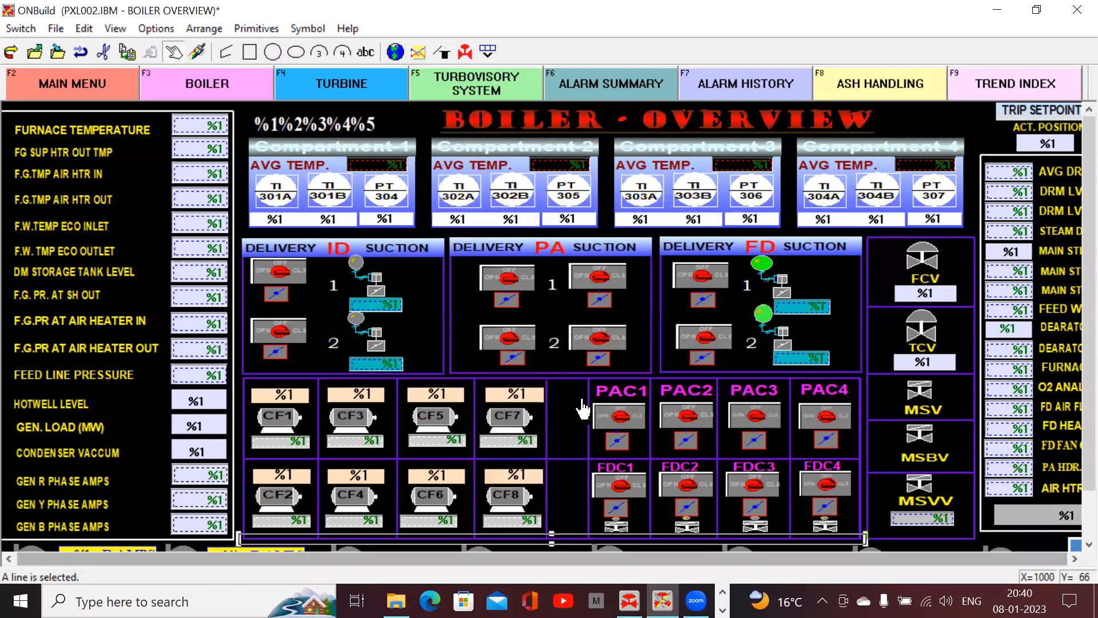
Compare the boiler overview's lower fan and pump row in ONBuild with the live display in ONSPEC.
left_click(1072, 557)
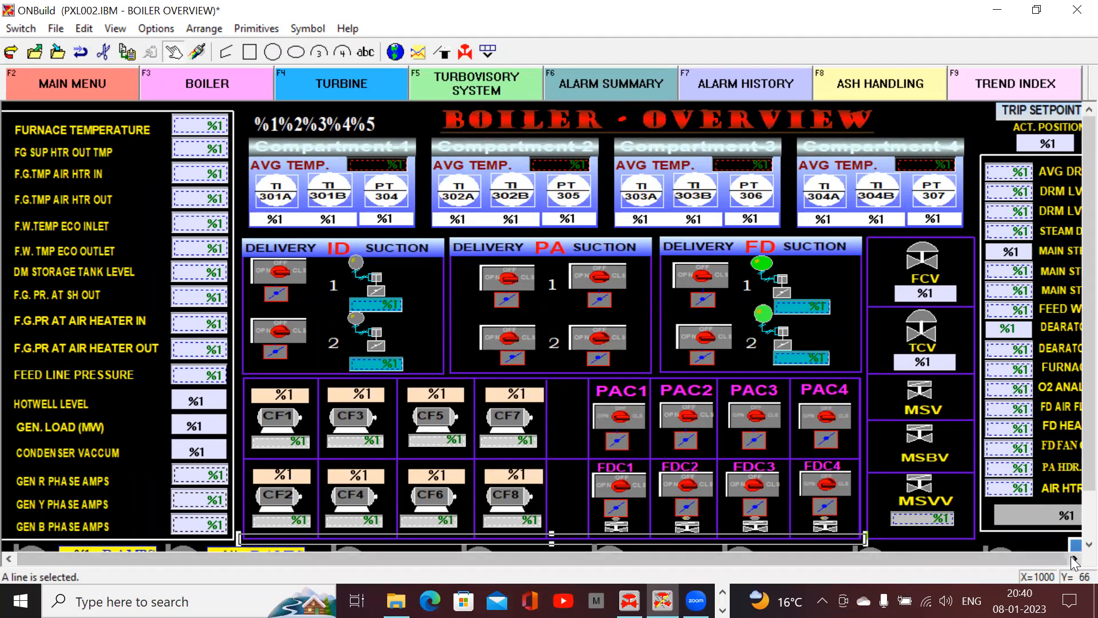
left_click(1089, 544)
scroll(1075, 543, "down", 3)
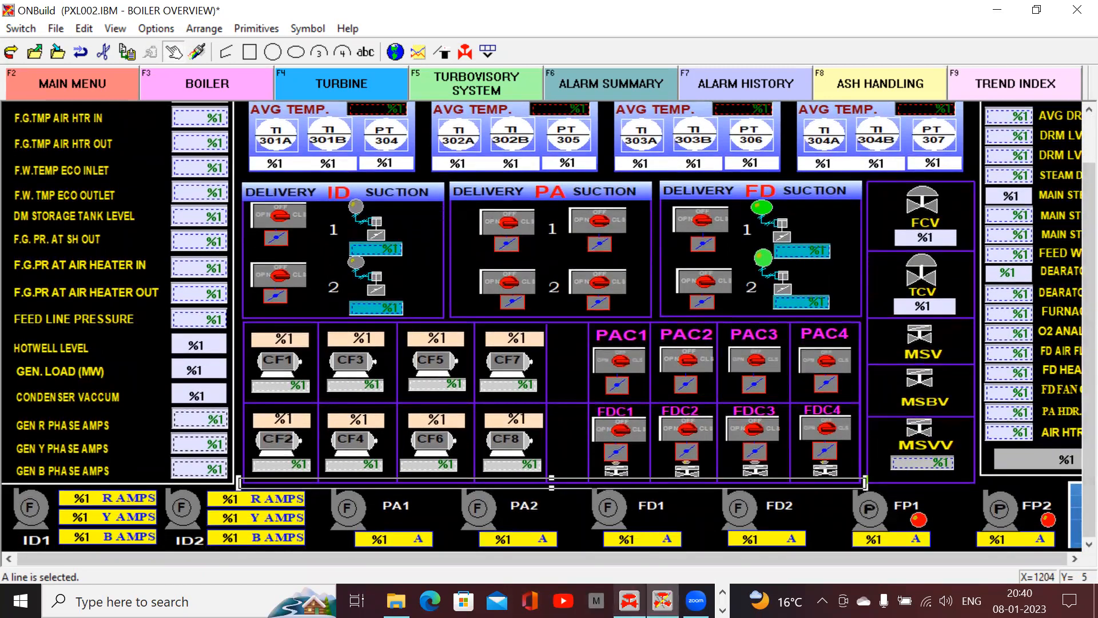
left_click(630, 601)
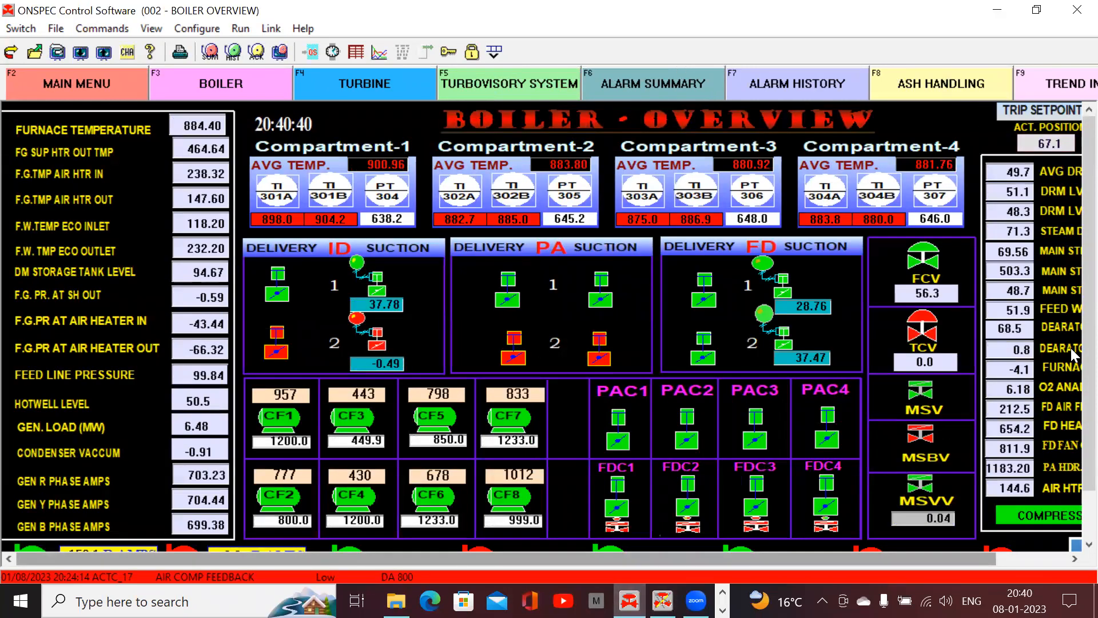
scroll(1060, 557, "down", 4)
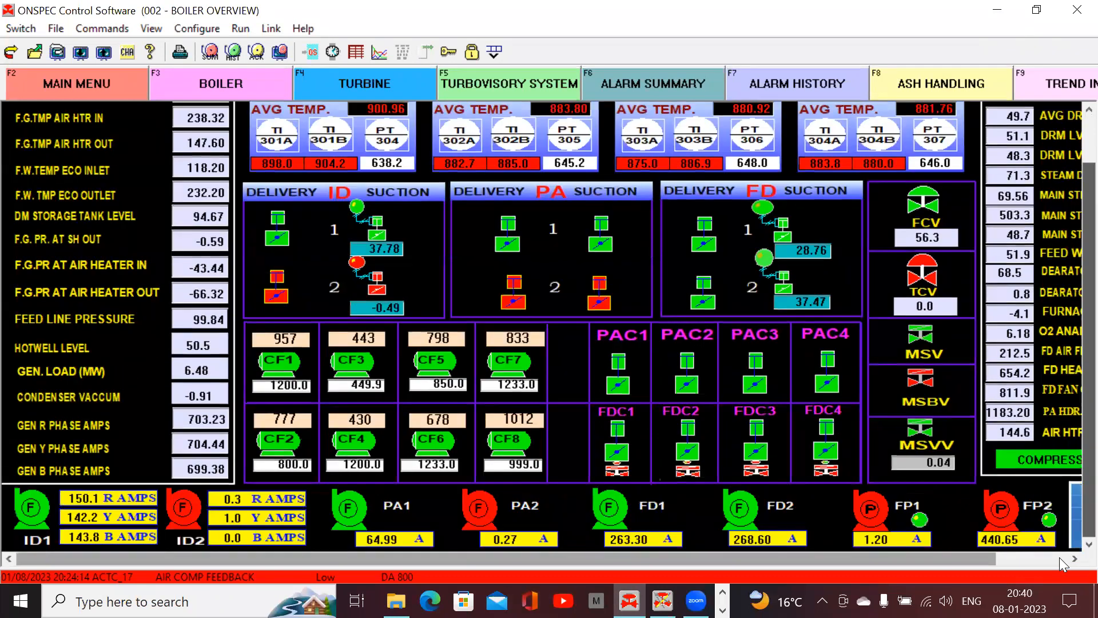
scroll(1062, 365, "up", 3)
scroll(1067, 440, "down", 3)
scroll(1062, 367, "up", 4)
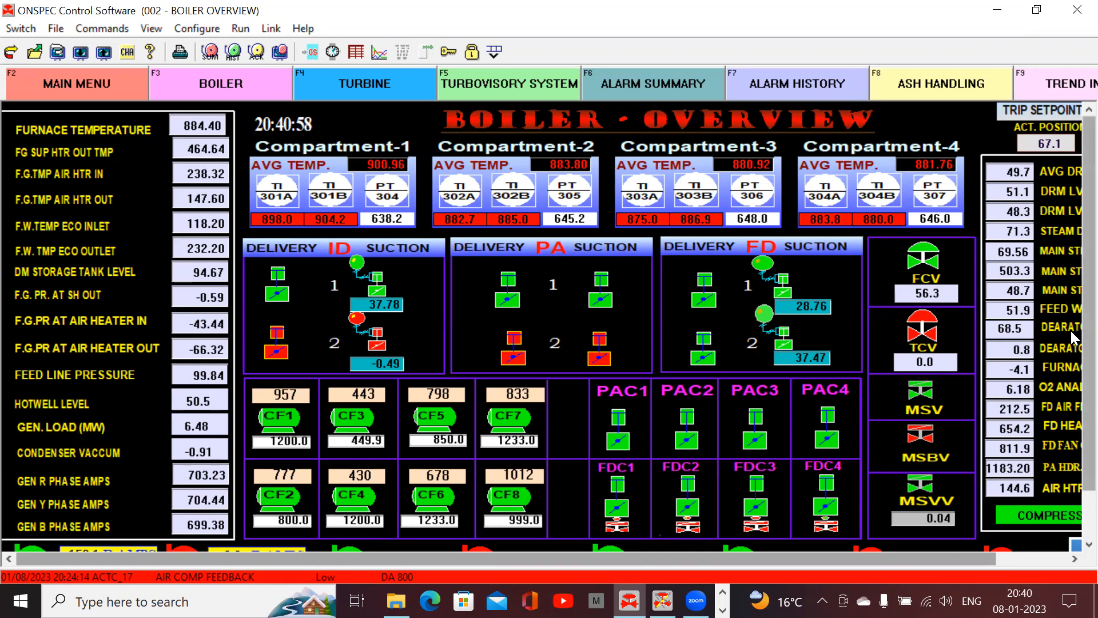
scroll(1071, 330, "down", 1)
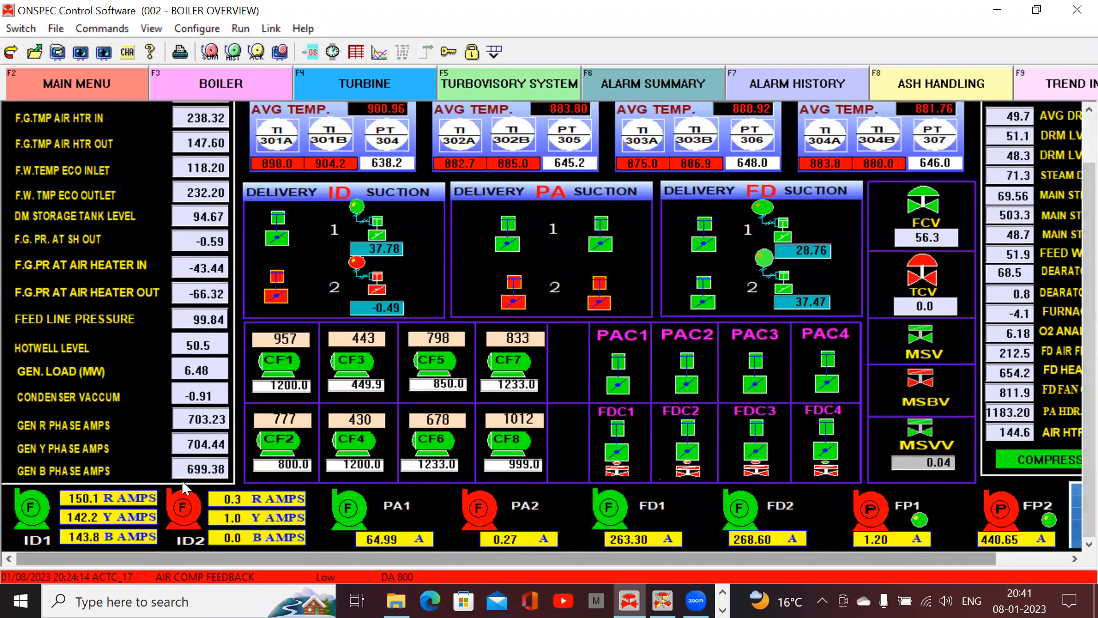
Open the ID2 fan's interlock window from the live overview, examine its starting and tripping interlocks, and close it.
left_click(218, 504)
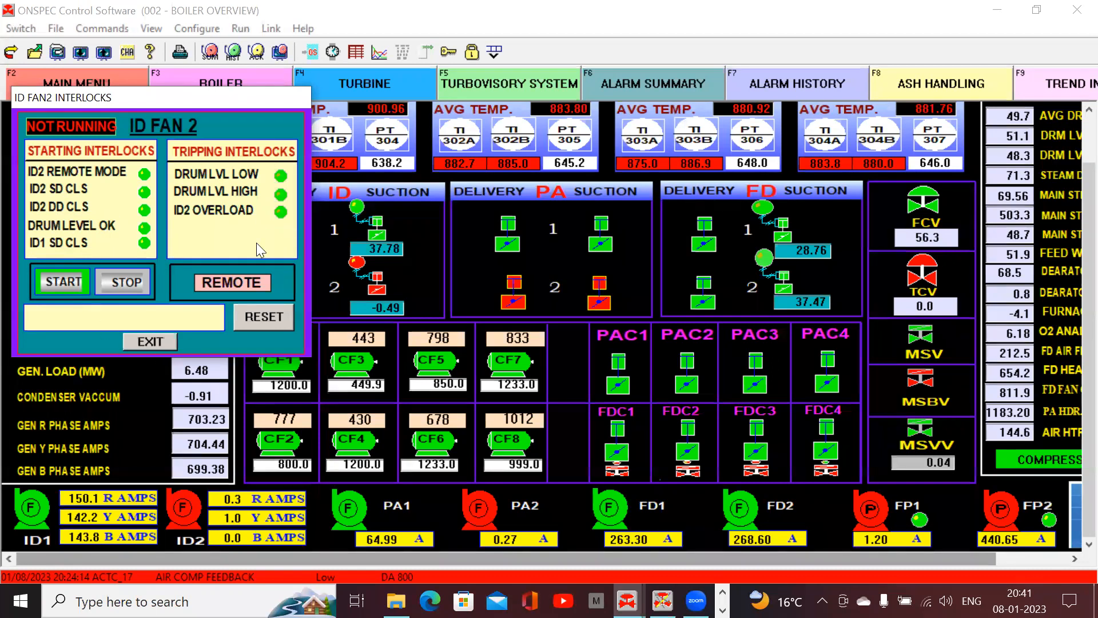
left_click(150, 342)
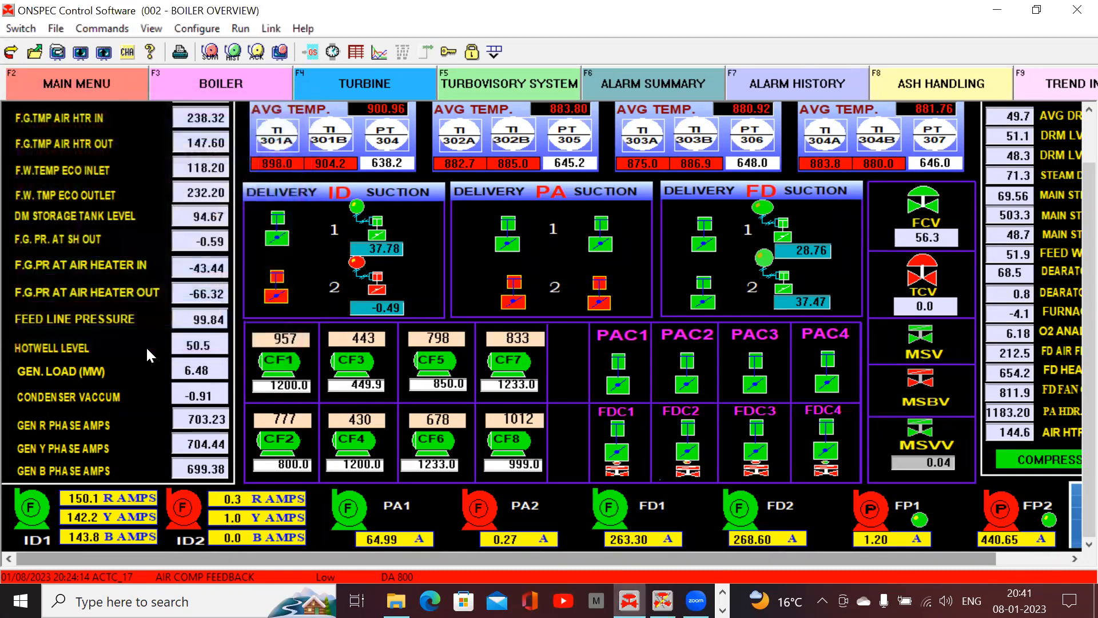
left_click(169, 497)
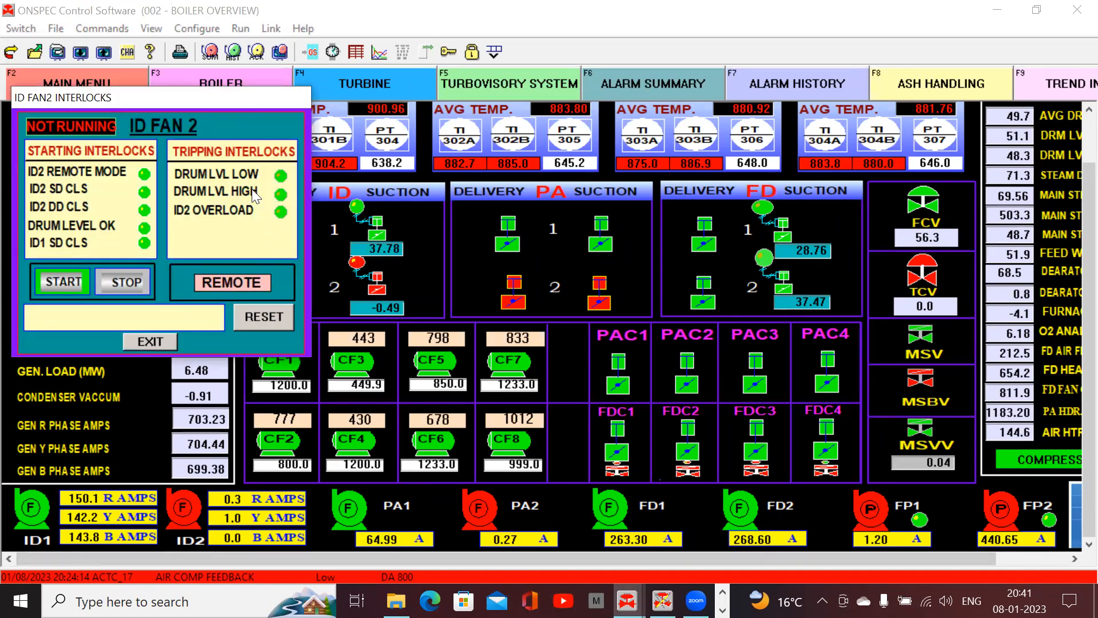
left_click(138, 343)
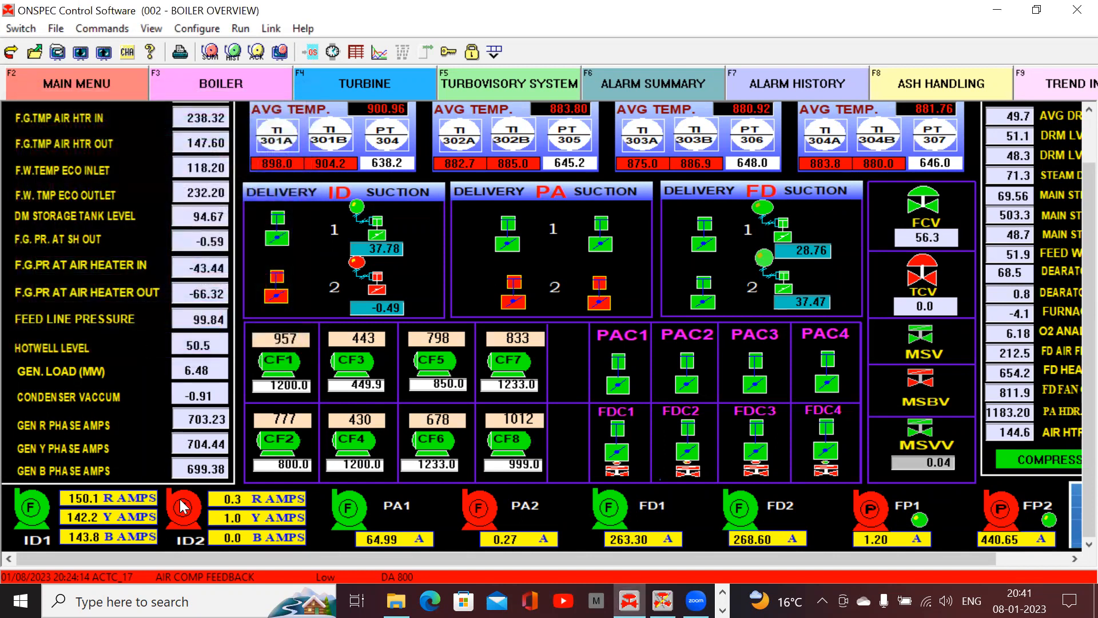
left_click(179, 498)
left_click(165, 338)
left_click(180, 503)
left_click(162, 340)
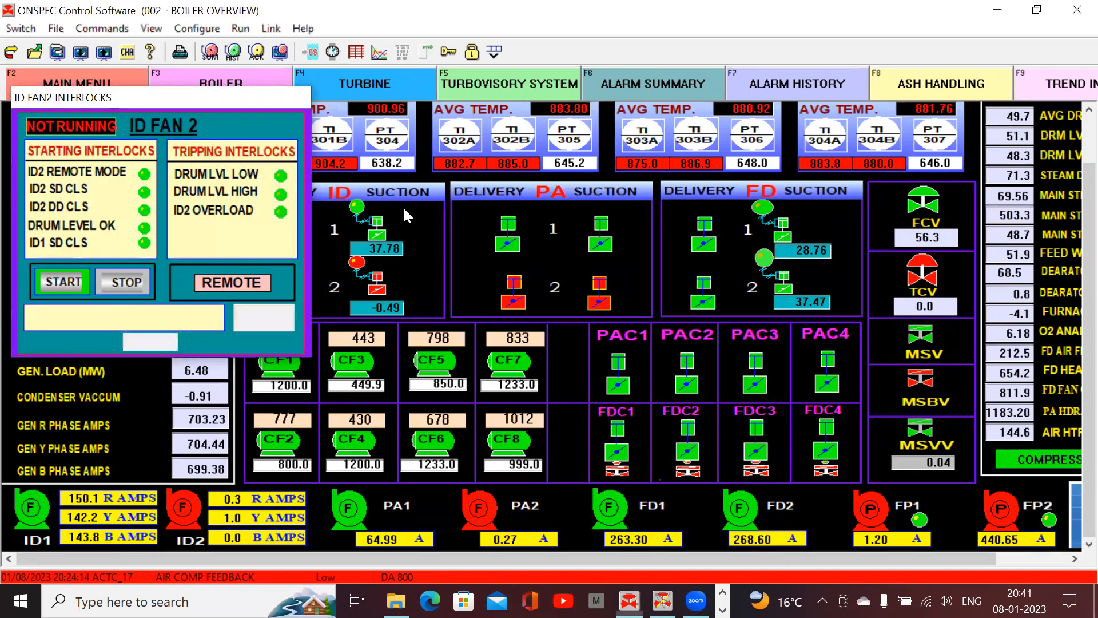
Switch to ONBuild and close it, discarding the unsaved changes to the boiler overview display.
left_click(662, 601)
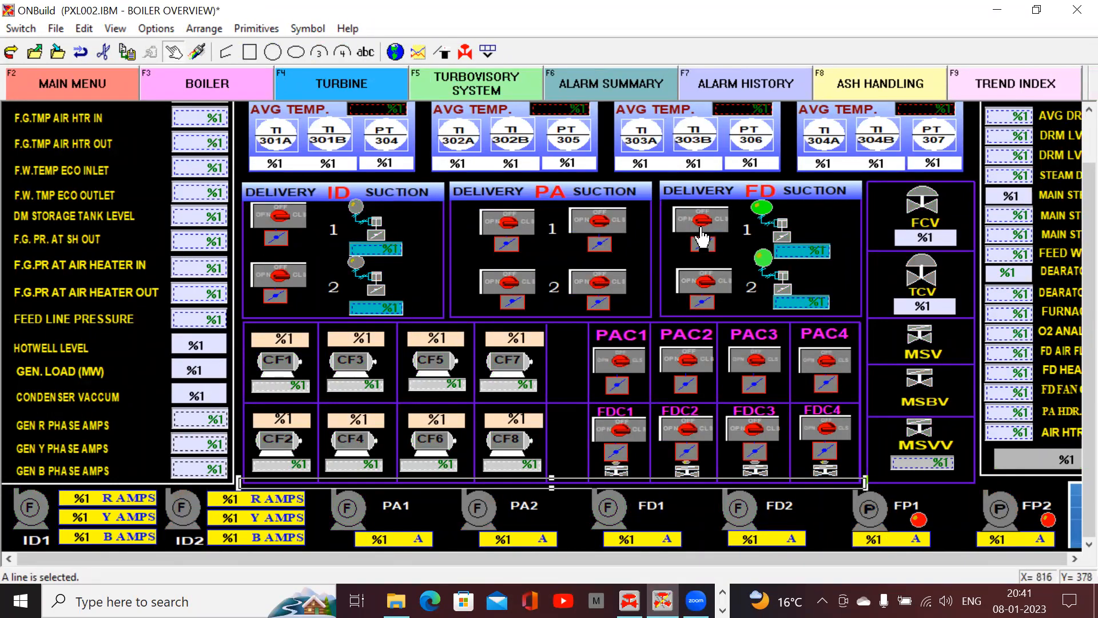
left_click(1075, 12)
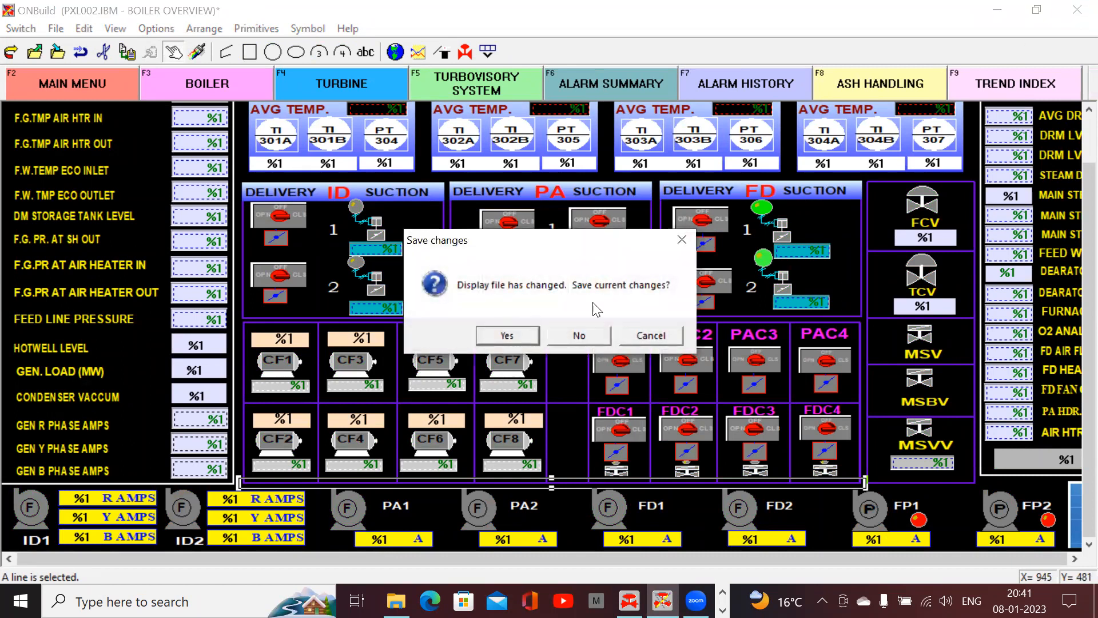
left_click(593, 334)
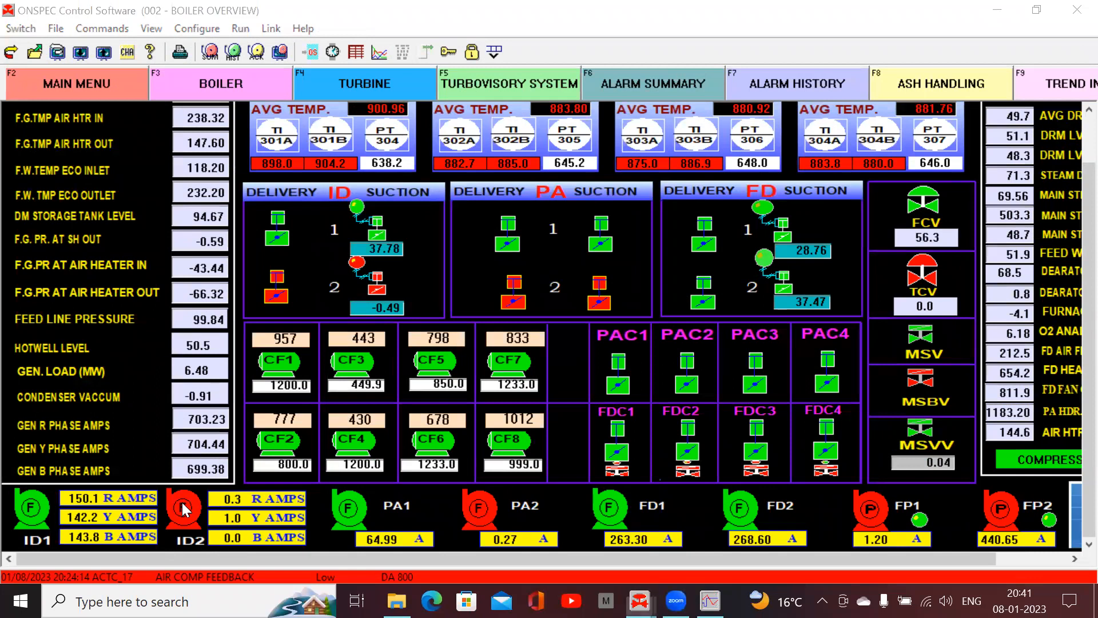
View the ID2 fan's interlock window once more in ONSPEC and exit it.
left_click(182, 507)
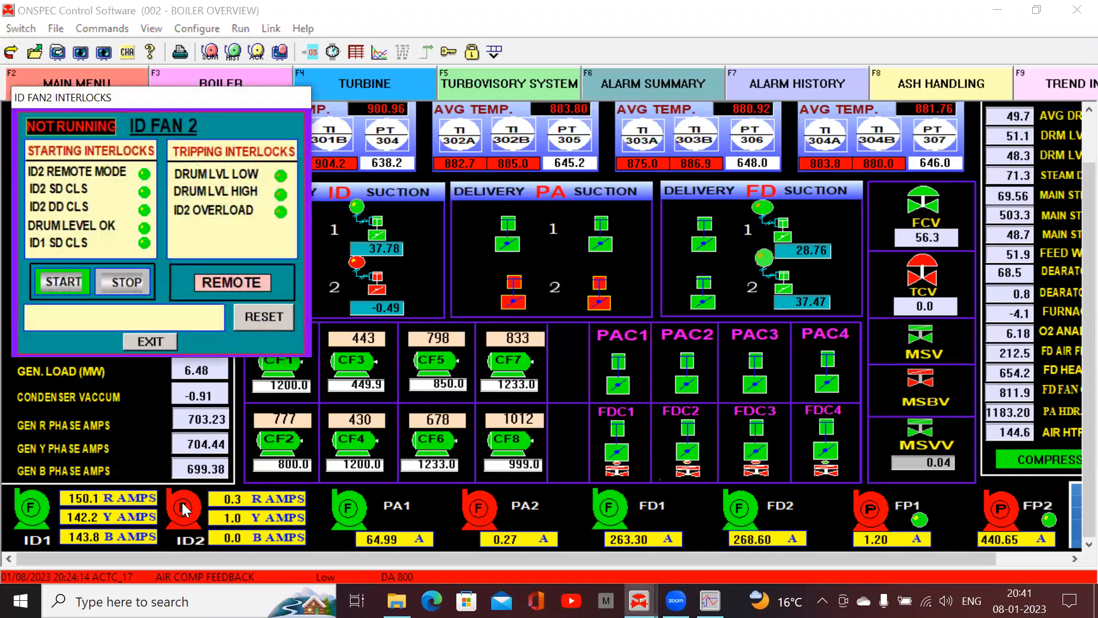
left_click(150, 341)
left_click(152, 342)
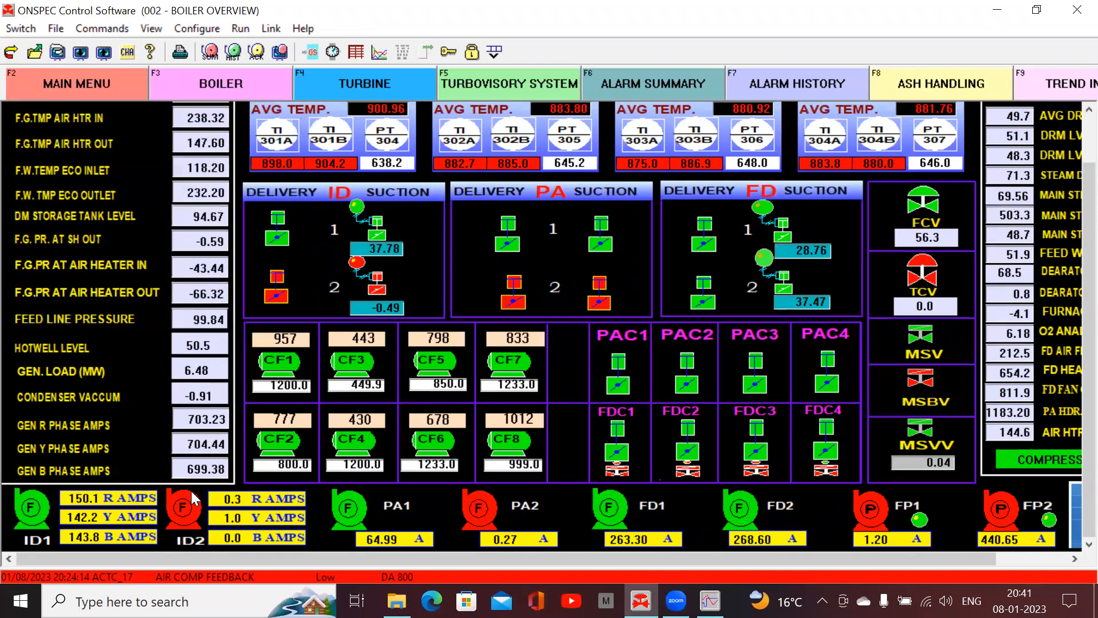
Relaunch ONBuild from ONSPEC in demo mode and maximize its window showing the boiler overview.
left_click(236, 31)
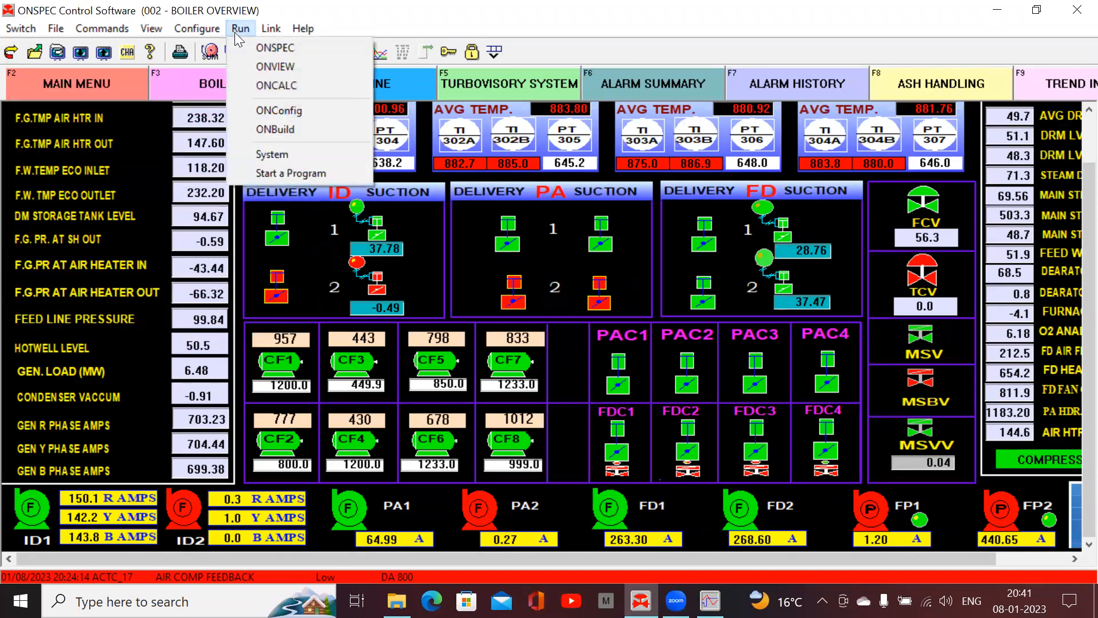
left_click(272, 133)
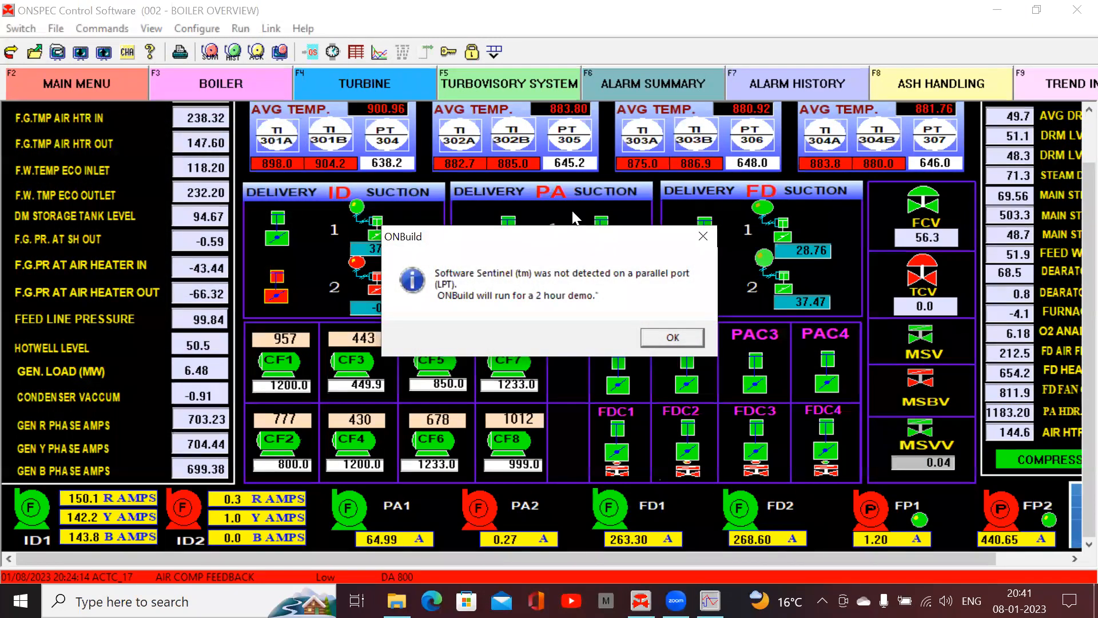
left_click(669, 336)
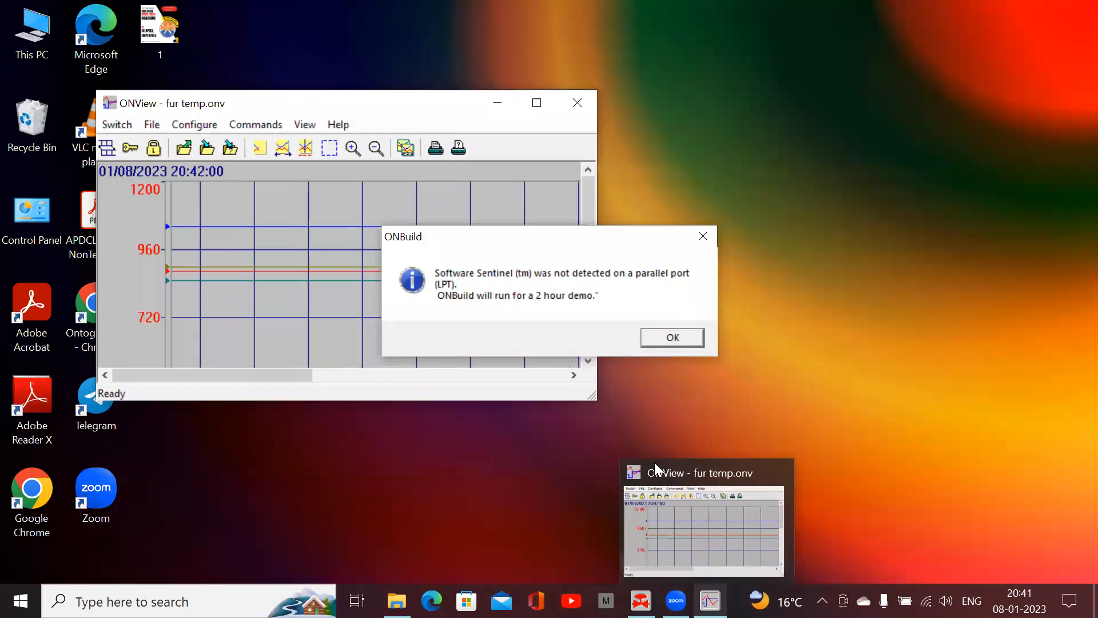
left_click(662, 337)
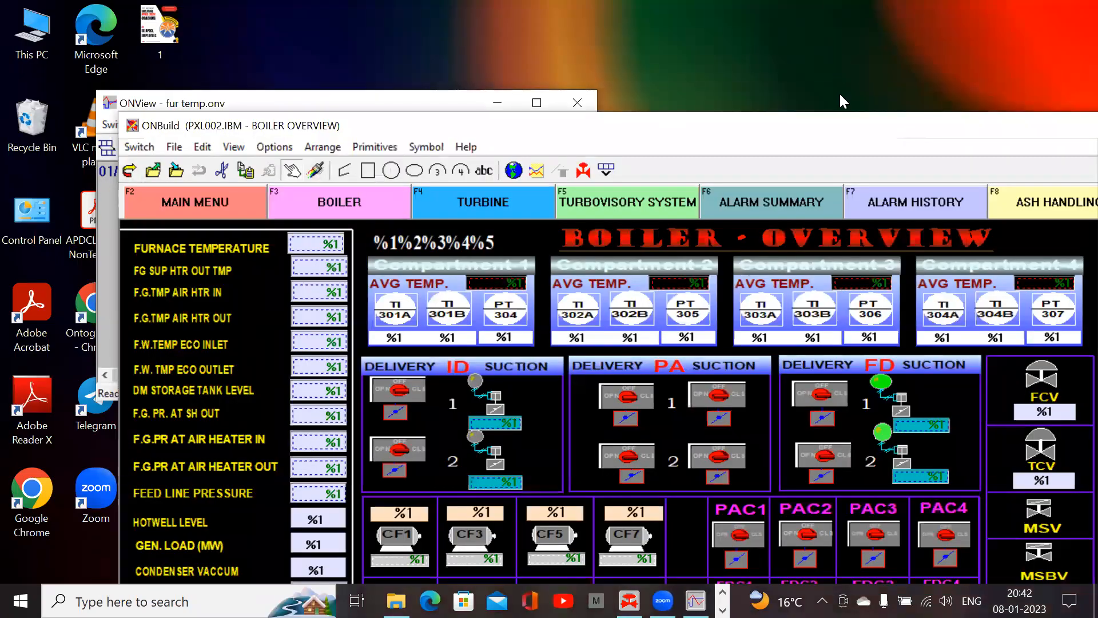
left_click_drag(937, 134, 707, 107)
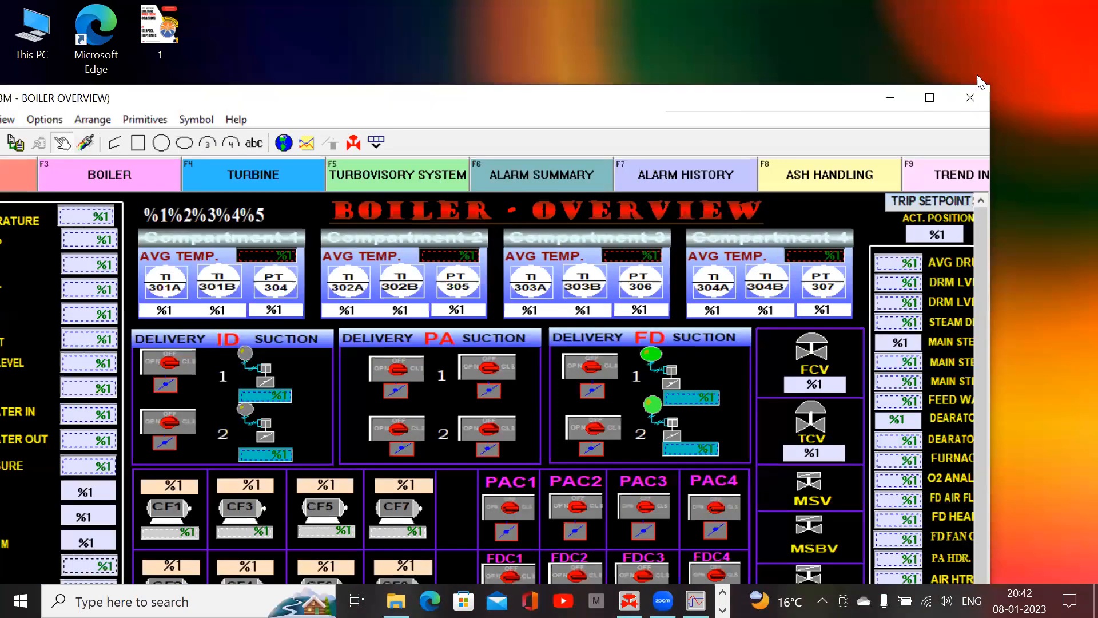
left_click(931, 100)
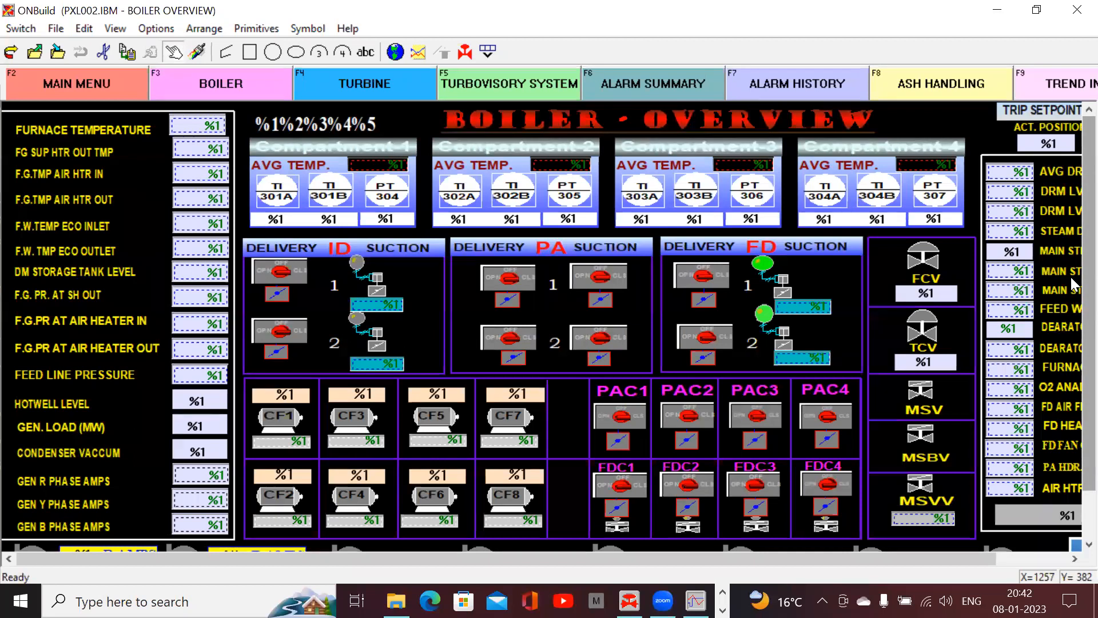
Open the smart symbol settings of the ID2 fan and examine the tag assigned to its feedback.
scroll(1074, 284, "down", 2)
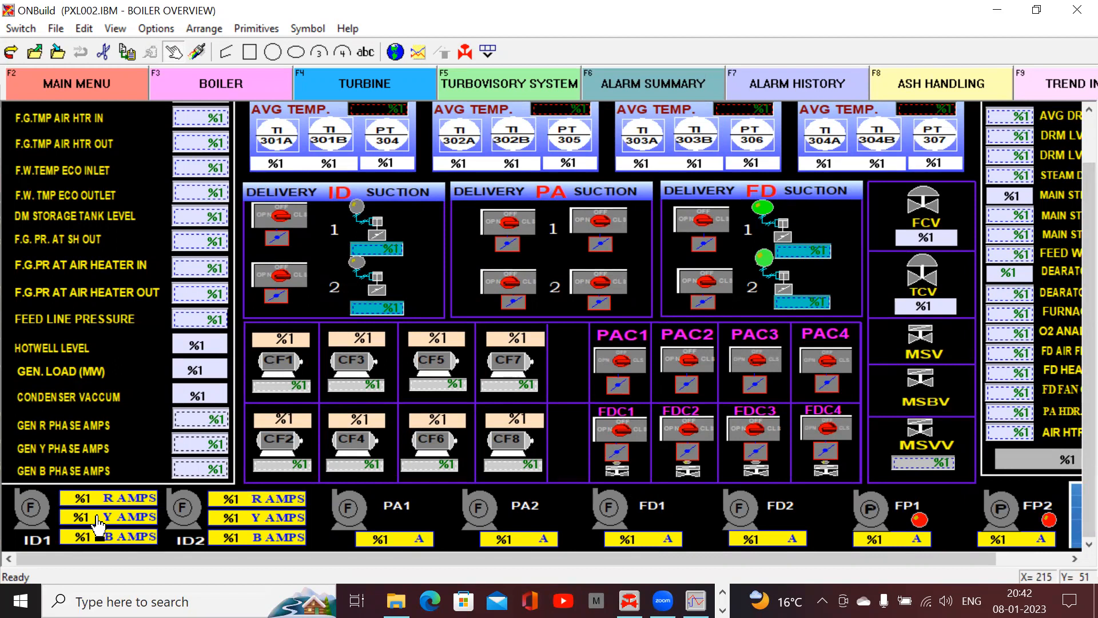
double_click(183, 508)
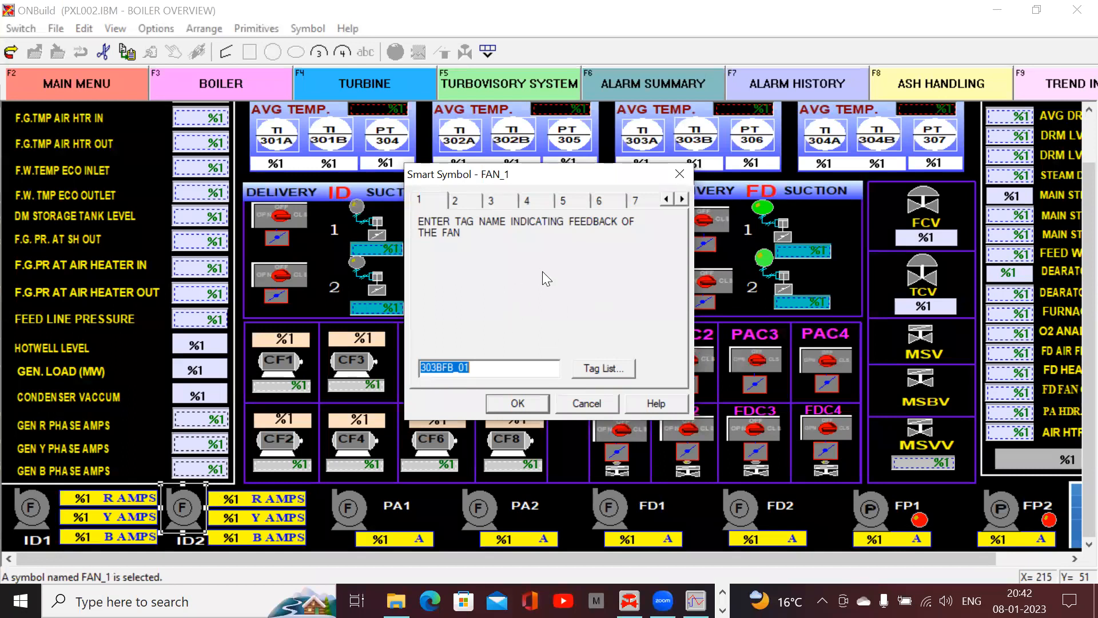
left_click(484, 368)
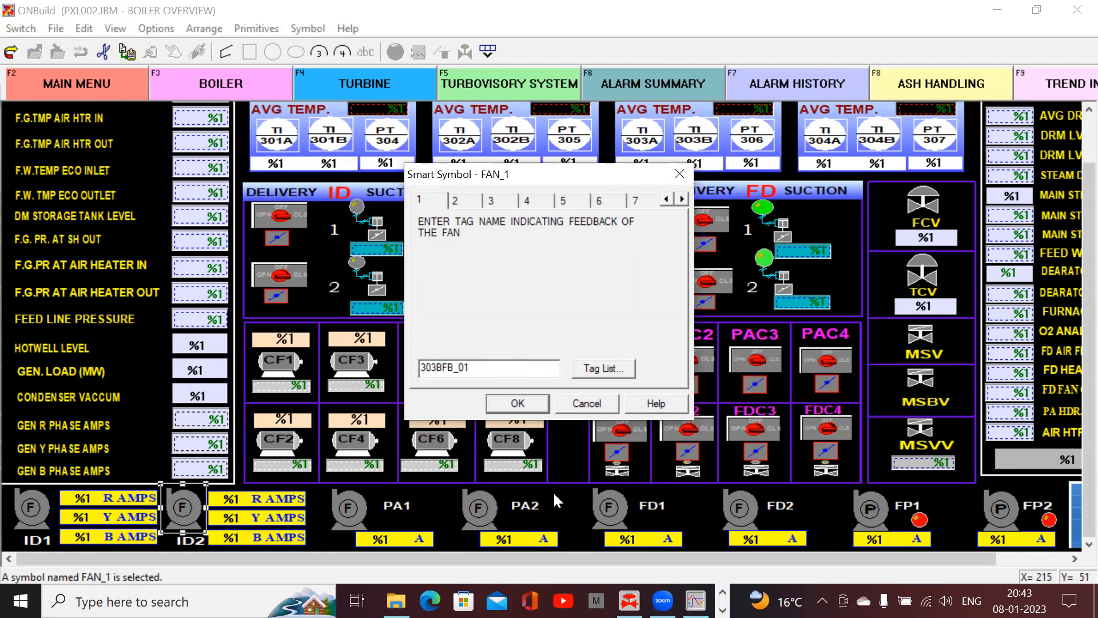
left_click(663, 600)
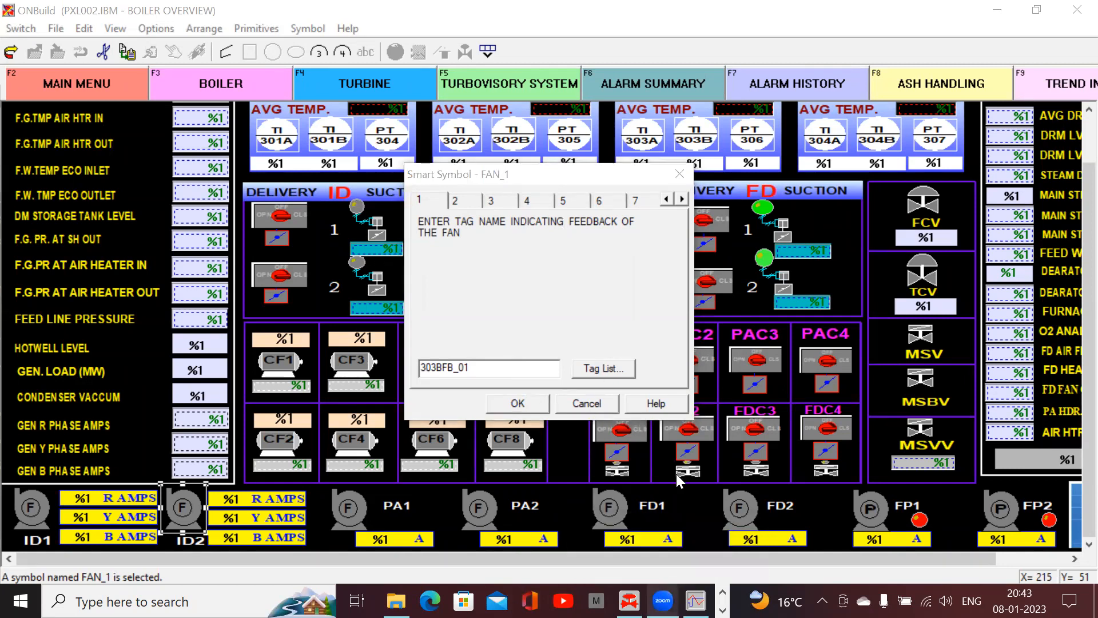
left_click(548, 299)
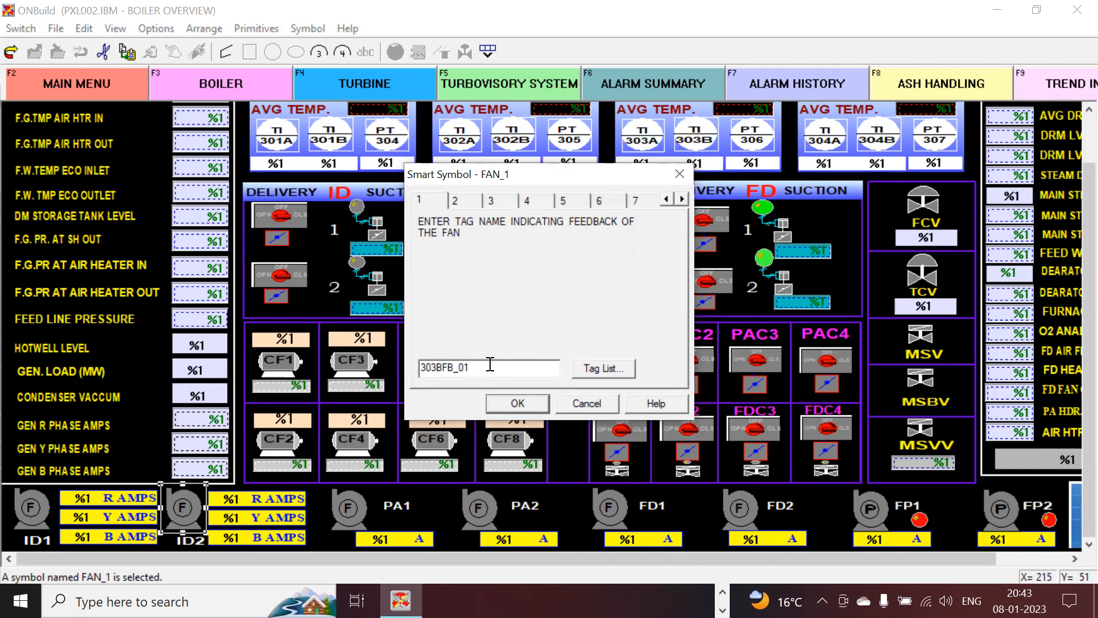
Examine the tags assigned to the ID2 fan symbol's breaker trip and fan fail conditions.
left_click(465, 201)
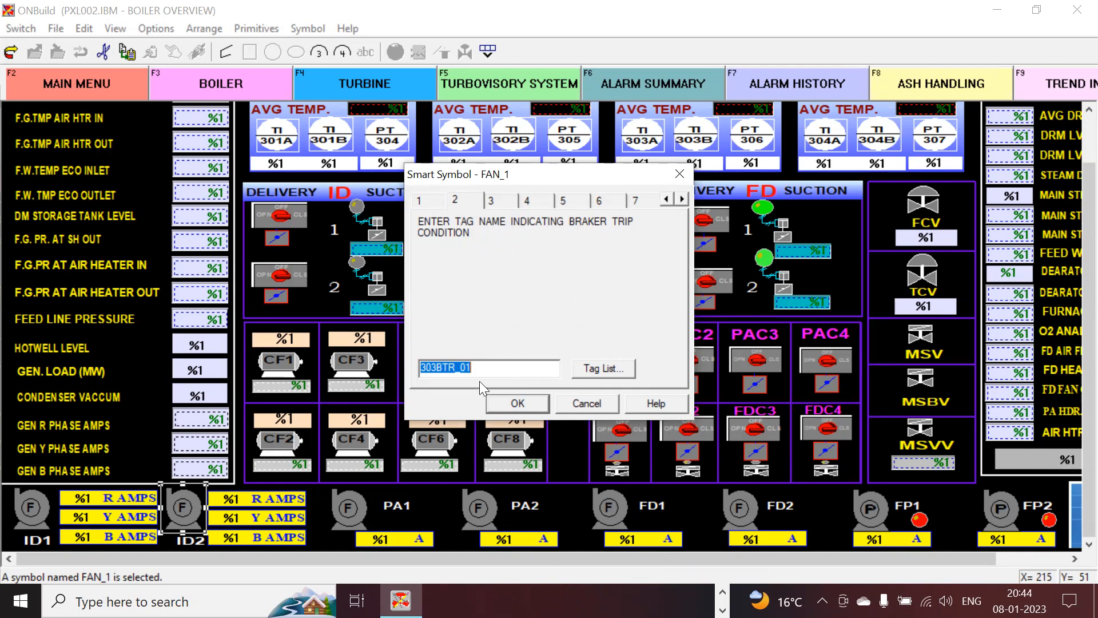
left_click(484, 362)
left_click_drag(436, 367, 489, 382)
left_click(503, 203)
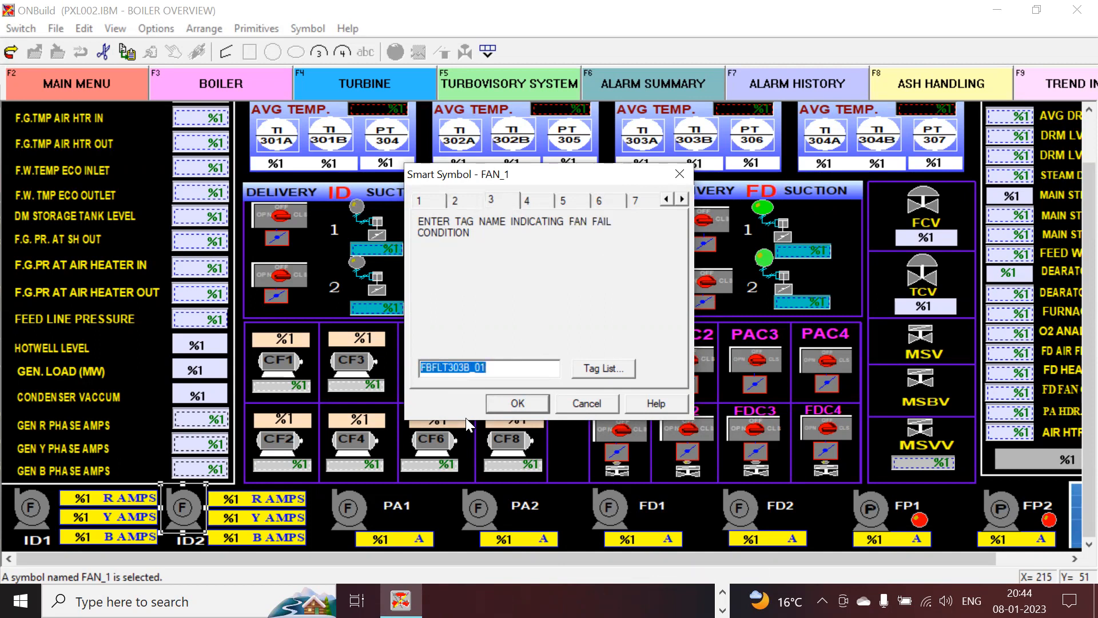
left_click(455, 369)
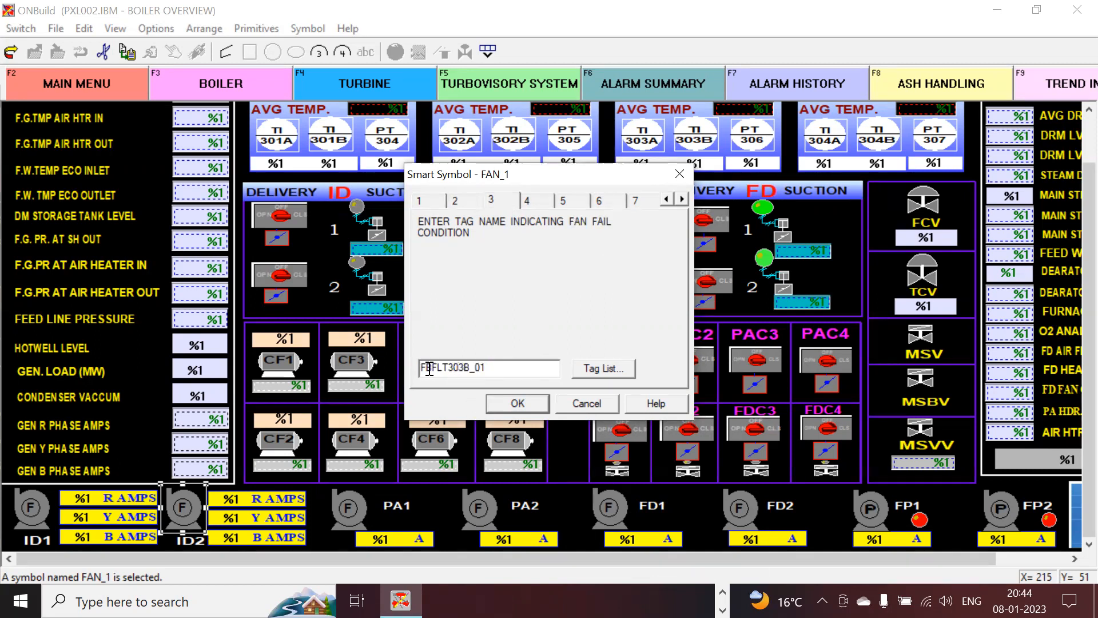
left_click_drag(429, 369, 491, 372)
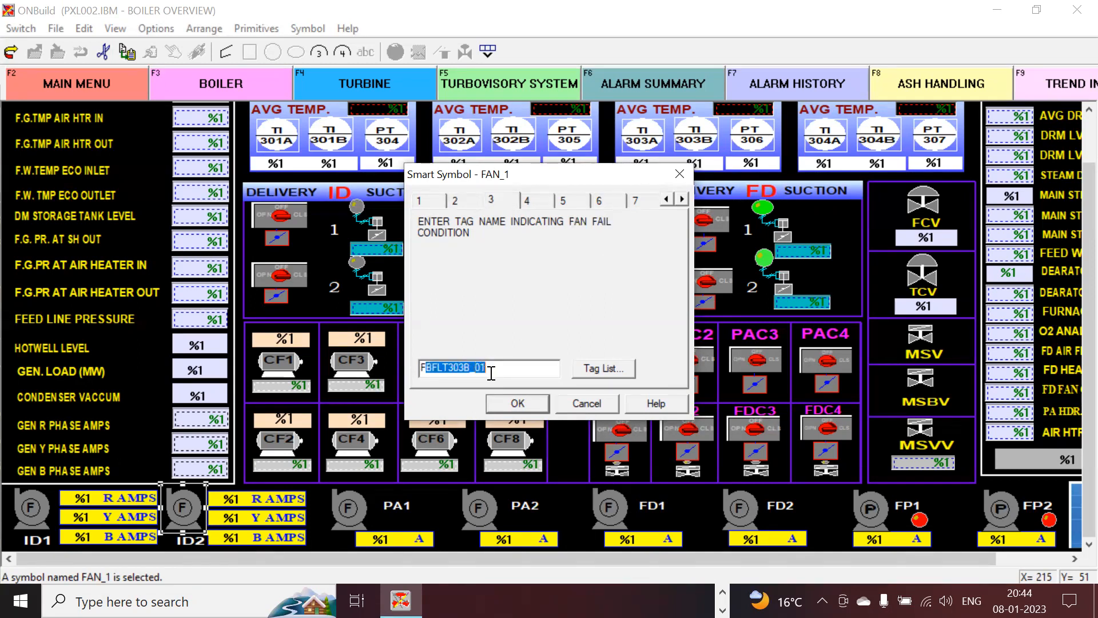
Recheck the ID2 fan symbol's fan fail tag and view the fill color setting for its on condition.
left_click(536, 200)
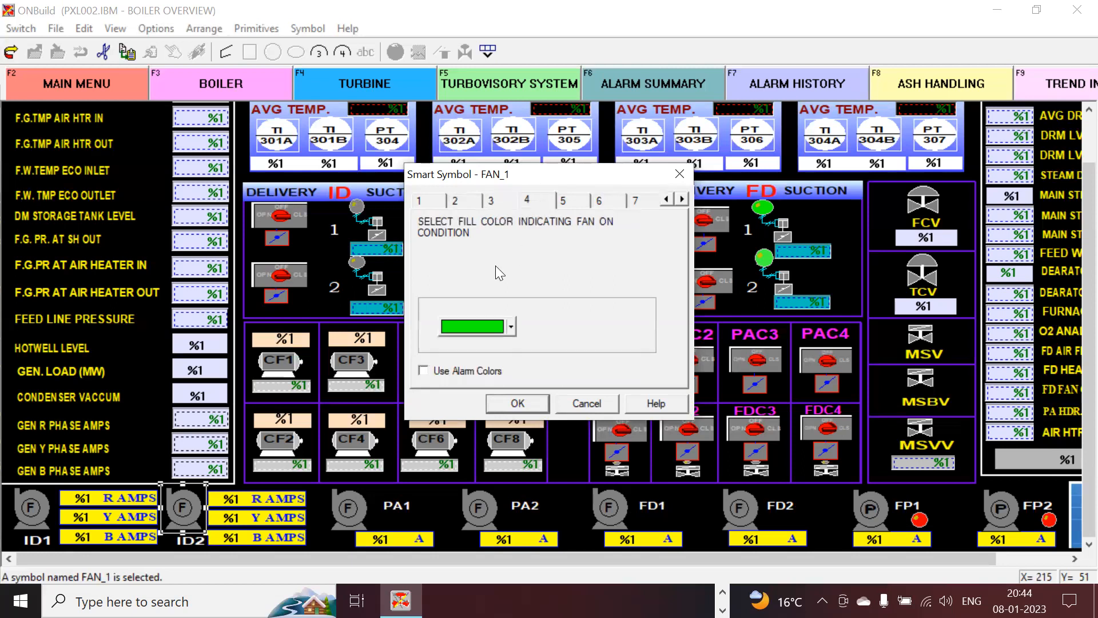
left_click(491, 201)
left_click(486, 370)
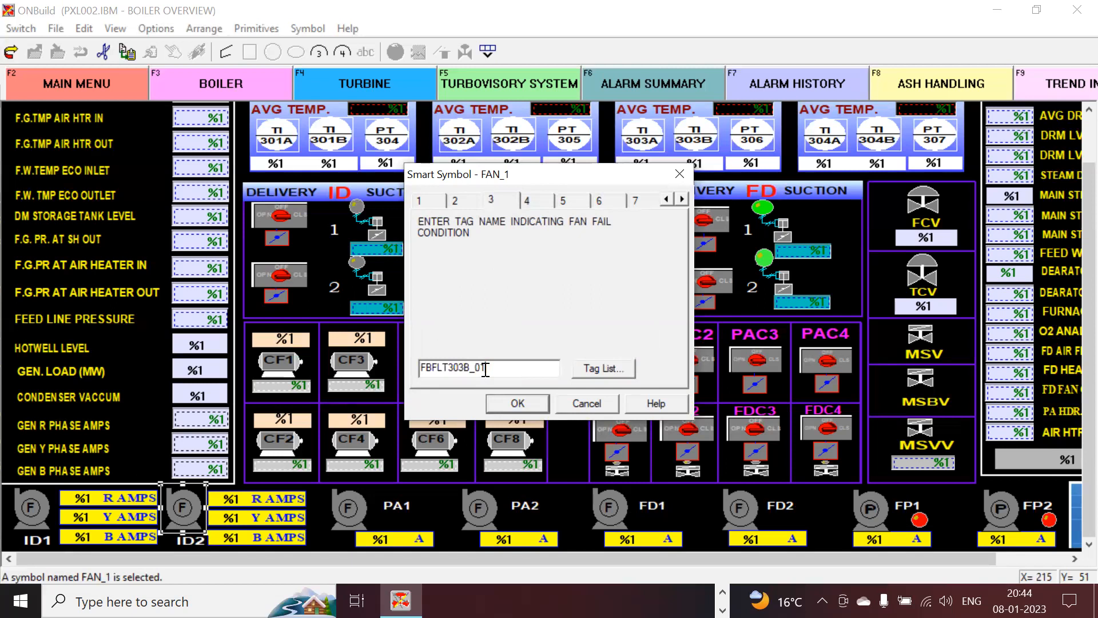
left_click_drag(485, 370, 420, 369)
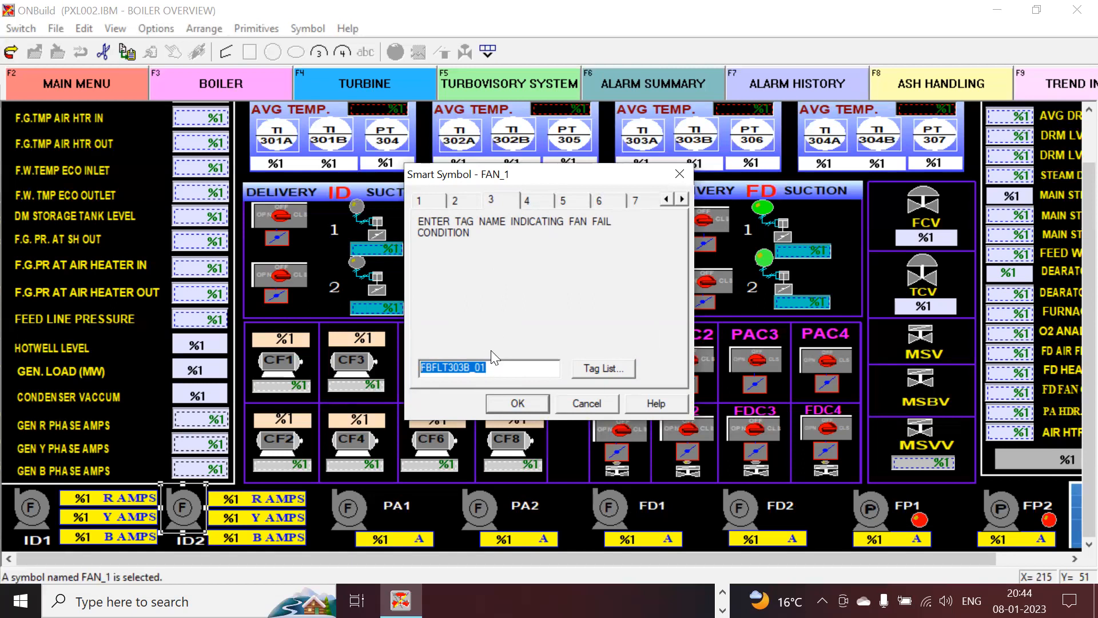
left_click(535, 198)
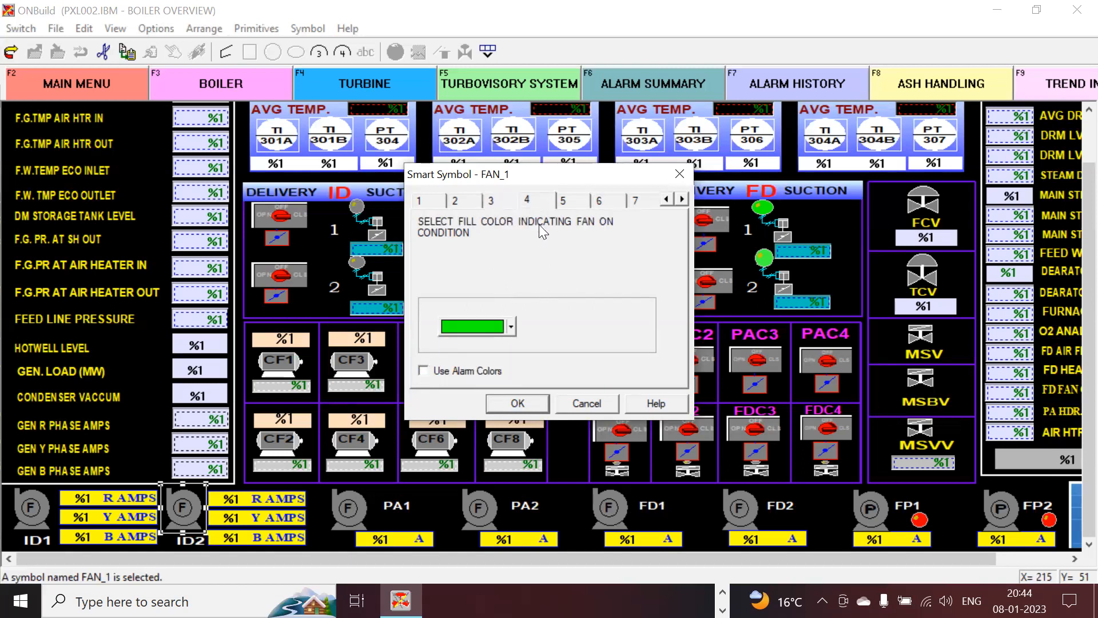
Examine the ID2 fan symbol's fill colors for the fan on, fan off, breaker trip and fan fail conditions.
left_click(513, 326)
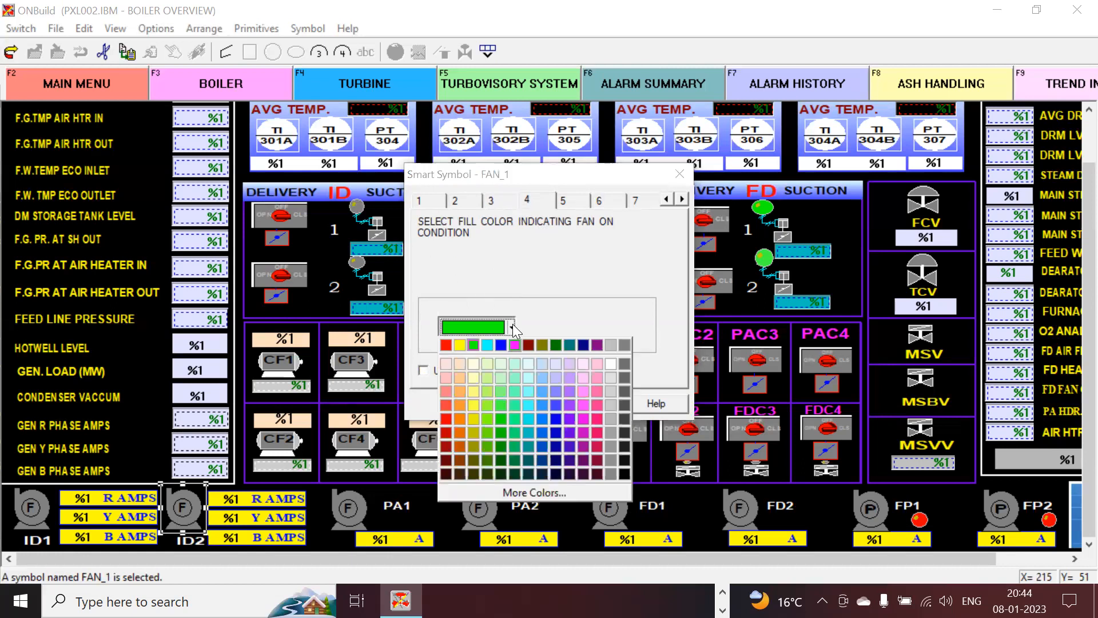
left_click(521, 286)
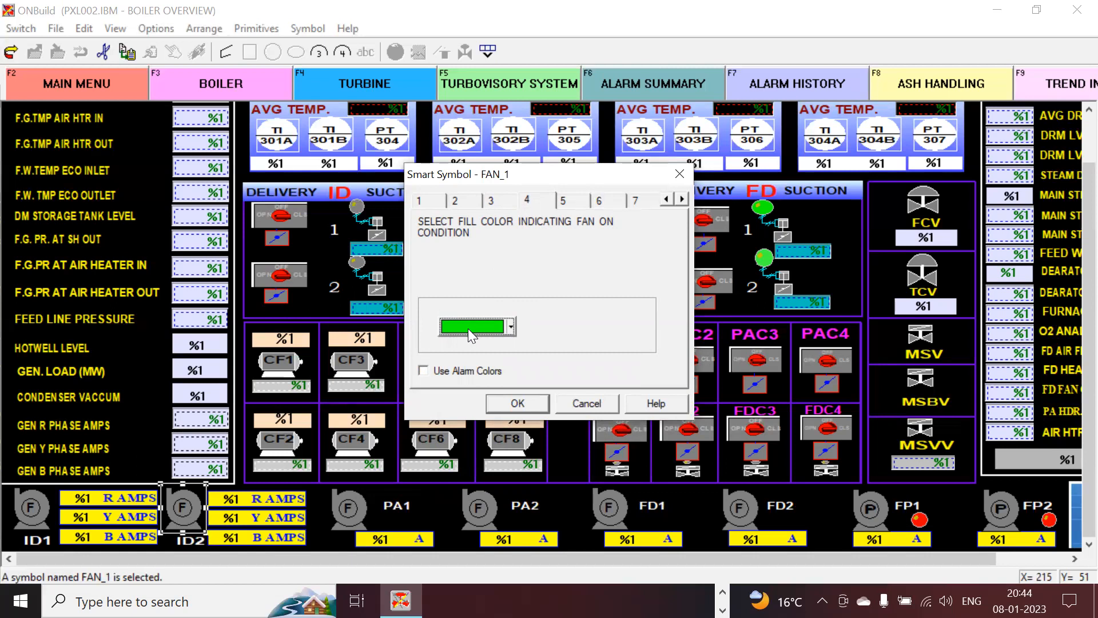
left_click(572, 199)
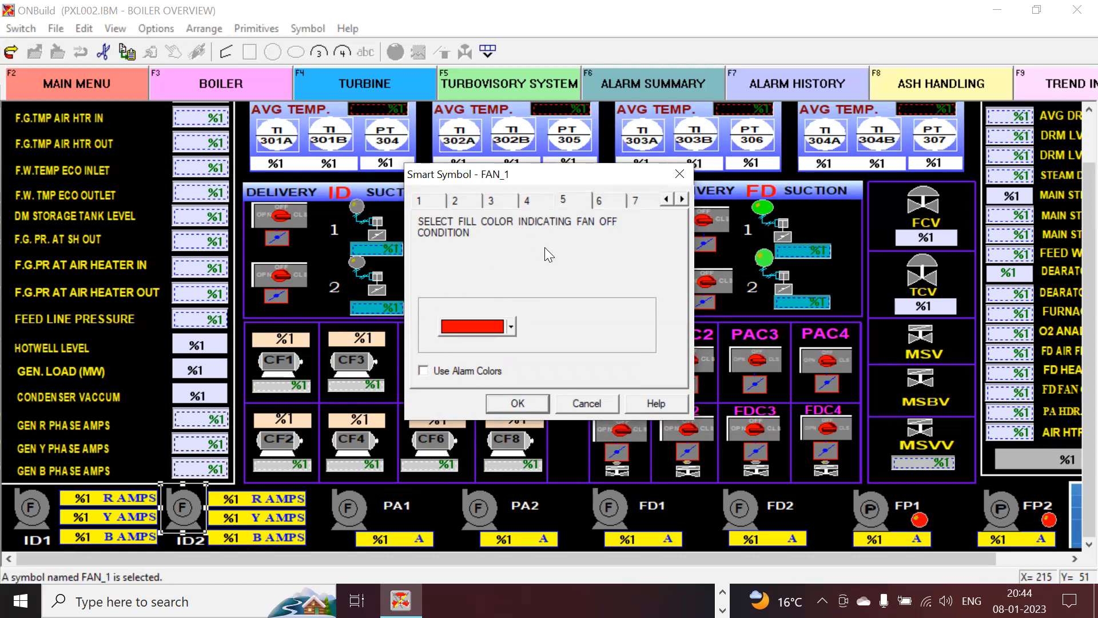
left_click(610, 201)
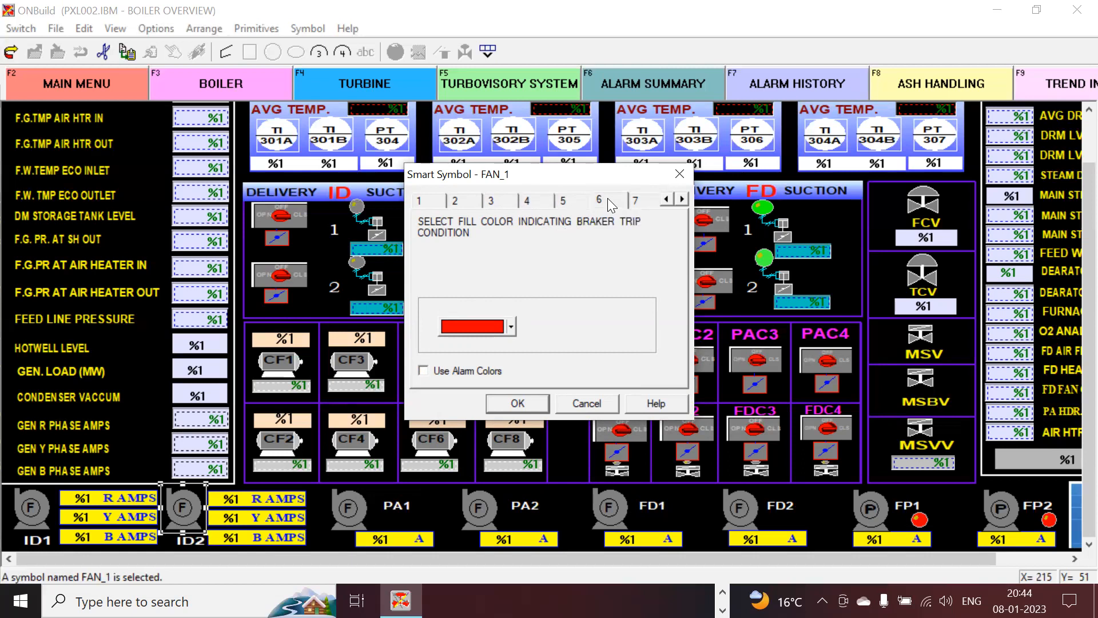
left_click(639, 200)
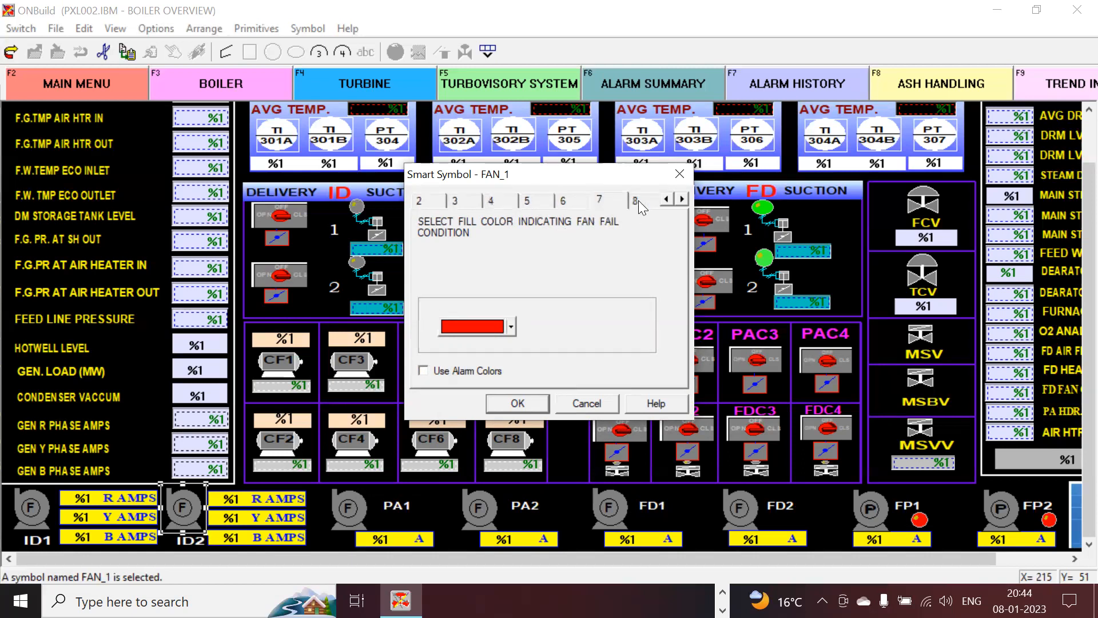
Recheck the ID2 fan symbol's breaker trip and fan on fill colors, and view the palette available for the on condition.
left_click(529, 199)
left_click(561, 200)
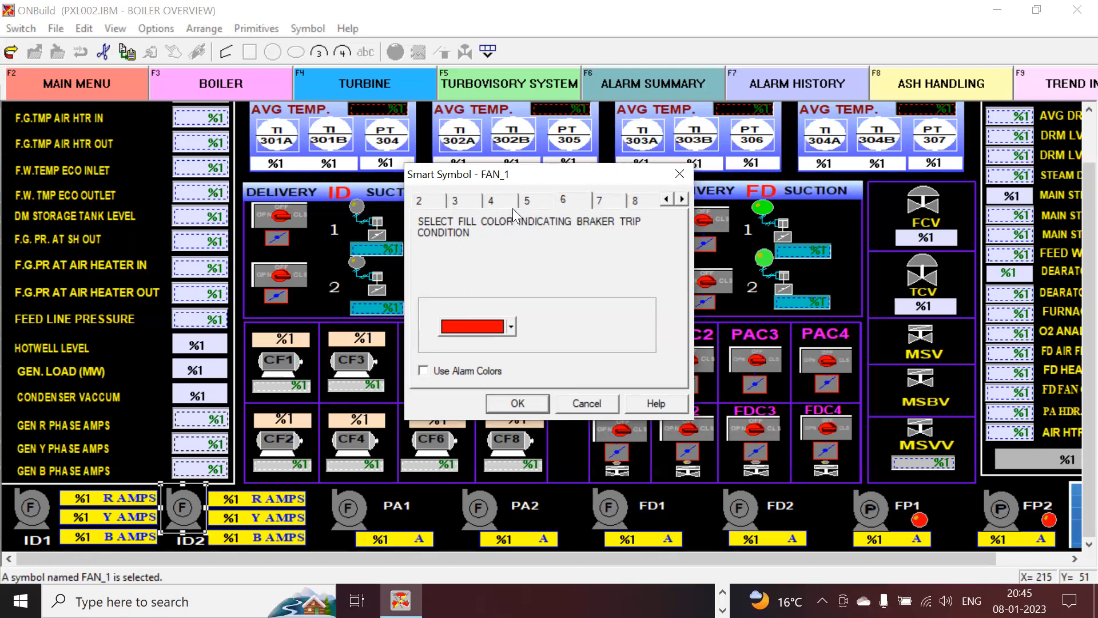
left_click(534, 198)
left_click(506, 203)
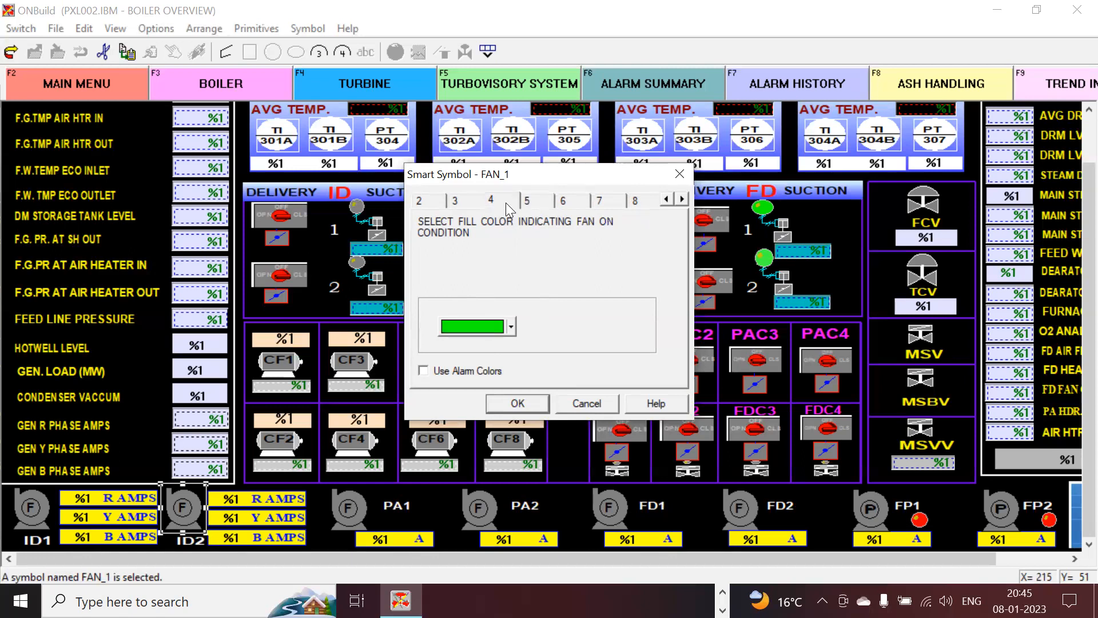
left_click(511, 328)
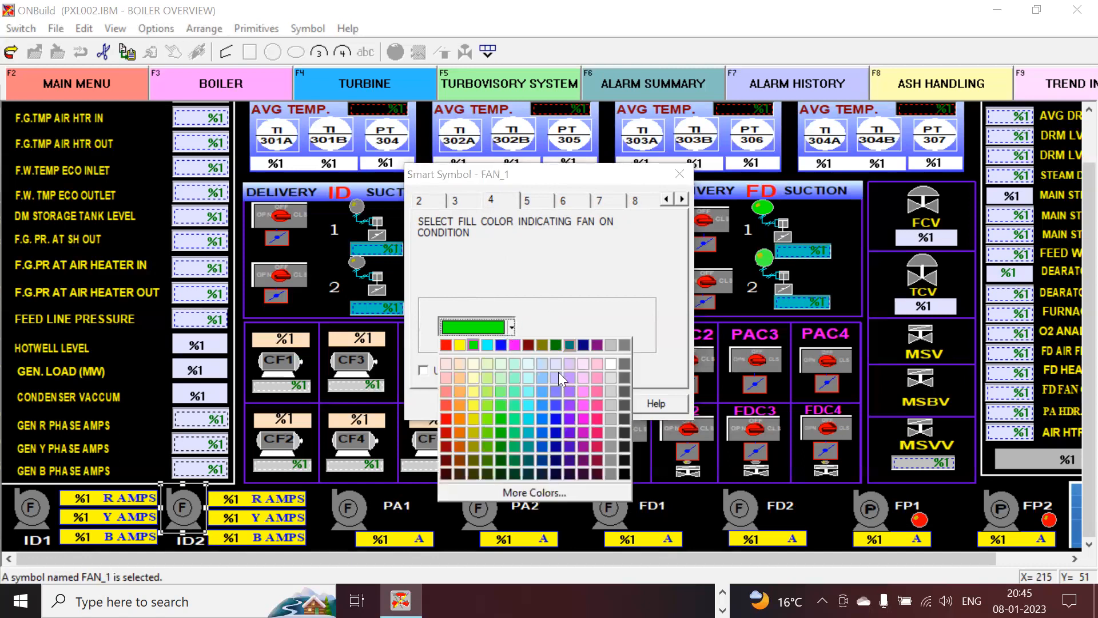
left_click(563, 290)
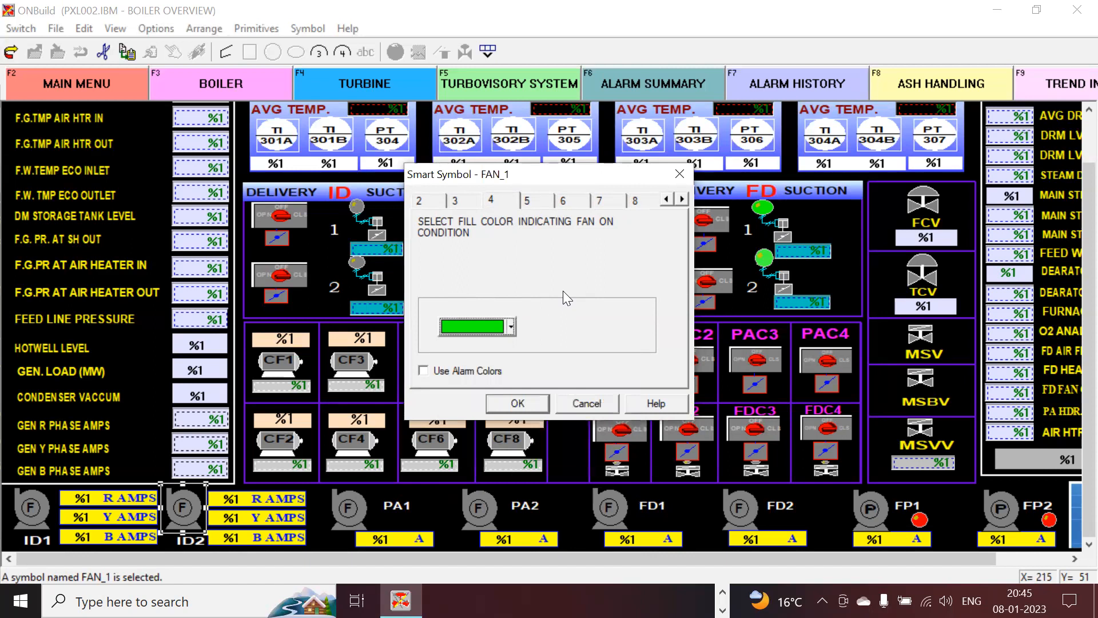
Review the ID2 fan symbol's remaining color settings, including its bad status color, line color and general fill color.
left_click(529, 199)
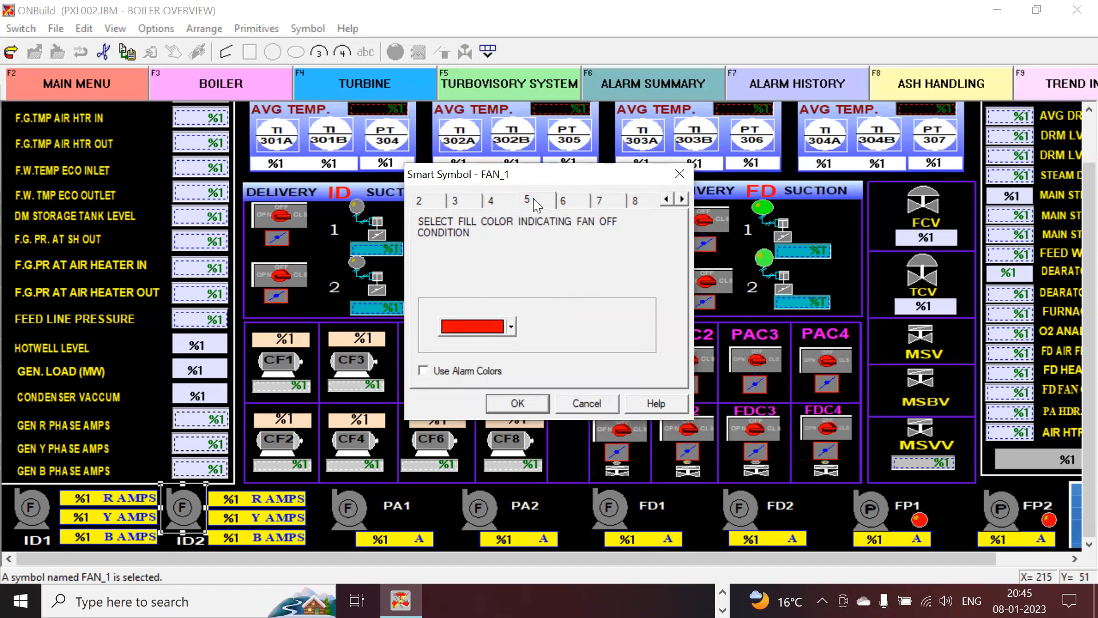
left_click(565, 200)
left_click(598, 201)
left_click(631, 205)
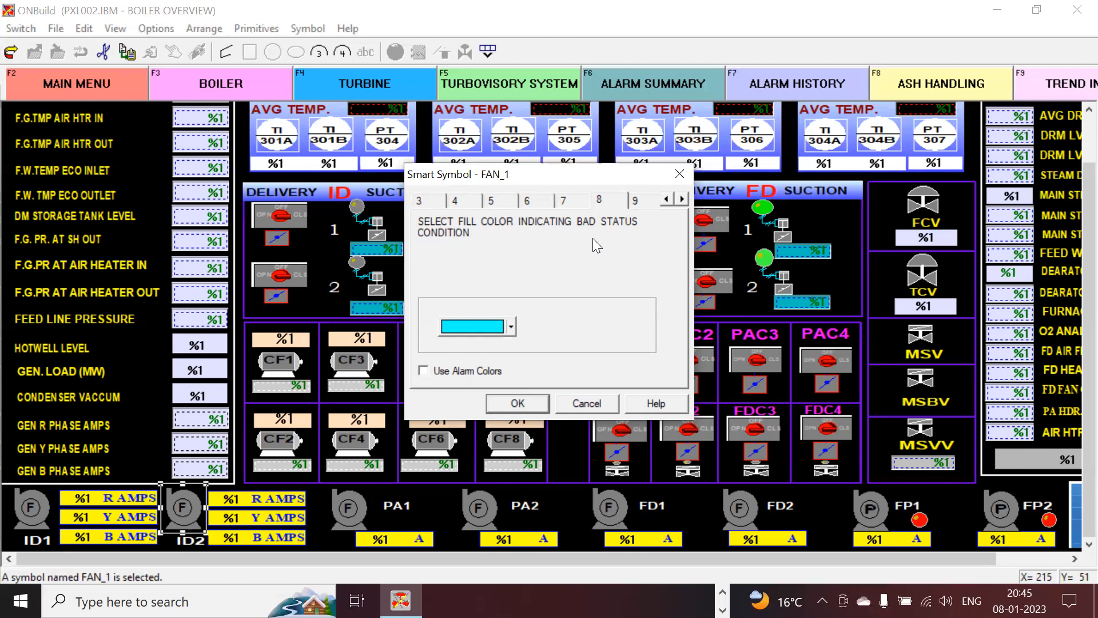
left_click(646, 200)
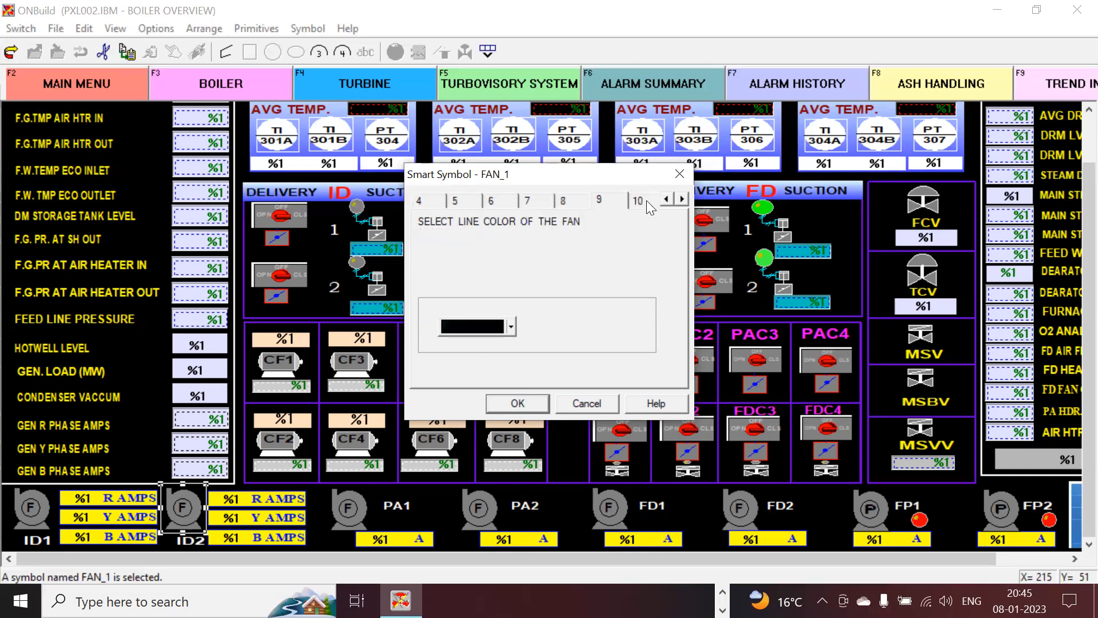
left_click(646, 200)
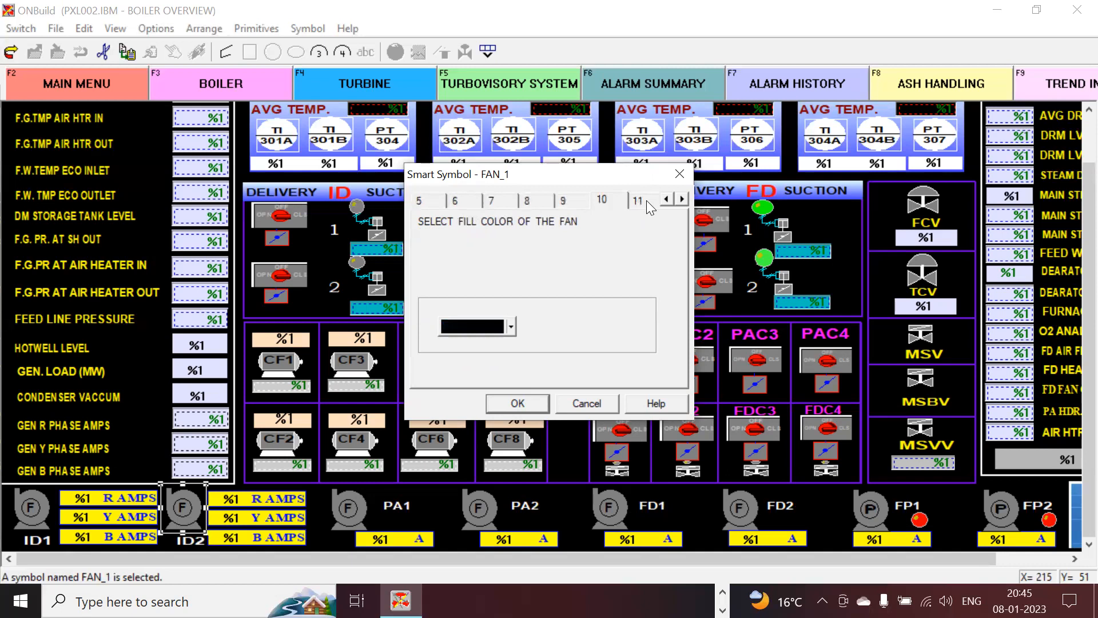
Examine the ID2 fan symbol's changeable options, including Enable Change, the available change types and Confirmation.
left_click(646, 200)
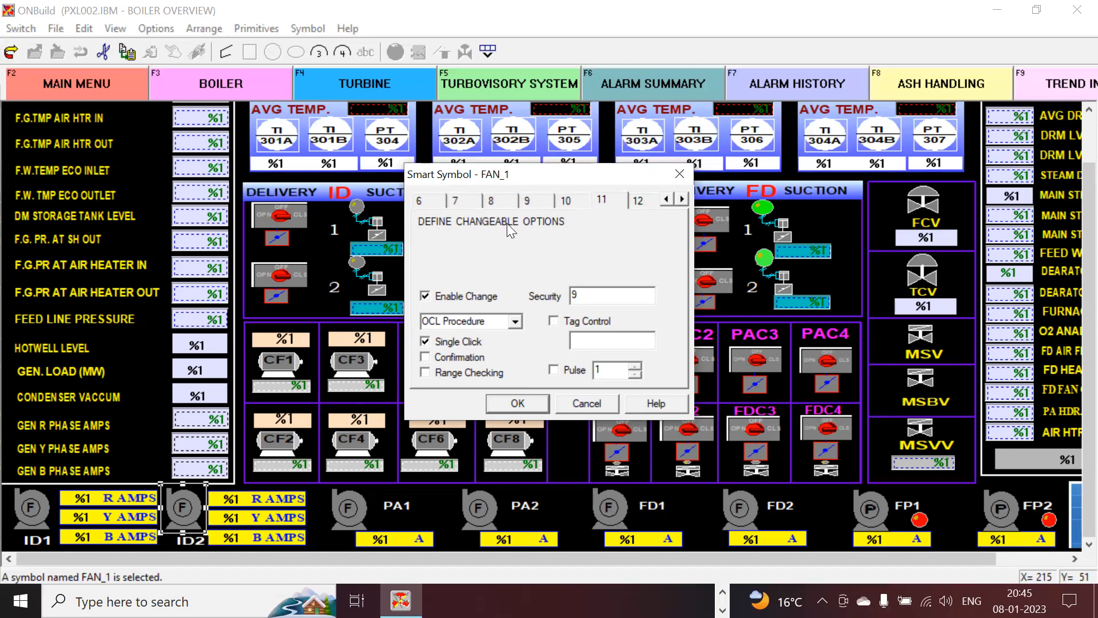
left_click(424, 296)
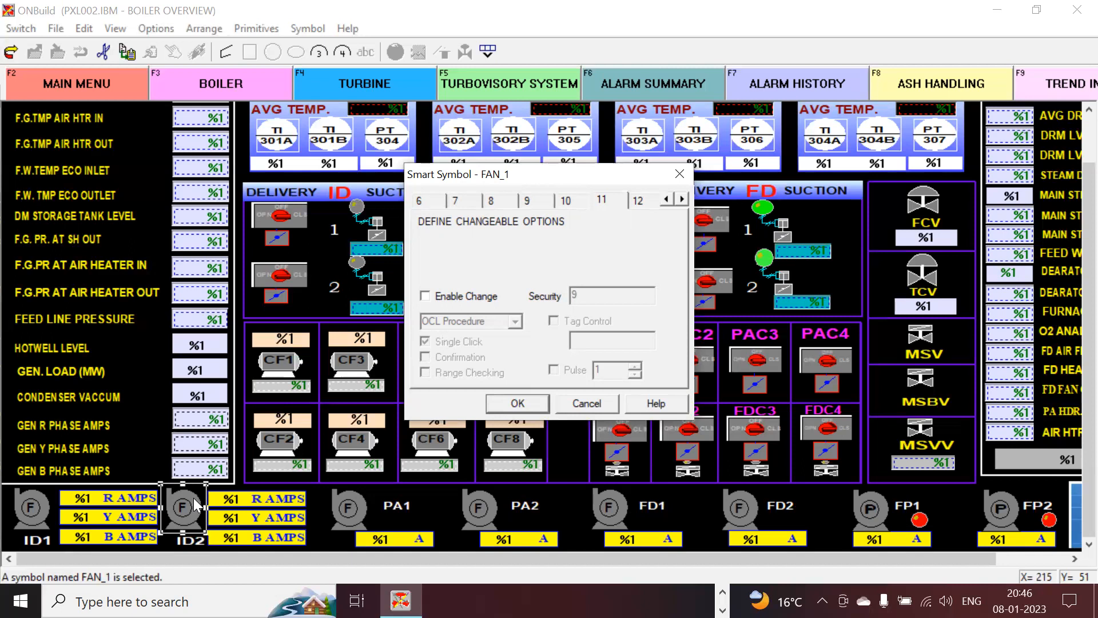
left_click(425, 296)
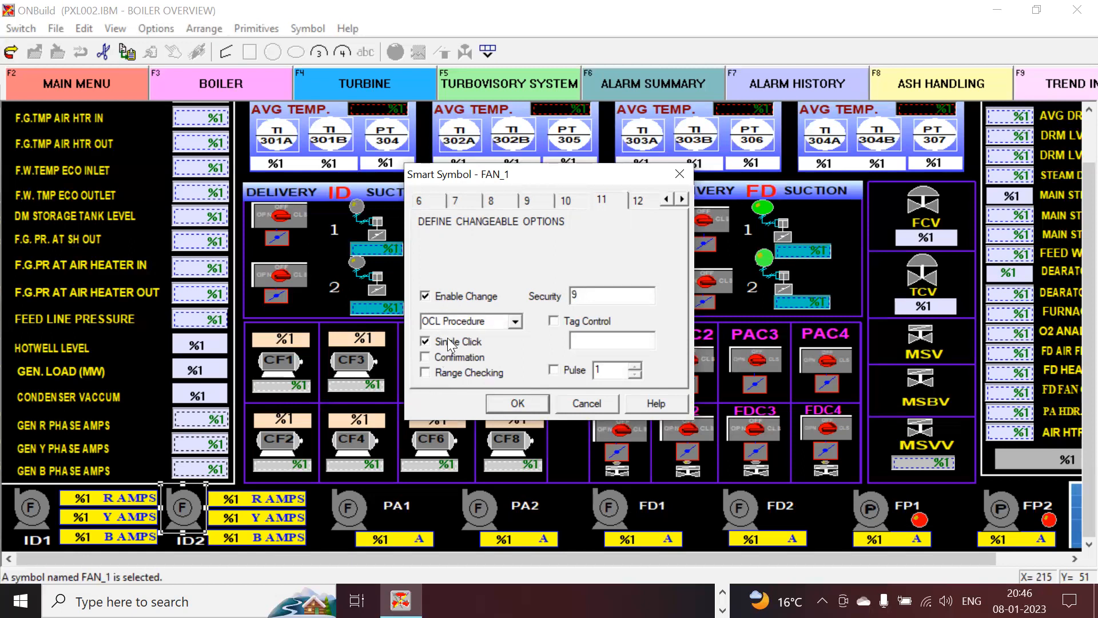
left_click(515, 322)
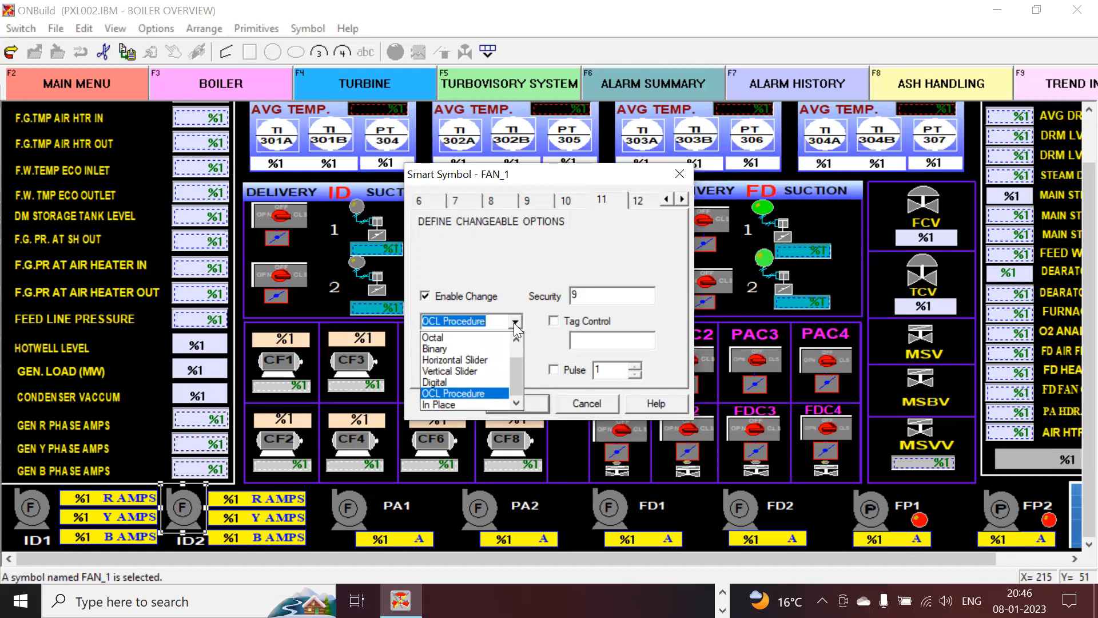
left_click(514, 322)
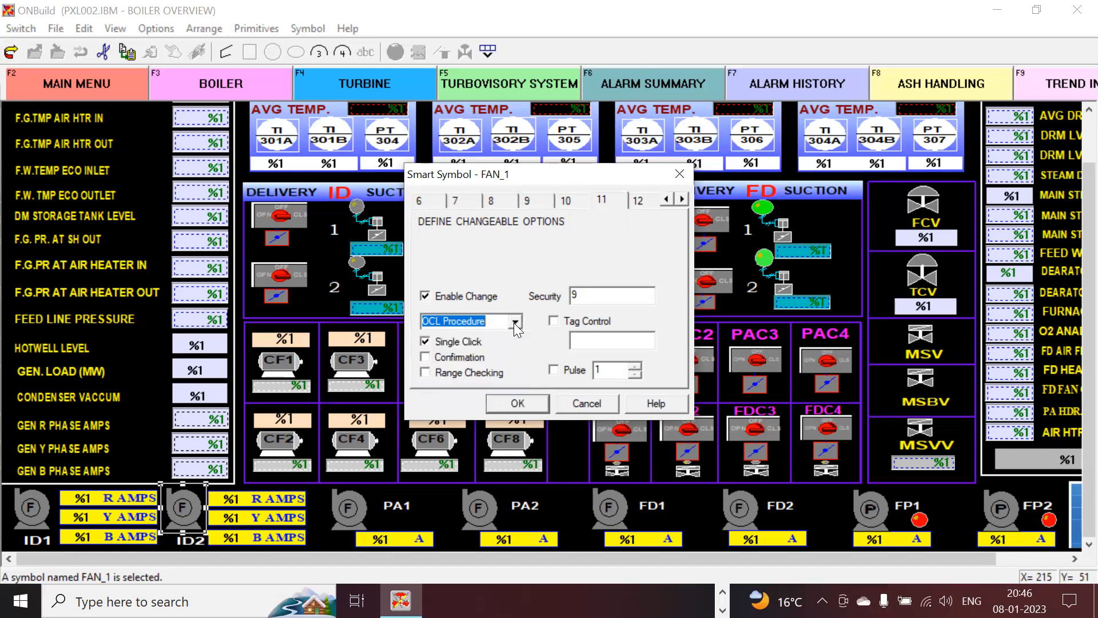
left_click(425, 358)
left_click(425, 358)
left_click(444, 323)
left_click(611, 201)
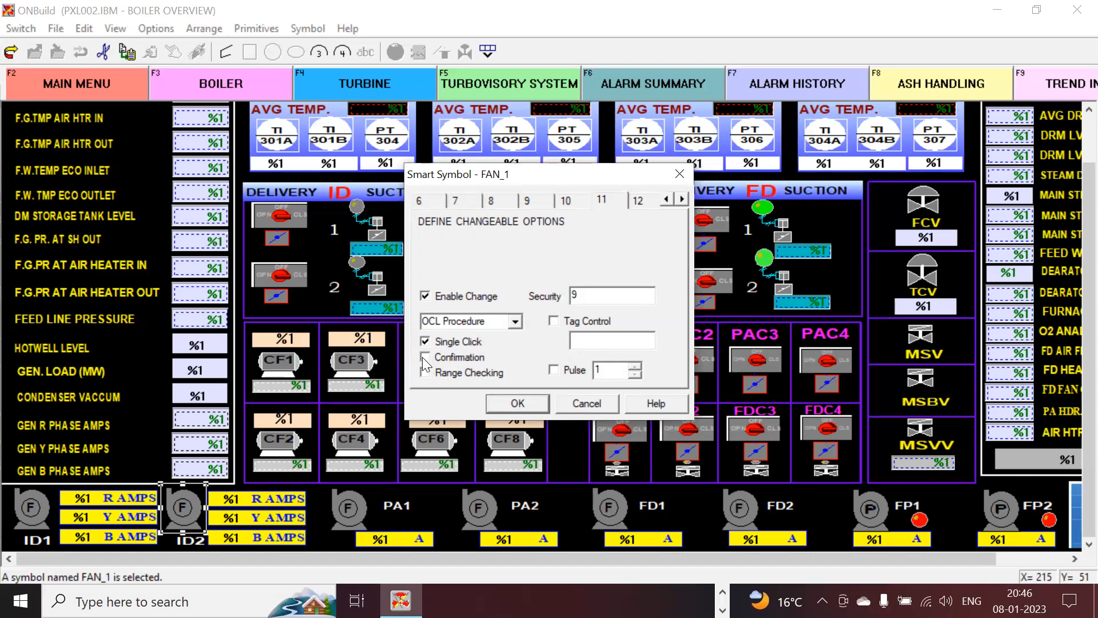
Examine the OCL popup display command and its parameters for the ID2 fan symbol, and close the settings without saving.
left_click(639, 201)
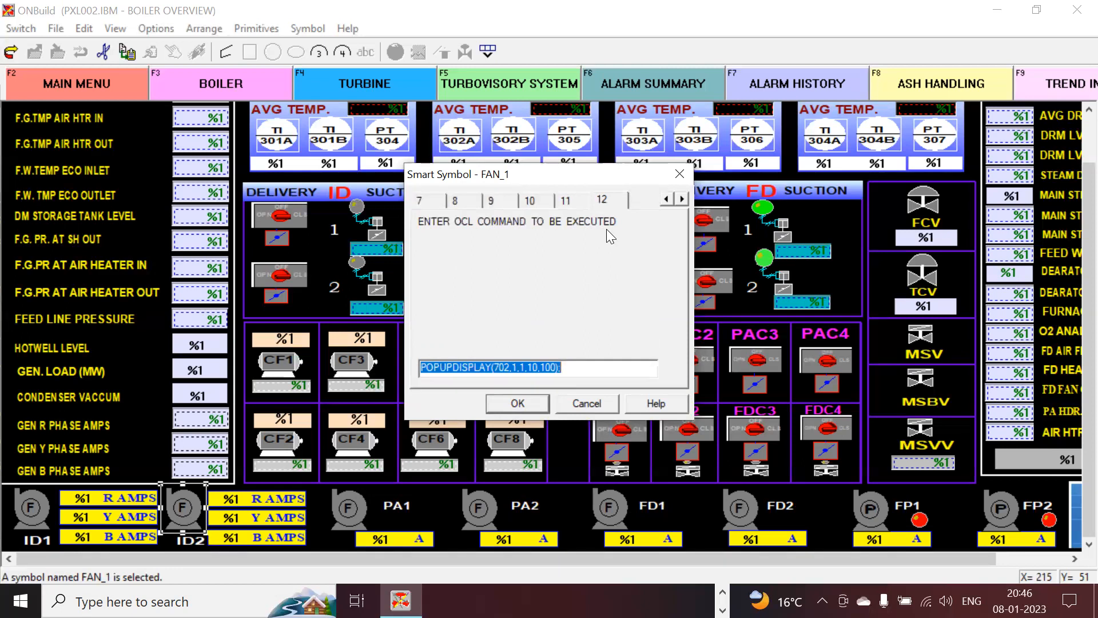
left_click(579, 374)
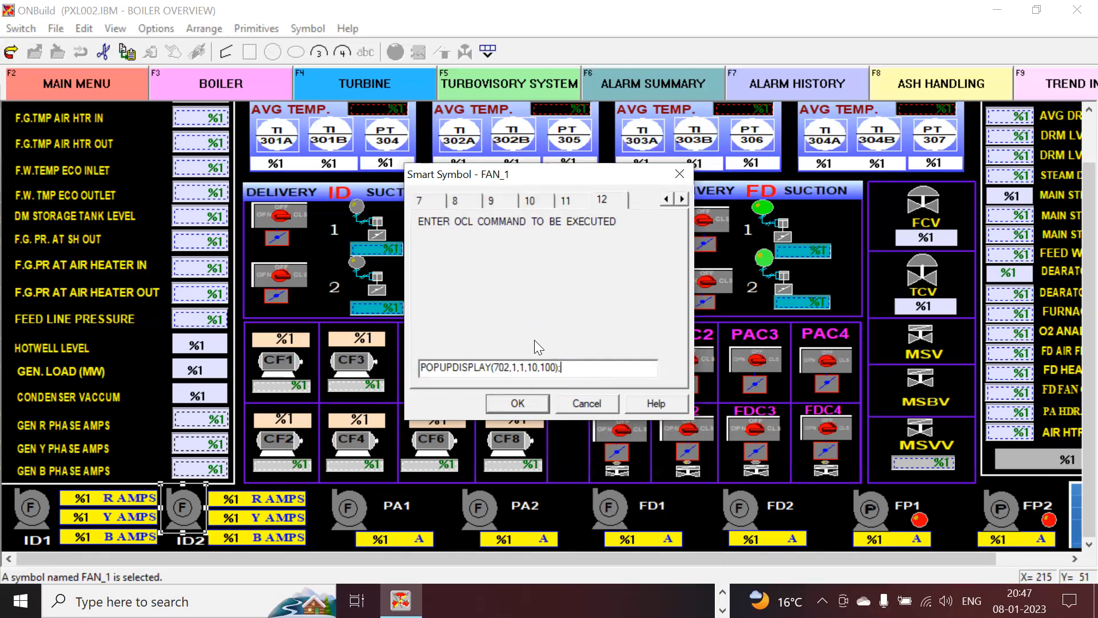
left_click_drag(567, 367, 558, 367)
left_click_drag(427, 368, 491, 369)
left_click(500, 364)
left_click_drag(491, 370, 568, 366)
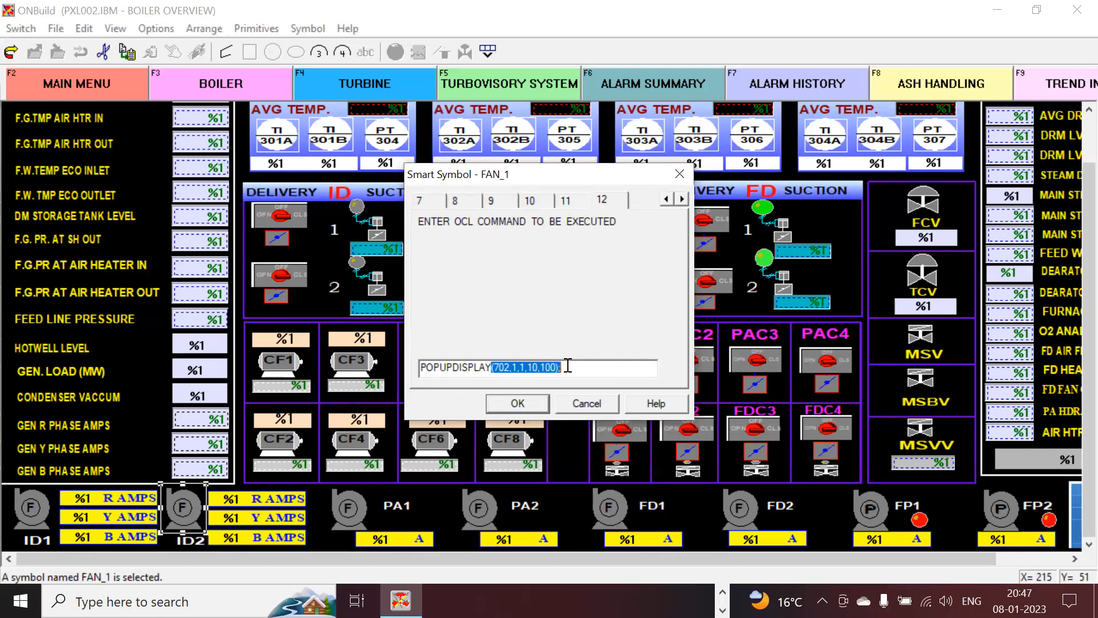
left_click(515, 372)
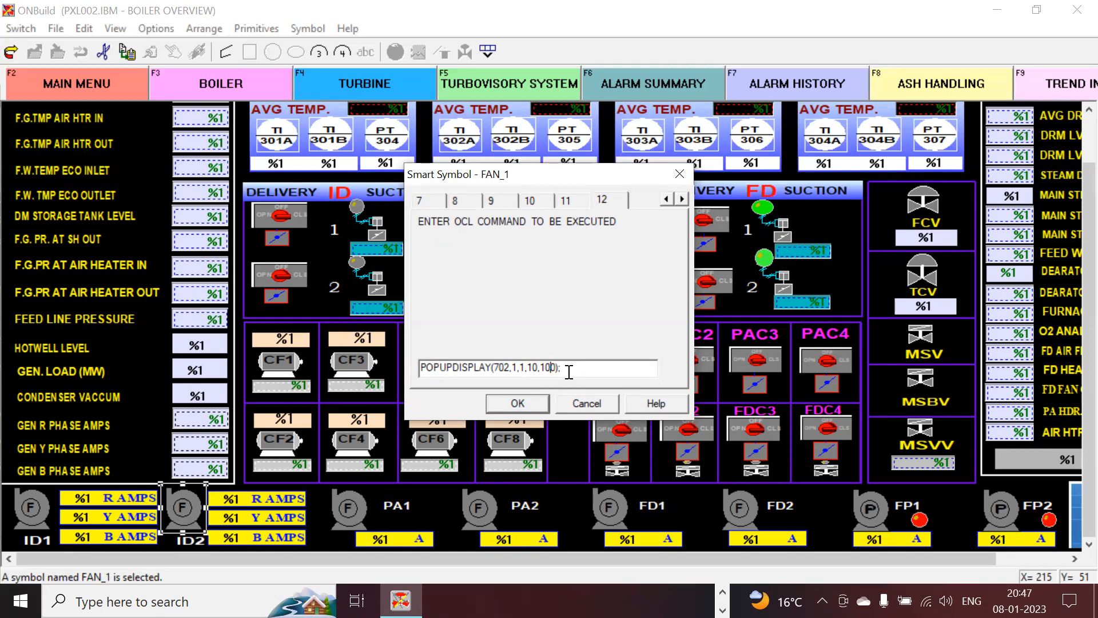
left_click(586, 403)
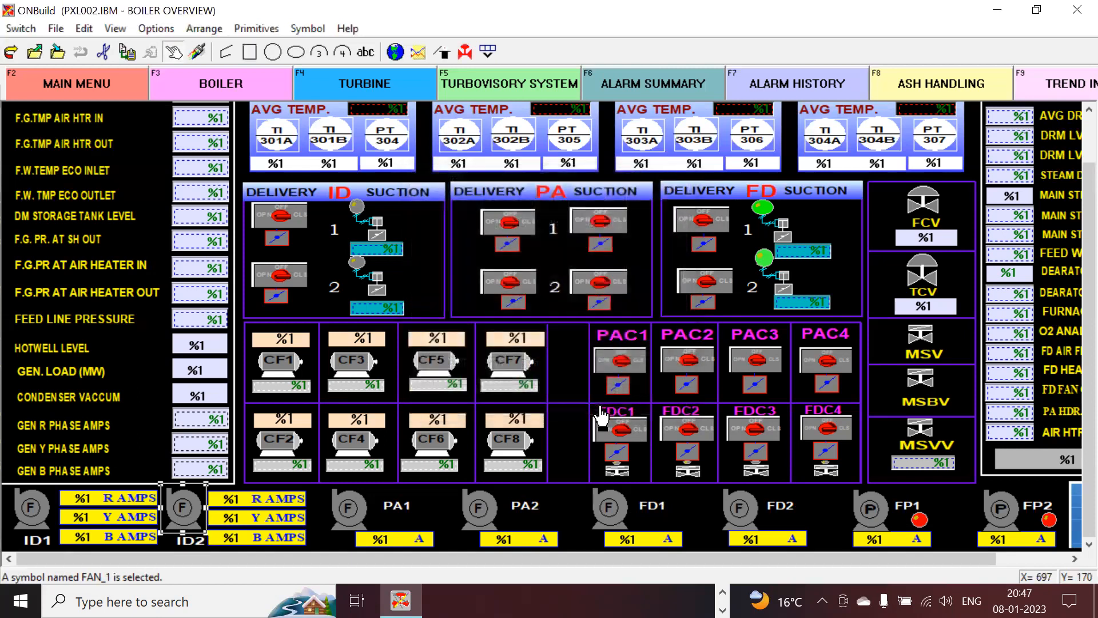
Open the PA1 fan's smart symbol settings and examine the tags for its feedback, breaker trip and fan fail conditions.
left_click(343, 507)
double_click(312, 509)
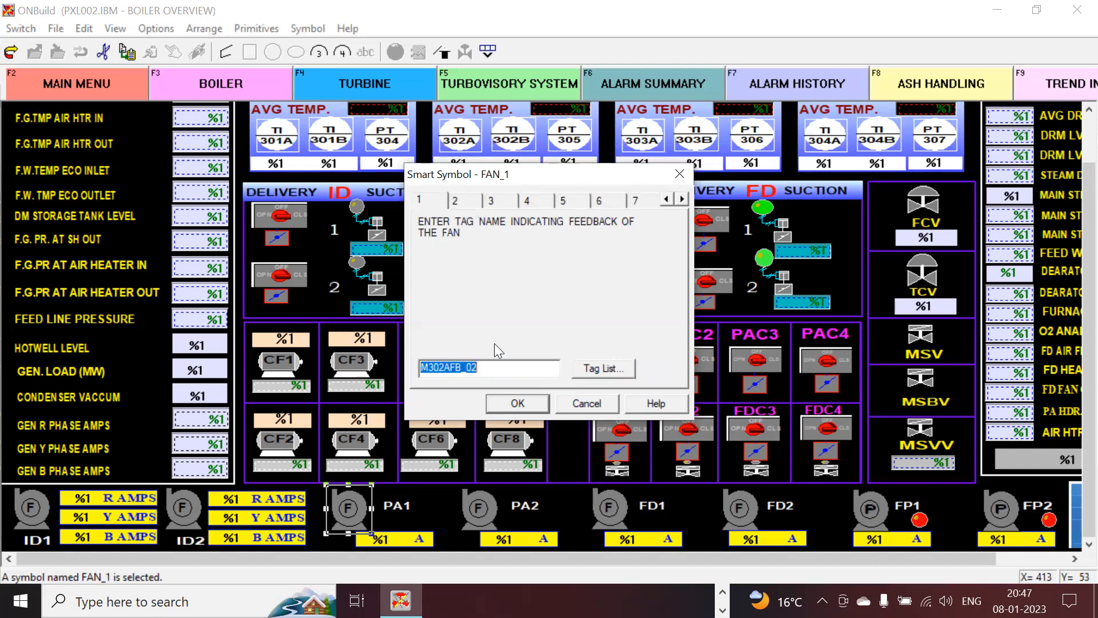
left_click(465, 203)
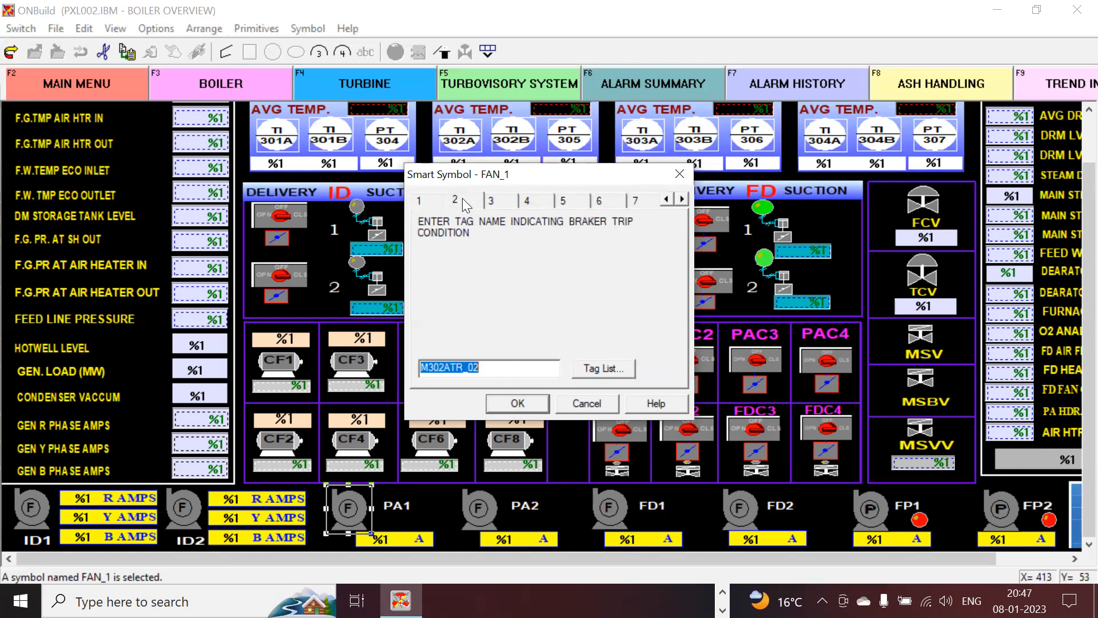
left_click(501, 198)
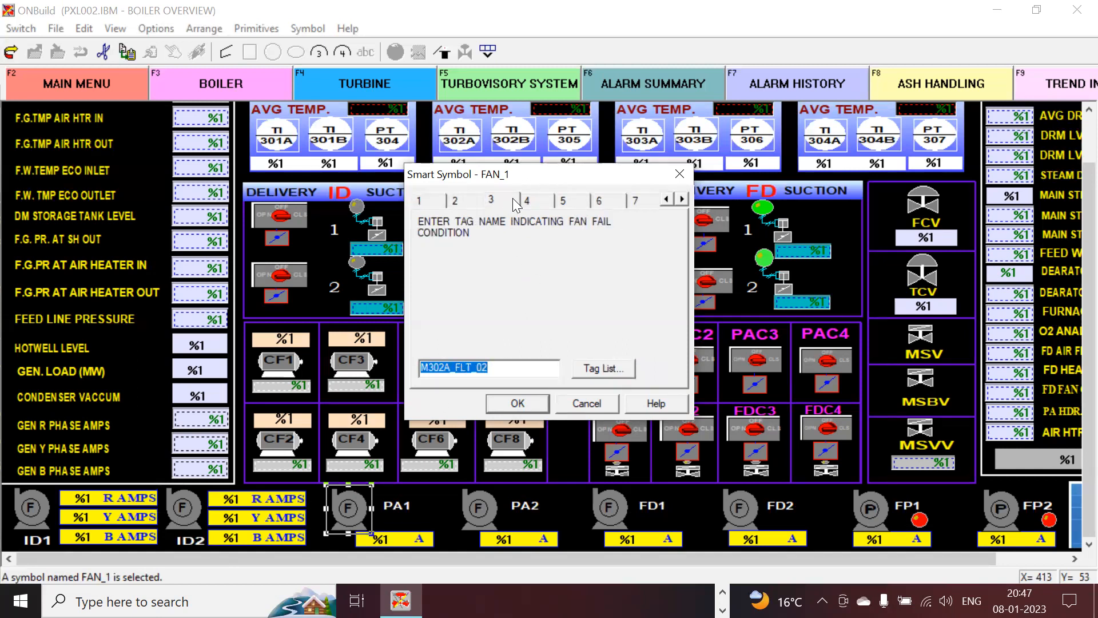
Examine the PA1 fan symbol's fill colors for the fan on, fan off and breaker trip conditions.
left_click(527, 201)
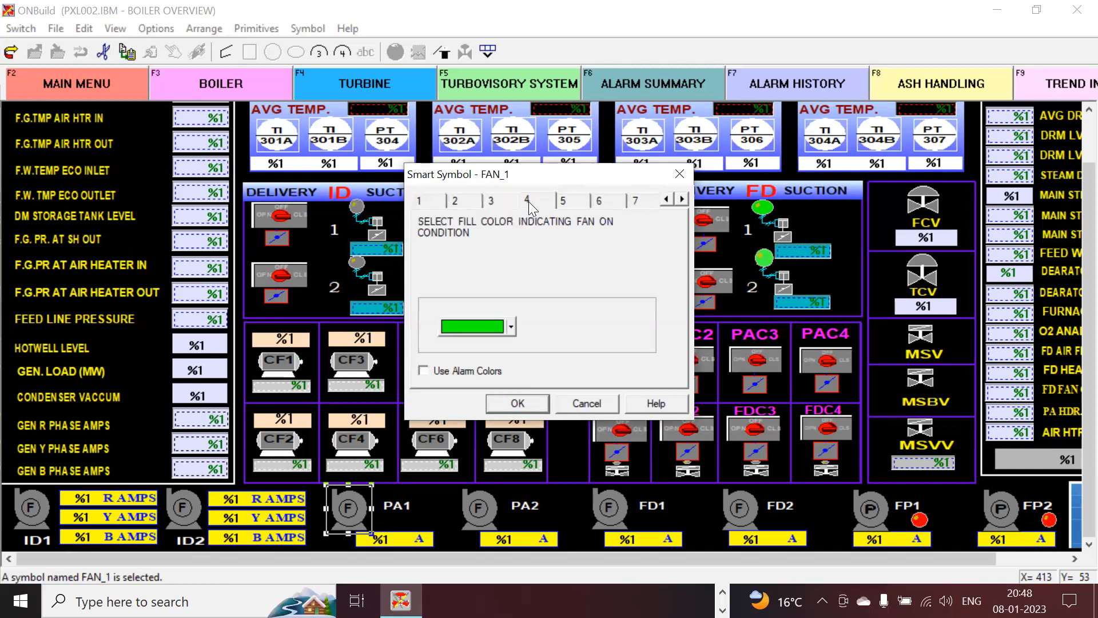
left_click(577, 200)
left_click(612, 202)
View the changeable options defined for the PA1 fan symbol.
left_click(683, 199)
left_click(683, 199)
left_click(682, 199)
left_click(682, 199)
left_click(682, 199)
left_click(682, 200)
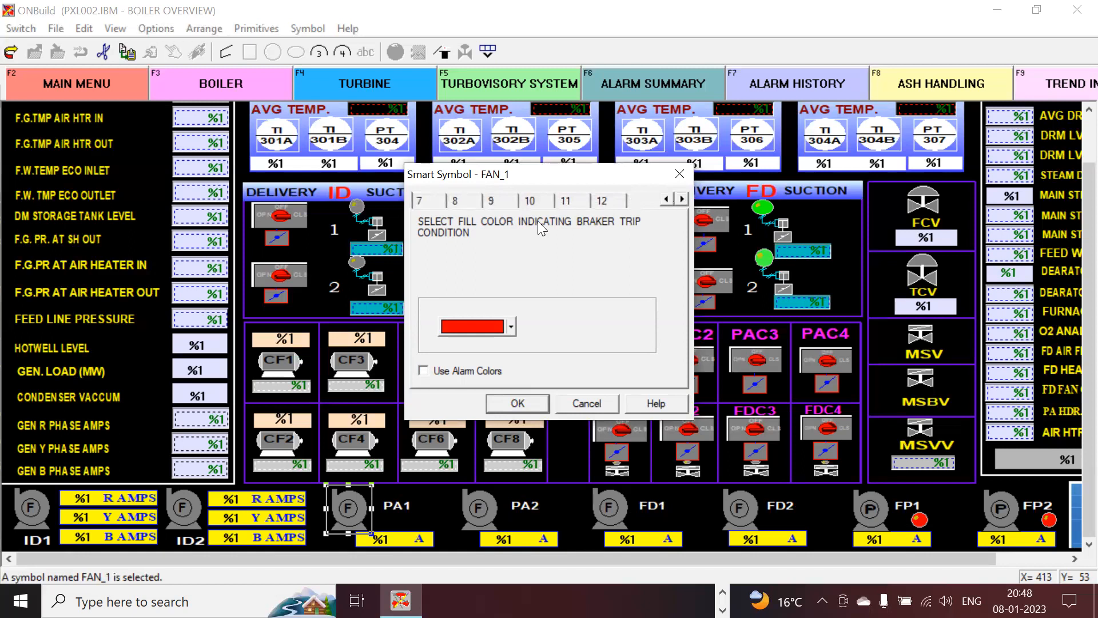
left_click(578, 199)
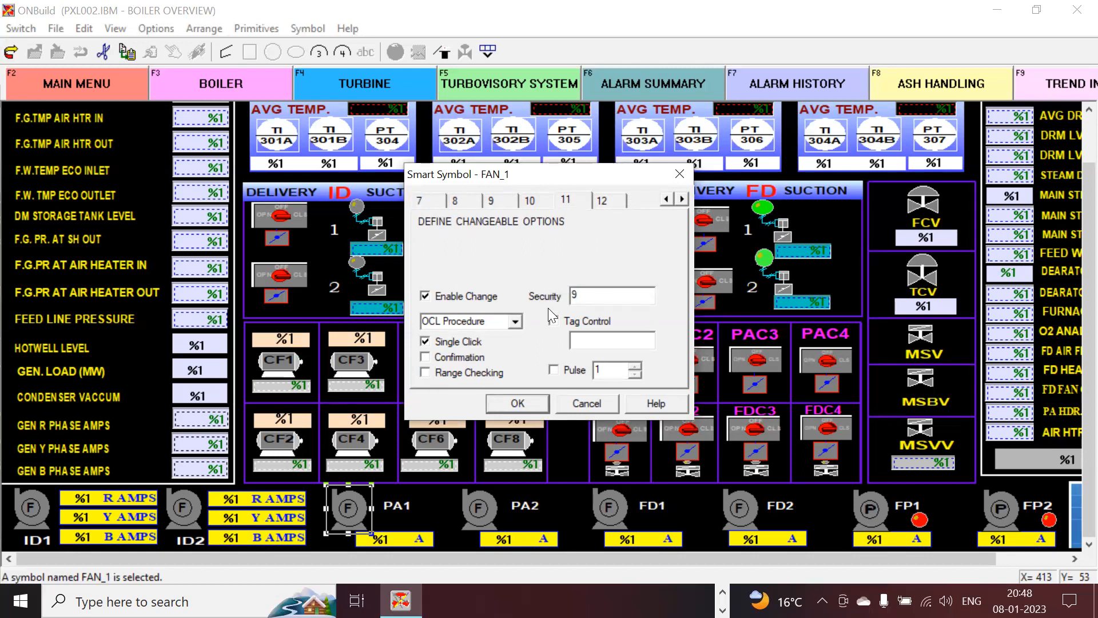
Examine the PA1 fan symbol's OCL popup display command and its parameters, and close the settings without saving.
left_click(605, 201)
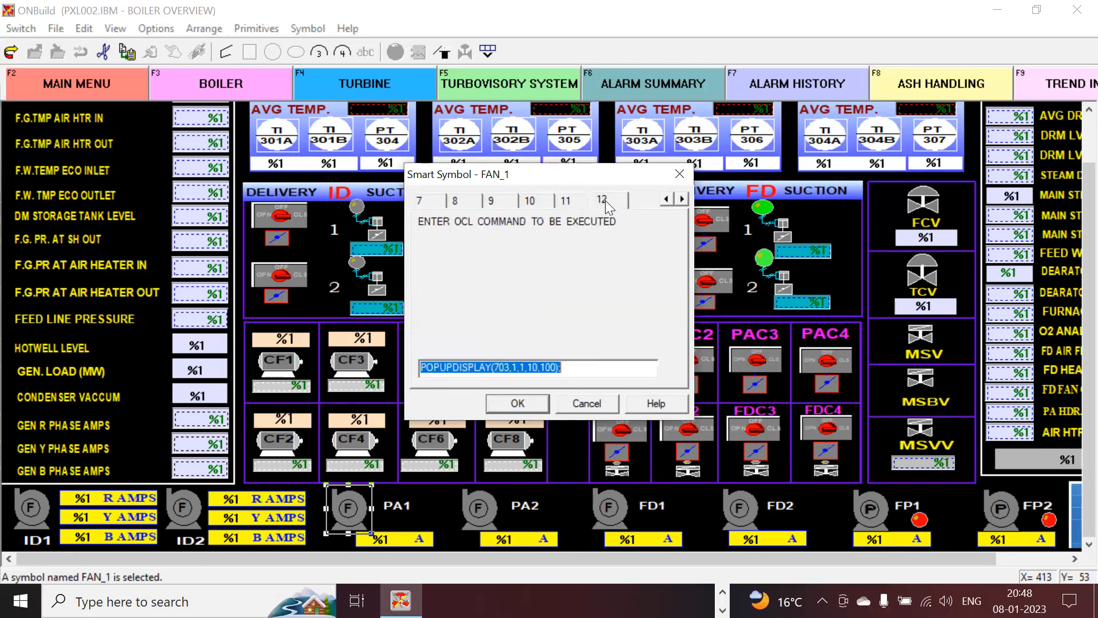
left_click(462, 368)
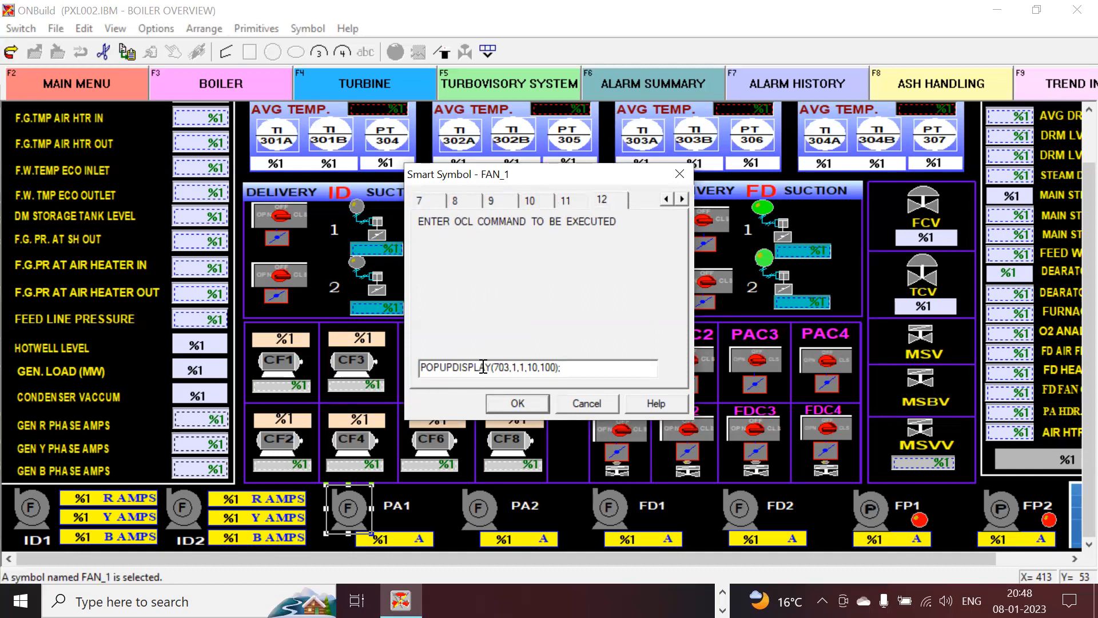
left_click(490, 367)
key("Right")
key("Right")
key("Right")
key("Right")
key("Right")
key("Right")
key("Right")
key("Right")
key("Right")
key("Right")
left_click_drag(577, 371, 487, 363)
left_click(487, 363)
left_click_drag(498, 366, 513, 367)
left_click(582, 411)
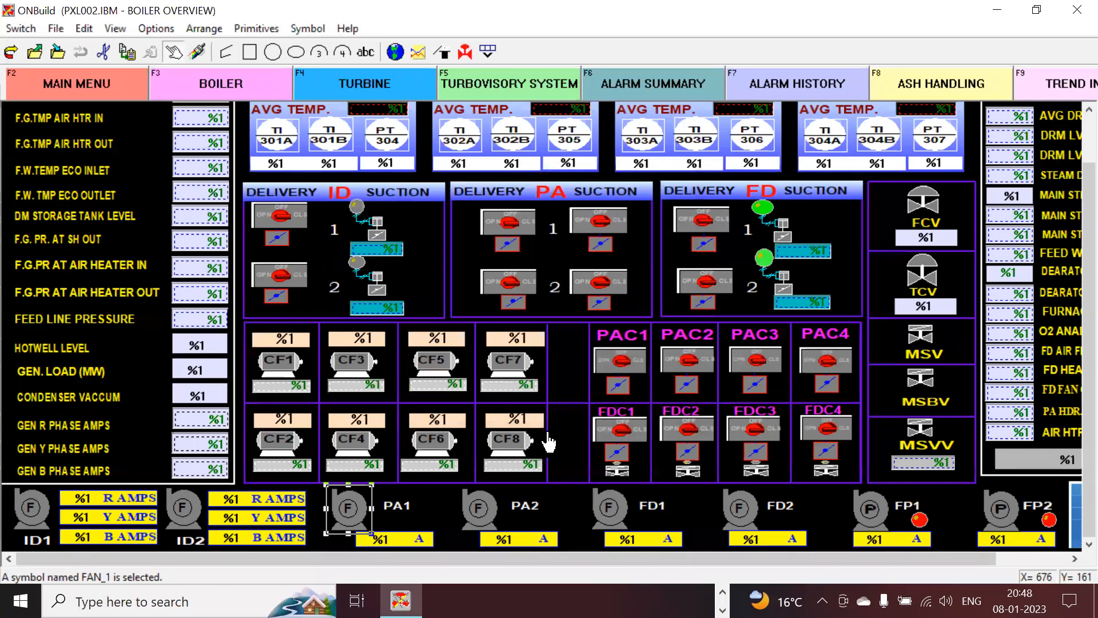
Minimize ONBuild and switch to the live boiler overview in ONSPEC.
left_click(997, 13)
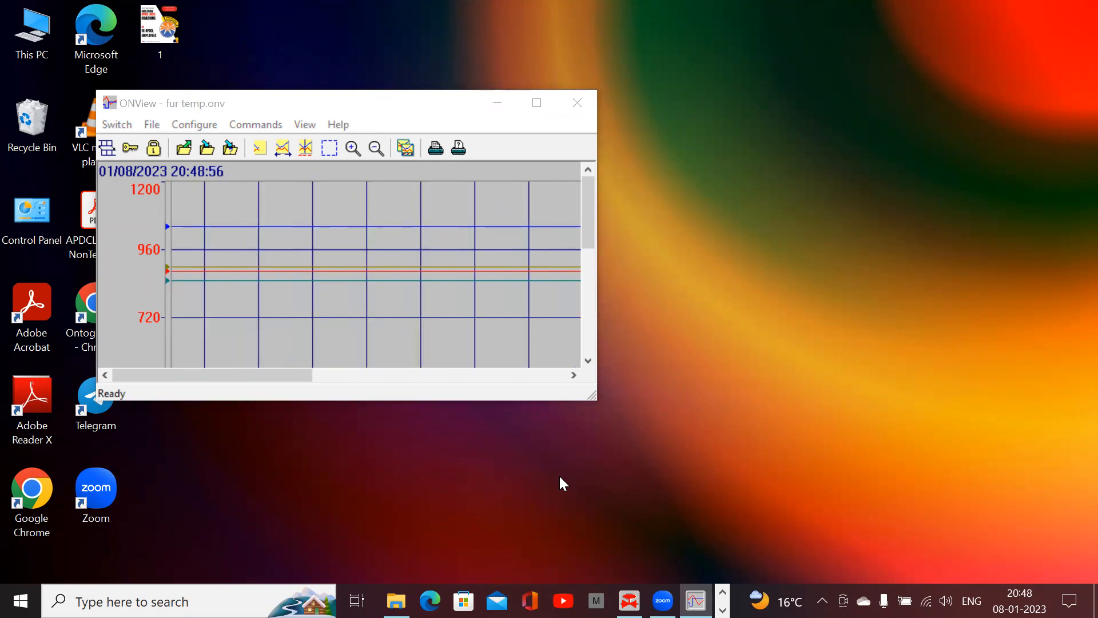
left_click(629, 600)
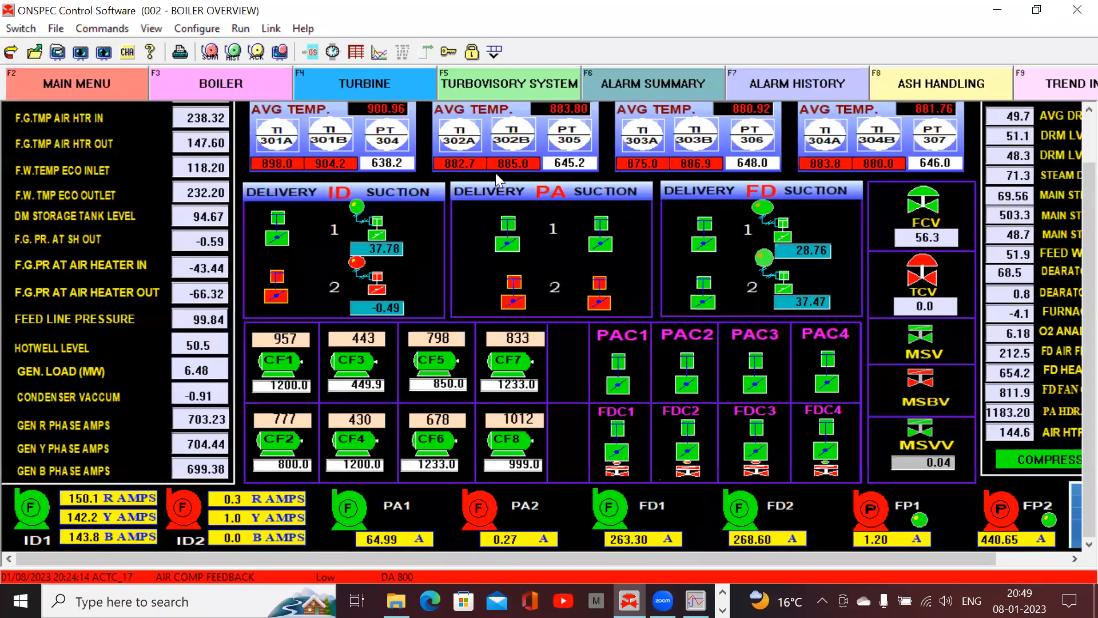
Open display 702, ID FAN2 INTERLOCKS, and move the ONView trend window away from it.
left_click(56, 29)
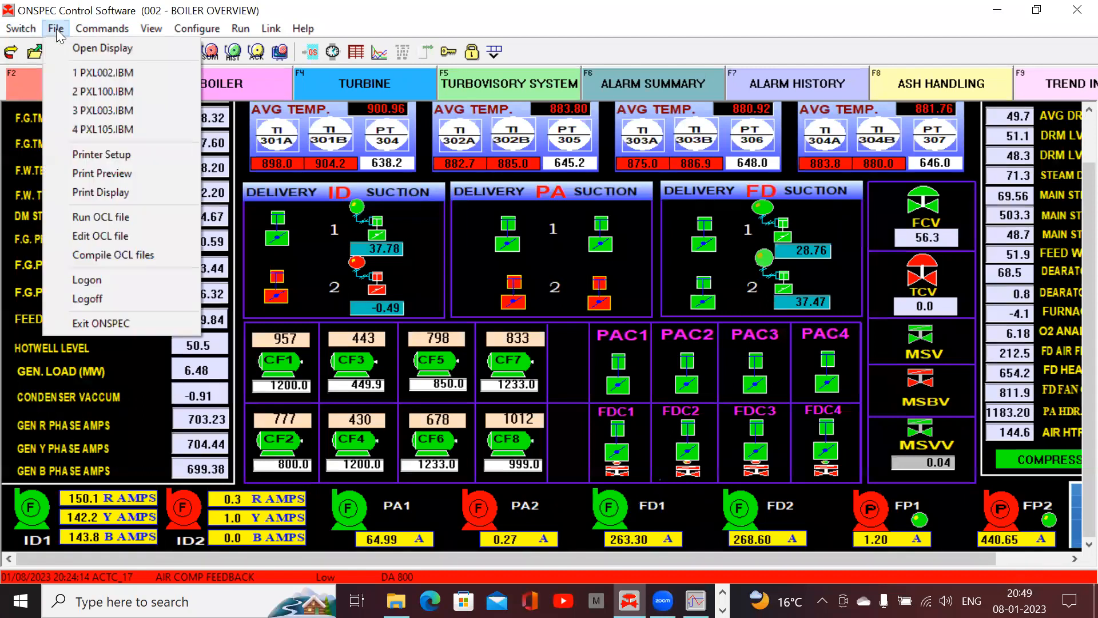
left_click(85, 48)
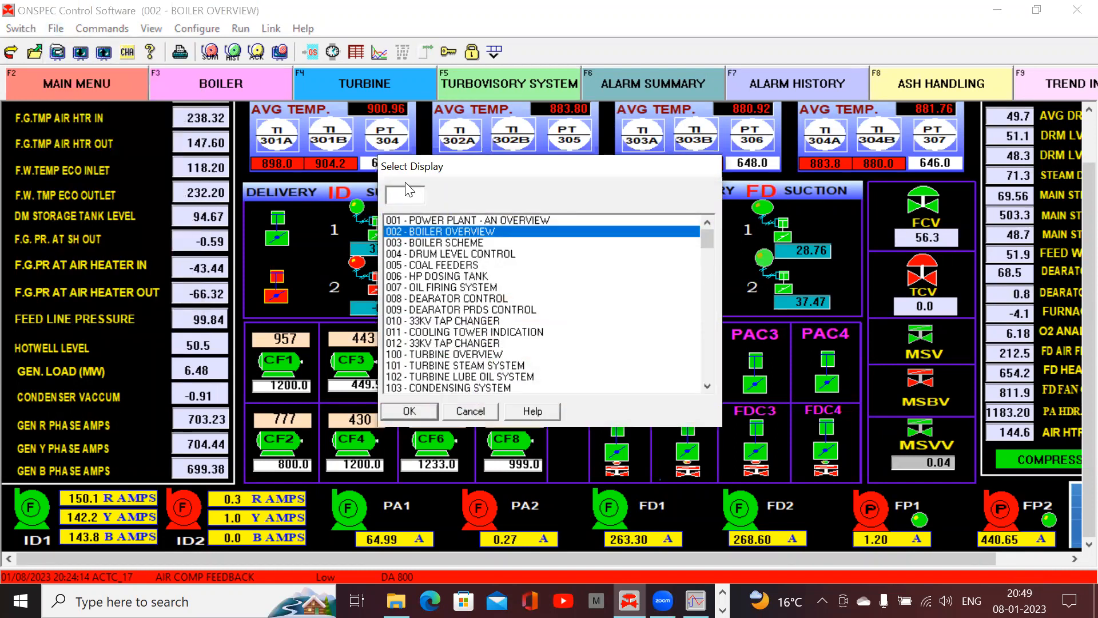
type("702")
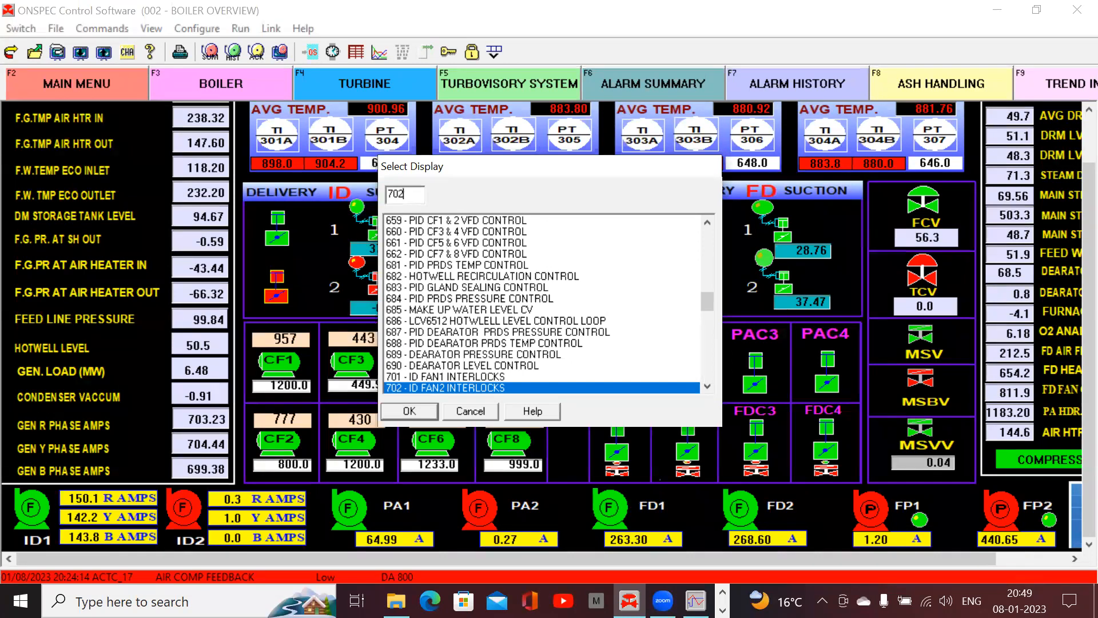
key("Return")
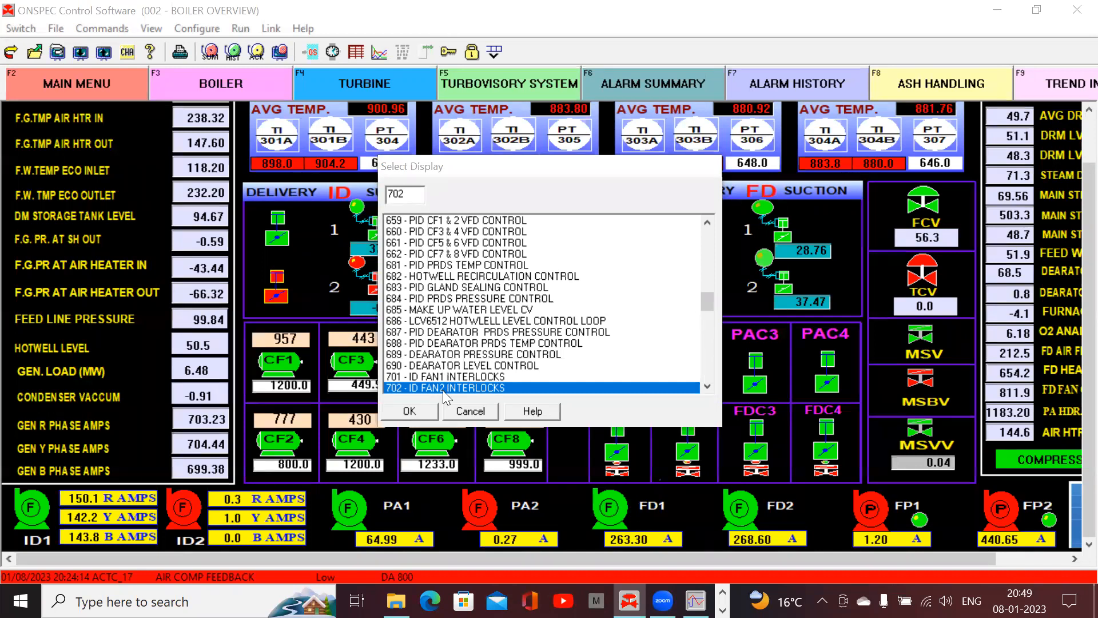
left_click(410, 409)
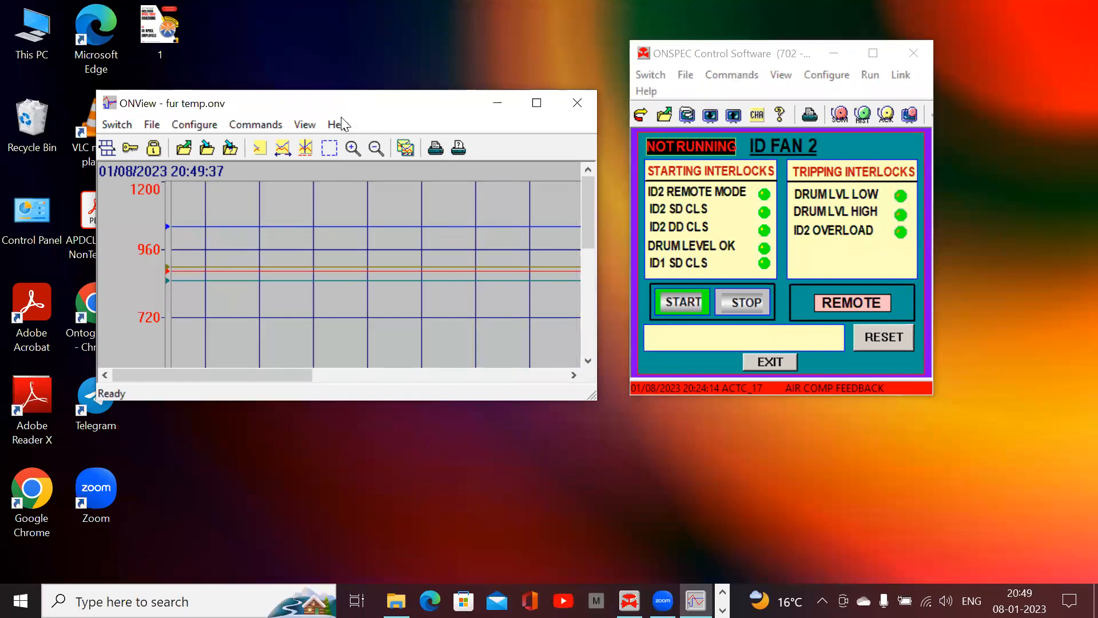
left_click_drag(356, 101, 265, 64)
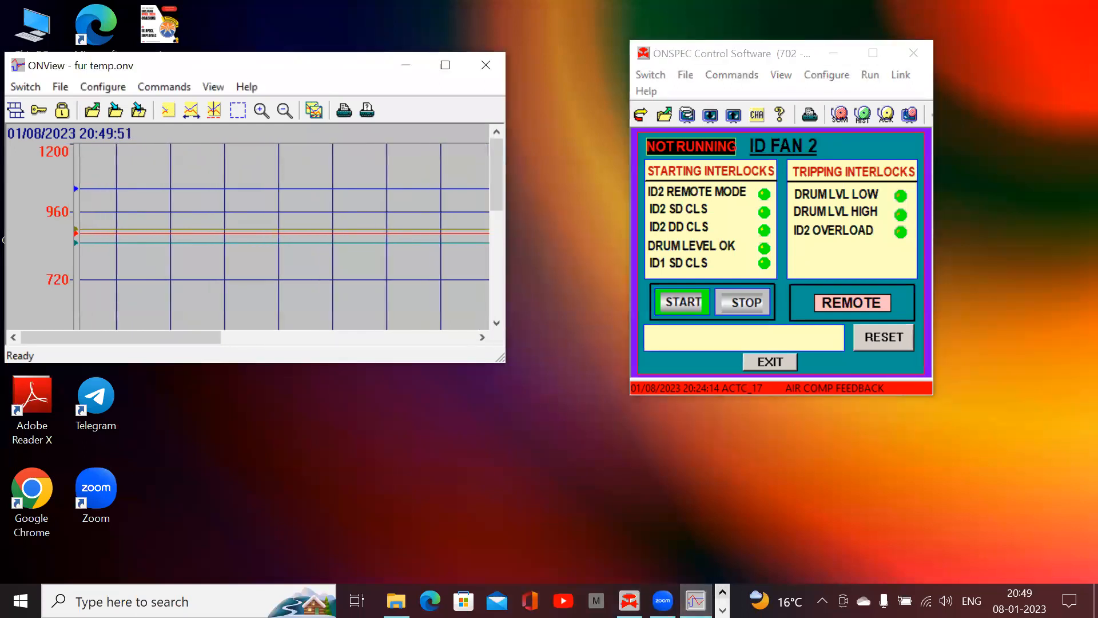
left_click(723, 593)
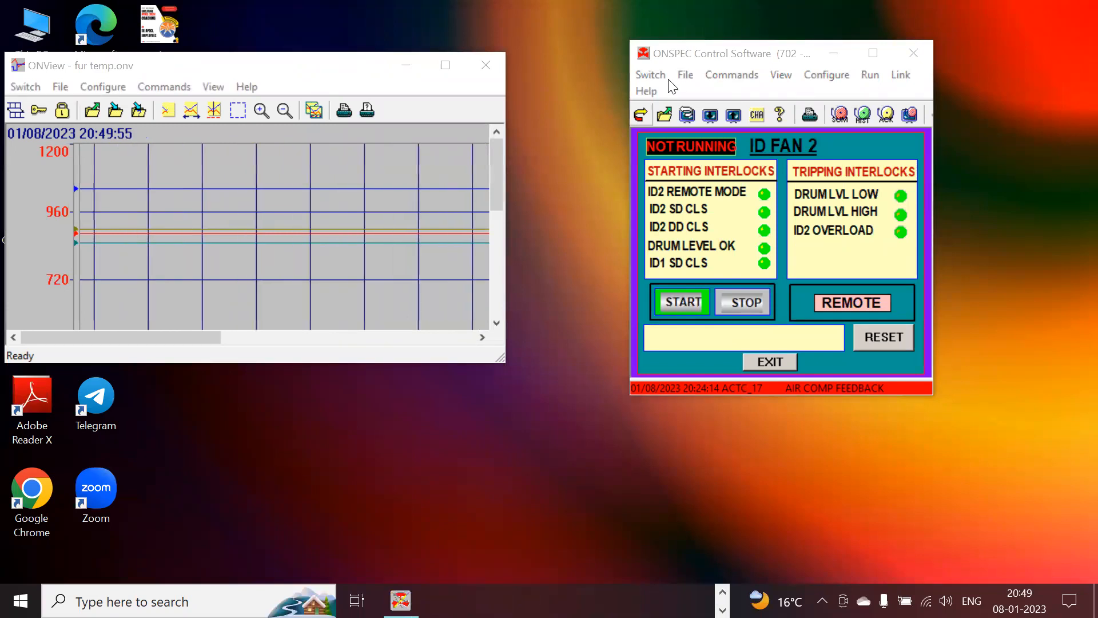
left_click(685, 75)
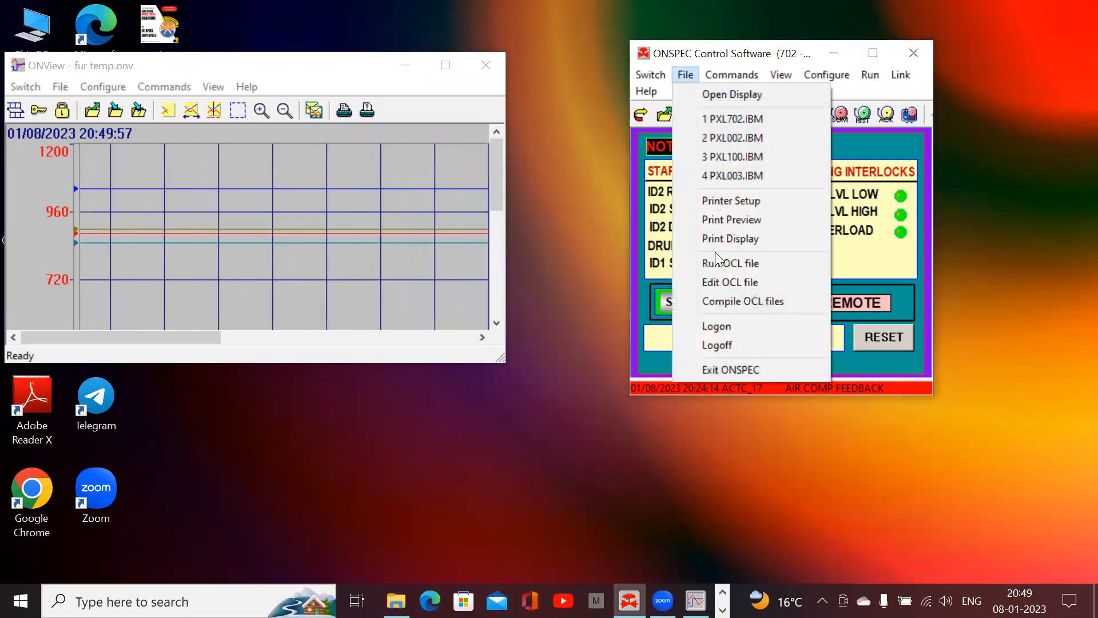
left_click(865, 77)
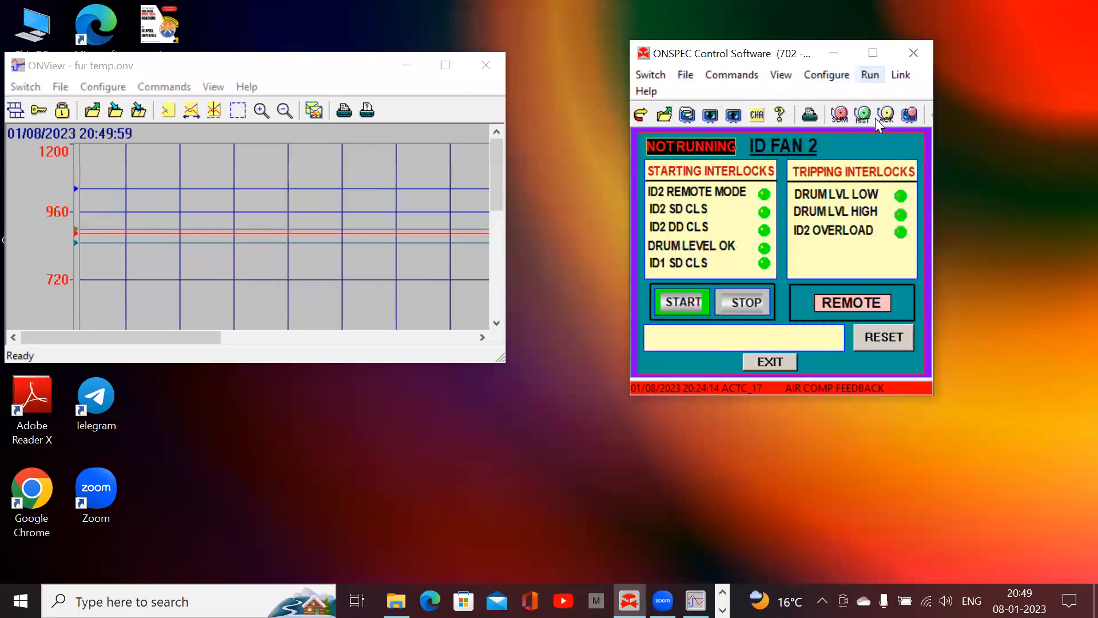
left_click(867, 79)
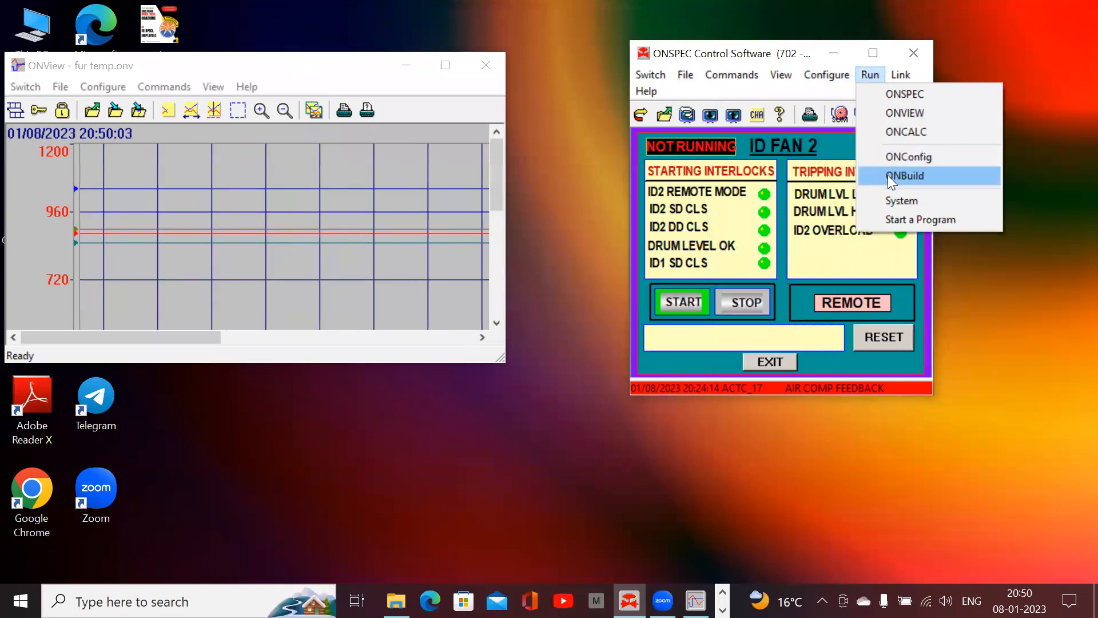
Open the recent turbine display PXL100.IBM, maximize the ONSPEC window and go to the boiler overview.
mouse_move(732, 75)
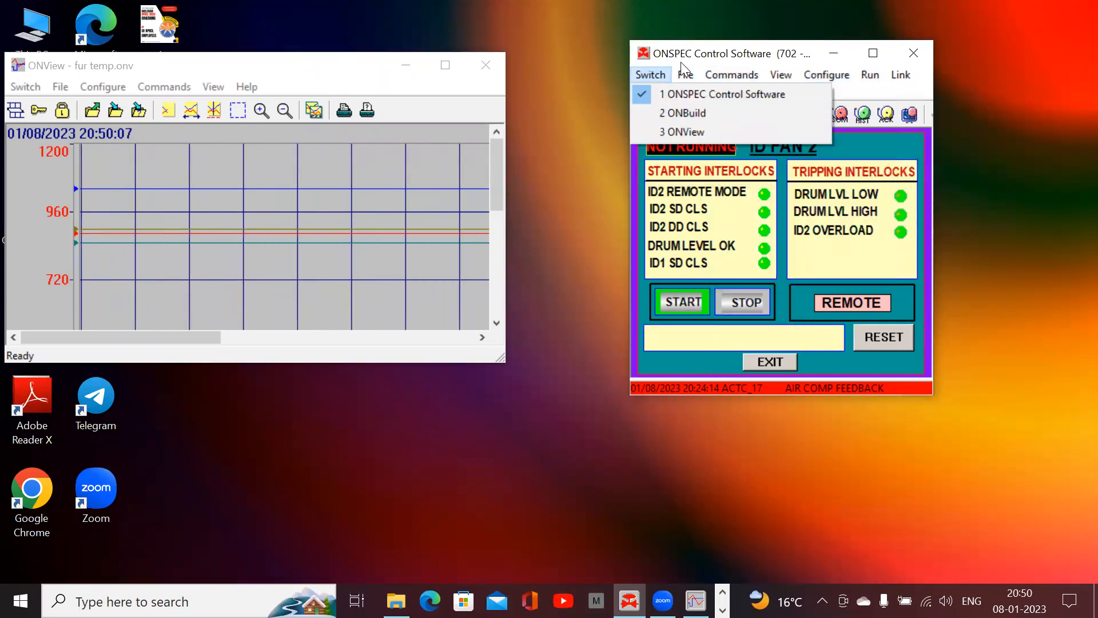
left_click(682, 76)
left_click(684, 76)
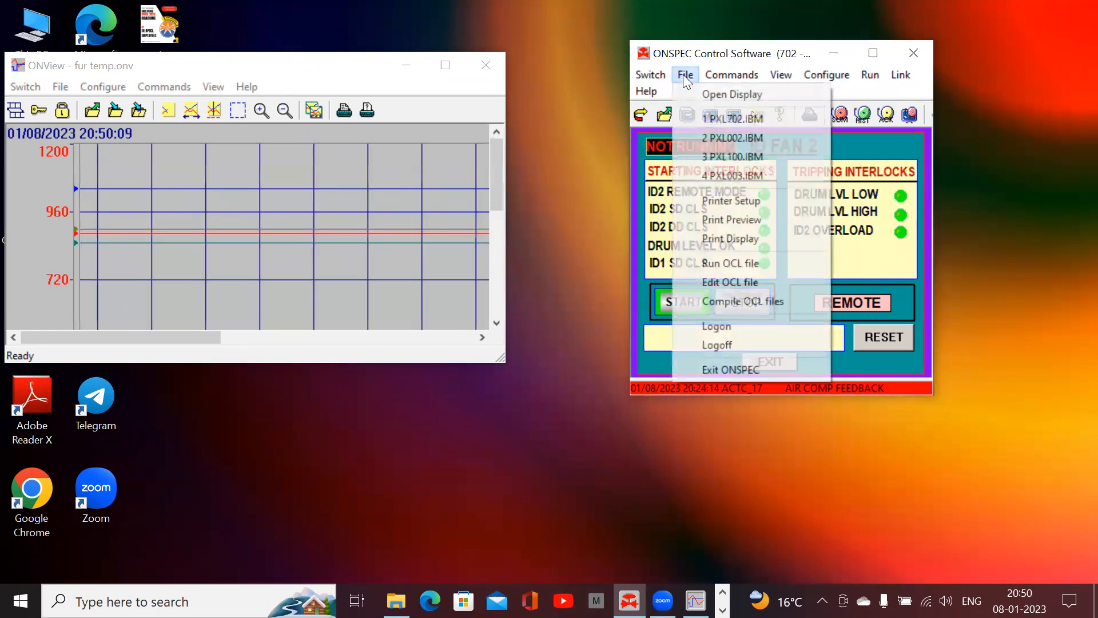
left_click(735, 159)
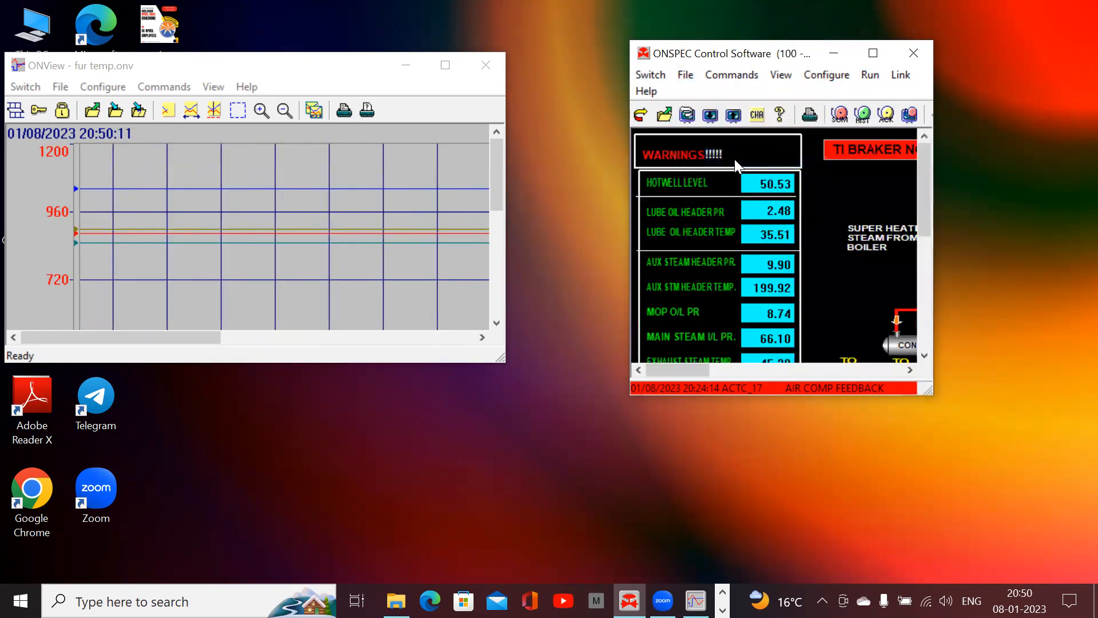
left_click(872, 51)
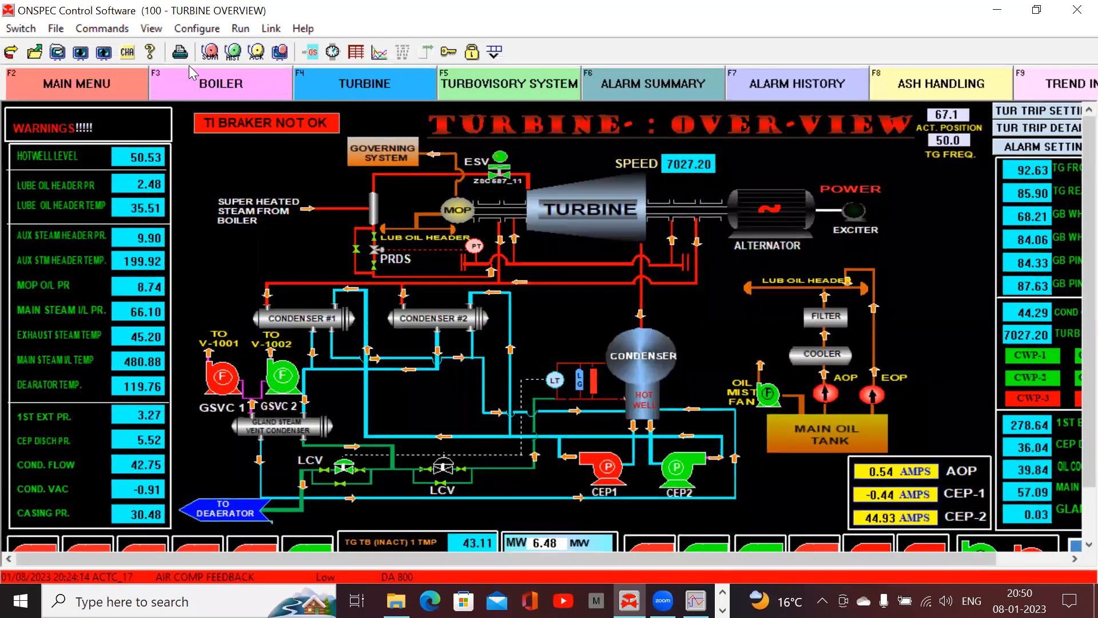
left_click(204, 93)
Switch to ONBuild, examine the PA1 fan symbol's OCL popup display command, and close its settings without saving.
left_click(241, 29)
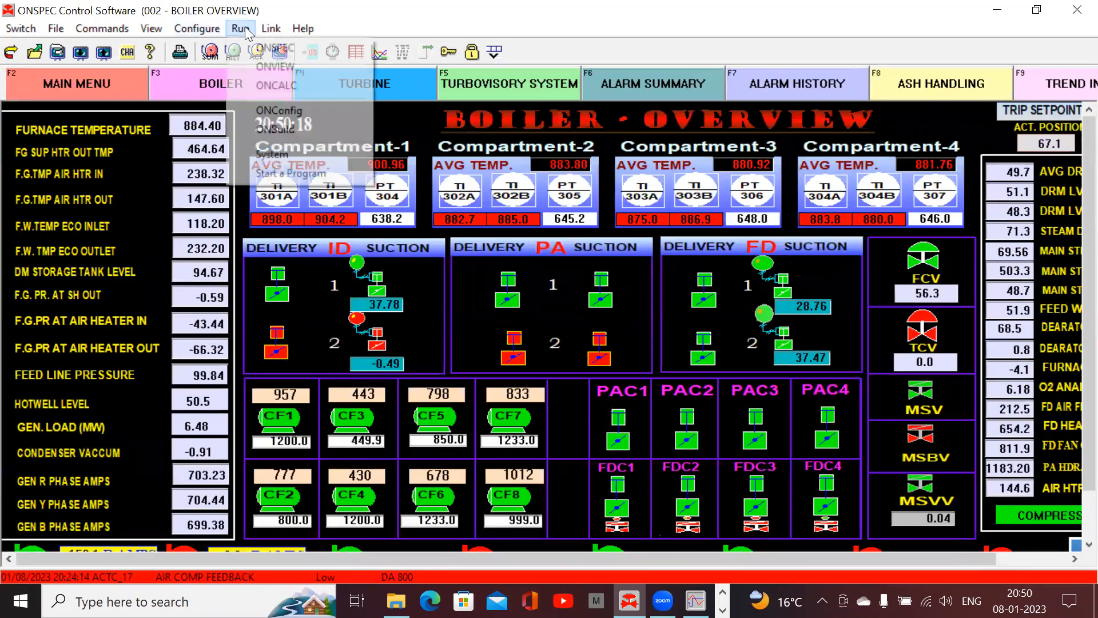
left_click(279, 128)
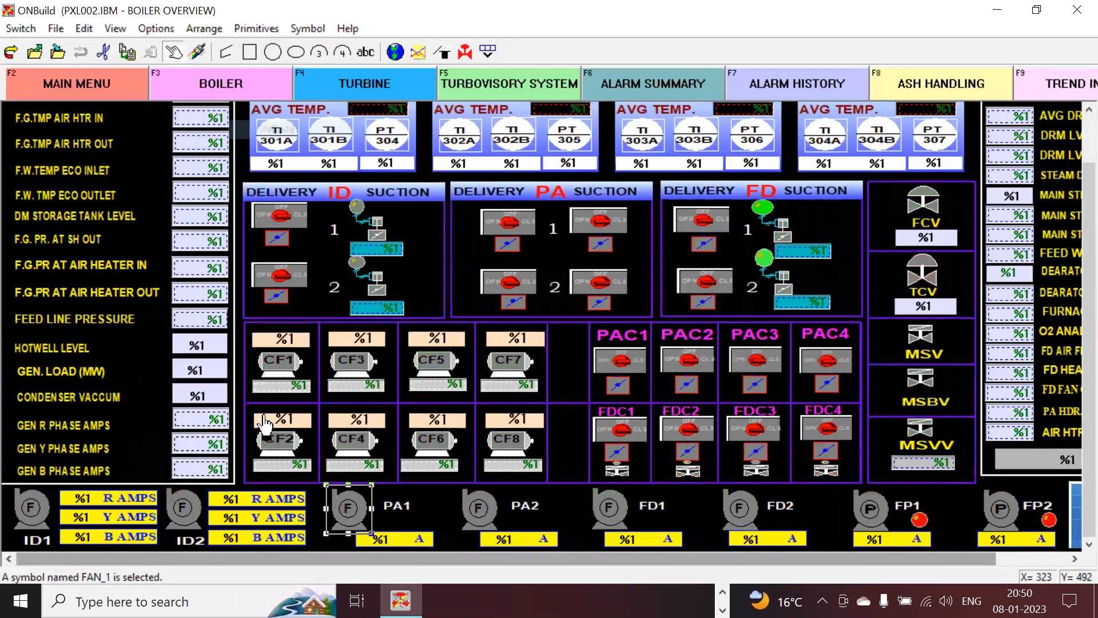
double_click(349, 509)
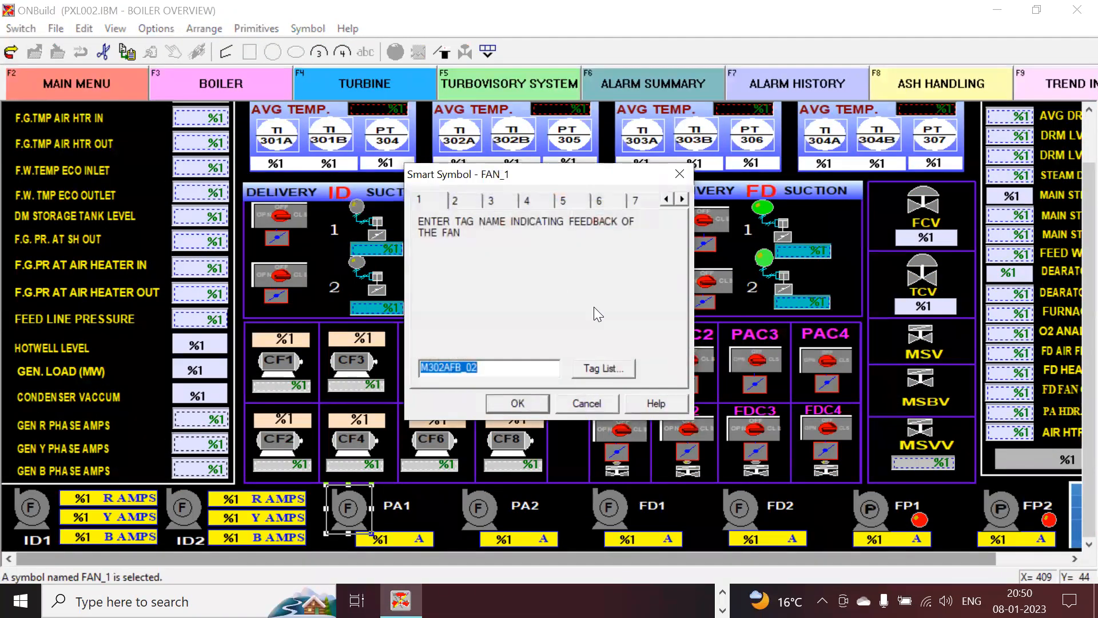
left_click(635, 200)
left_click(635, 199)
left_click(635, 199)
left_click(636, 200)
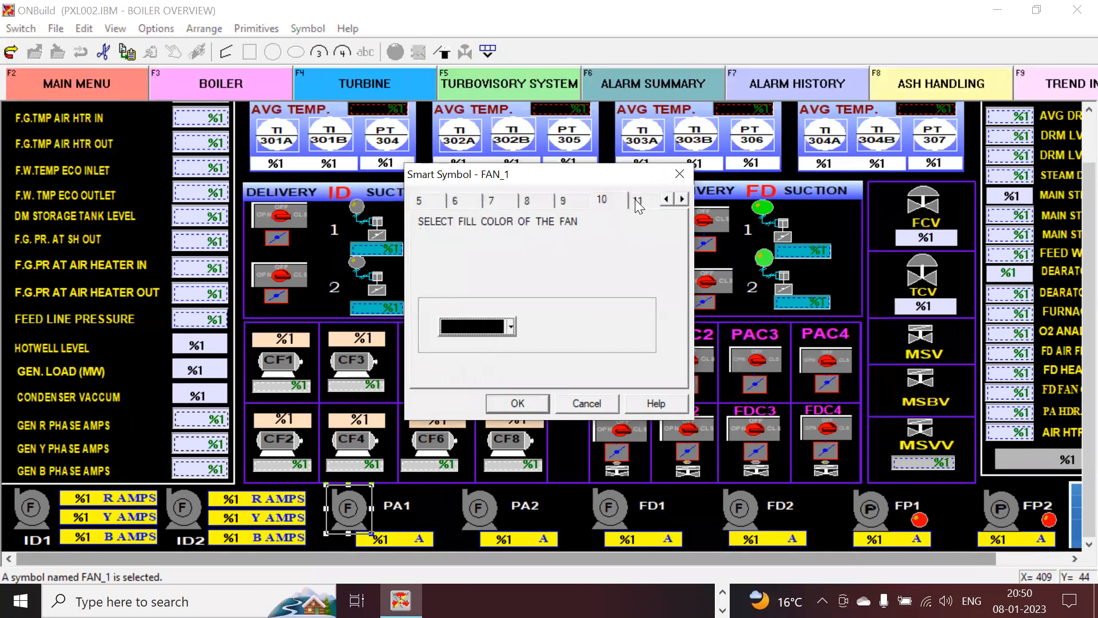
left_click(636, 200)
left_click(638, 200)
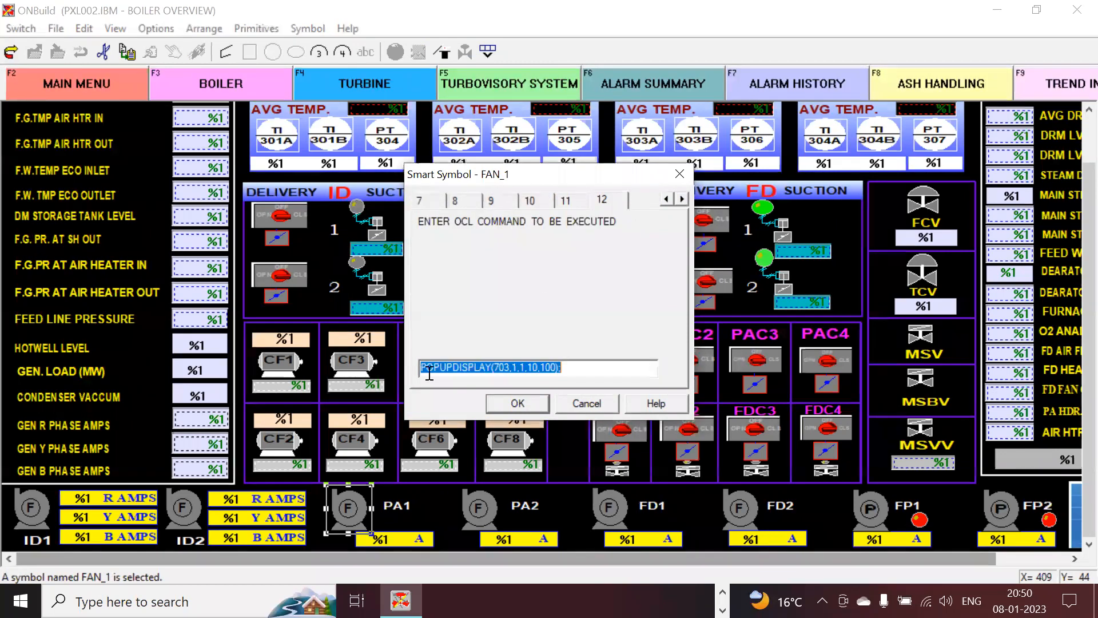
left_click(469, 368)
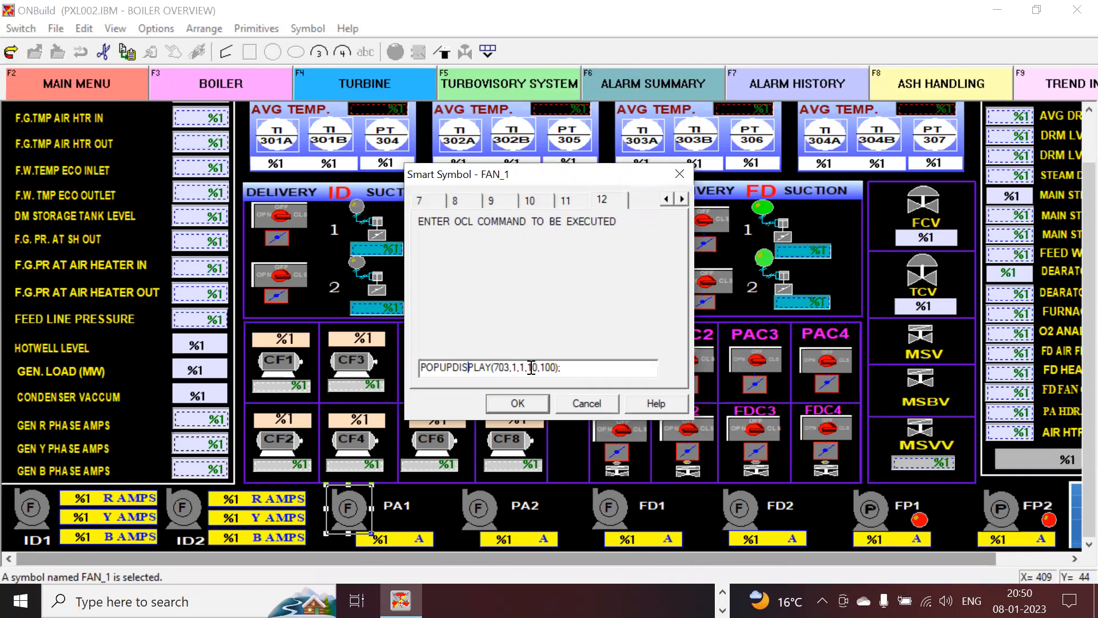
left_click(585, 405)
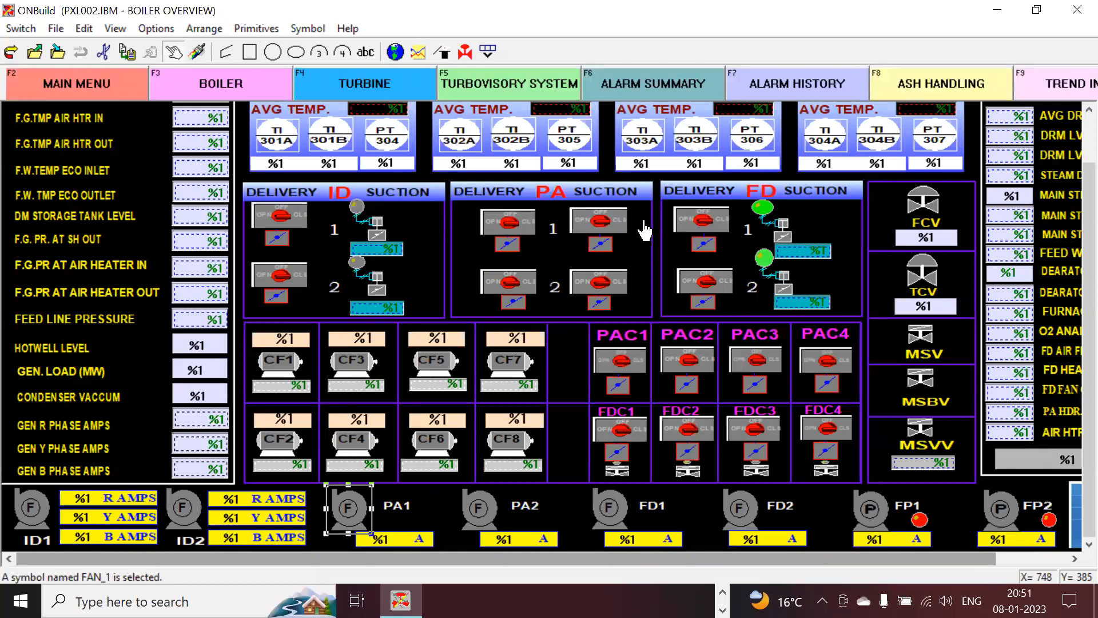
Examine the display number in the PA2 fan symbol's OCL popup command and close its settings without saving.
double_click(476, 505)
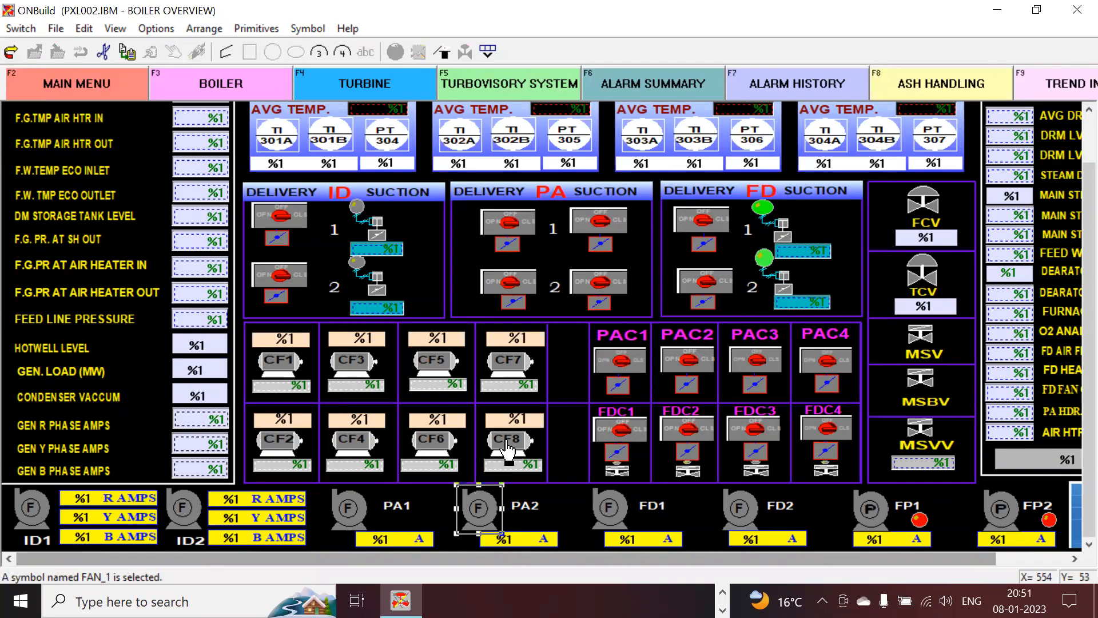
left_click(683, 199)
left_click(682, 199)
left_click(683, 199)
left_click(682, 199)
left_click(683, 199)
left_click(682, 199)
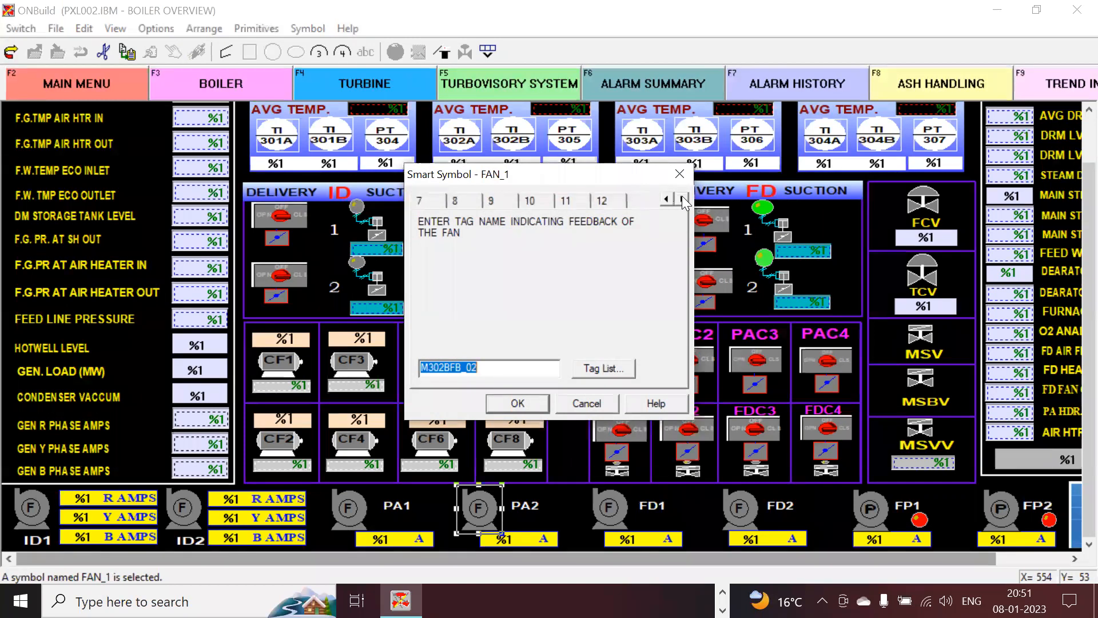
left_click(622, 205)
left_click(501, 367)
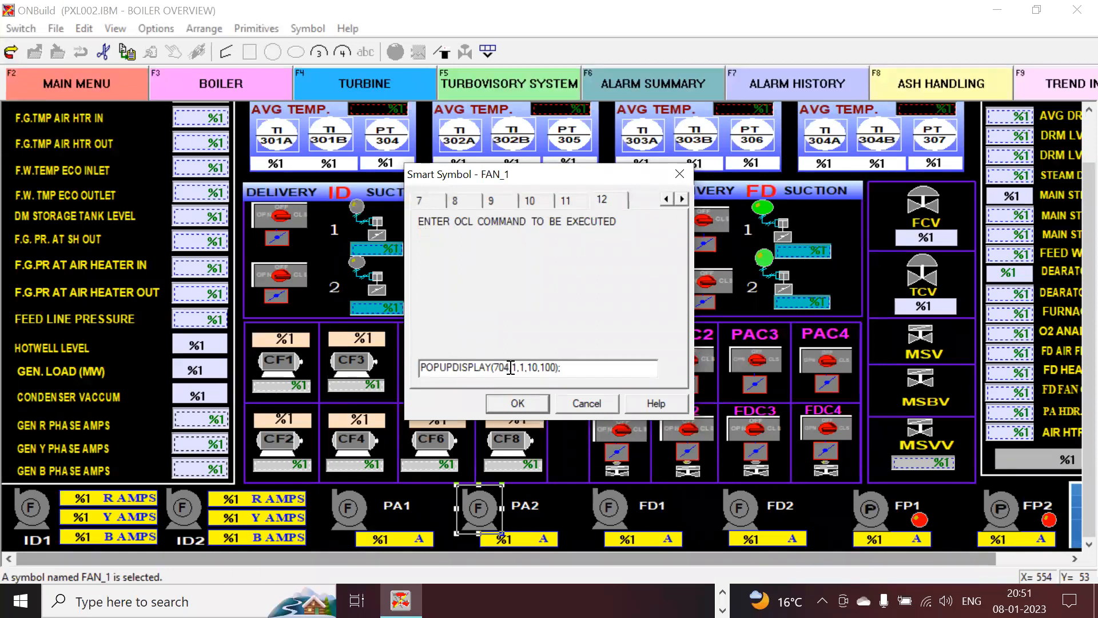
left_click_drag(511, 367, 461, 367)
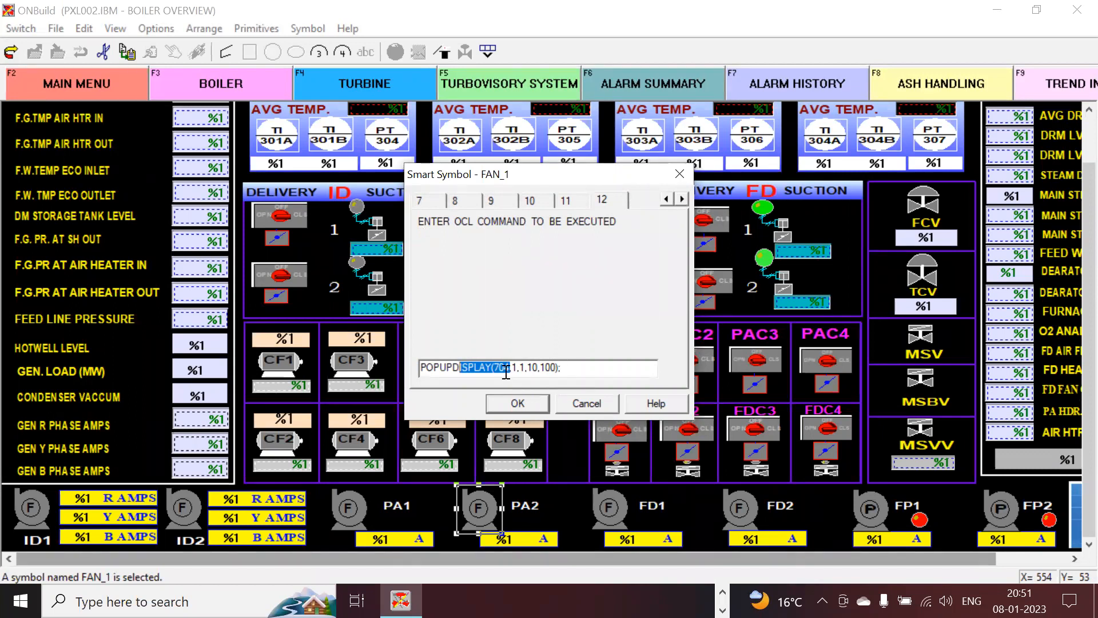
left_click(511, 367)
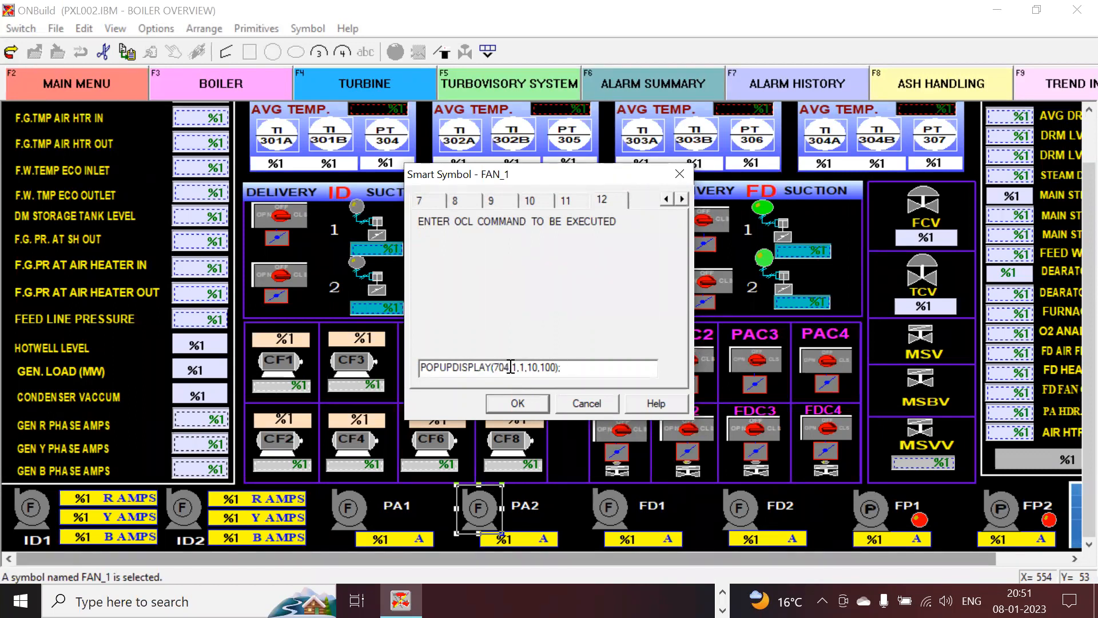
left_click_drag(511, 367, 495, 366)
left_click(680, 176)
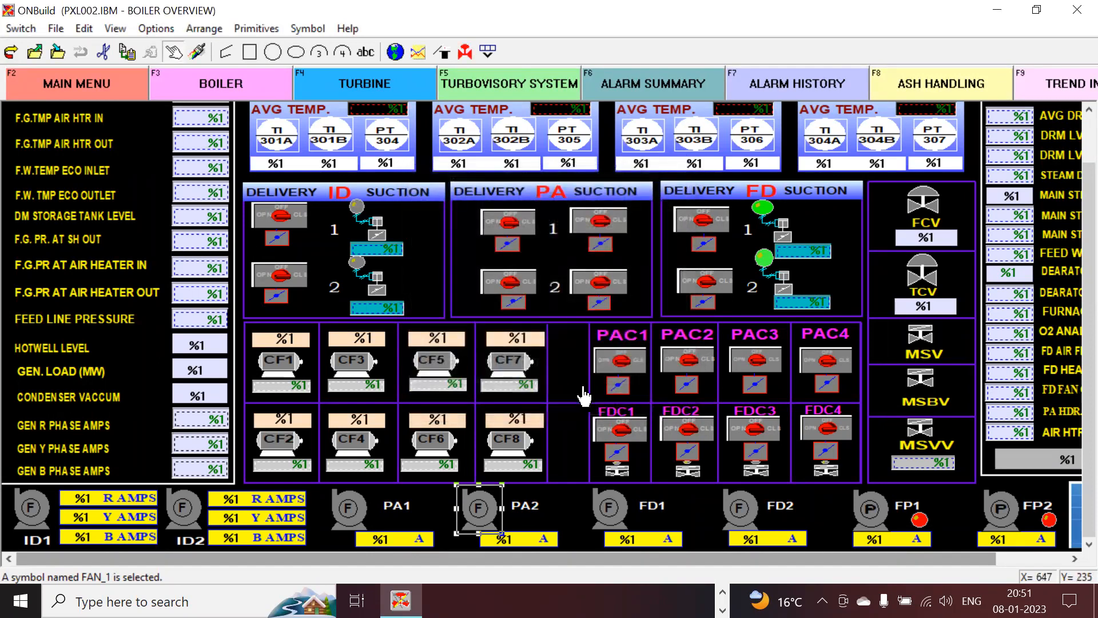
mouse_move(400, 601)
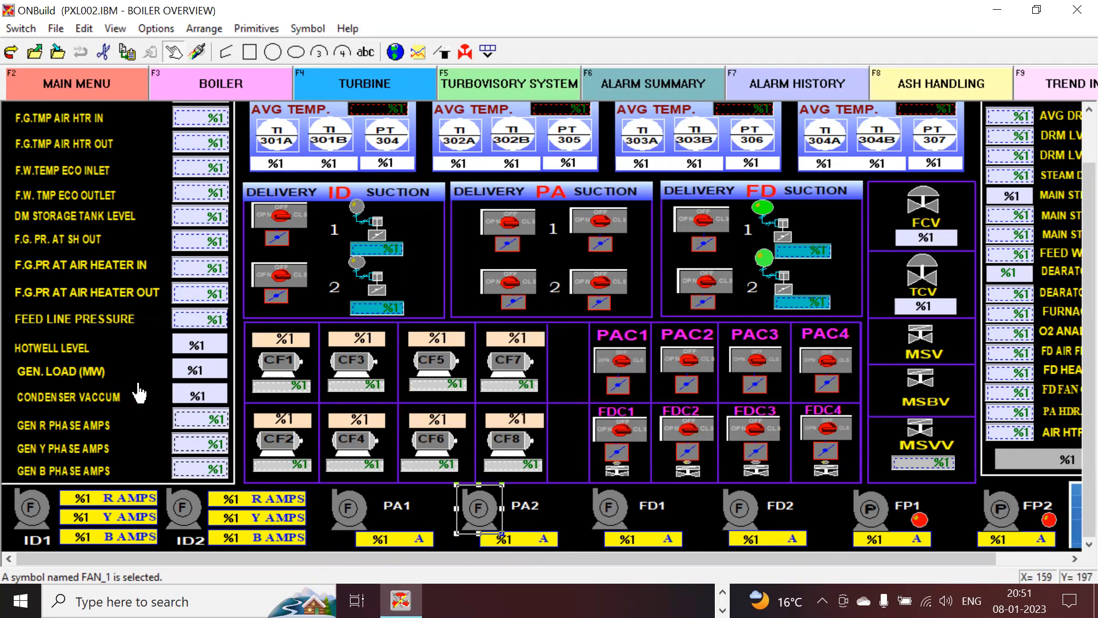
left_click(139, 392)
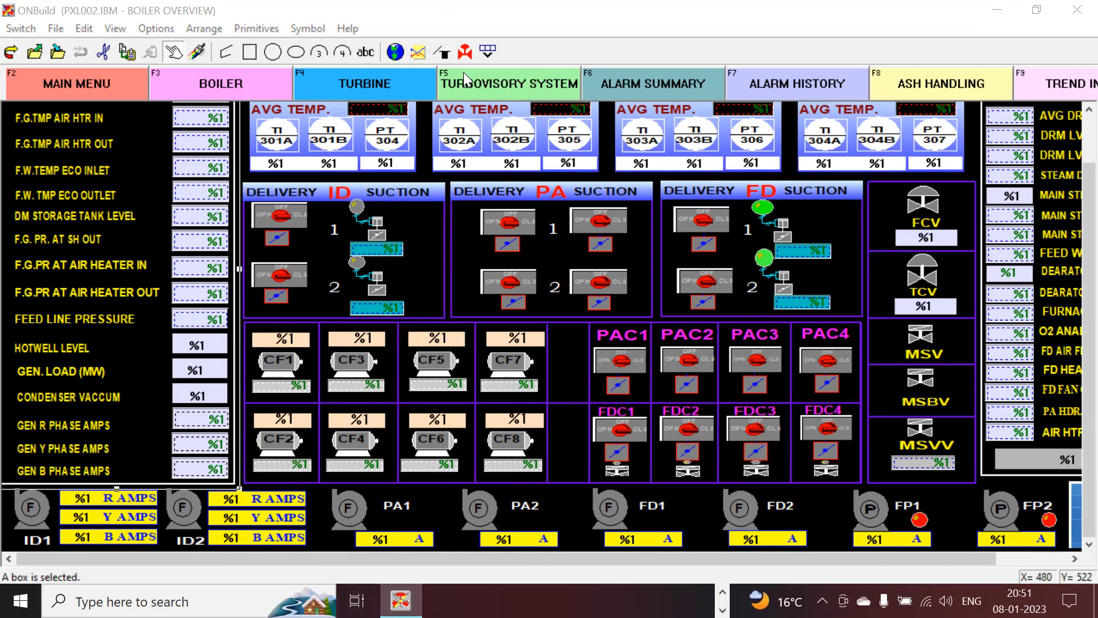
left_click(64, 32)
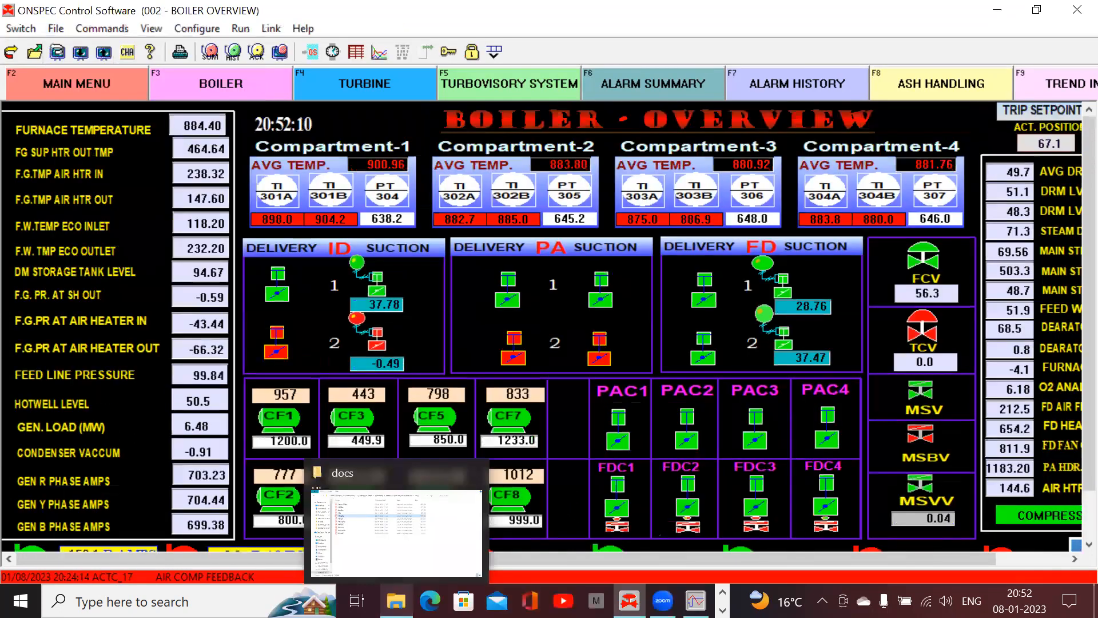
mouse_move(396, 600)
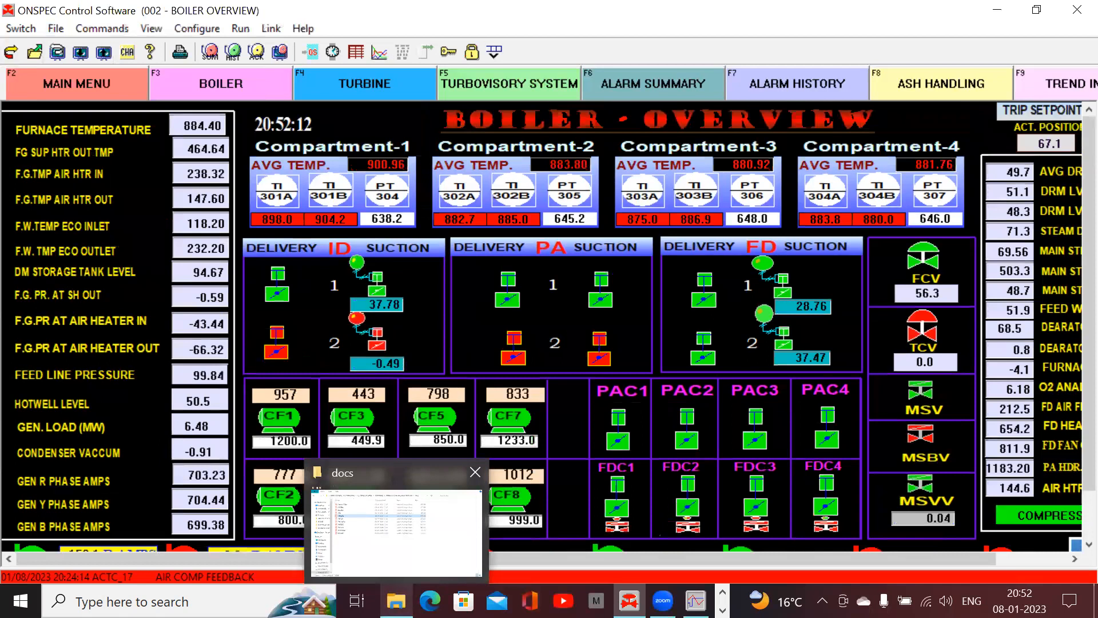
mouse_move(629, 601)
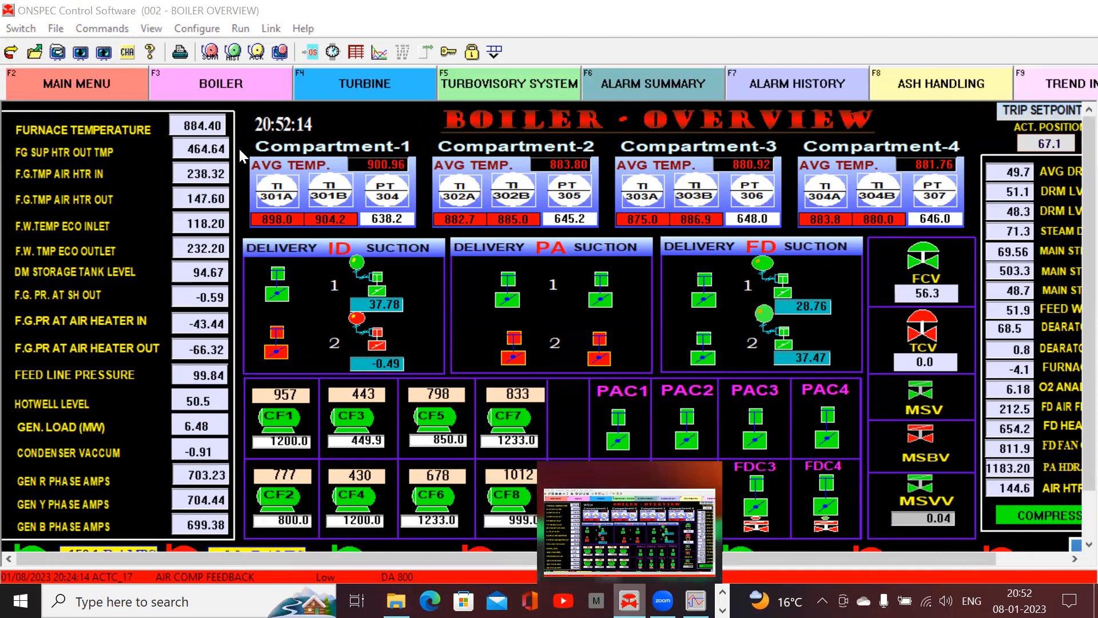
Switch from ONSPEC back to ONBuild and start a new blank display.
left_click(241, 28)
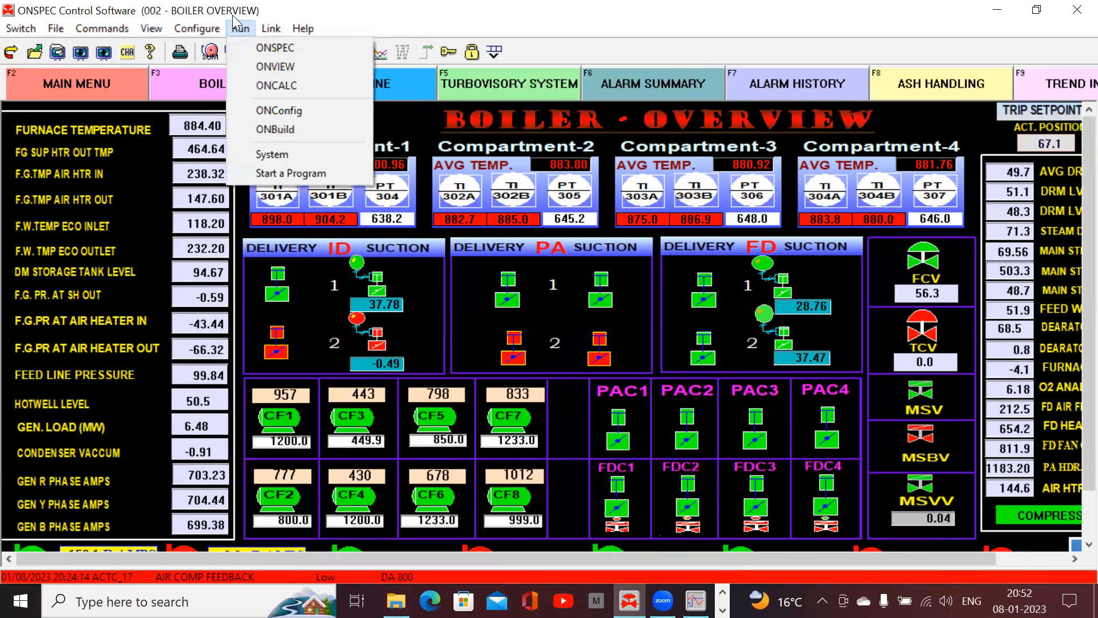
left_click(275, 130)
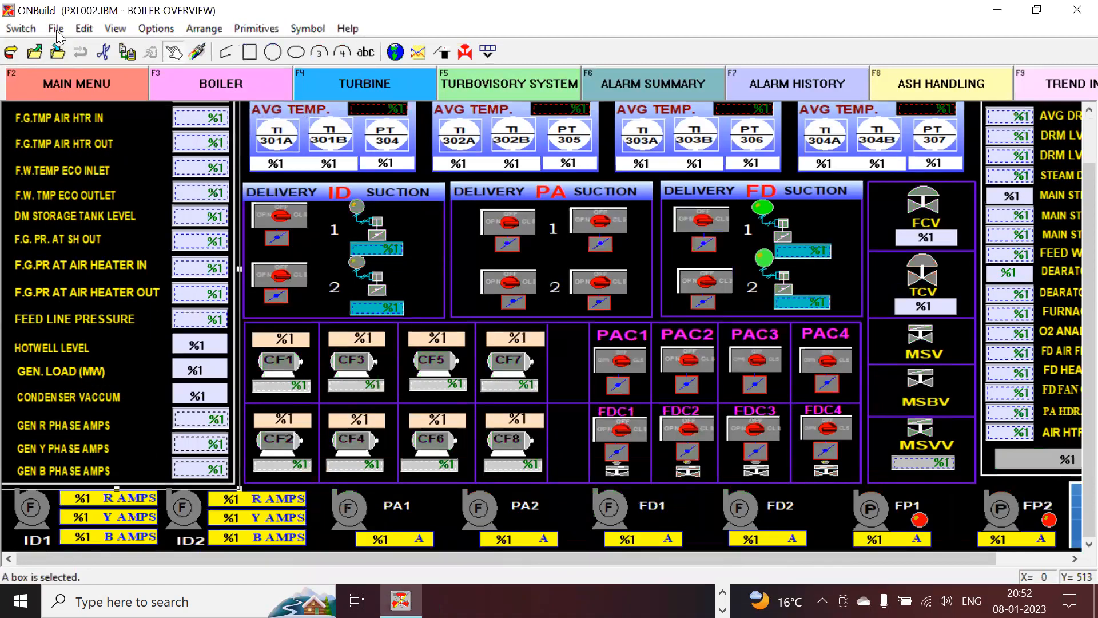
left_click(56, 29)
left_click(81, 48)
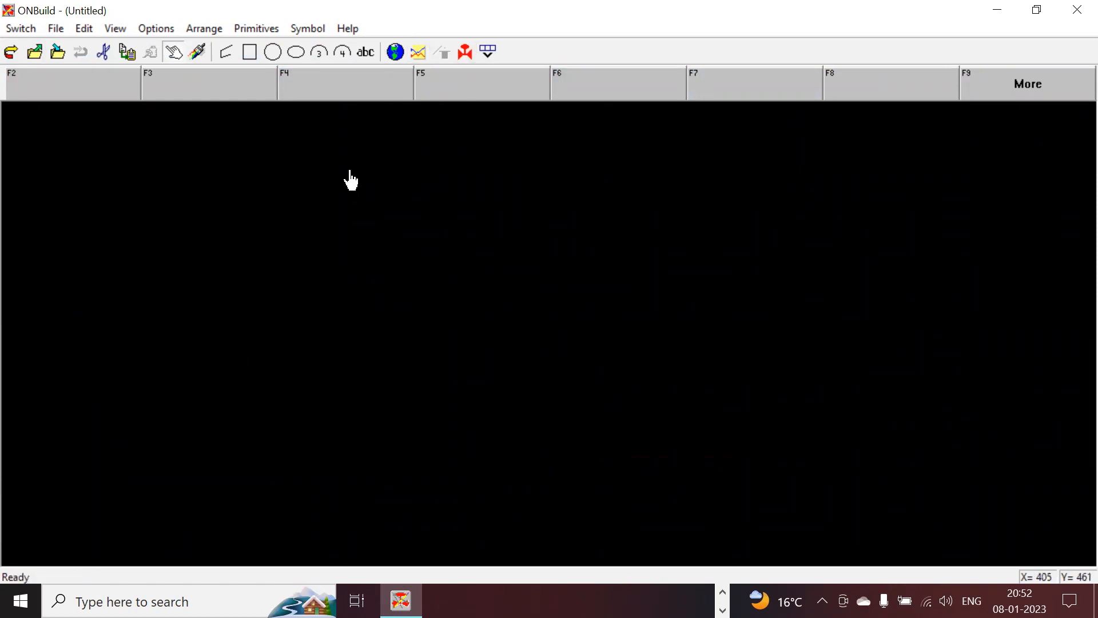
Try to draw a tall rectangle down the left part of the blank display.
left_click(250, 52)
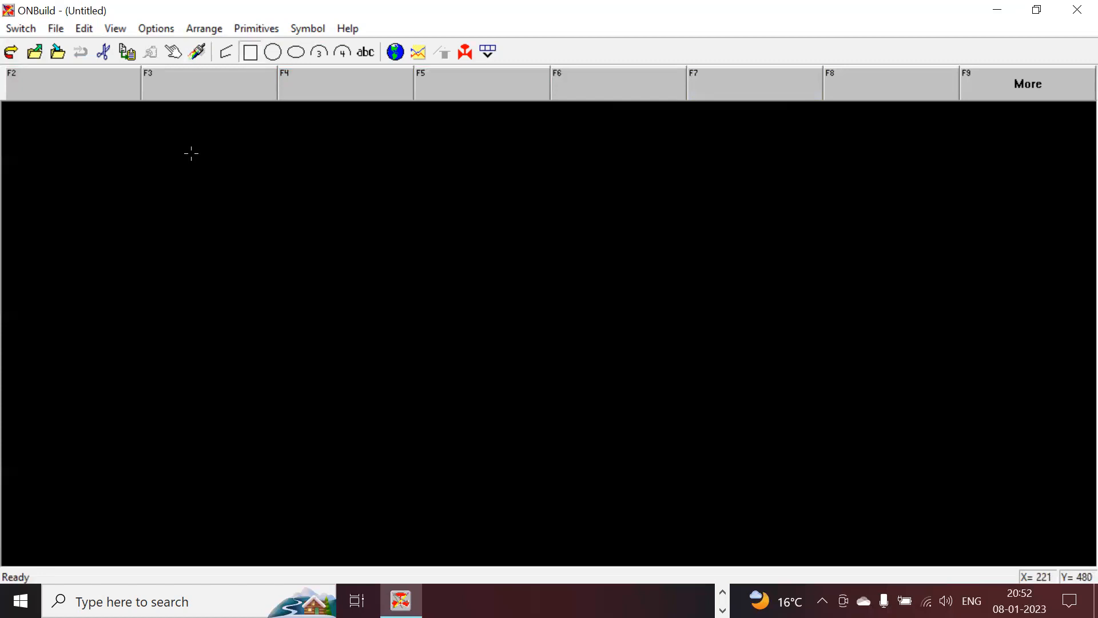
mouse_move(70, 128)
left_mouse_down()
mouse_move(262, 549)
mouse_move(238, 550)
mouse_move(218, 567)
mouse_move(231, 547)
mouse_move(216, 552)
mouse_move(147, 452)
mouse_move(190, 562)
mouse_move(201, 557)
left_mouse_up()
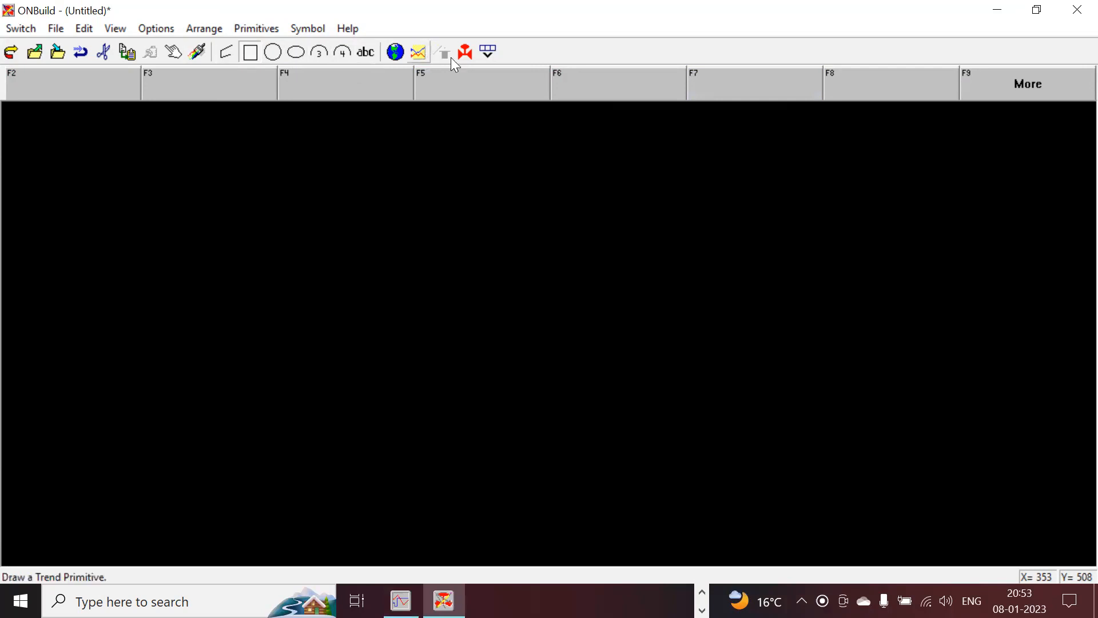
Place a 3 WAY SELECTOR SWITCH smart symbol on the display, using 24A_FAULT_11 as the switch visibility tag.
left_click(465, 54)
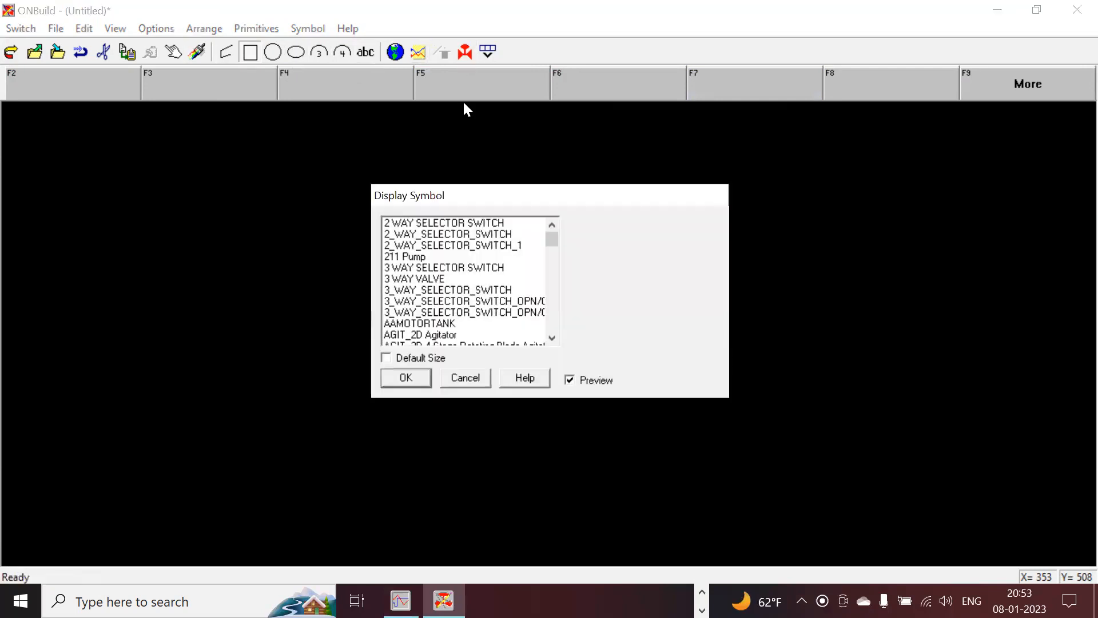
left_click(458, 268)
left_click(412, 377)
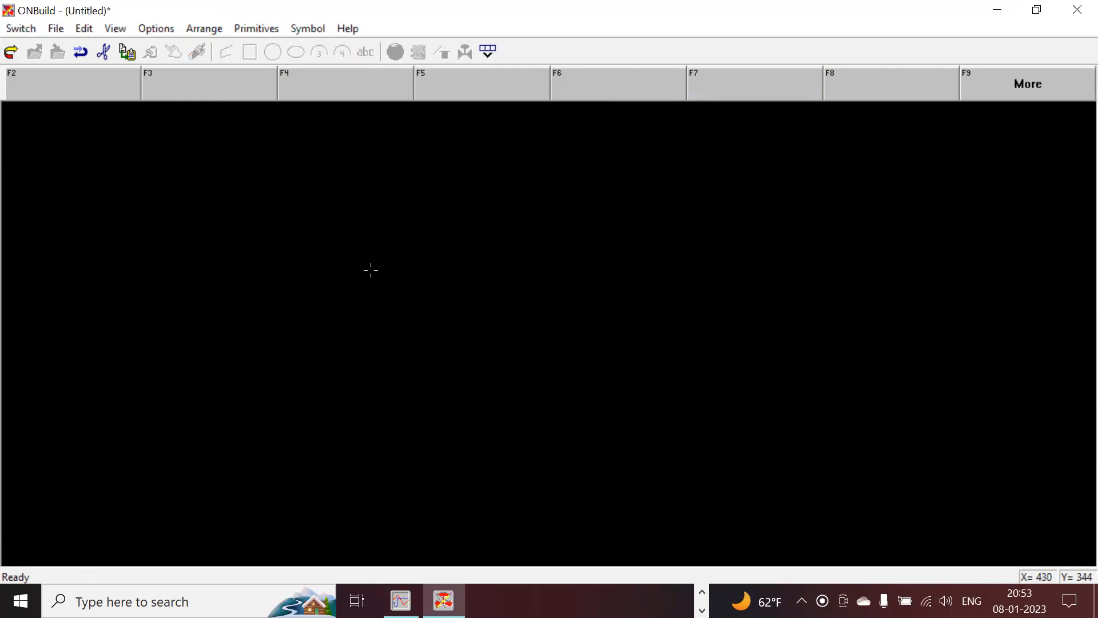
left_click(370, 270)
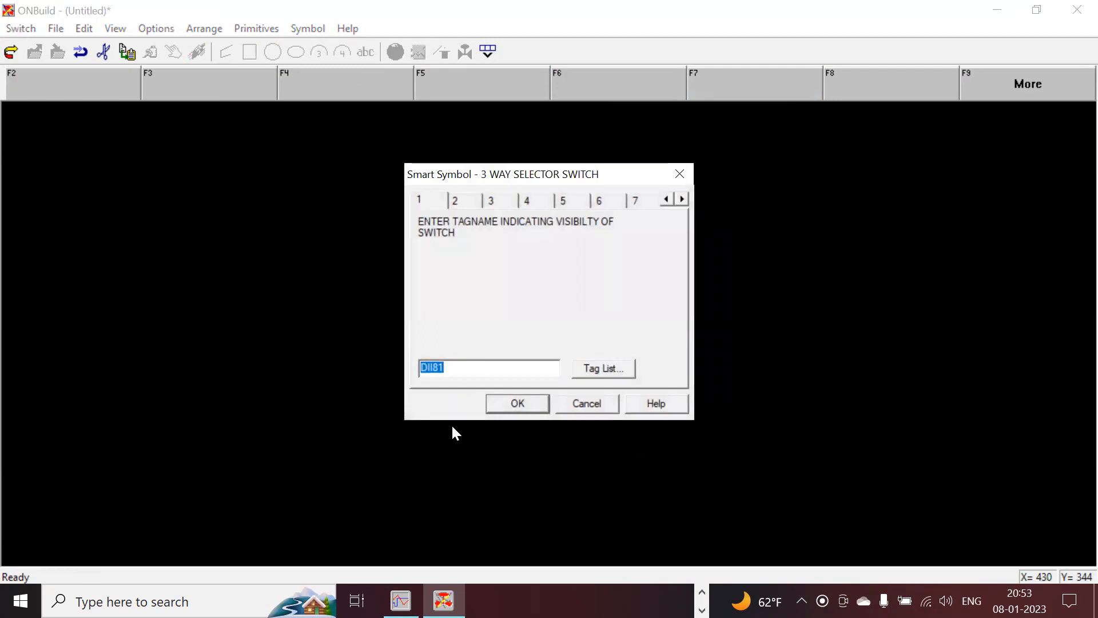
left_click(607, 368)
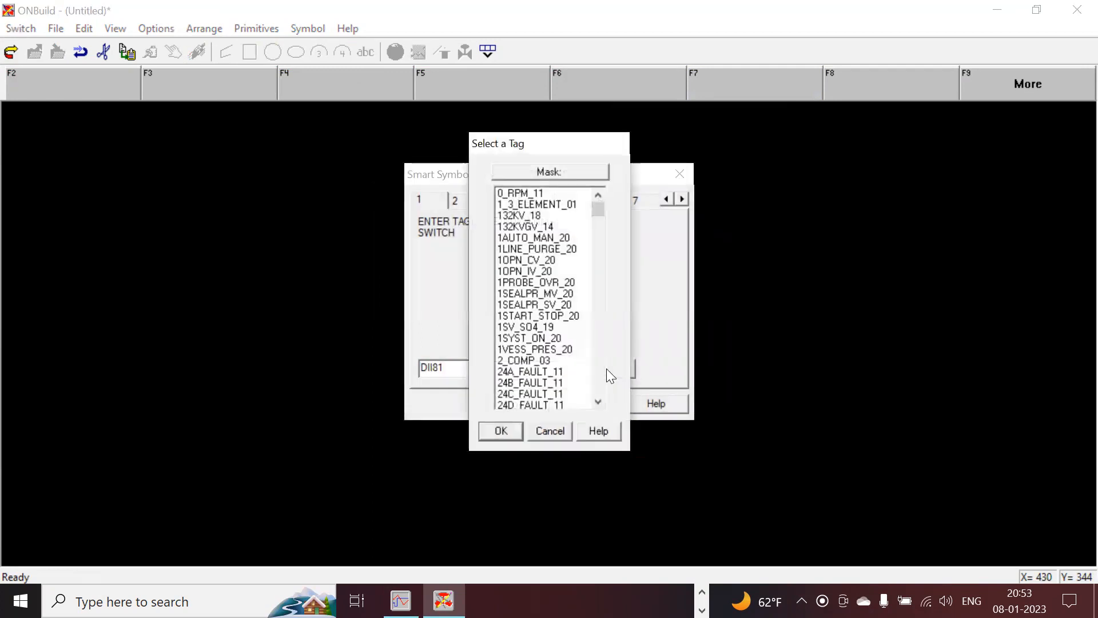
left_click(538, 372)
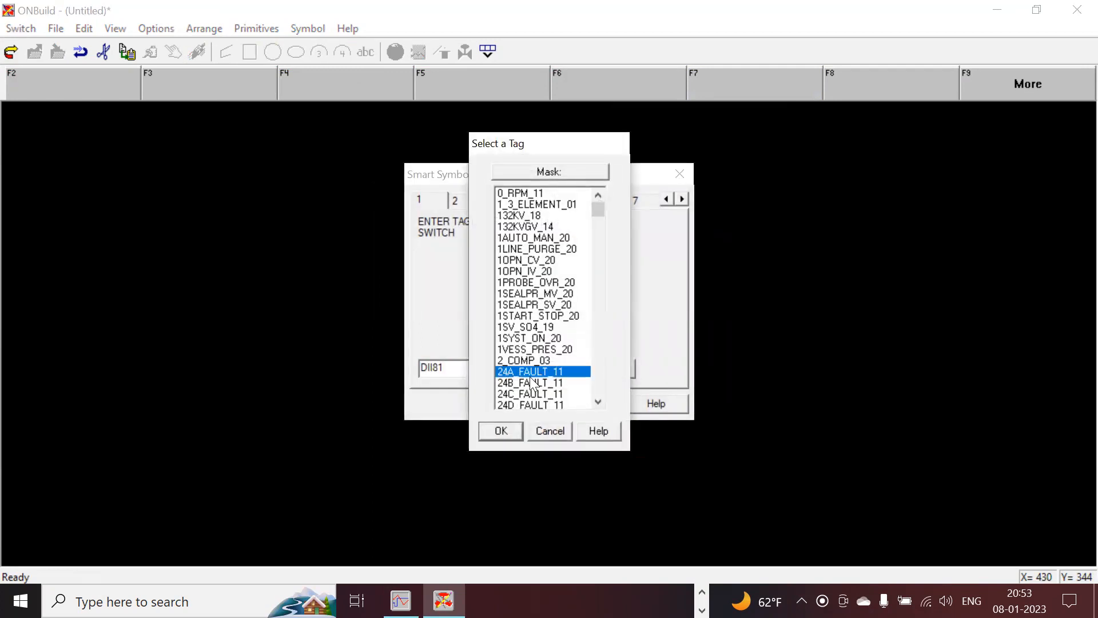
left_click(501, 430)
left_click(518, 407)
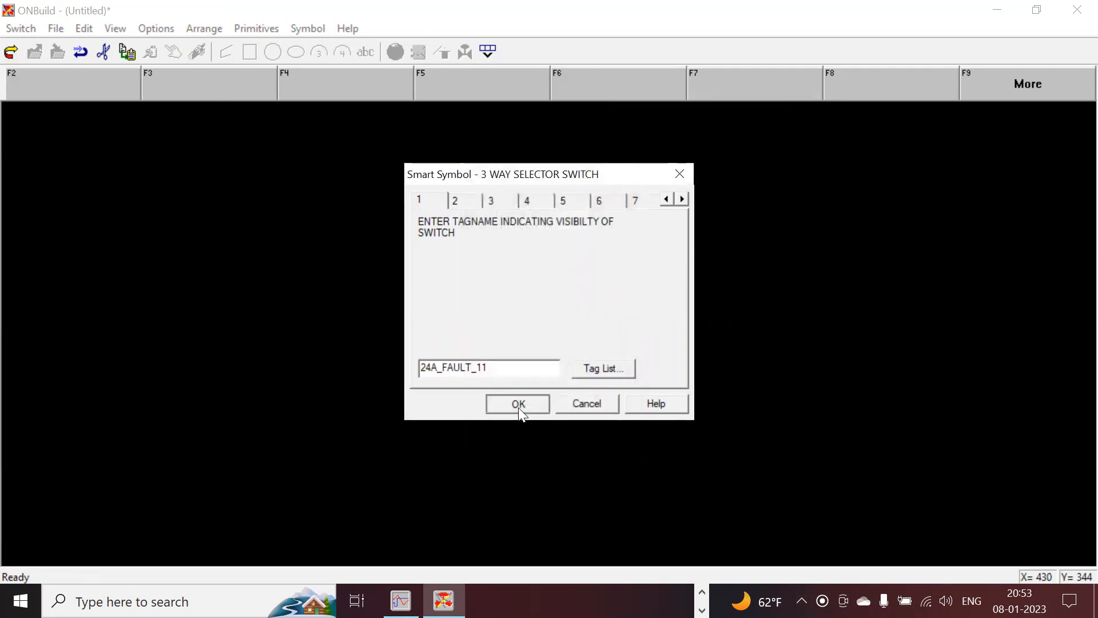
left_click(393, 272)
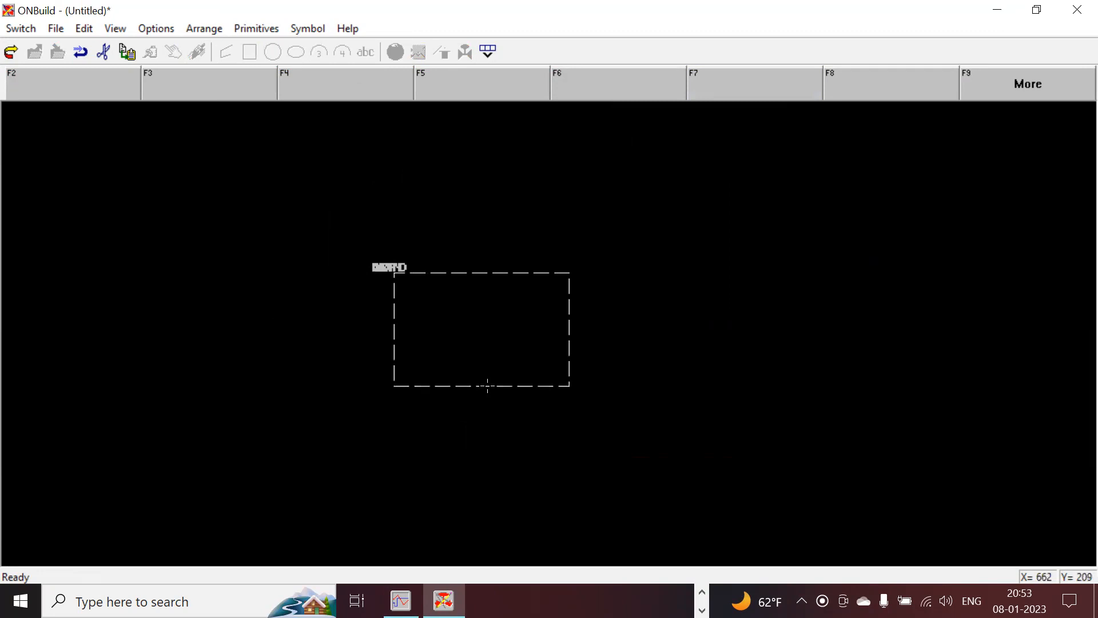
left_click(488, 385)
Try to enlarge the 3 WAY SELECTOR SWITCH symbol and delete it from the display.
left_click(177, 49)
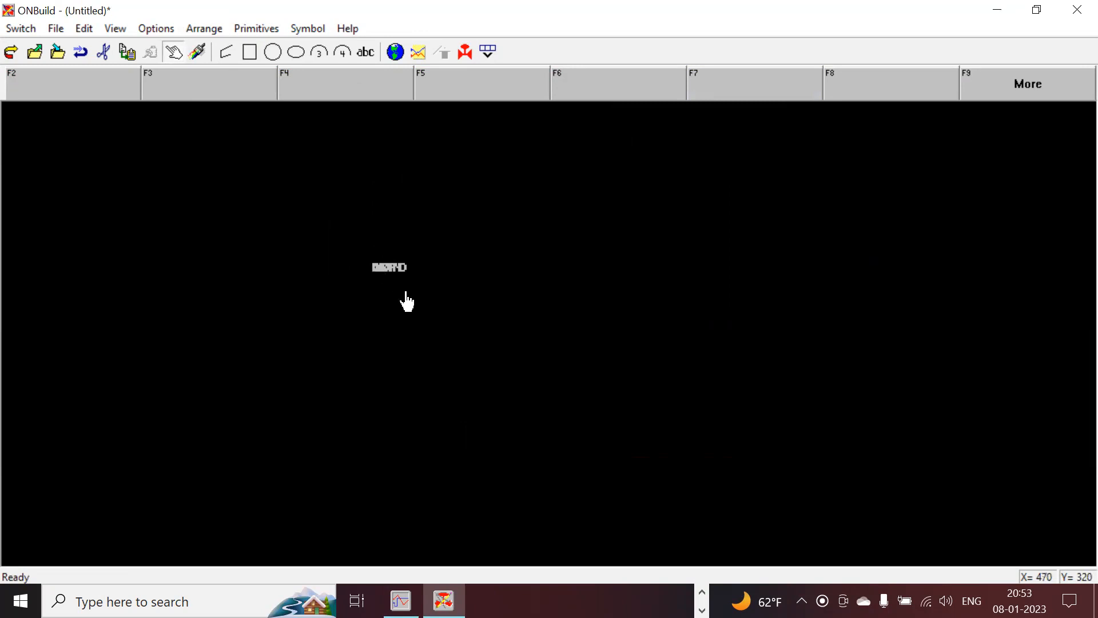
left_click(397, 275)
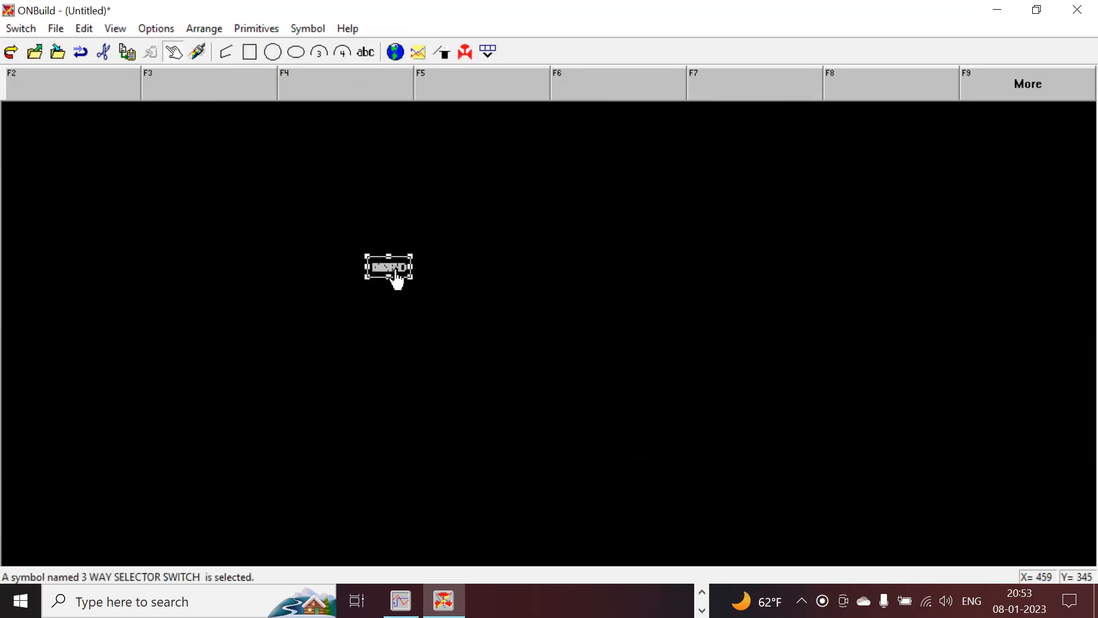
left_click_drag(410, 279, 554, 383)
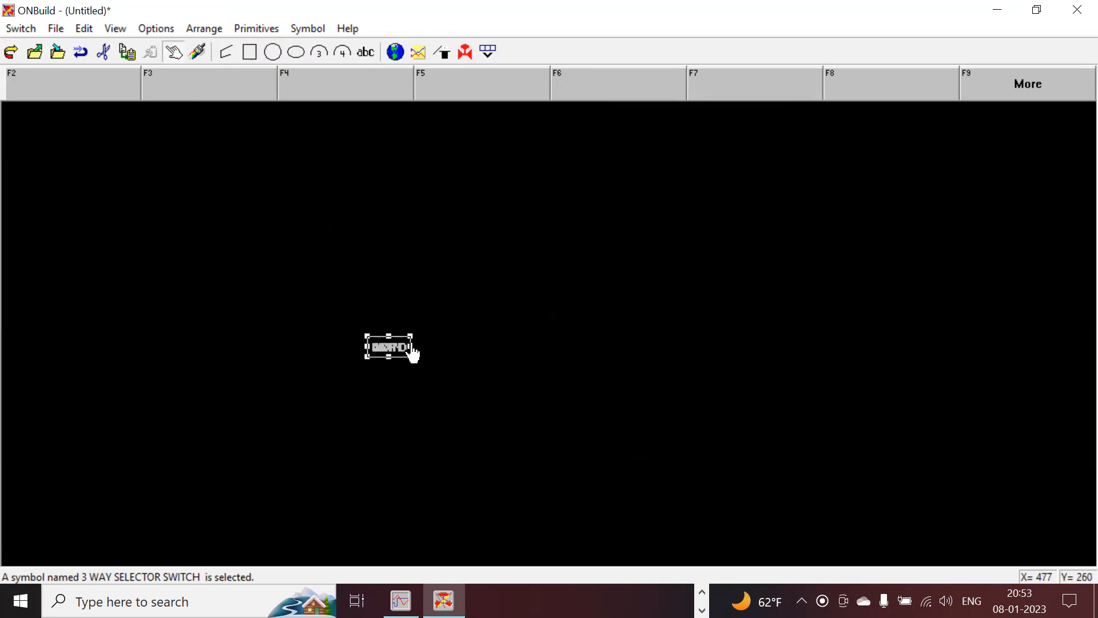
key("Delete")
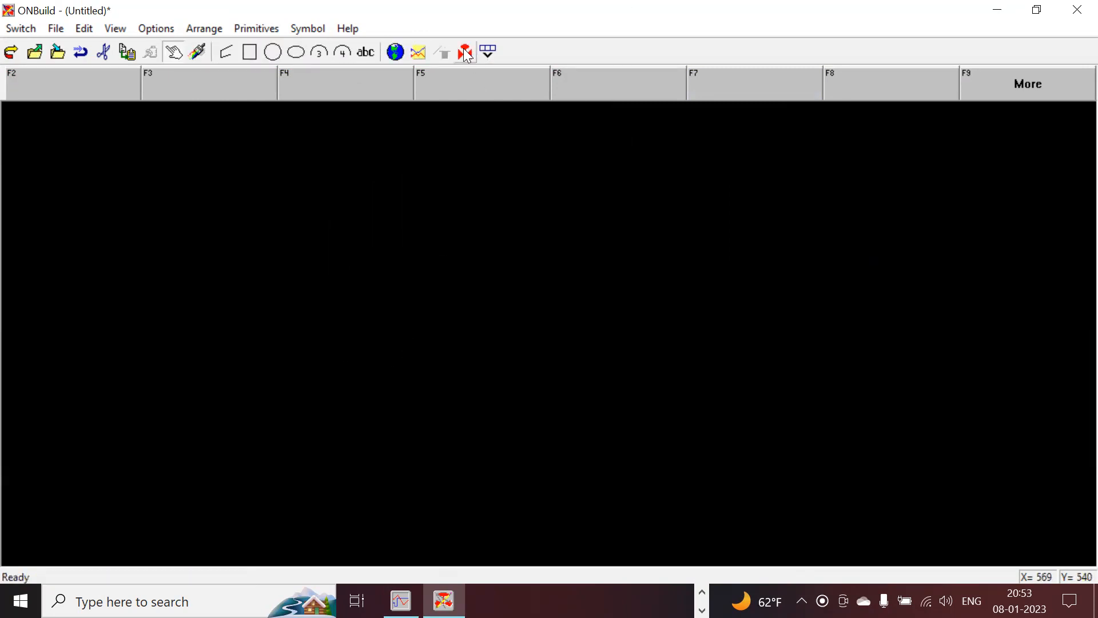
Place a large XCHG_2D1_S Exchanger symbol from the symbol library in the middle of the display.
left_click(488, 52)
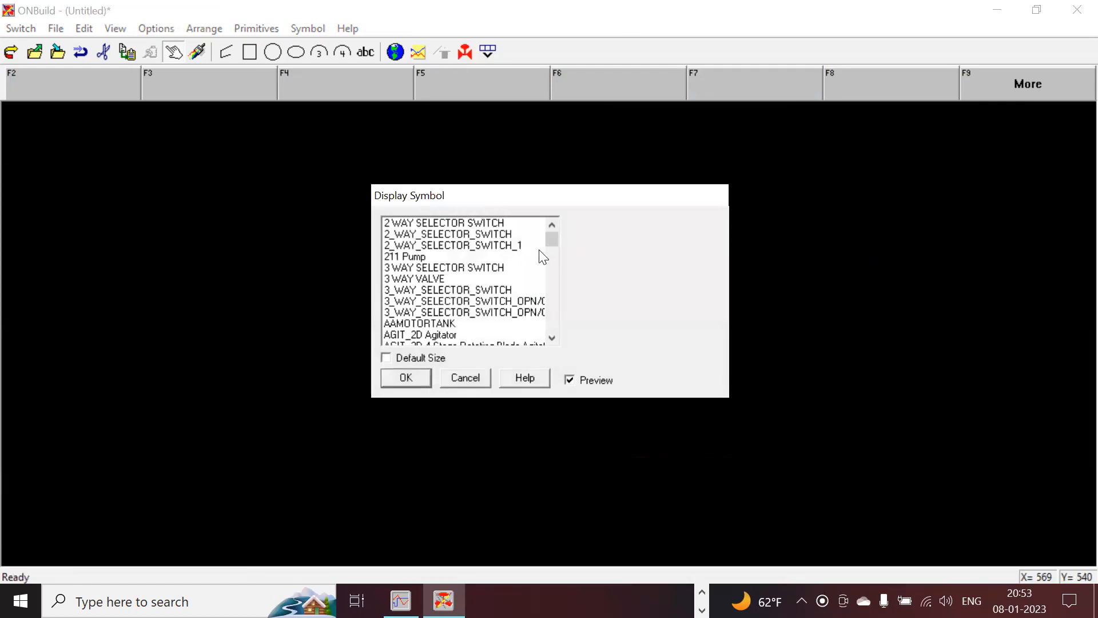
left_click_drag(552, 241, 552, 331)
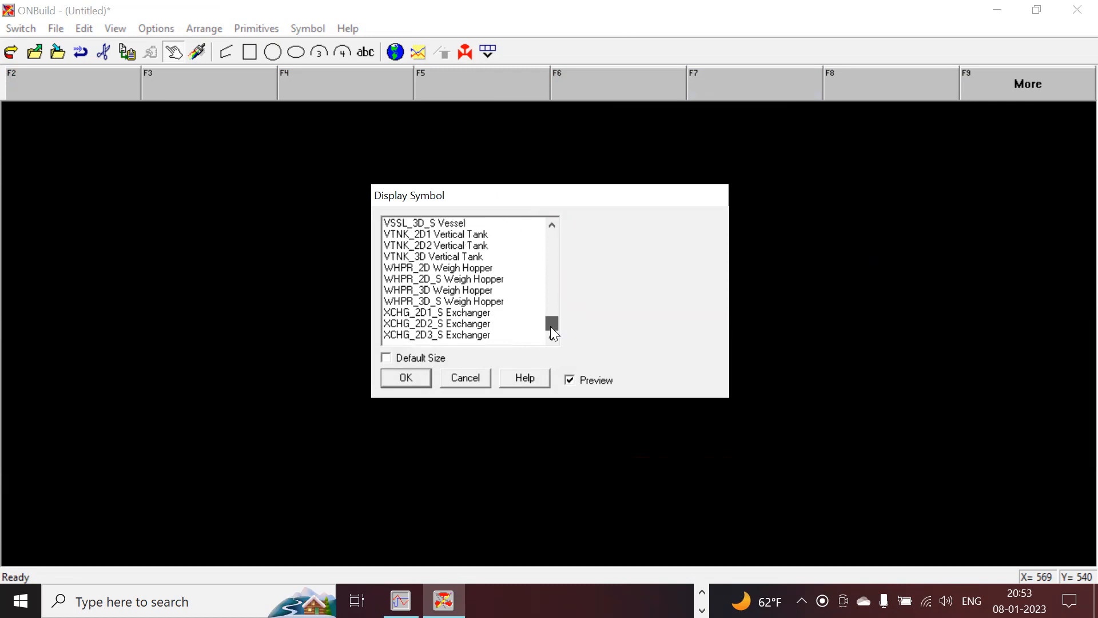
left_click(449, 325)
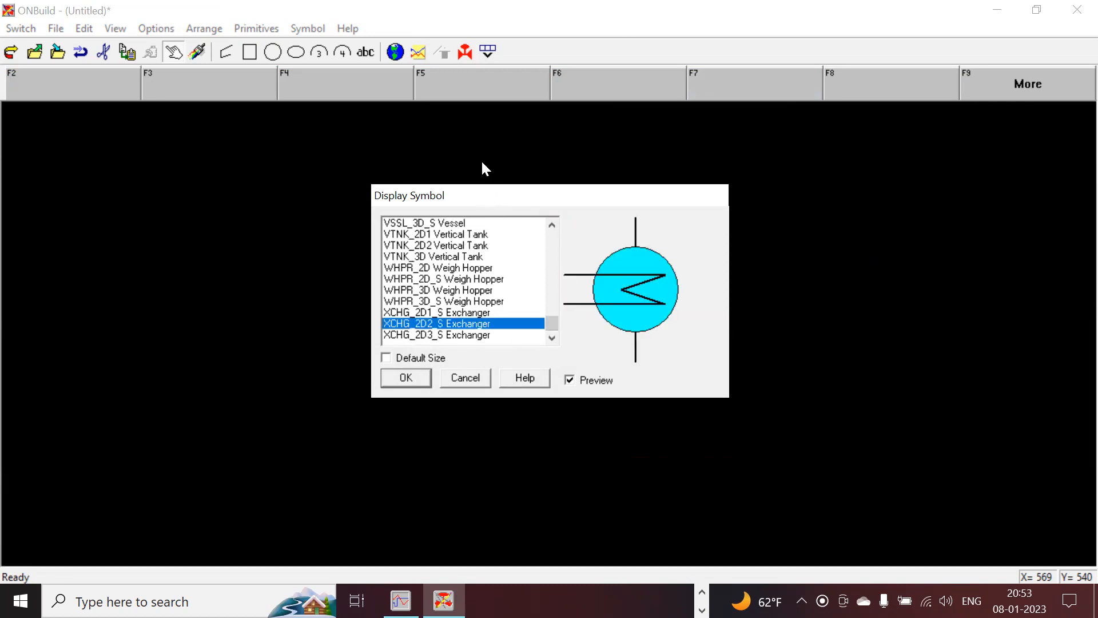
key("Up")
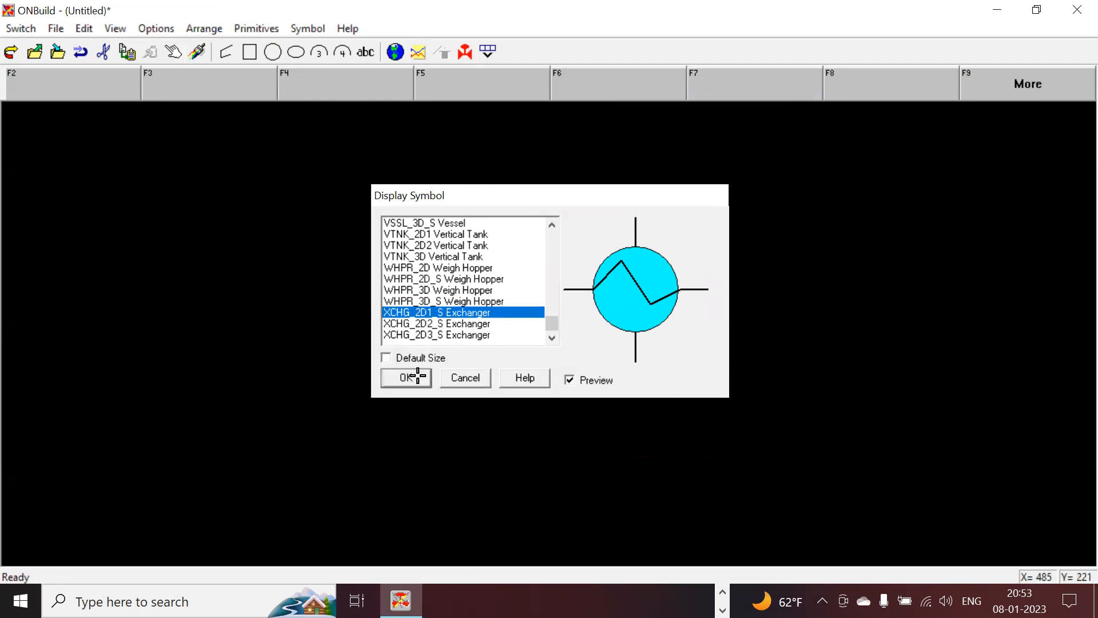
left_click(406, 378)
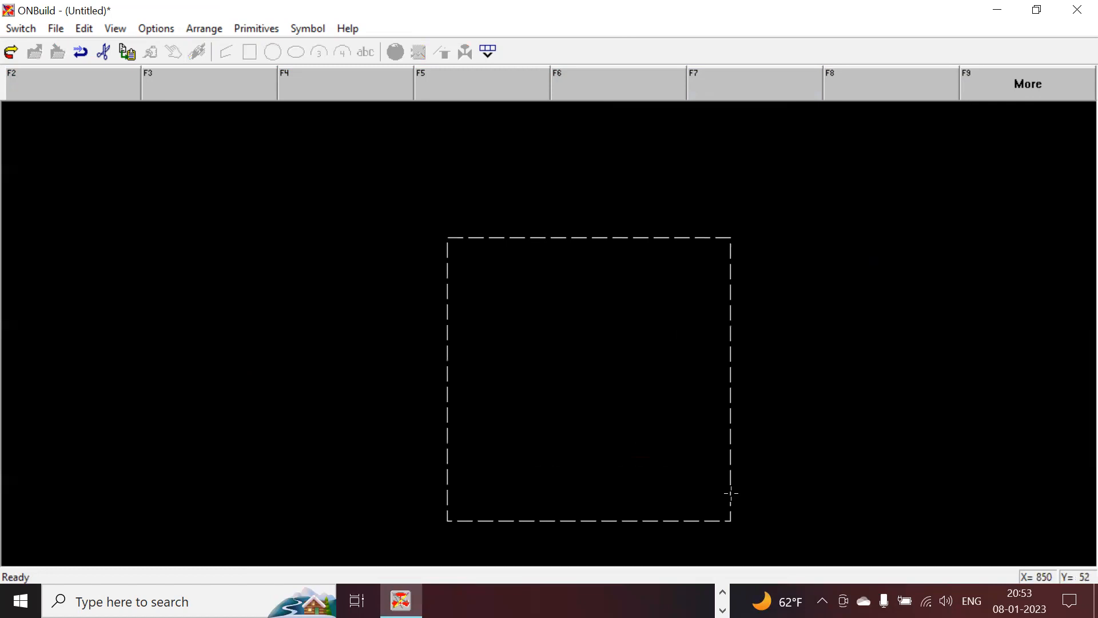
left_click(731, 493)
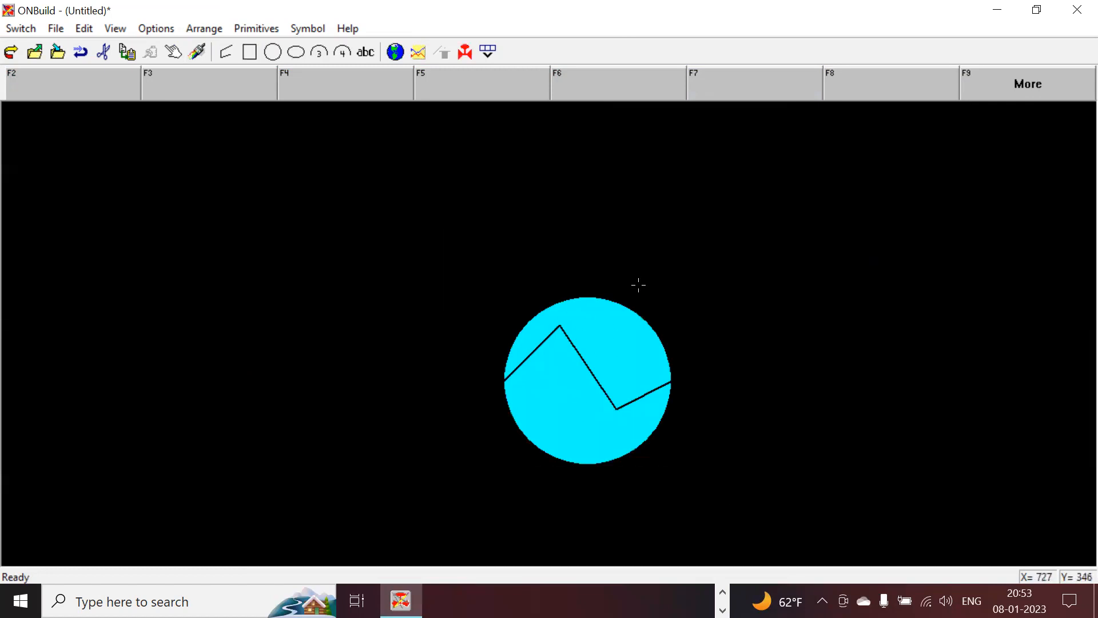
left_click(591, 379)
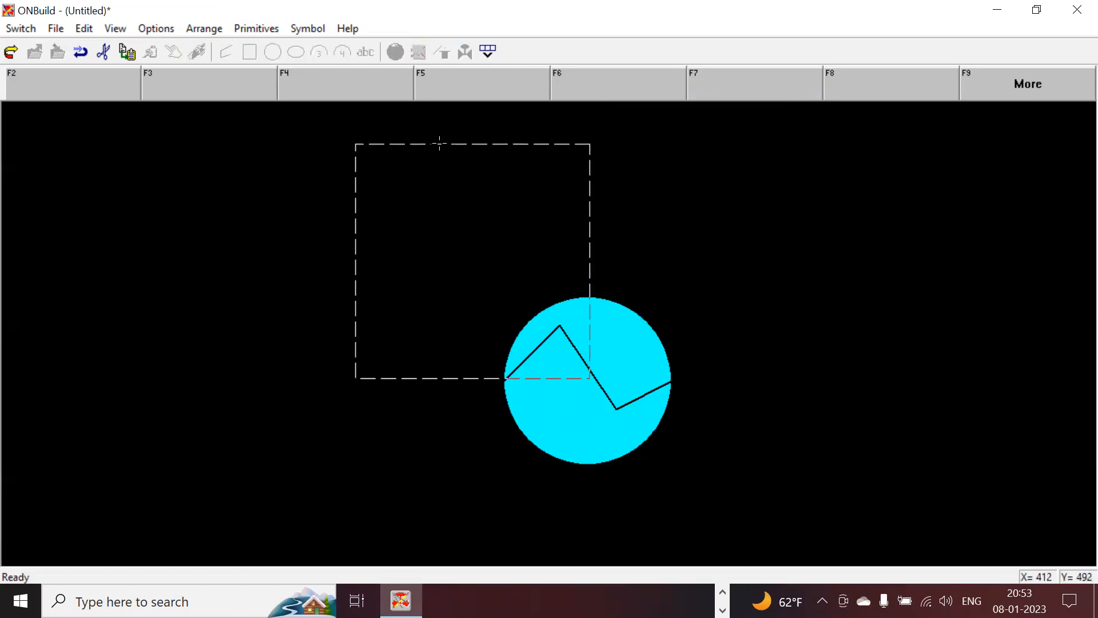
left_click(342, 170)
Reduce the size of the exchanger symbol and reposition it in the upper middle of the display.
left_click(179, 56)
left_click_drag(568, 389, 576, 315)
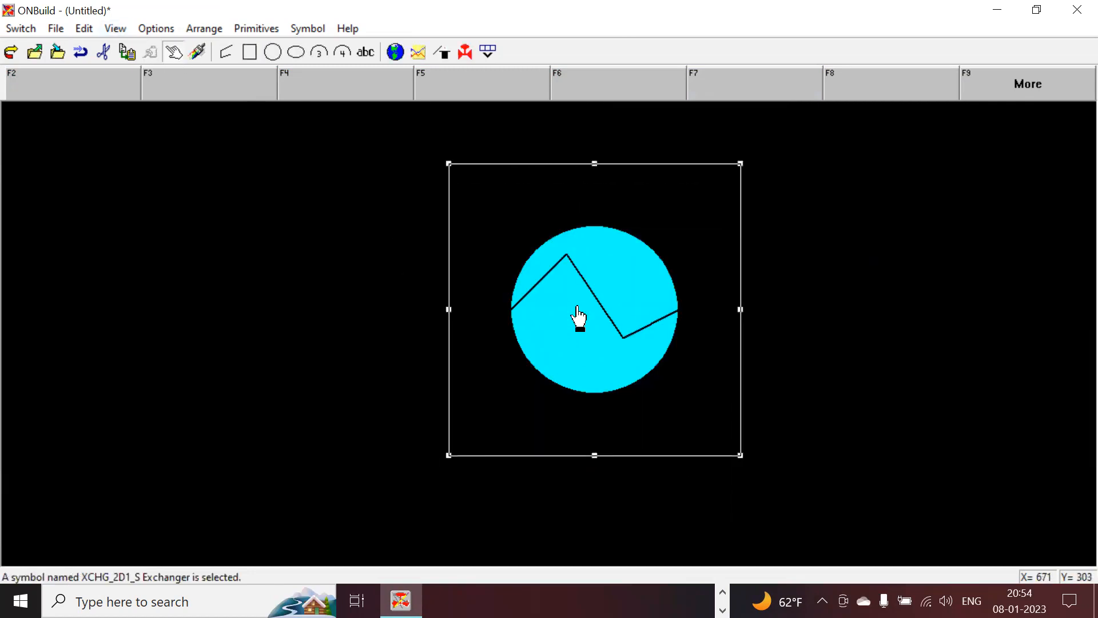
left_click_drag(743, 166, 688, 223)
left_click_drag(564, 326, 618, 274)
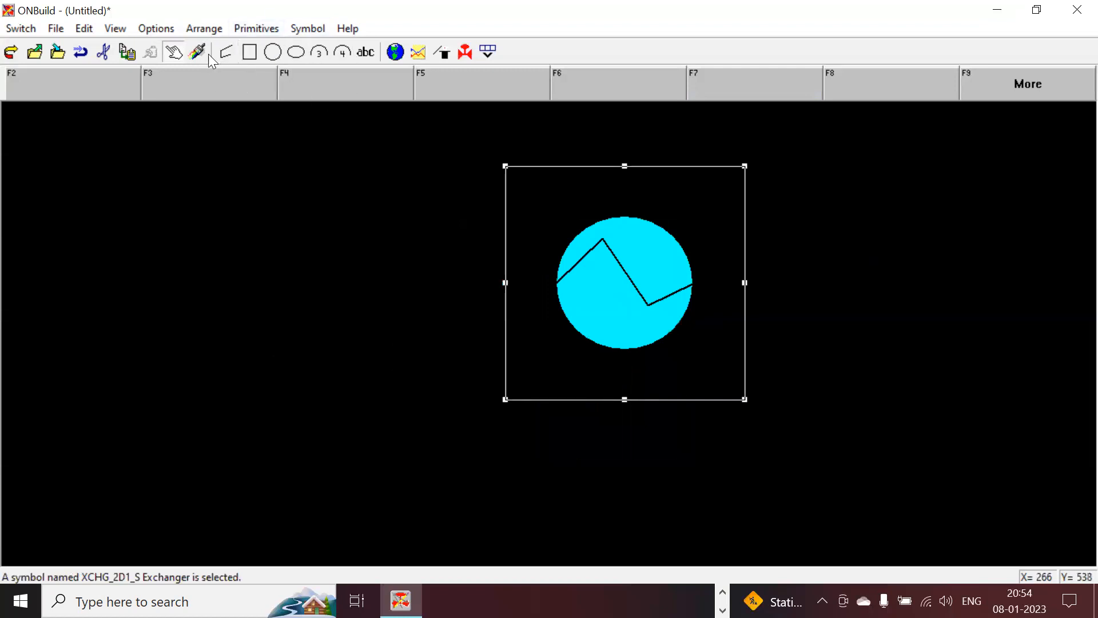
Insert a 3 WAY VALVE smart symbol to the right of the exchanger.
left_click(466, 53)
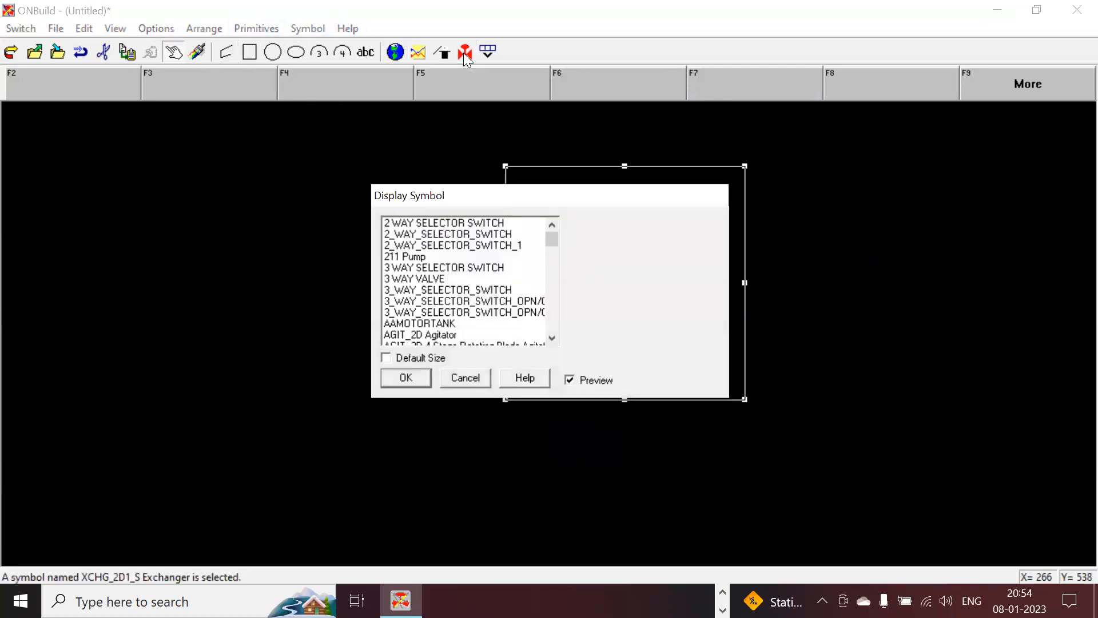
left_click(438, 279)
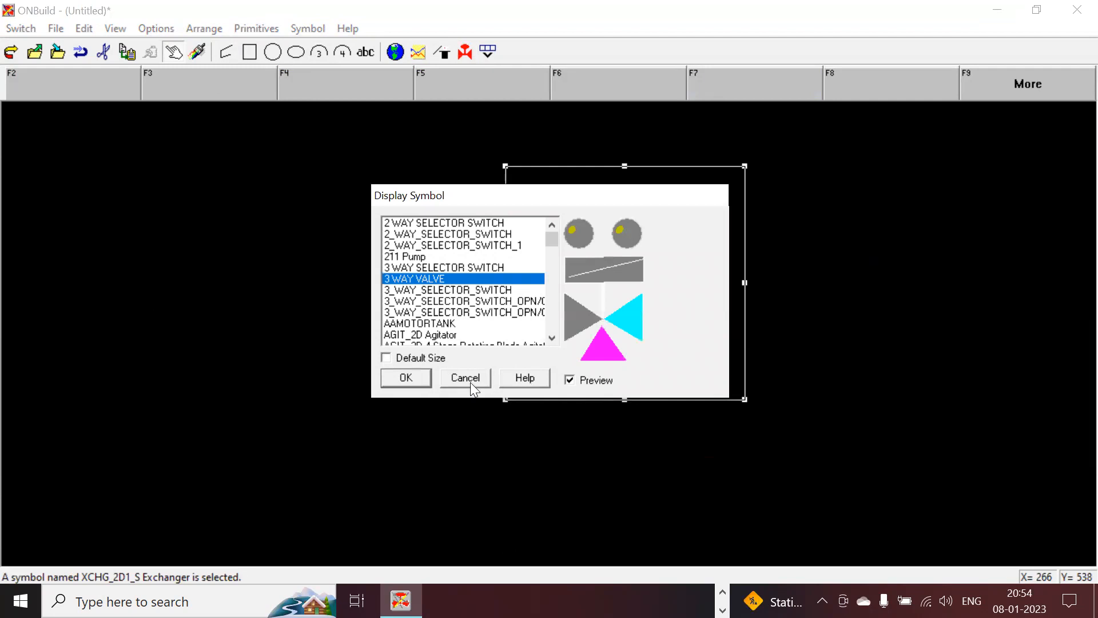
left_click(406, 378)
left_click_drag(818, 245, 940, 385)
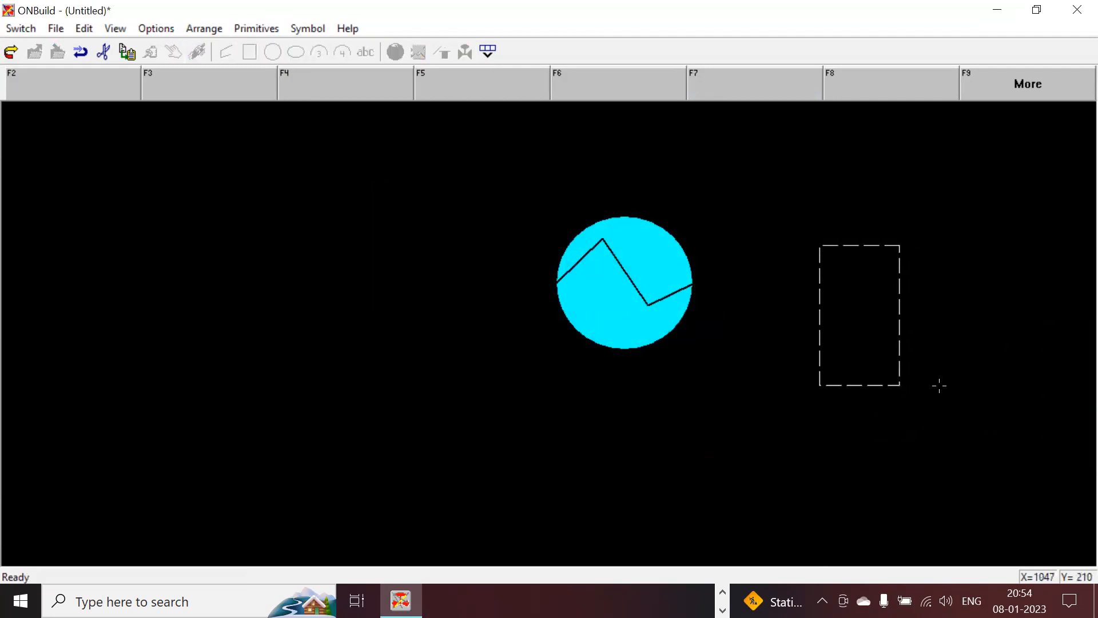
left_click(939, 386)
mouse_move(773, 235)
left_mouse_down()
mouse_move(958, 369)
mouse_move(947, 357)
left_mouse_up()
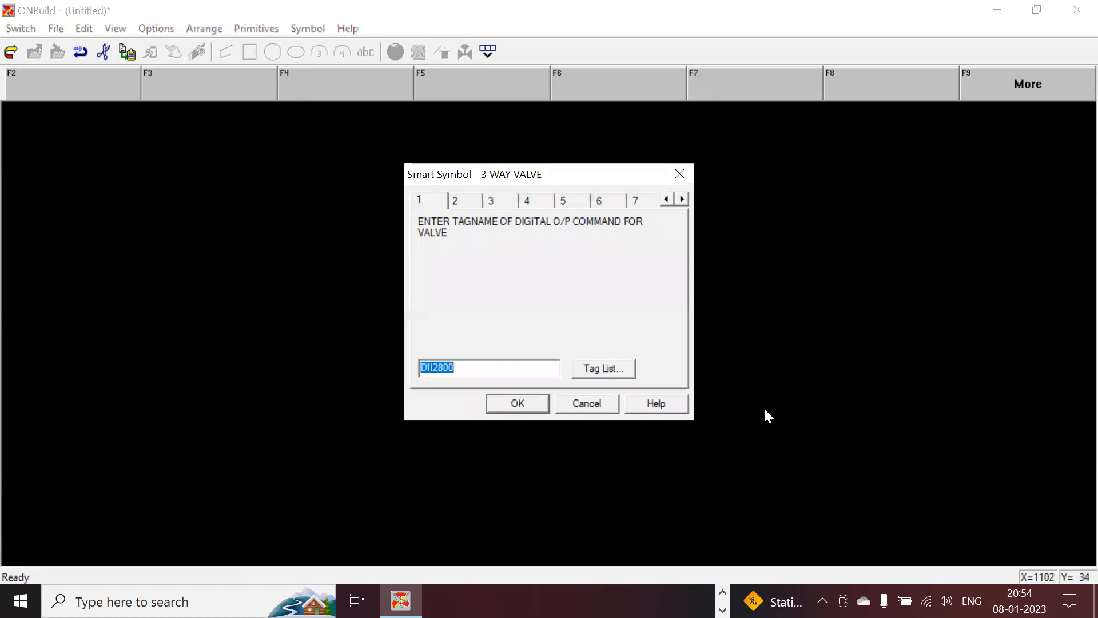
Assign the tag ZIO323_03 as the digital output command of the 3 WAY VALVE symbol.
left_click(599, 365)
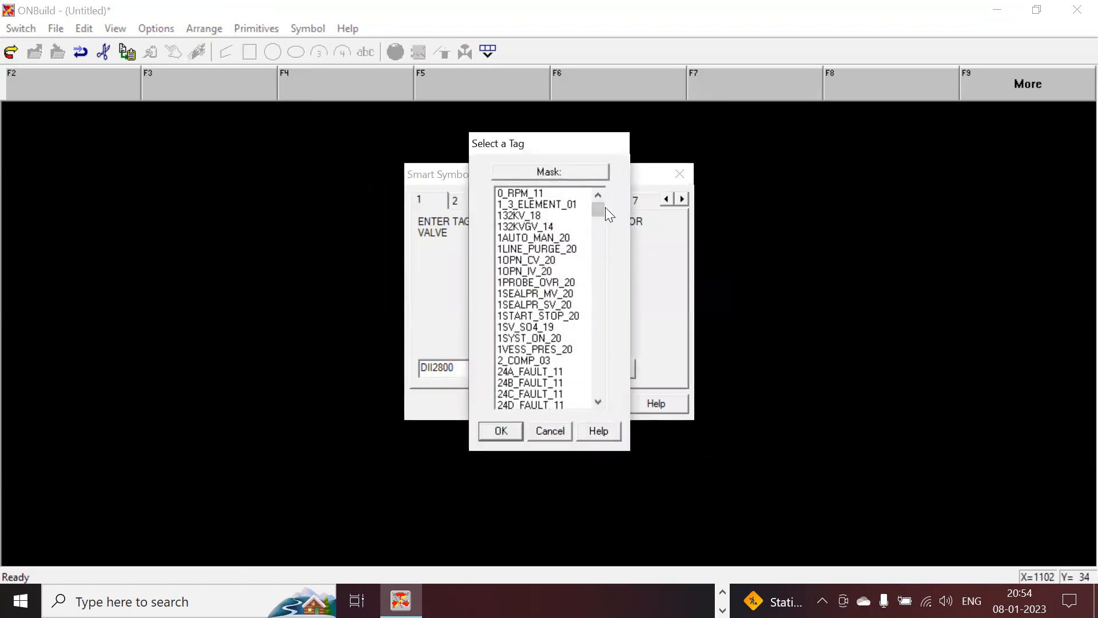
left_click_drag(599, 209, 598, 406)
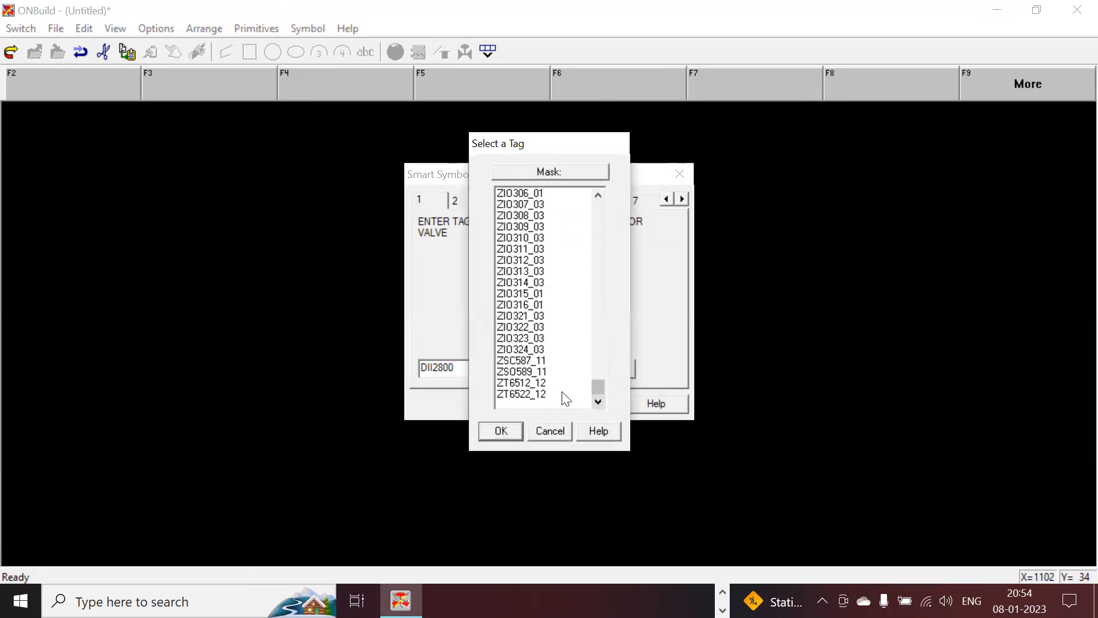
left_click(528, 336)
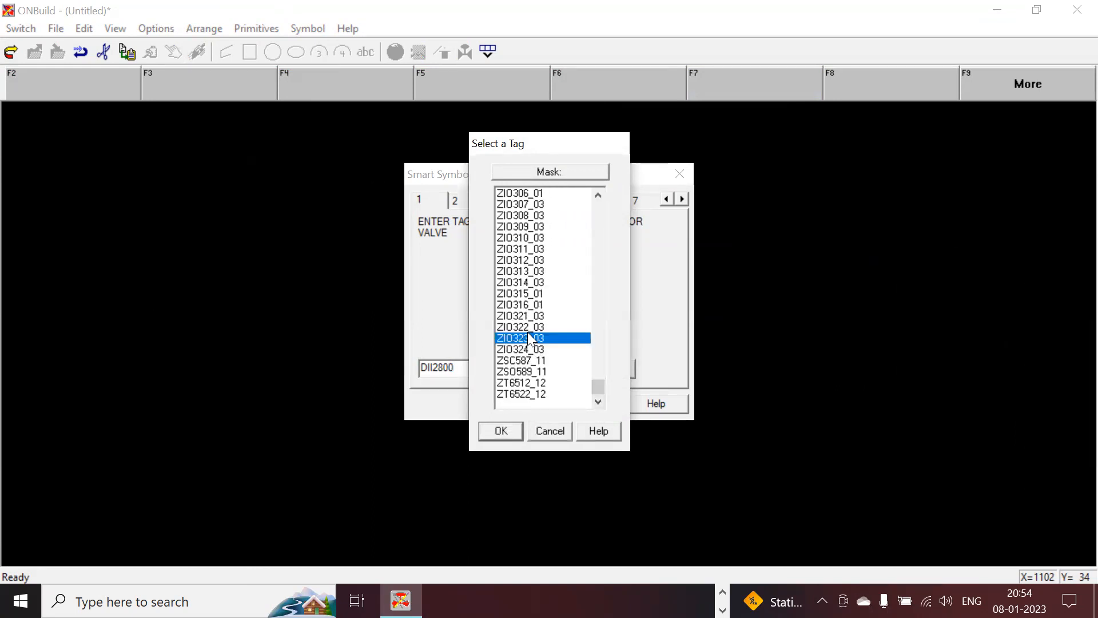
left_click(511, 432)
left_click(527, 406)
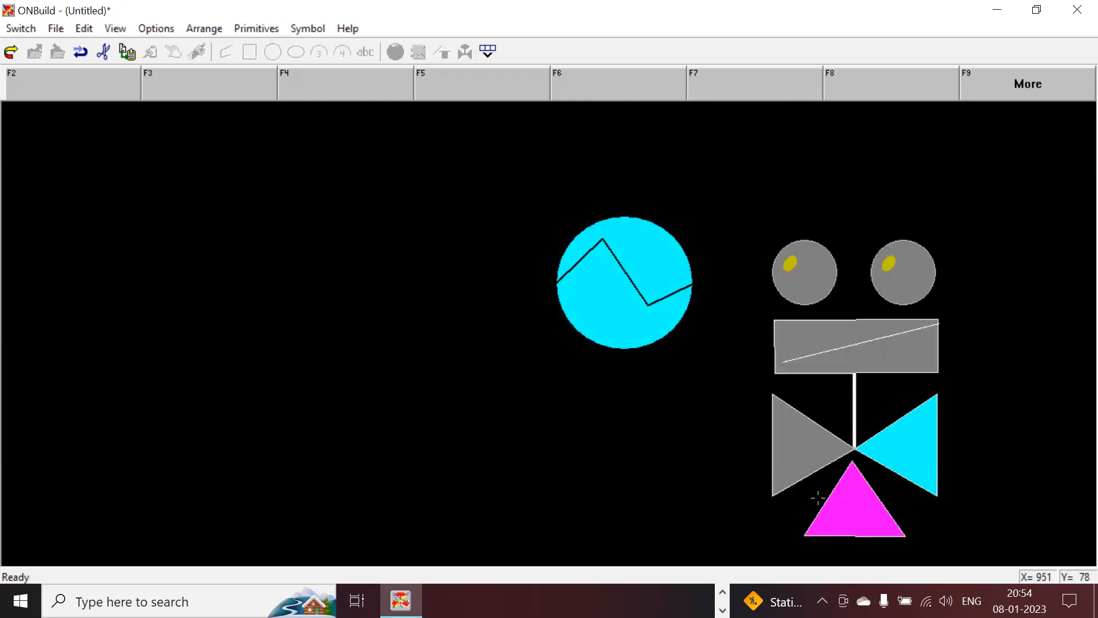
Shrink the 3 WAY VALVE symbol and move it up and closer to the exchanger.
left_click(173, 53)
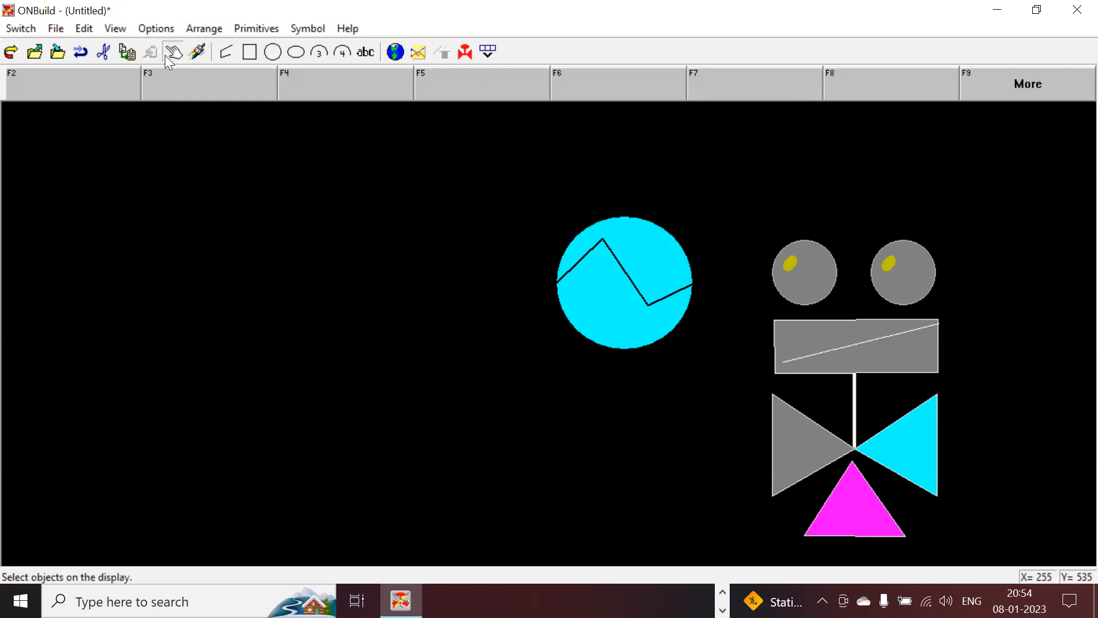
left_click(801, 364)
left_click_drag(769, 546, 820, 394)
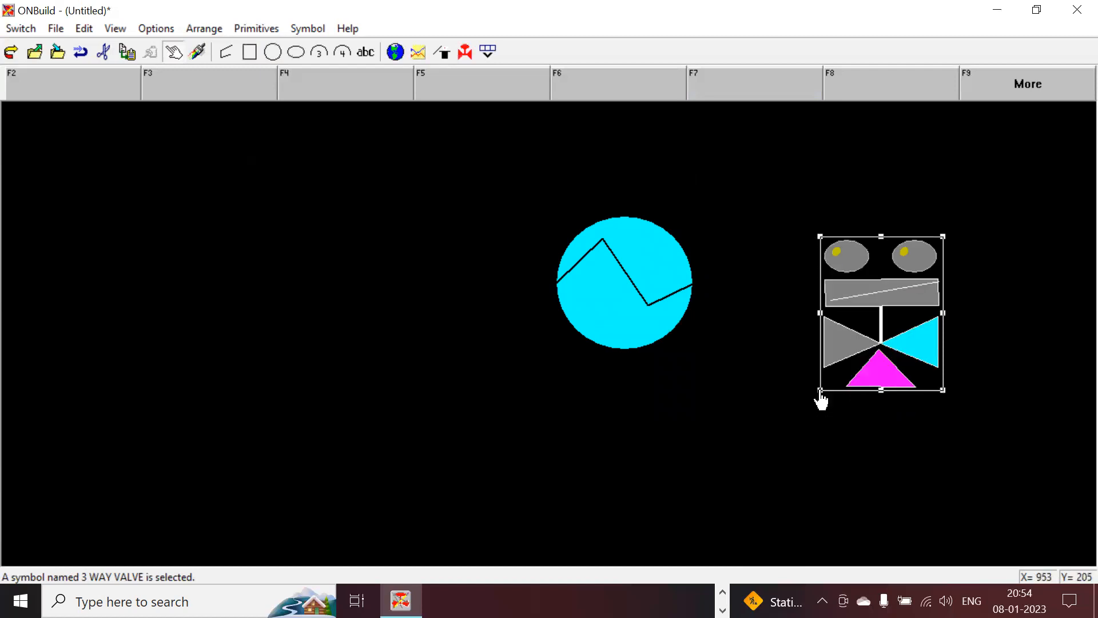
left_click_drag(887, 357, 829, 300)
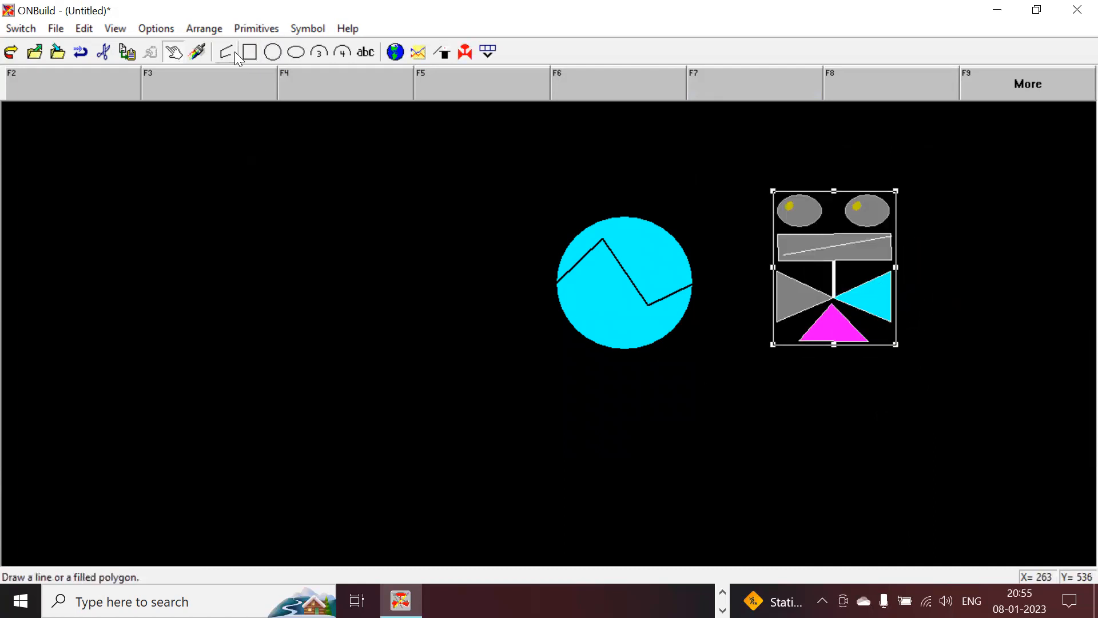
Set the line colour to light pink and the fill to red, and draw a rectangle spanning the gap between the exchanger and the 3 WAY VALVE.
left_click(254, 58)
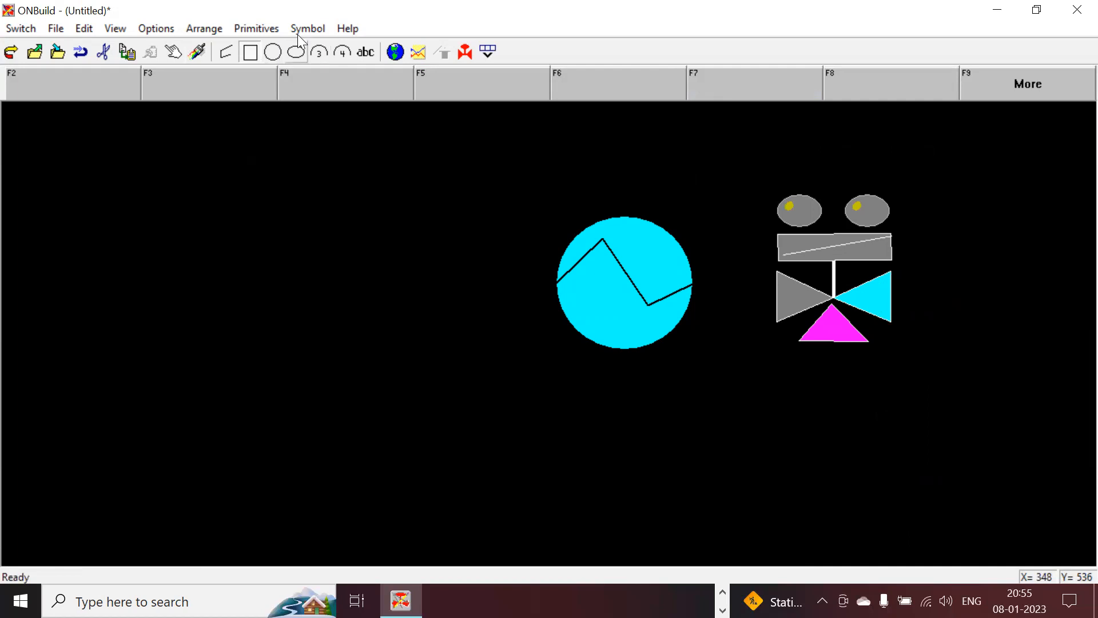
left_click(199, 53)
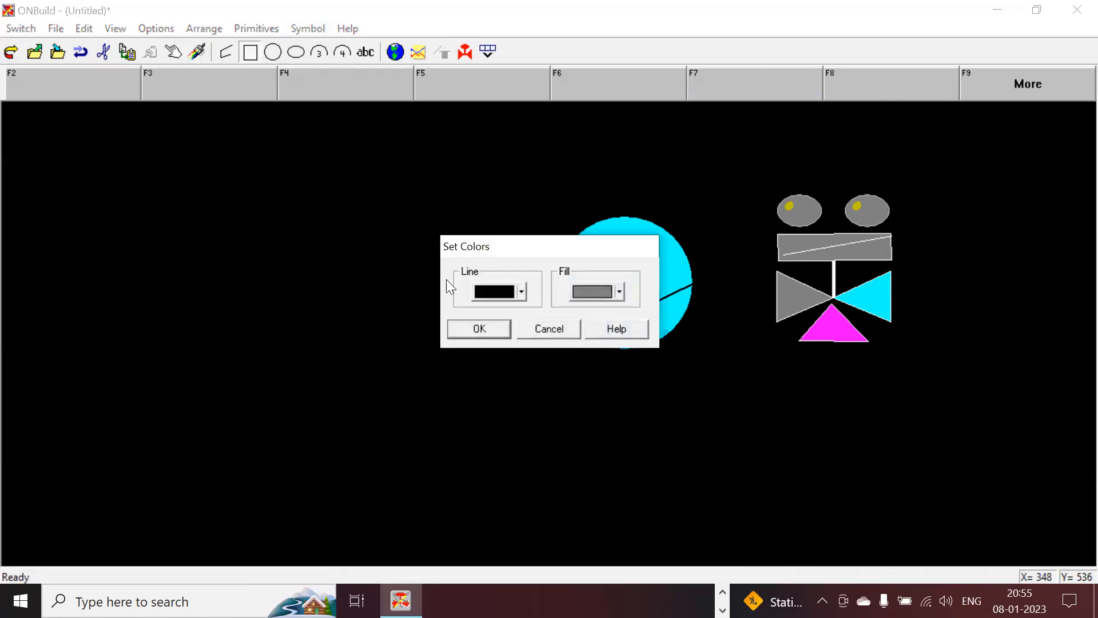
left_click(522, 293)
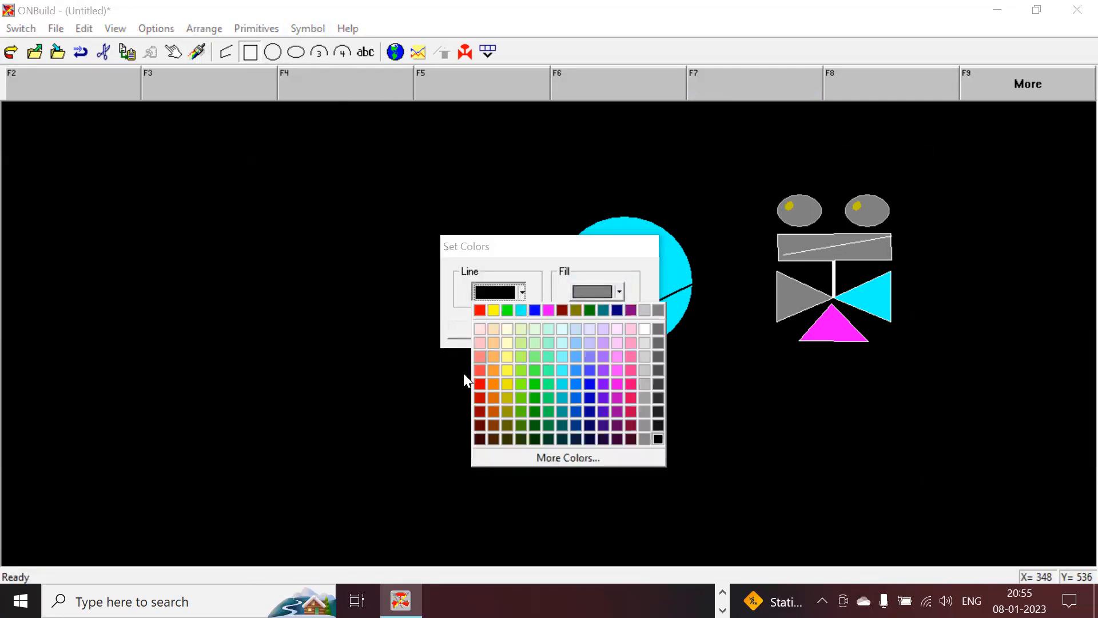
left_click(479, 329)
left_click(618, 288)
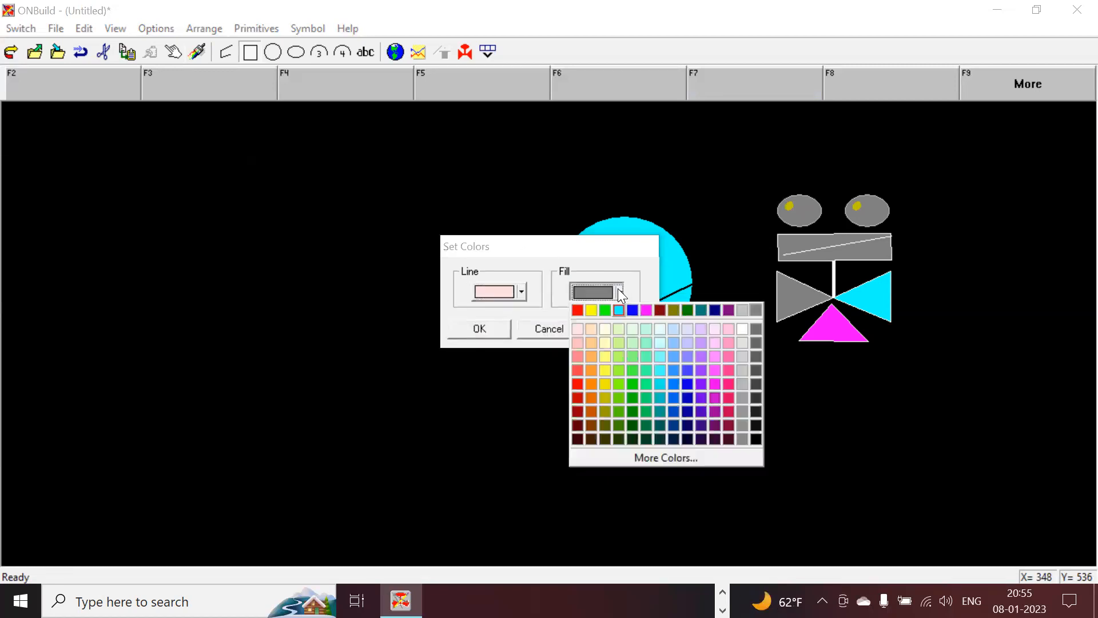
left_click(579, 310)
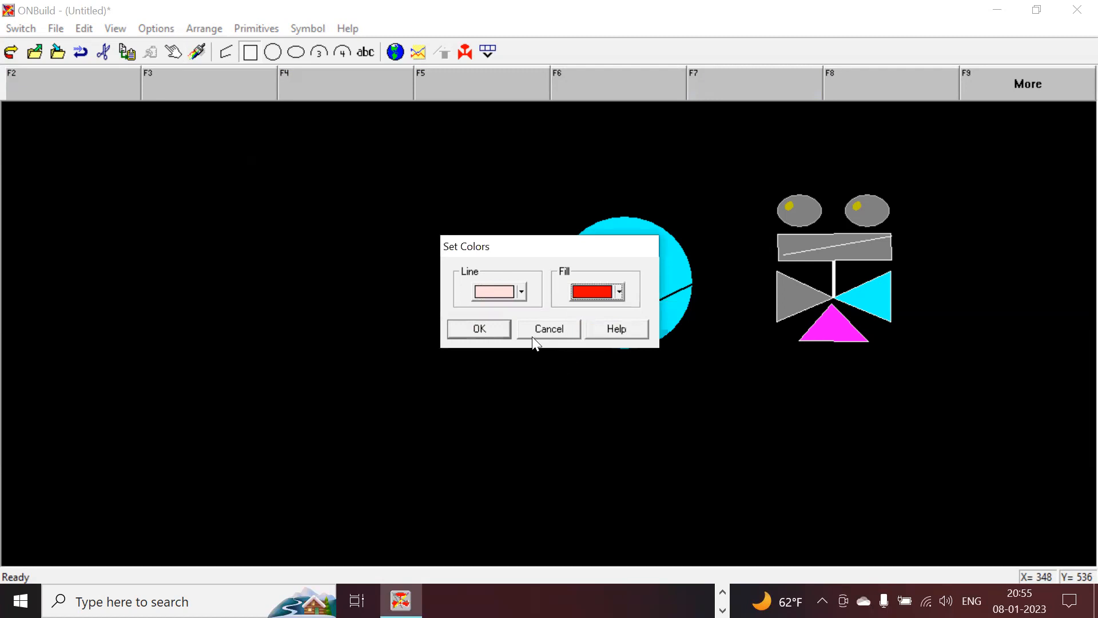
left_click(478, 335)
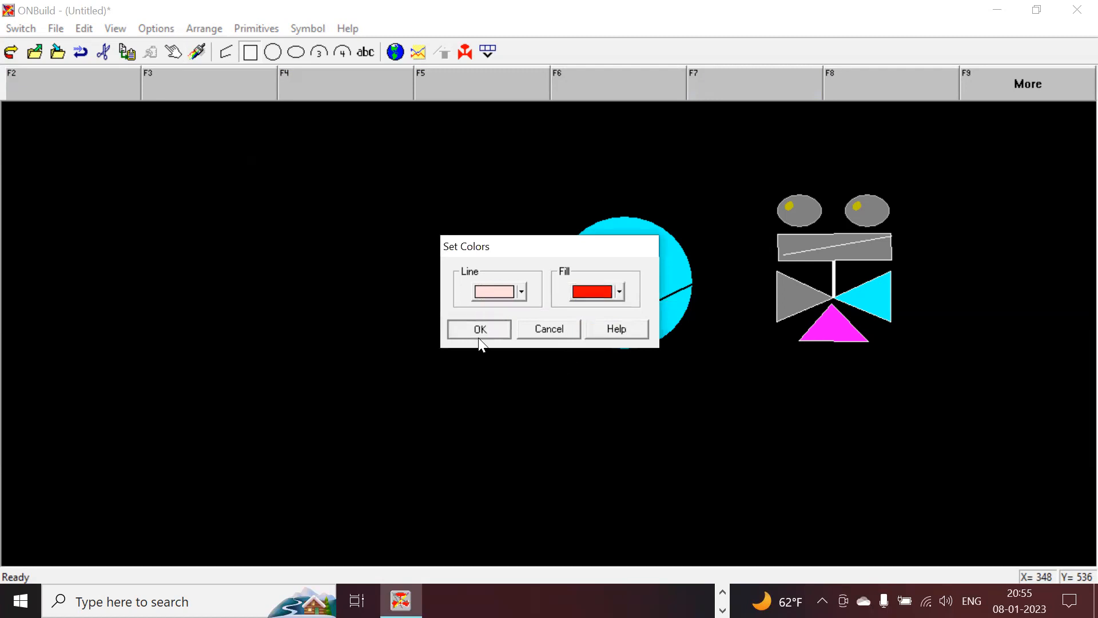
left_click(259, 53)
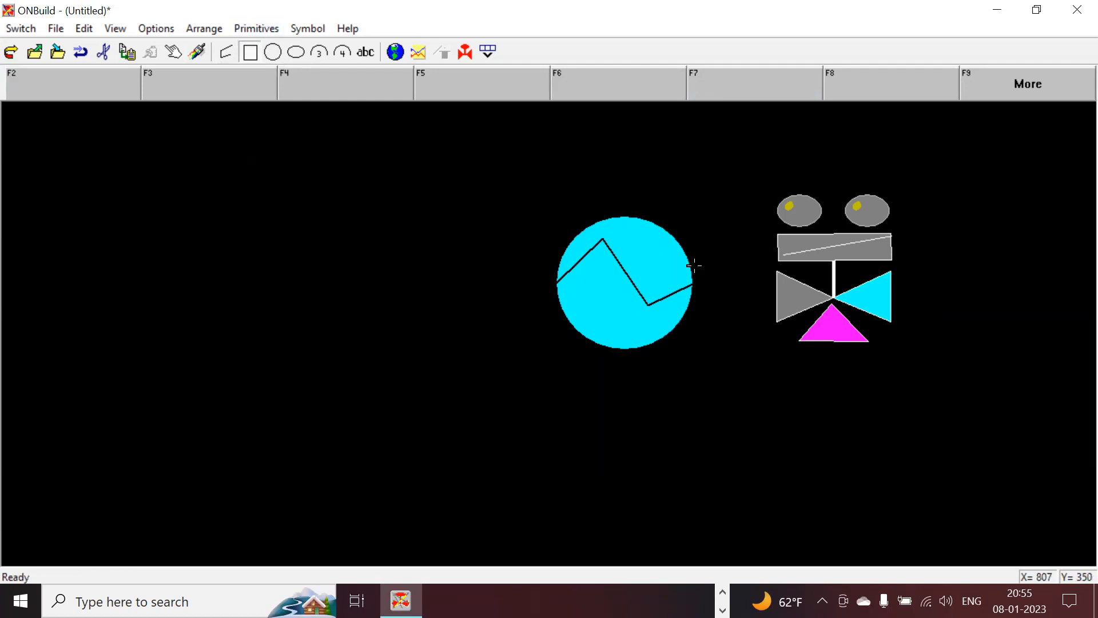
left_click_drag(694, 267, 774, 321)
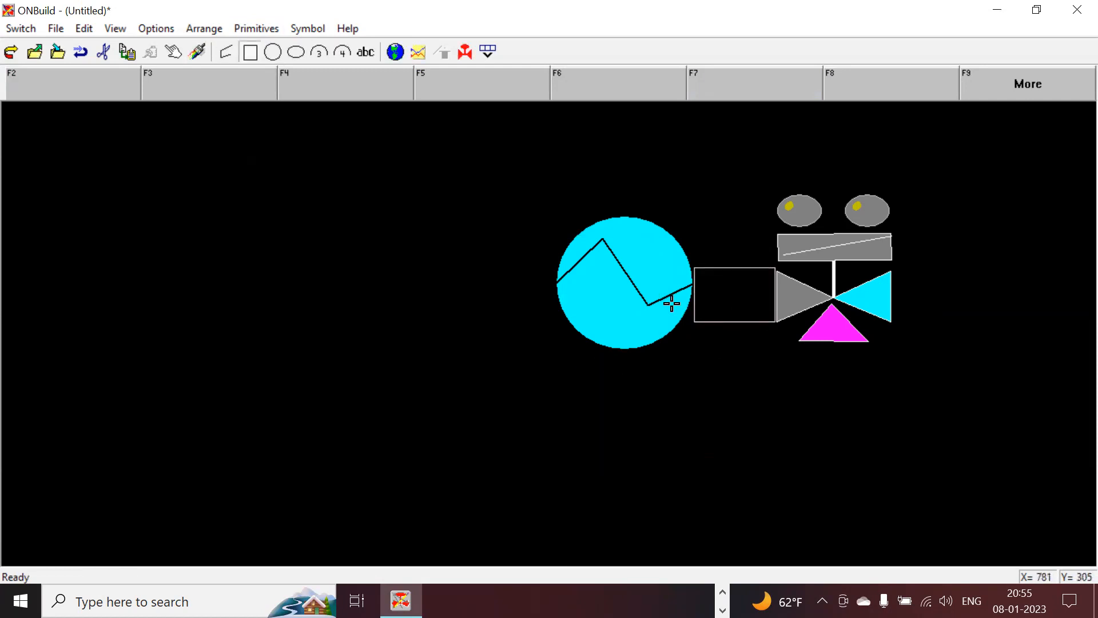
Change the fill colour to pale yellow and draw a second, larger rectangle overlapping the exchanger's lower edge.
left_click(198, 55)
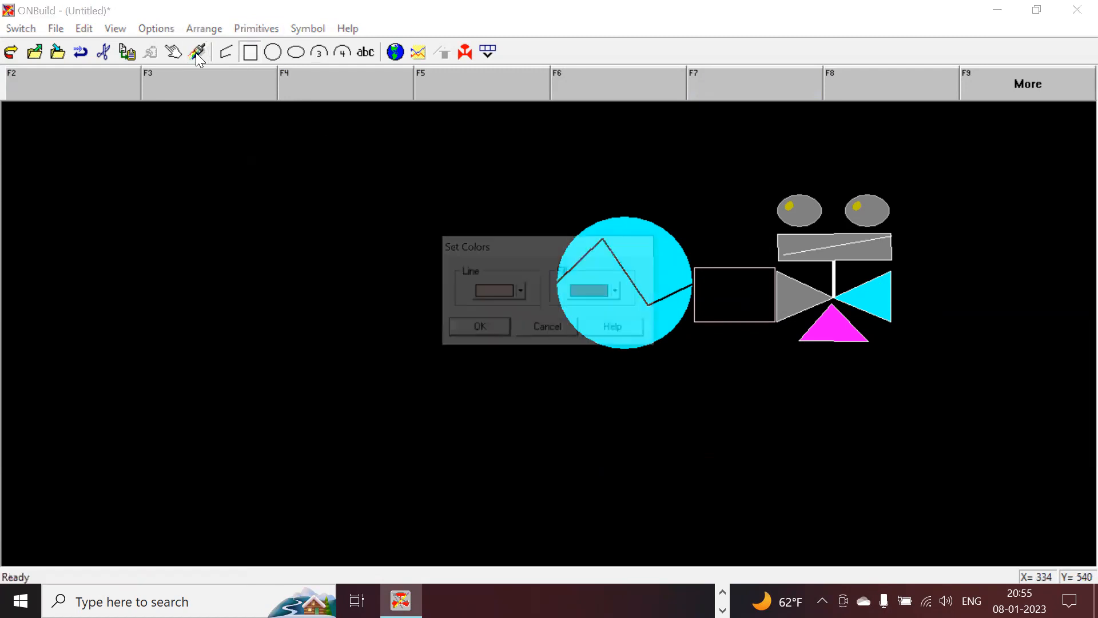
left_click(619, 292)
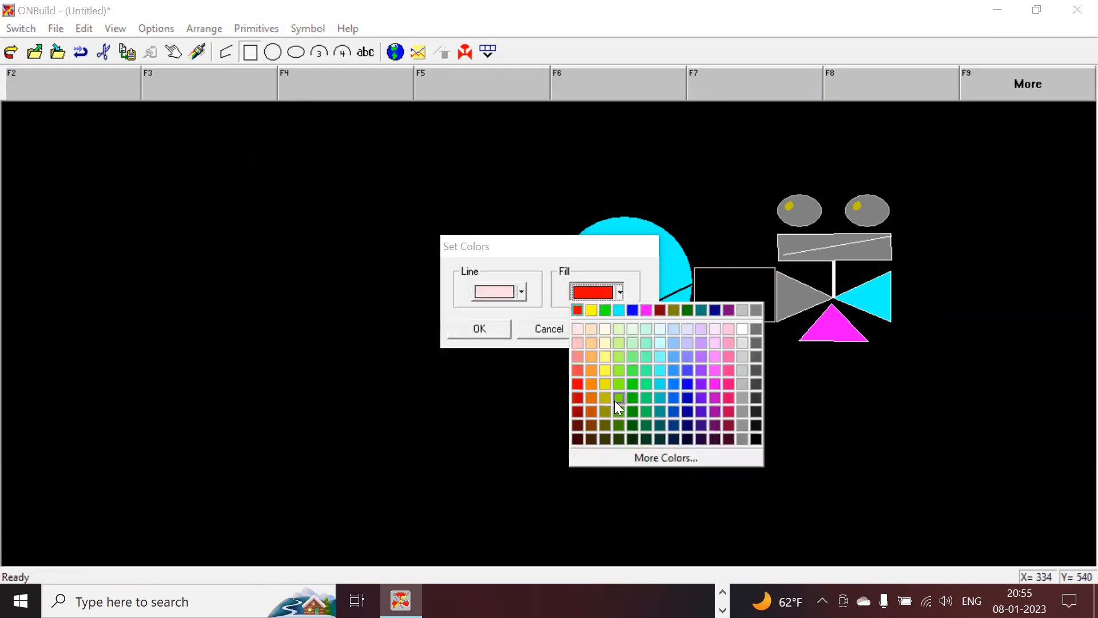
left_click(604, 330)
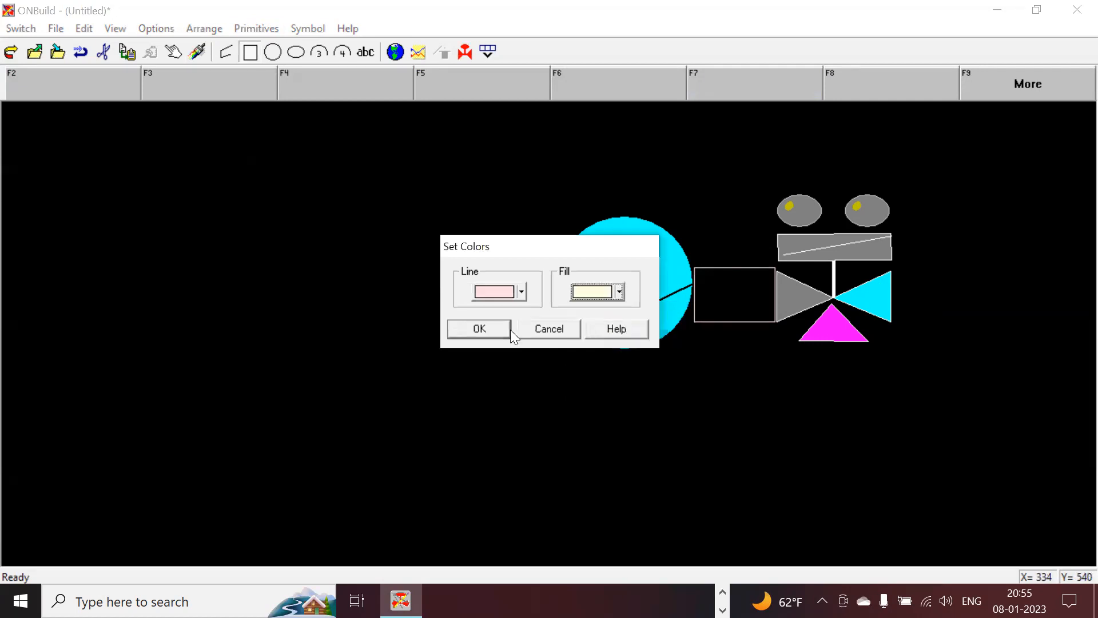
left_click(480, 330)
left_click_drag(479, 332, 614, 433)
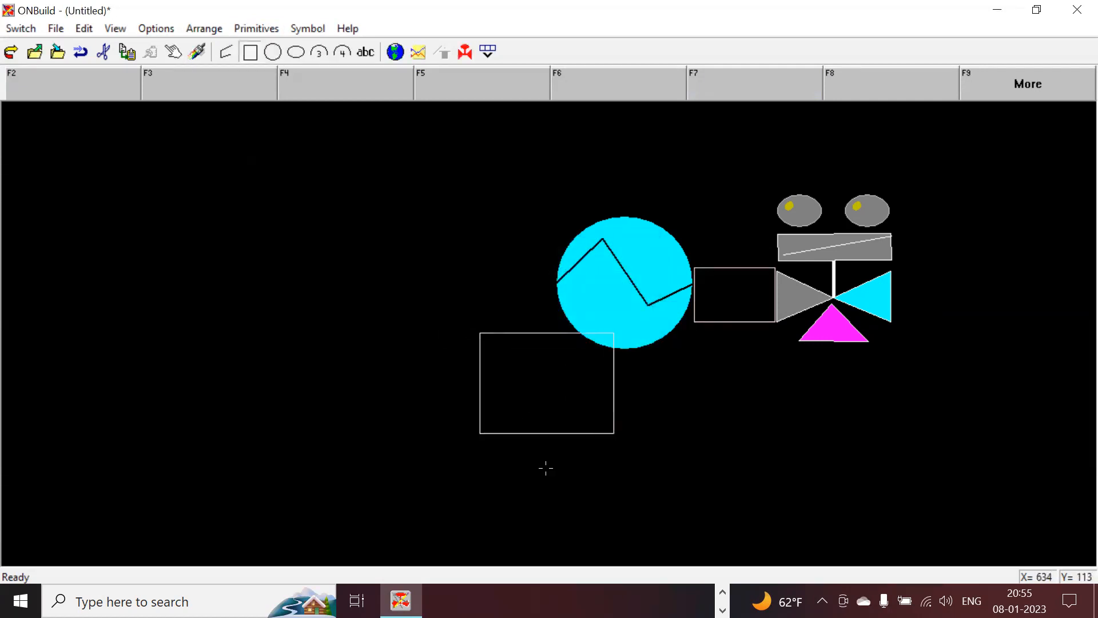
Delete the larger rectangle below the exchanger.
left_click(173, 52)
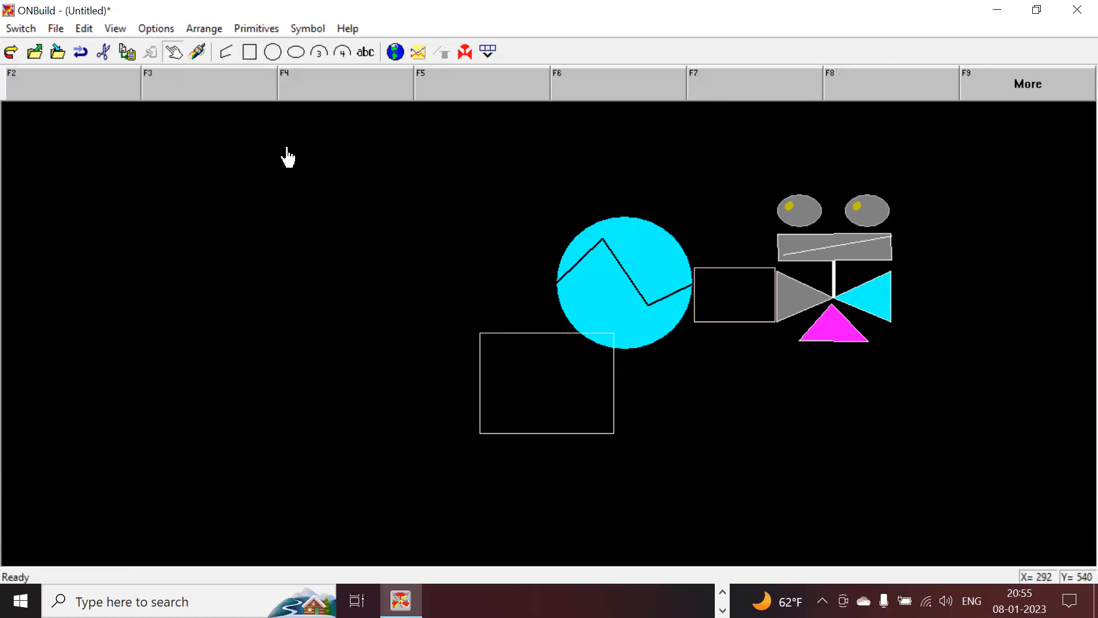
left_click(479, 390)
key("Delete")
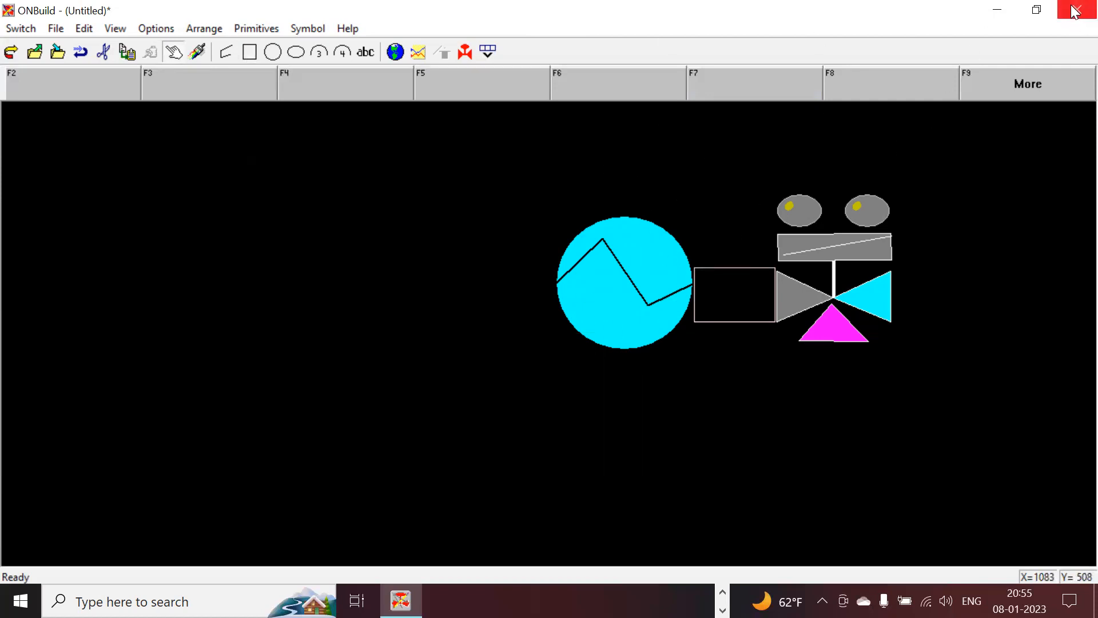
Close ONBuild without saving the changes to the untitled display.
left_click(56, 29)
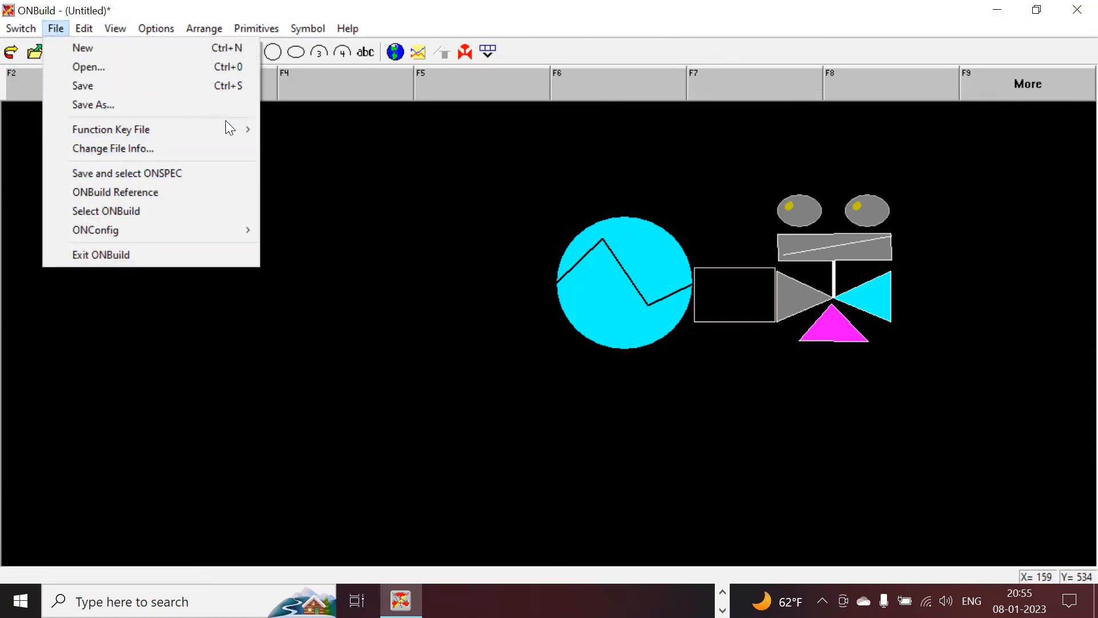
left_click(1077, 10)
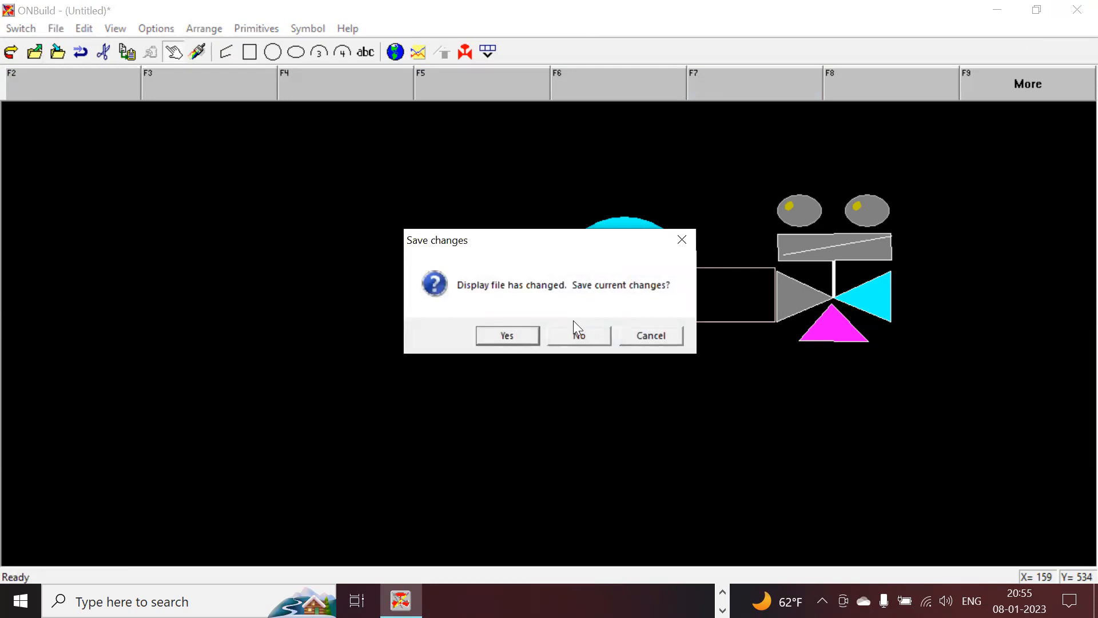
left_click(573, 327)
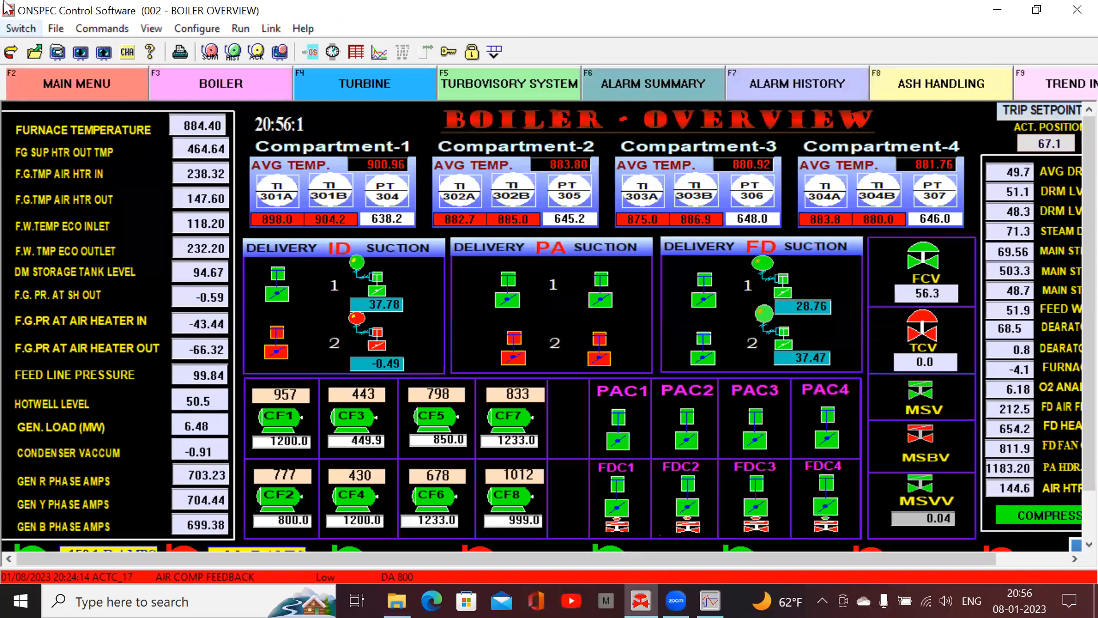
Launch ONBuild again from ONSPEC and create a new blank display in its maximised window.
left_click(56, 29)
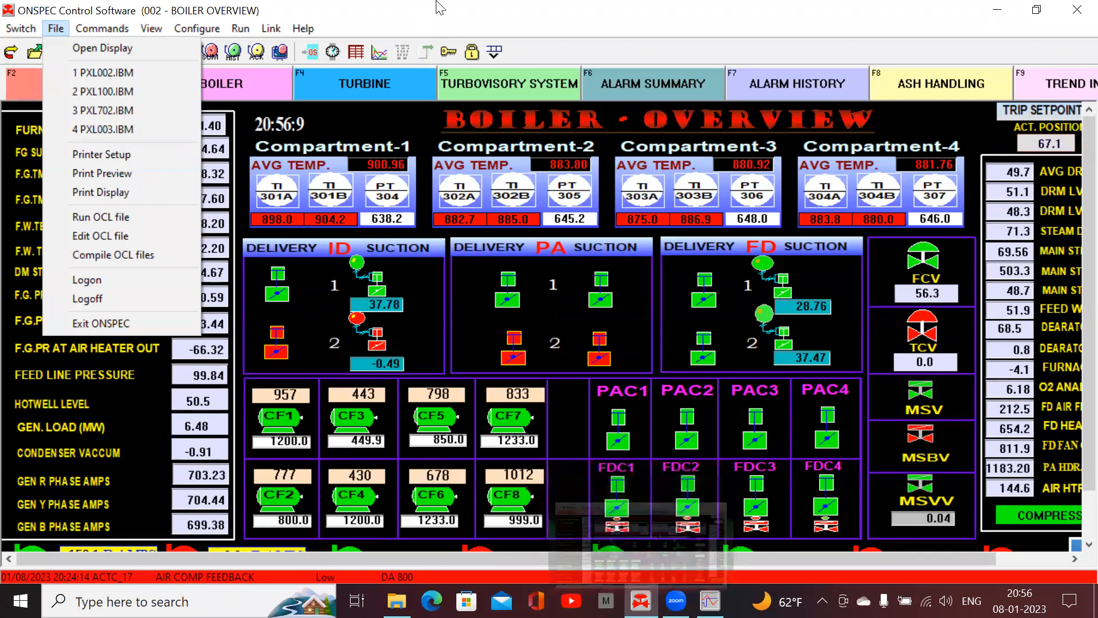
left_click(236, 31)
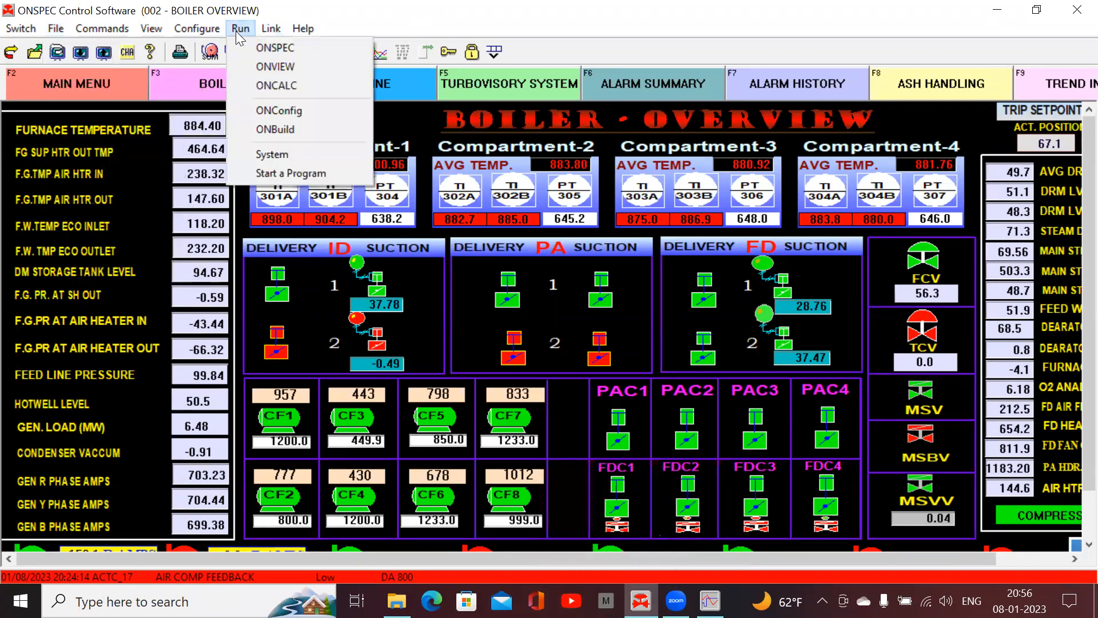
left_click(273, 124)
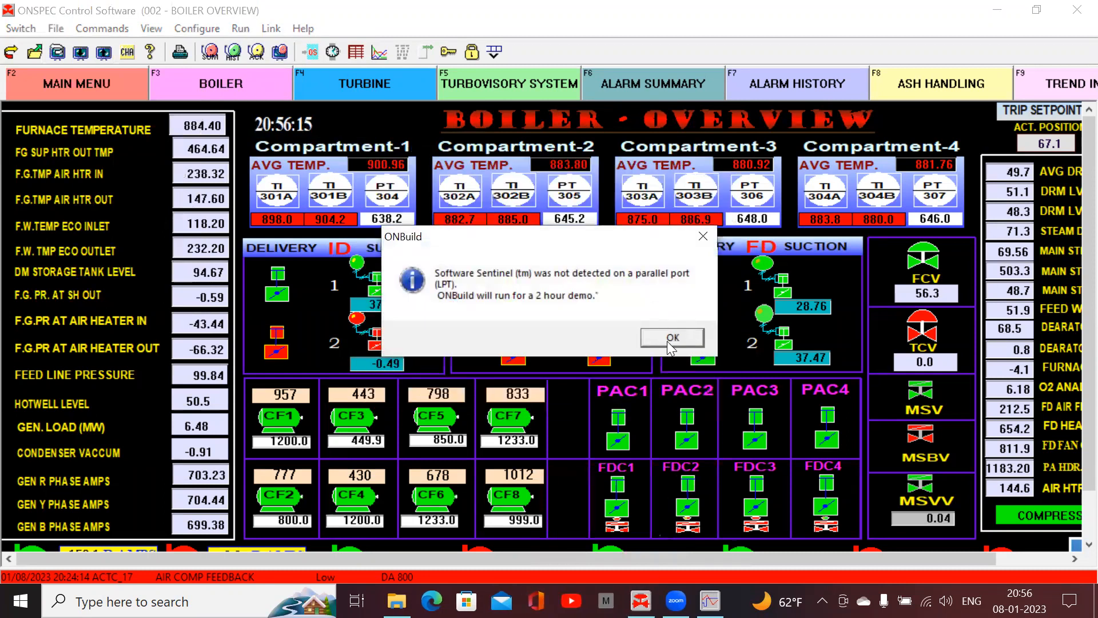
left_click(668, 338)
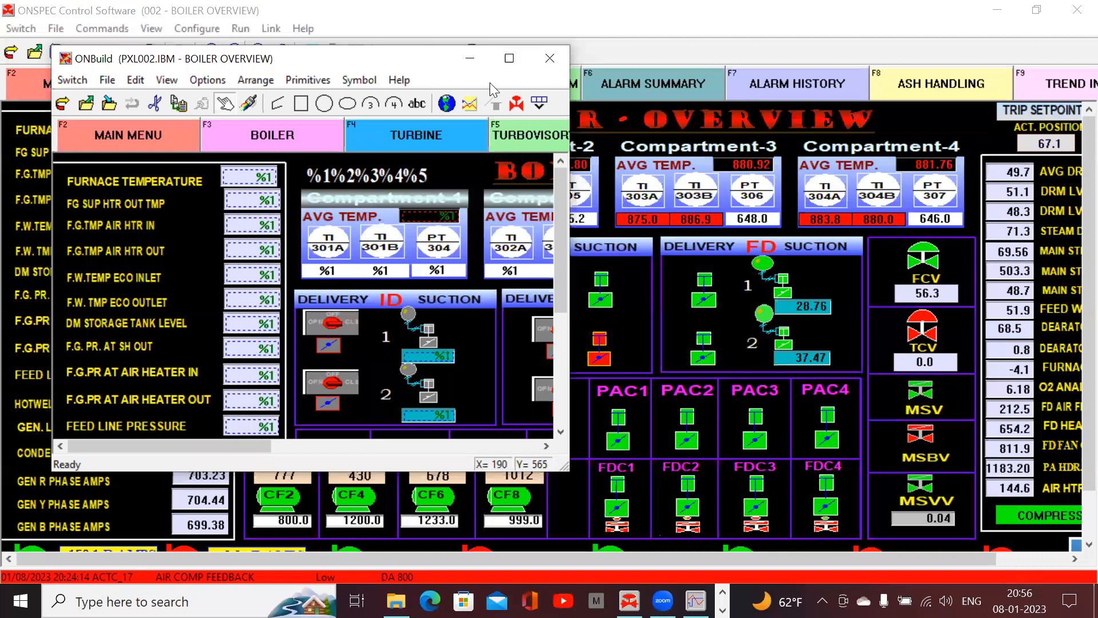
left_click(509, 58)
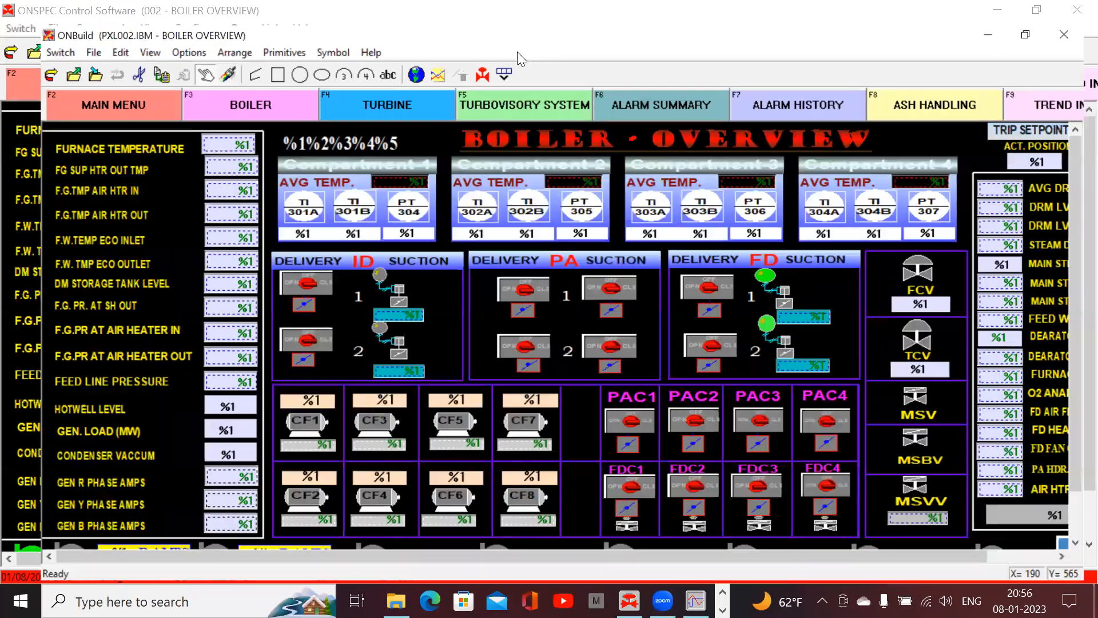
left_click(56, 29)
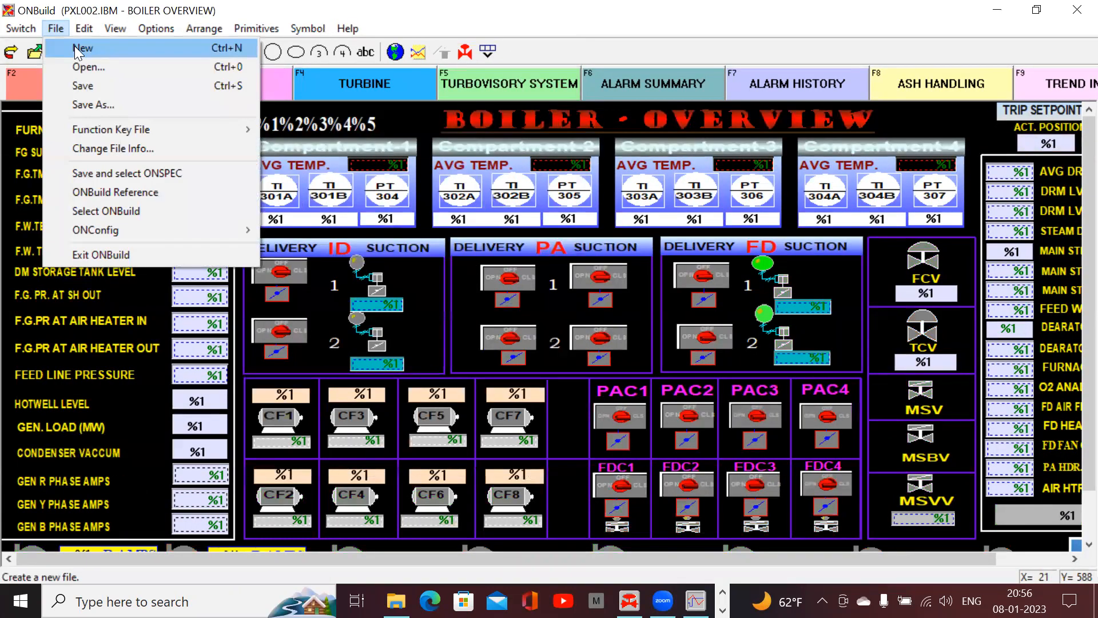
left_click(75, 48)
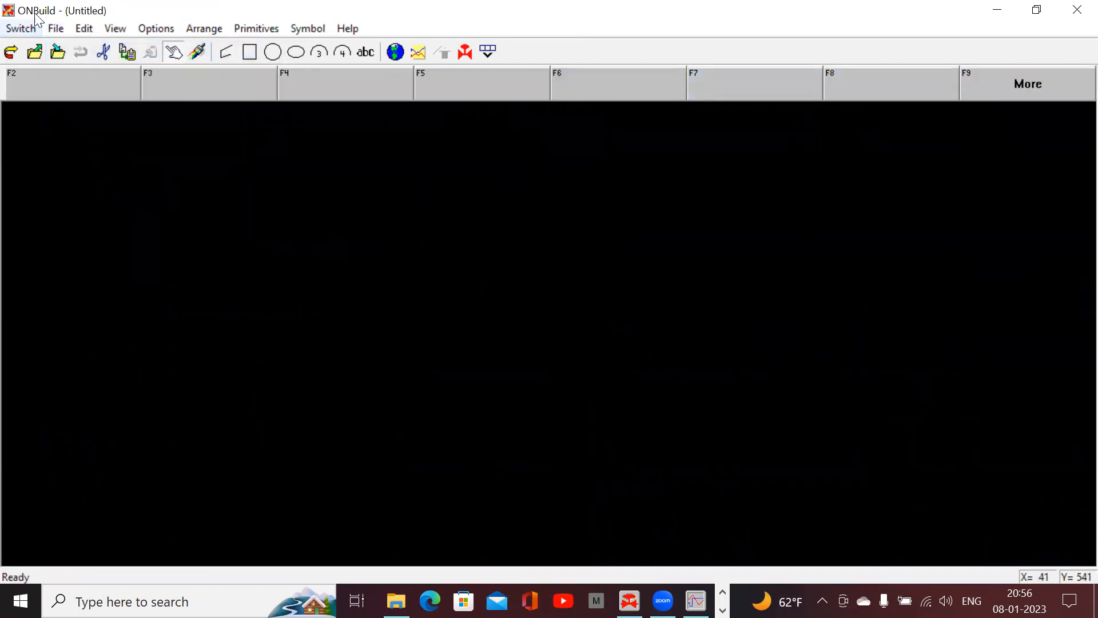
Set the new display's size to 750 wide by 200 high and move its window towards the middle of the screen.
left_click(56, 29)
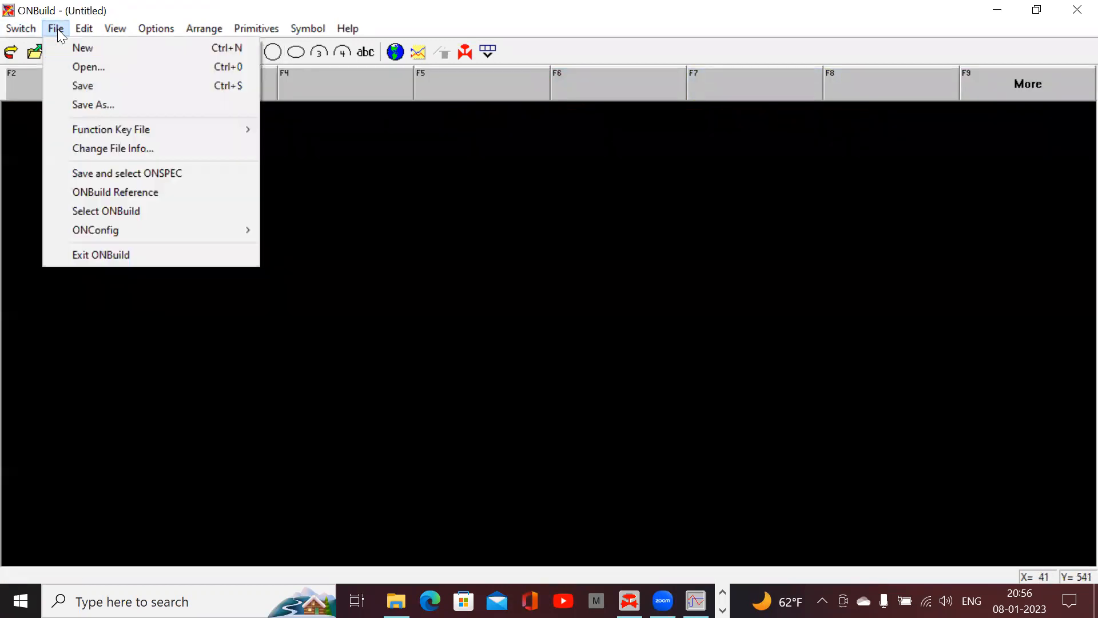
left_click(113, 150)
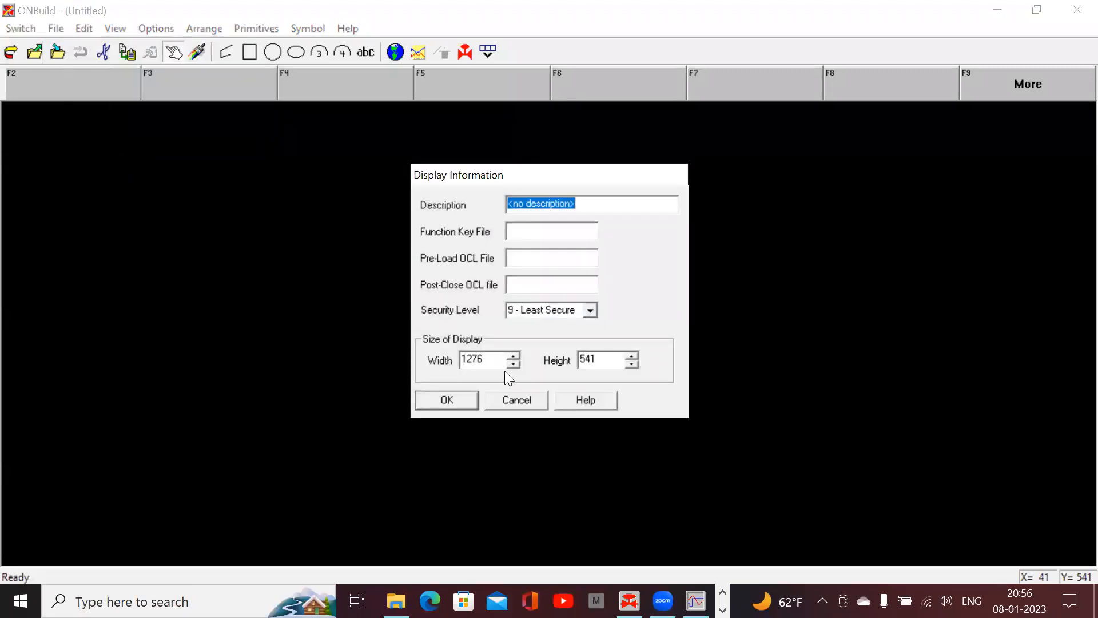
left_click_drag(495, 366, 461, 359)
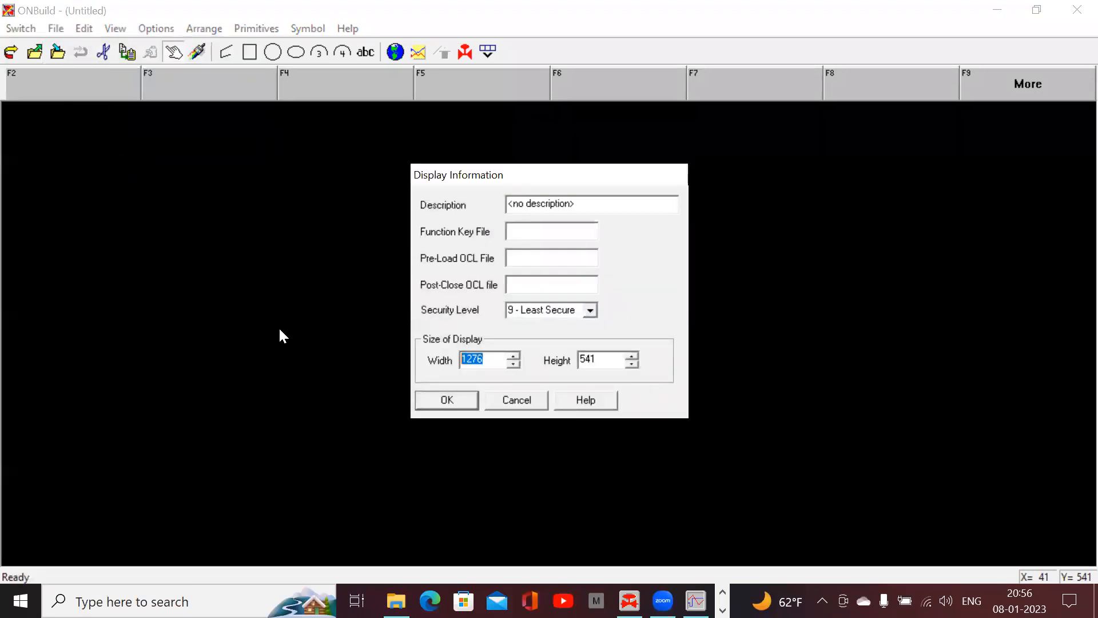
type("750")
double_click(599, 359)
type("200")
left_click(443, 404)
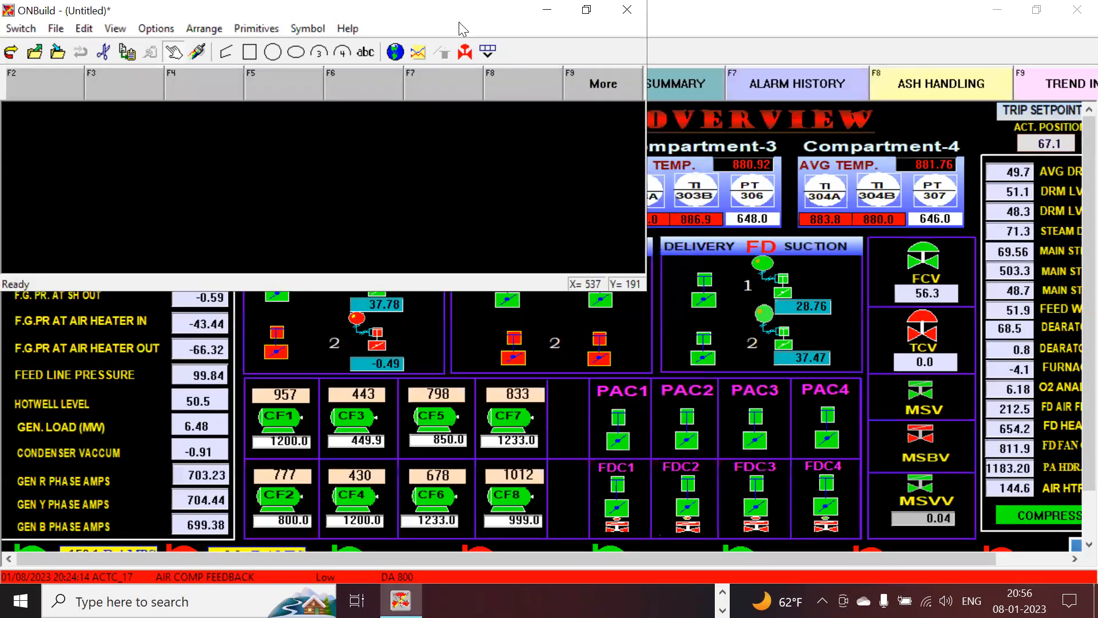
left_click_drag(460, 15, 700, 171)
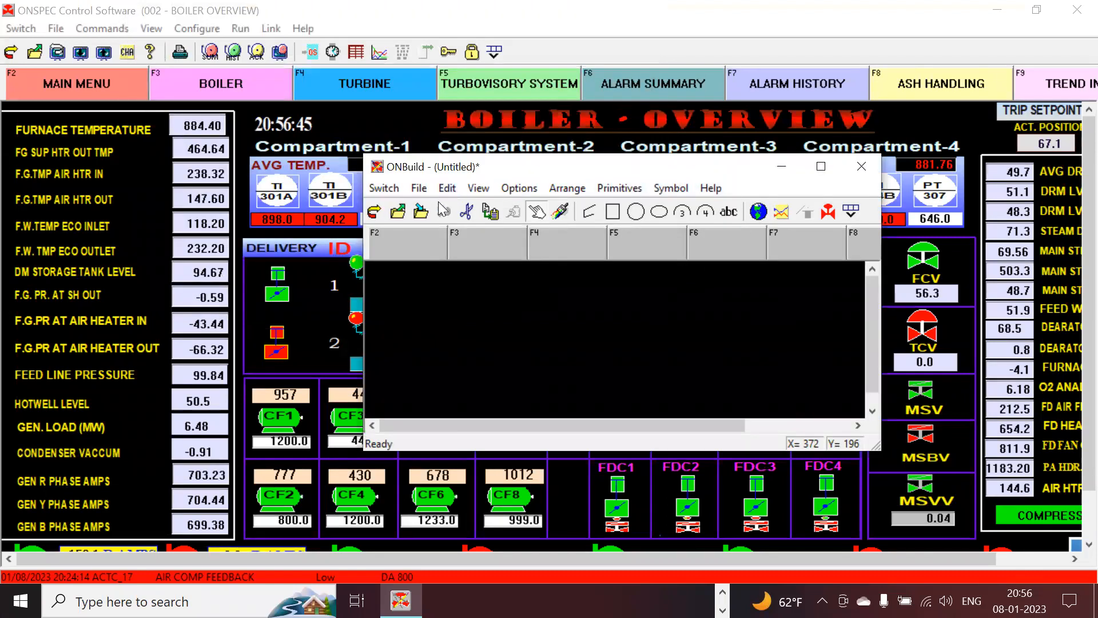
Change the display's size to 500 wide by 250 high and move its window slightly higher over the boiler overview.
left_click(420, 189)
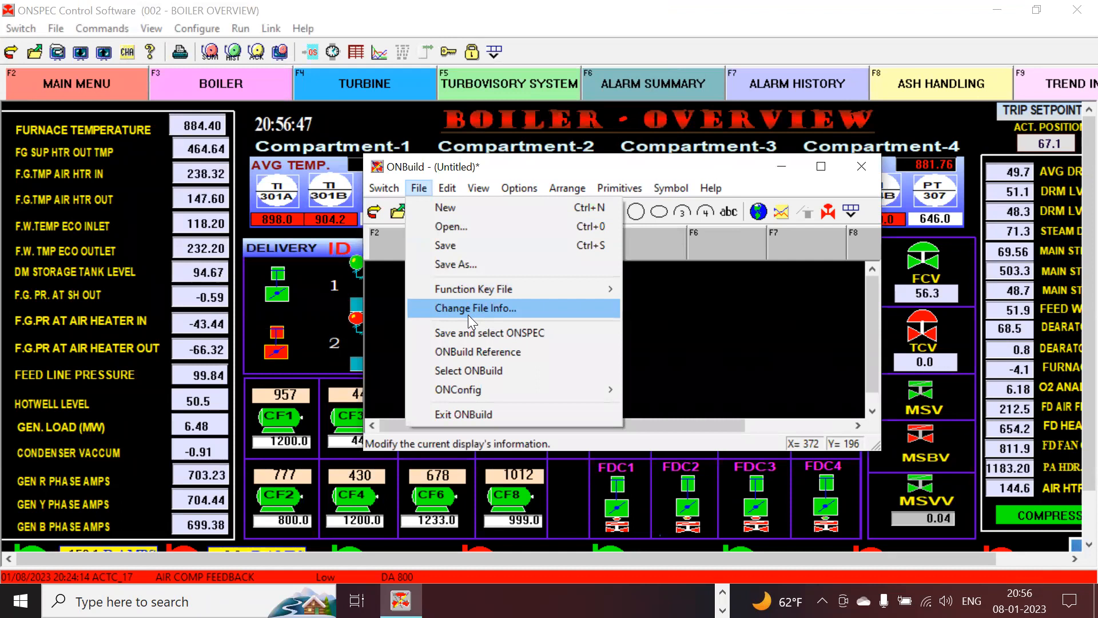
left_click(483, 311)
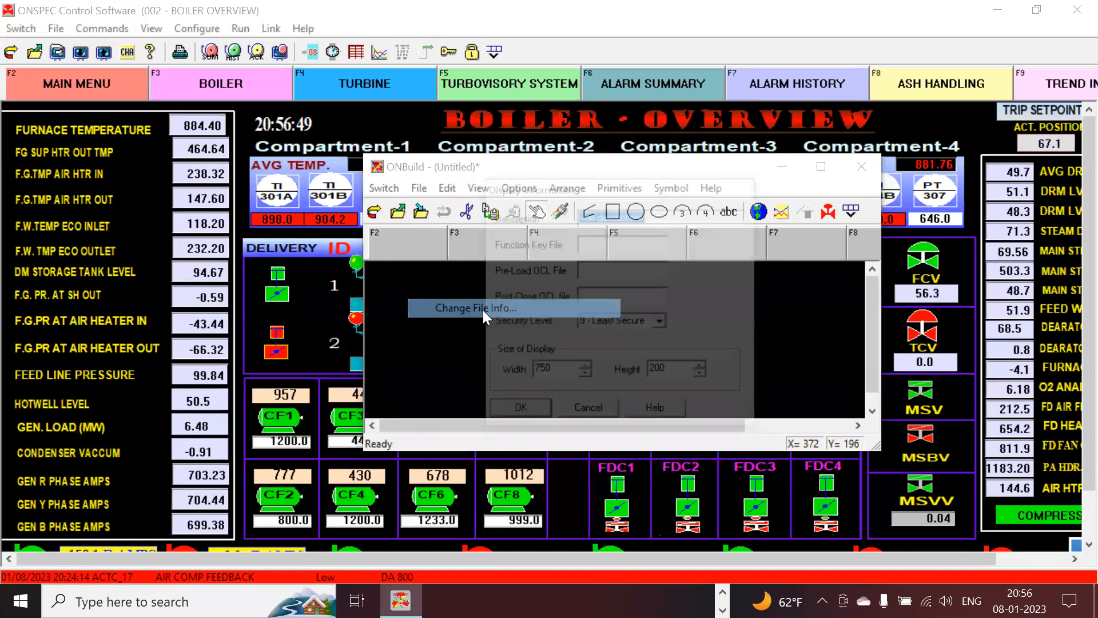
double_click(560, 373)
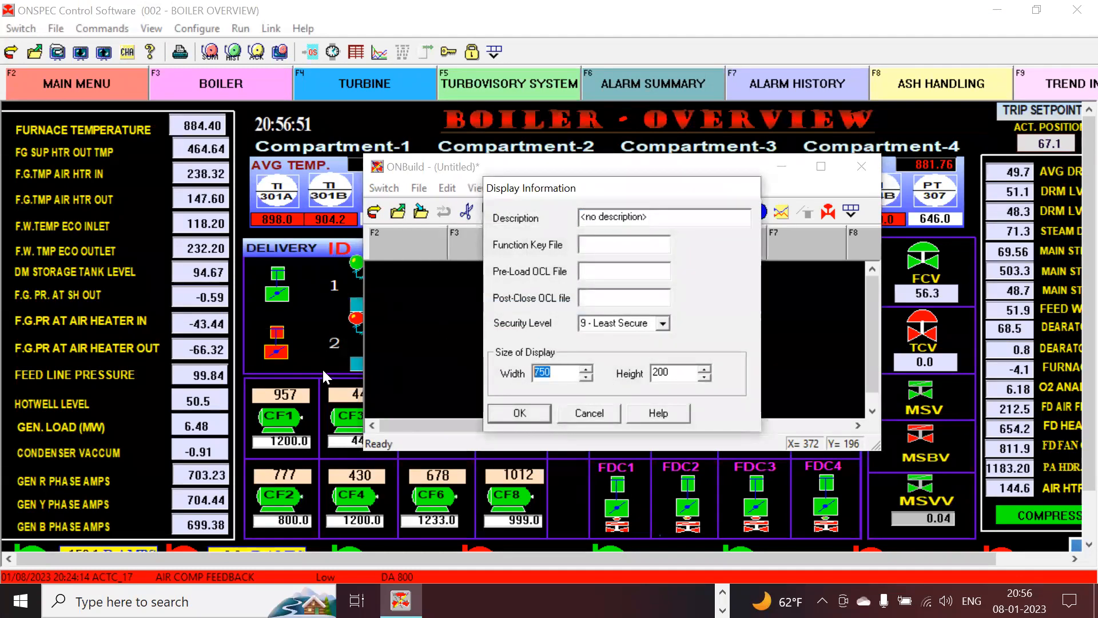
type("500")
double_click(688, 369)
type("250")
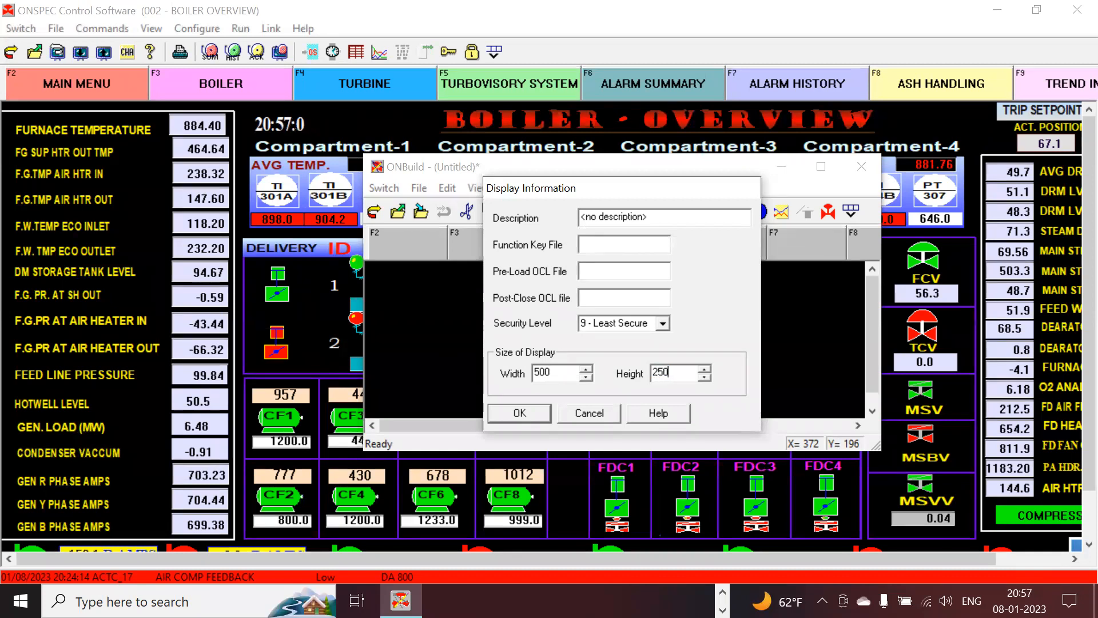
left_click(521, 413)
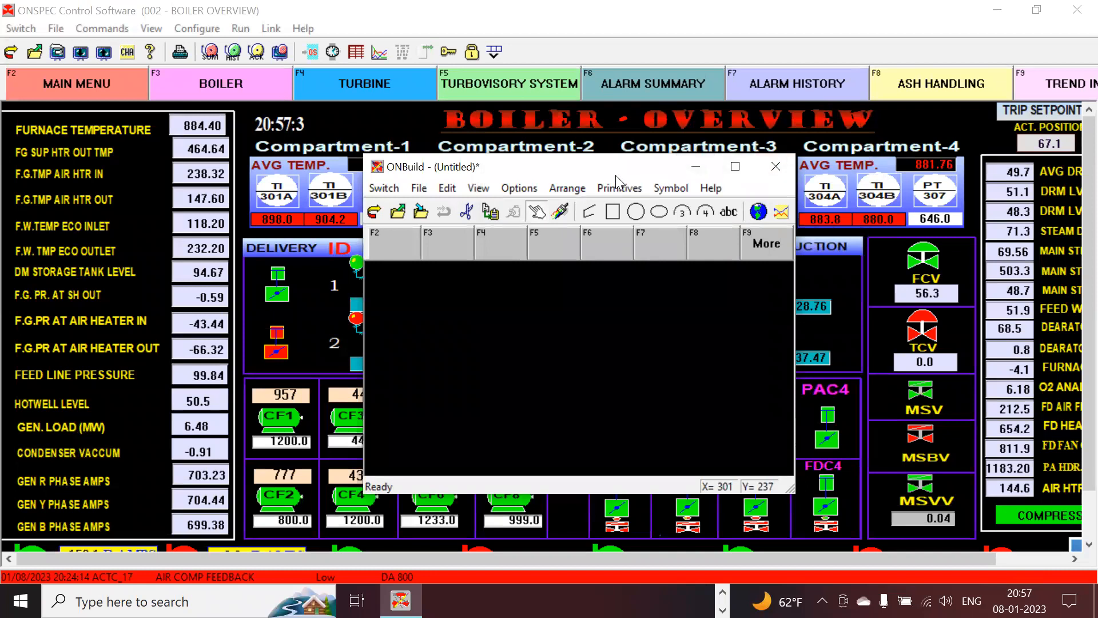
left_click_drag(621, 165, 603, 95)
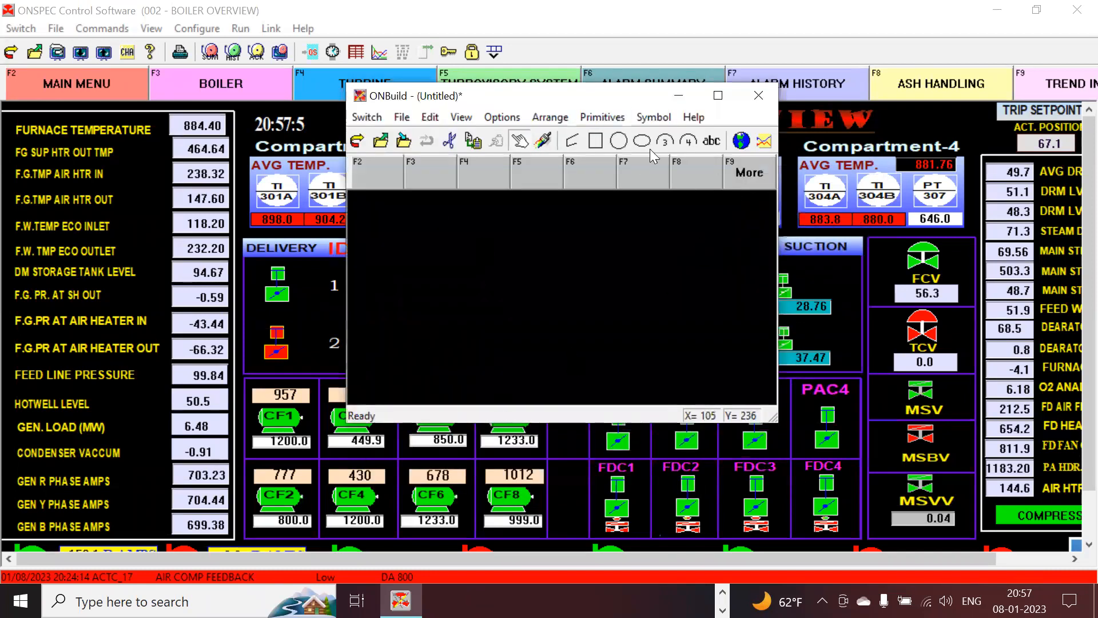
Close ONBuild without saving the untitled display and return to the ONSPEC boiler overview.
left_click(755, 96)
left_click(595, 298)
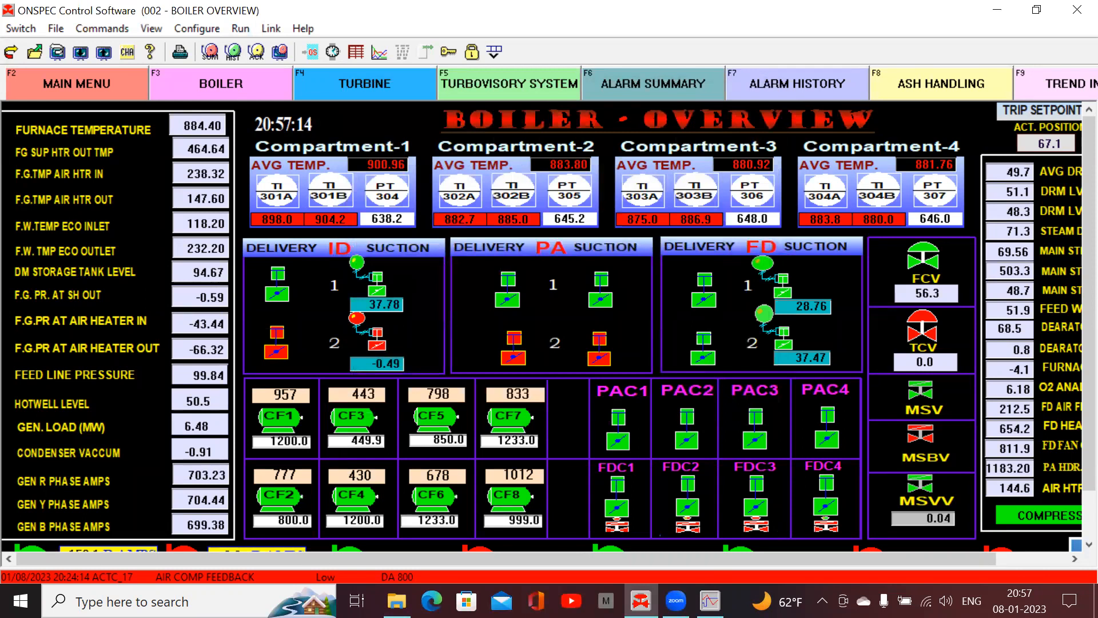
left_click(641, 601)
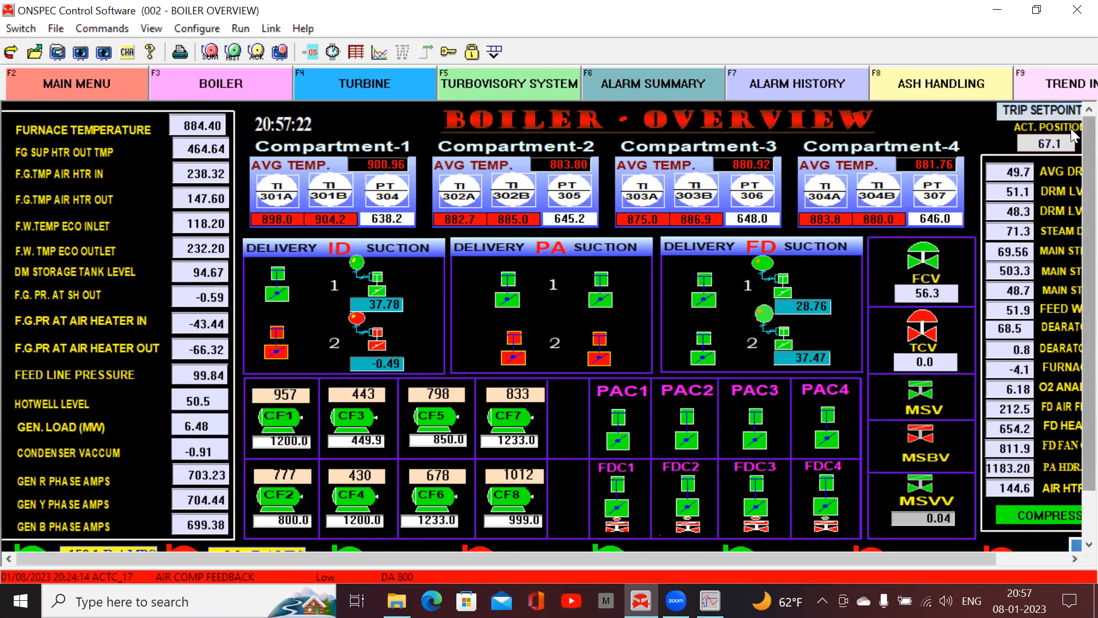
View the interlock displays of ID fan 2, PA fan 1 and PA fan 2 from the boiler overview, exiting each one.
scroll(1074, 137, "down", 3)
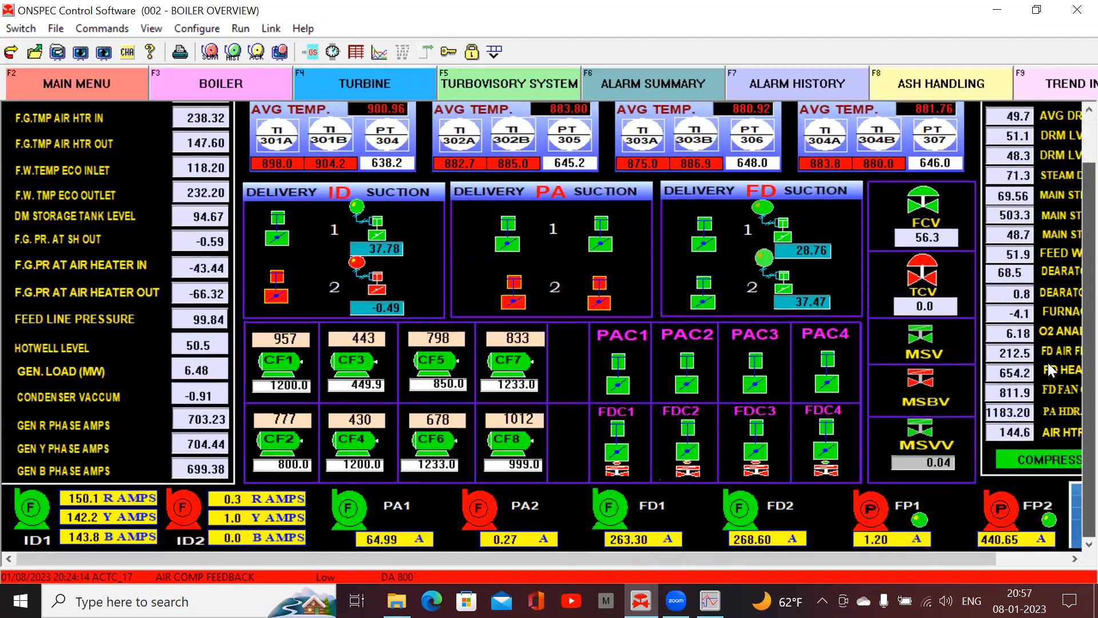
left_click(183, 509)
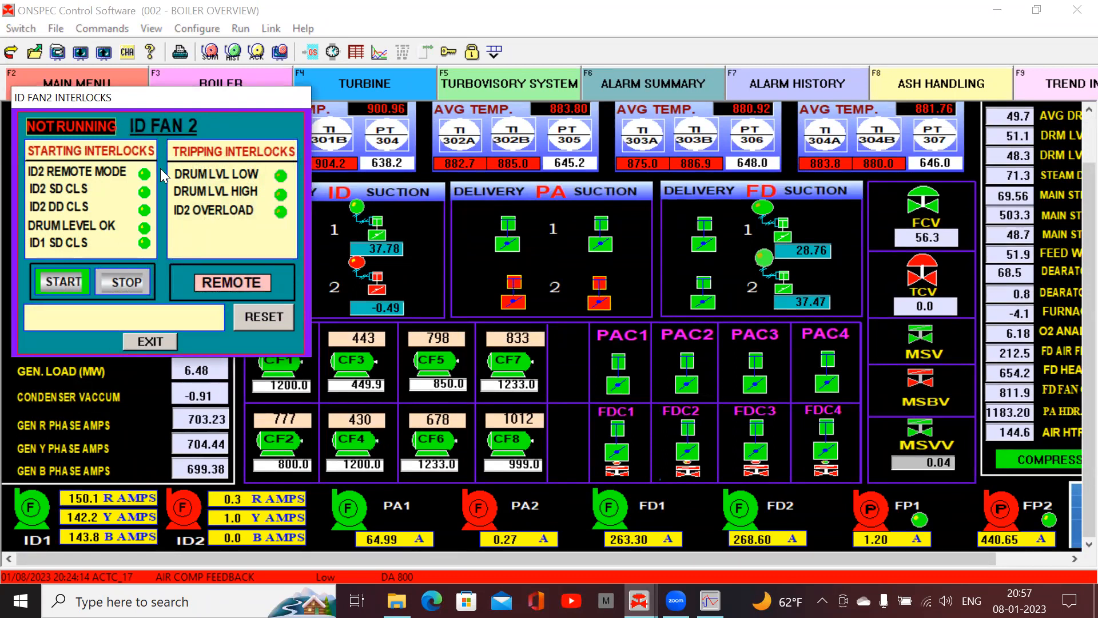
left_click(150, 340)
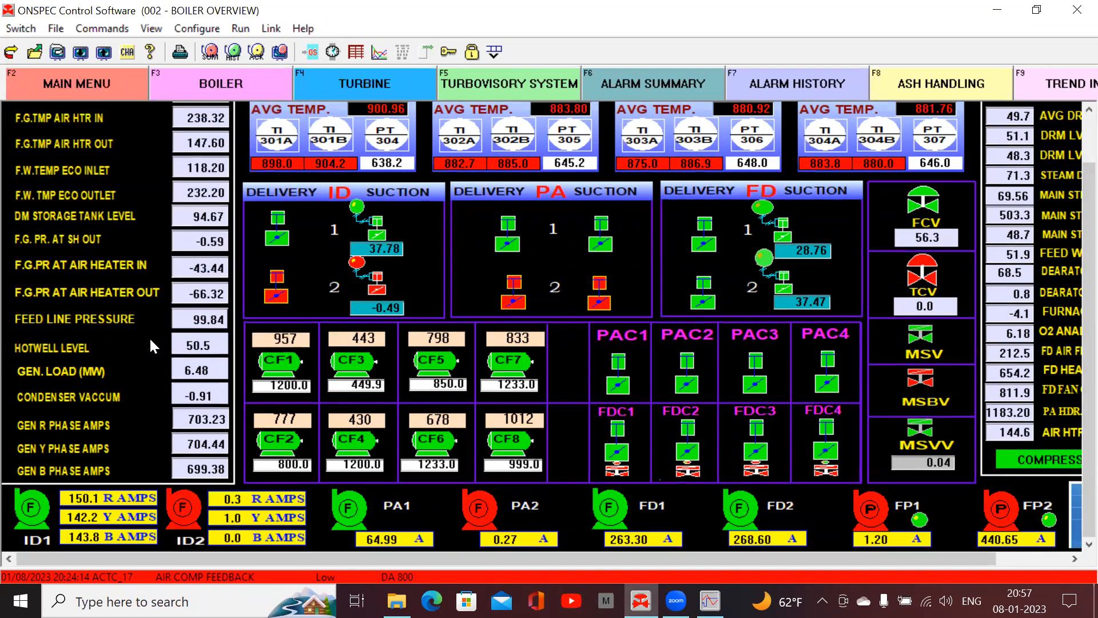
left_click(349, 518)
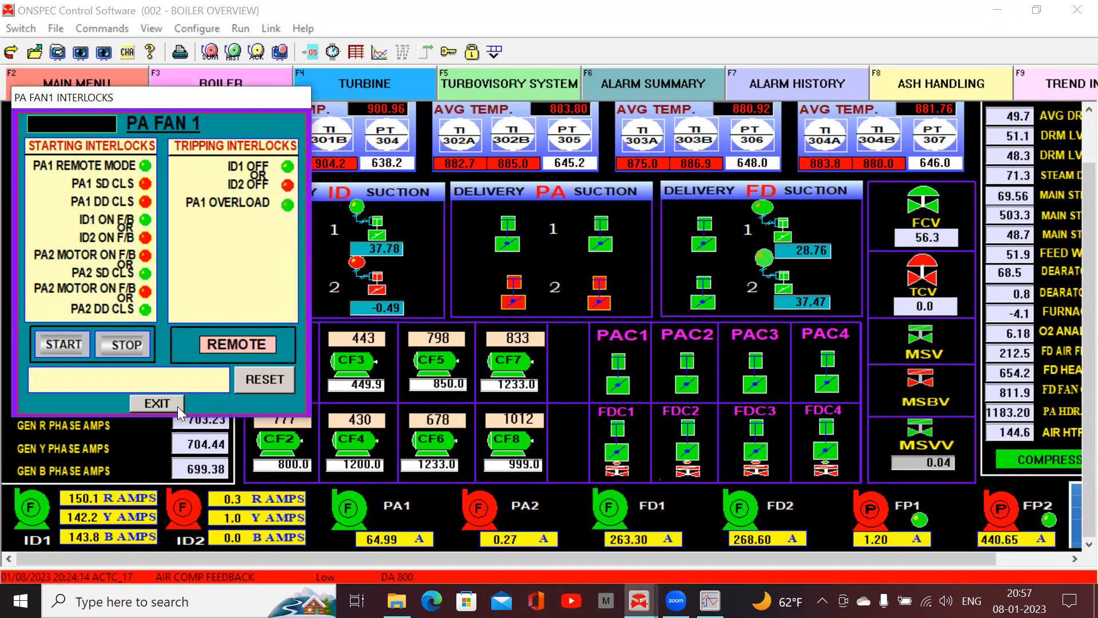
left_click(161, 403)
left_click(151, 407)
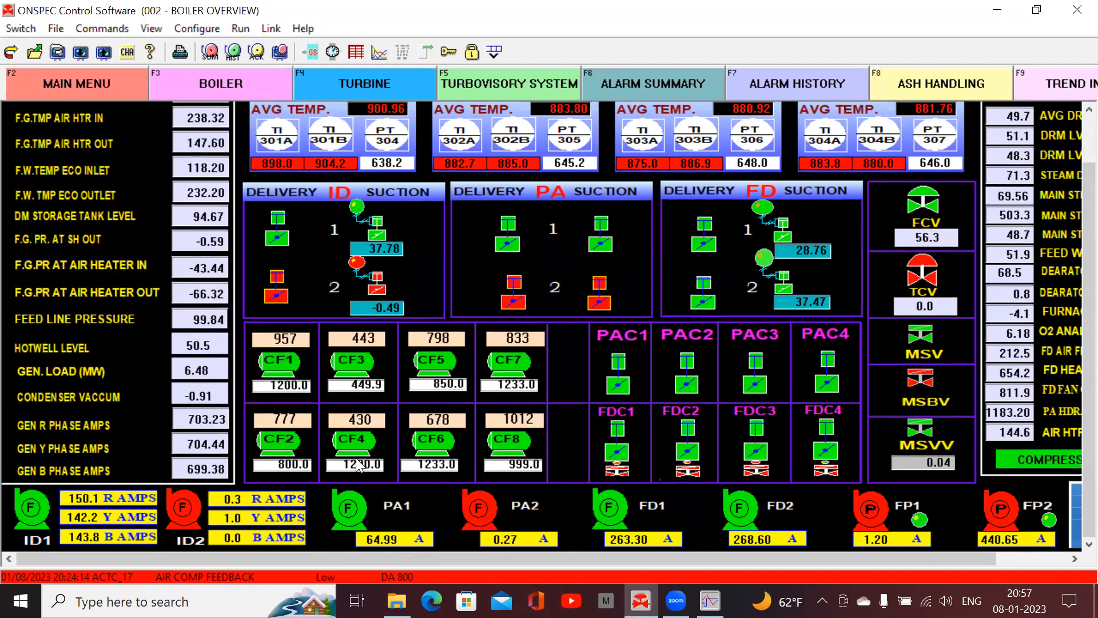
left_click(479, 509)
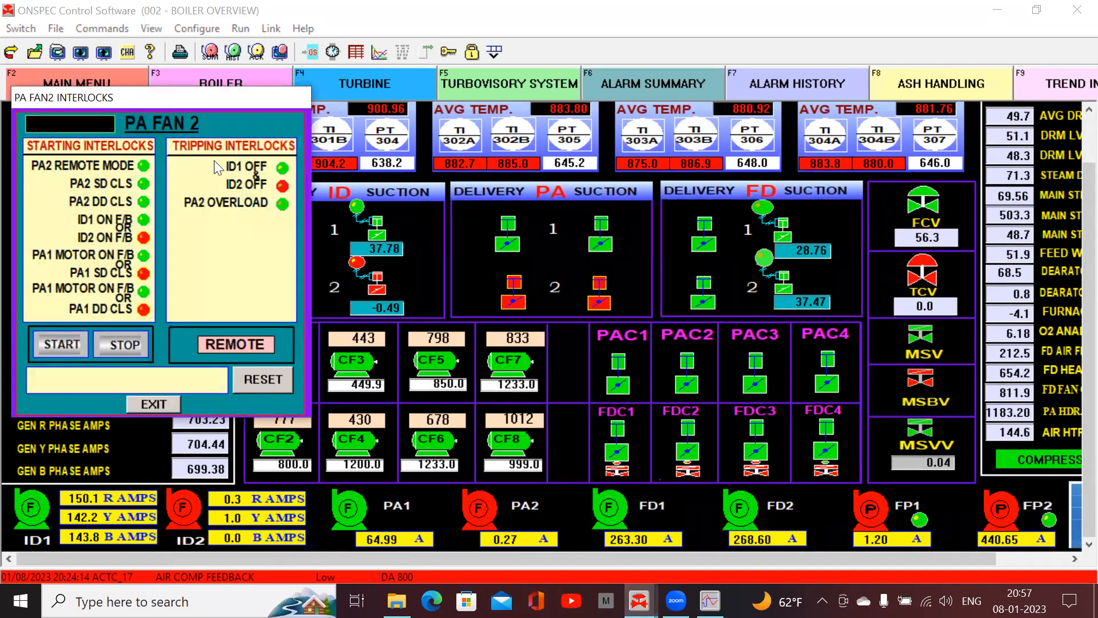
left_click(151, 402)
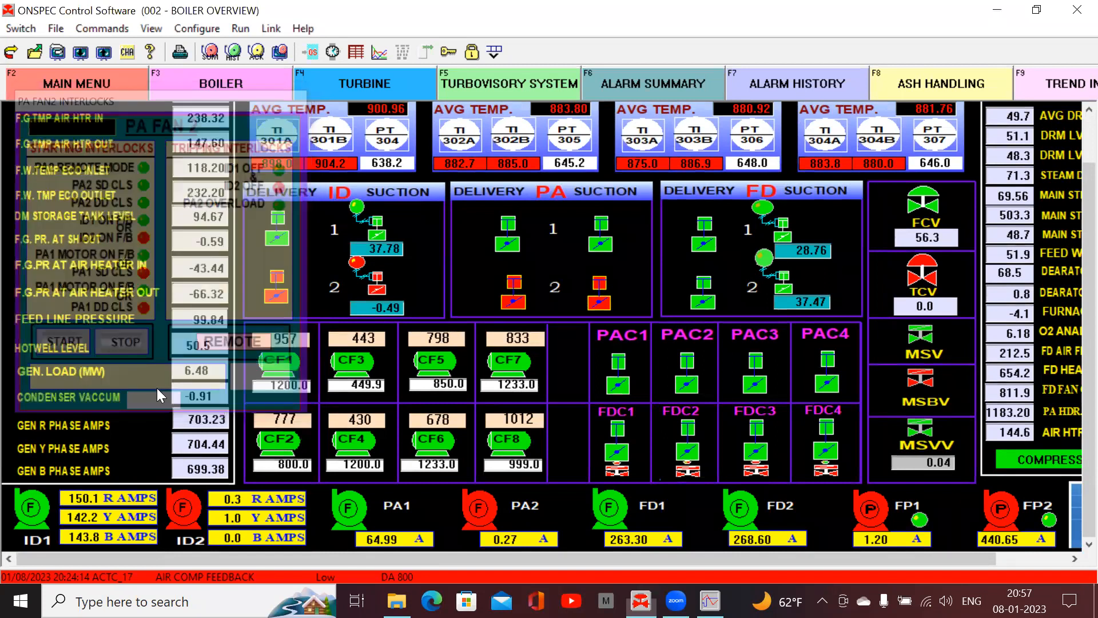
Launch ONBuild from ONSPEC, dismiss its startup message and maximise its window.
left_click(56, 29)
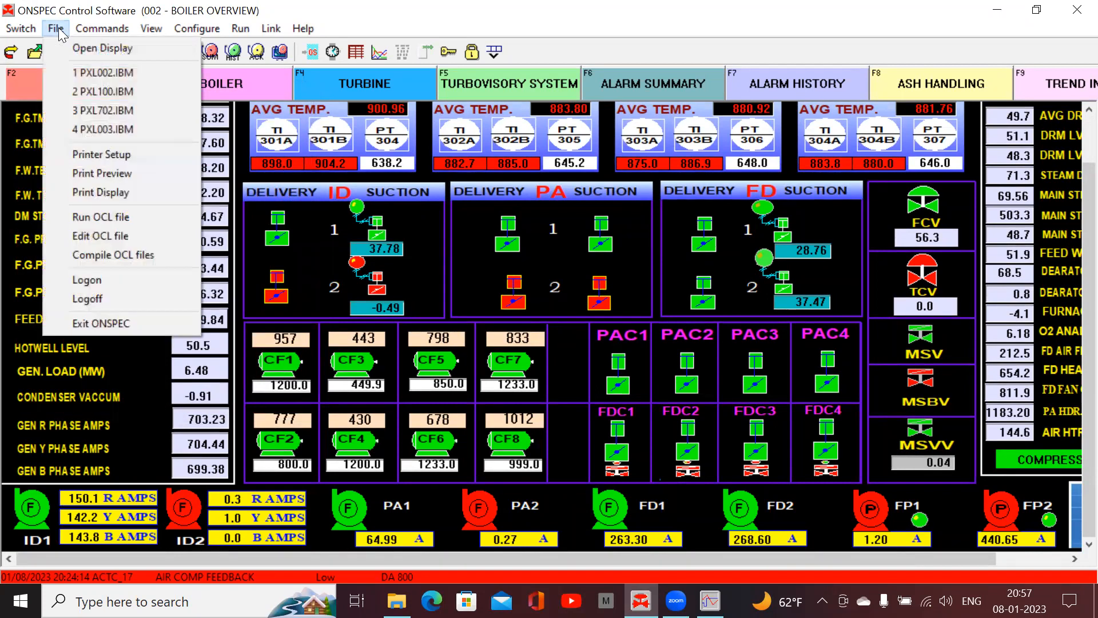
mouse_move(238, 27)
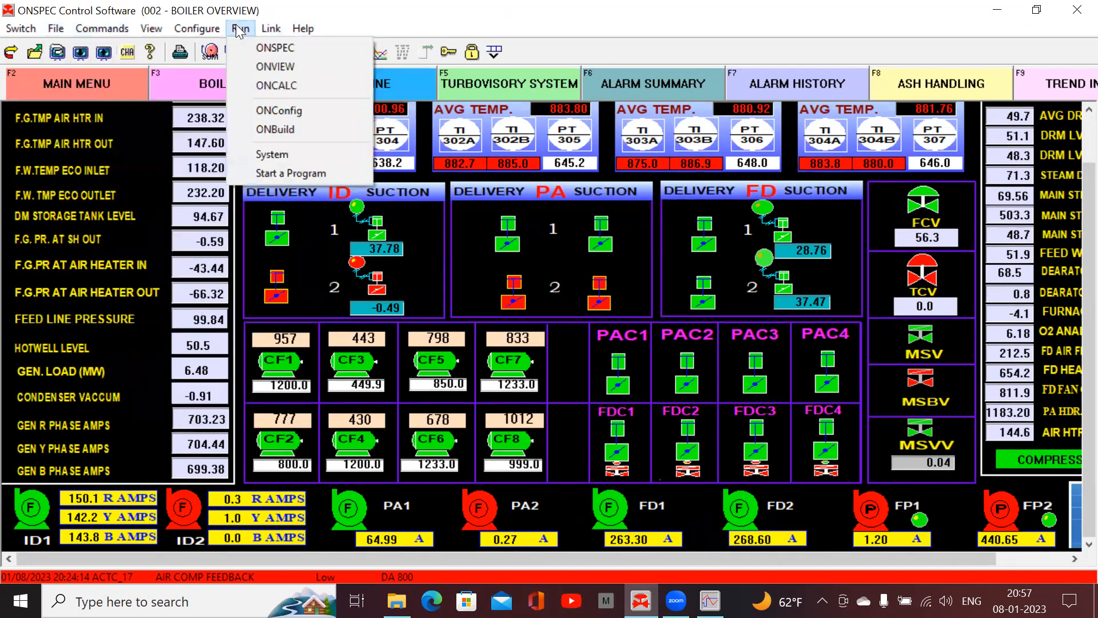
left_click(272, 131)
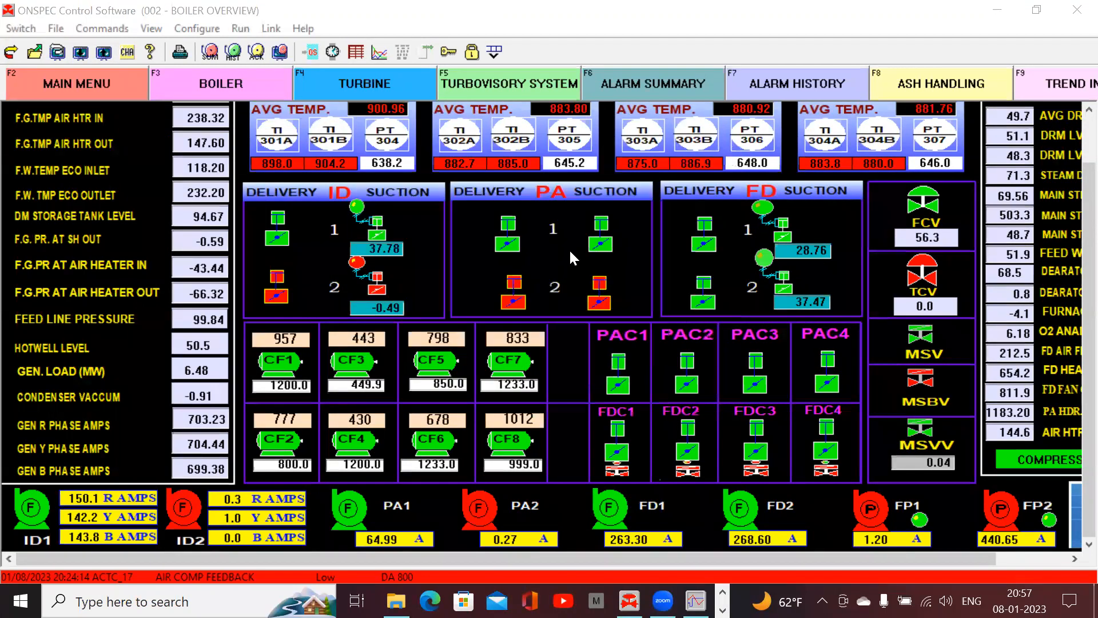
left_click(656, 337)
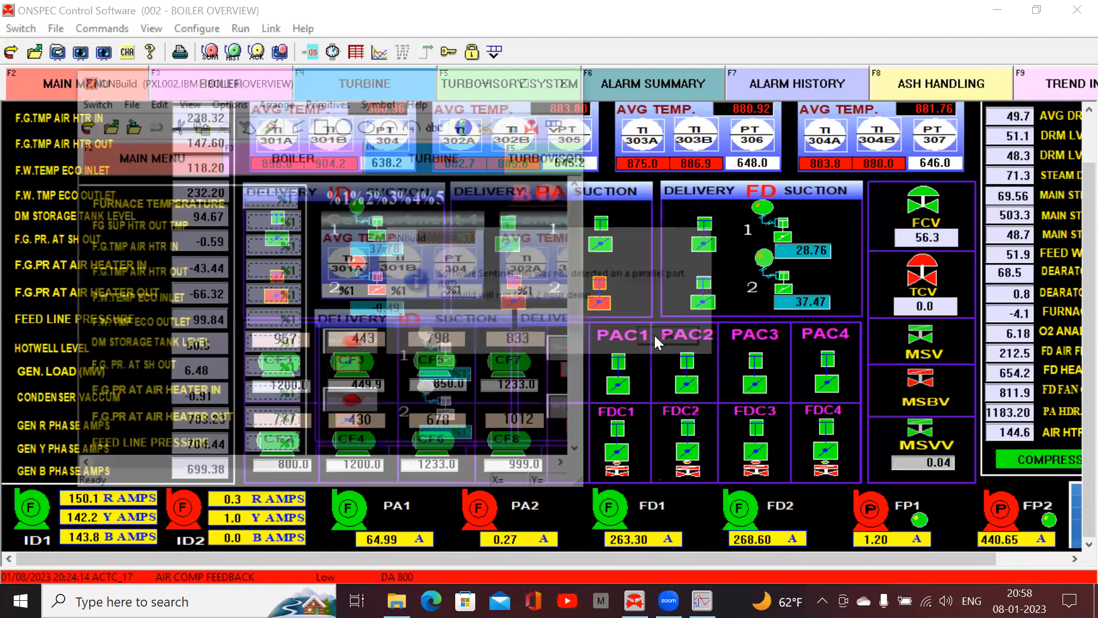
left_click(532, 82)
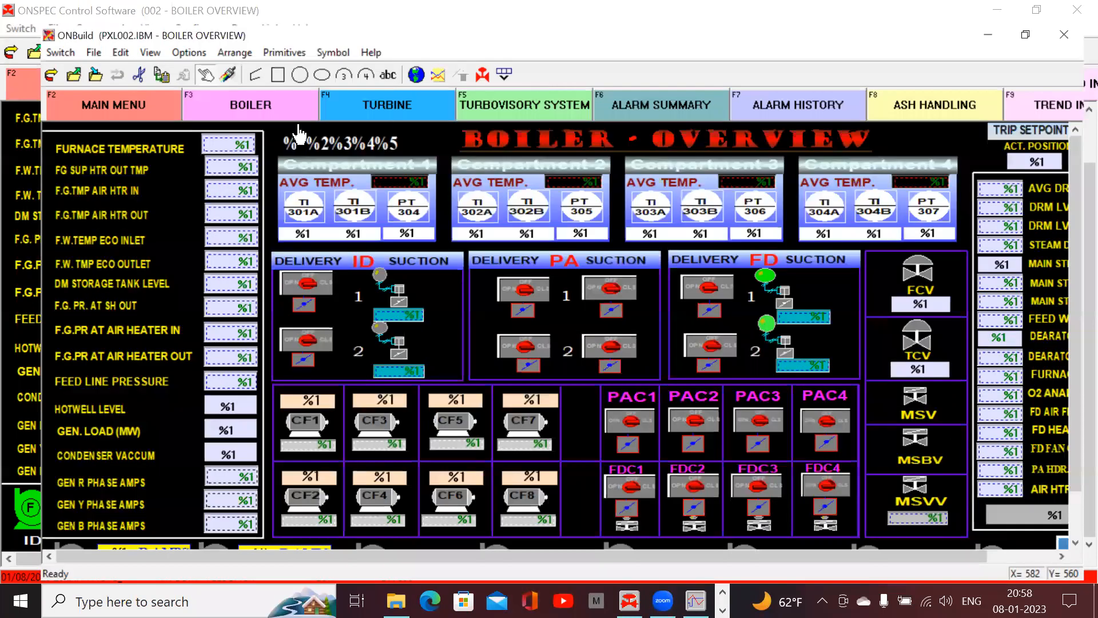
Open display 702 - ID FAN2 INTERLOCKS in ONBuild.
left_click(58, 28)
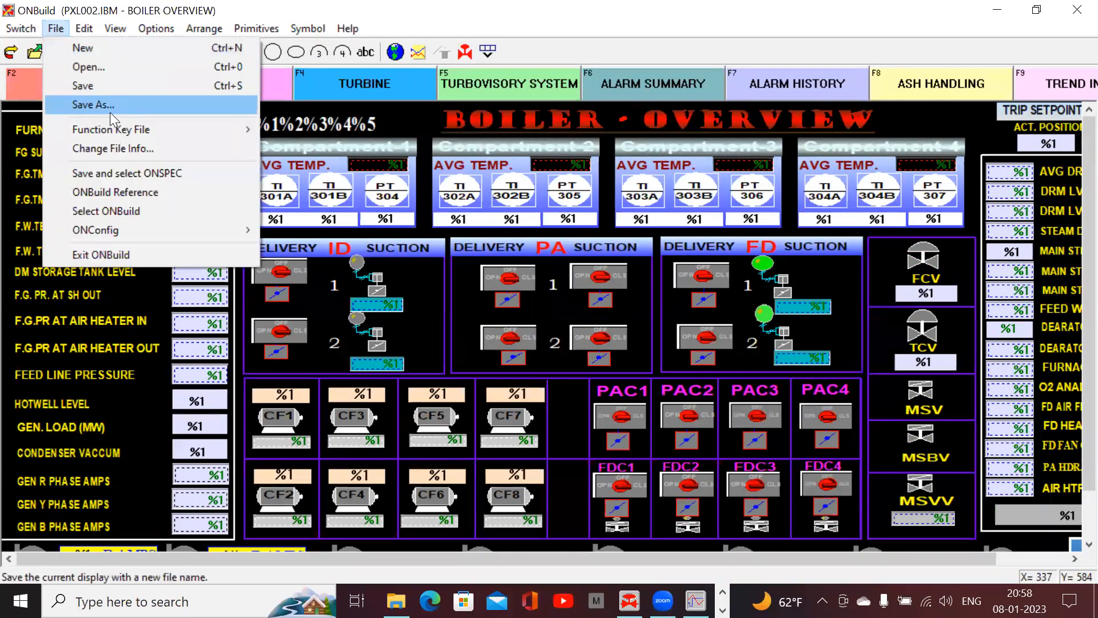
left_click(109, 67)
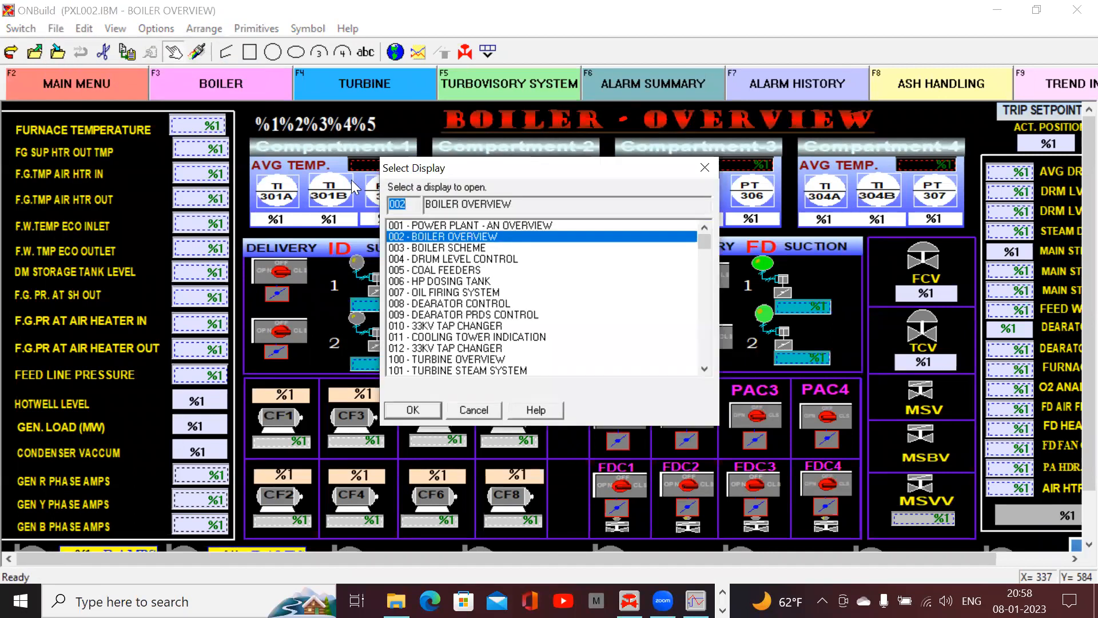
mouse_move(708, 241)
left_mouse_down()
mouse_move(706, 330)
mouse_move(705, 305)
left_mouse_up()
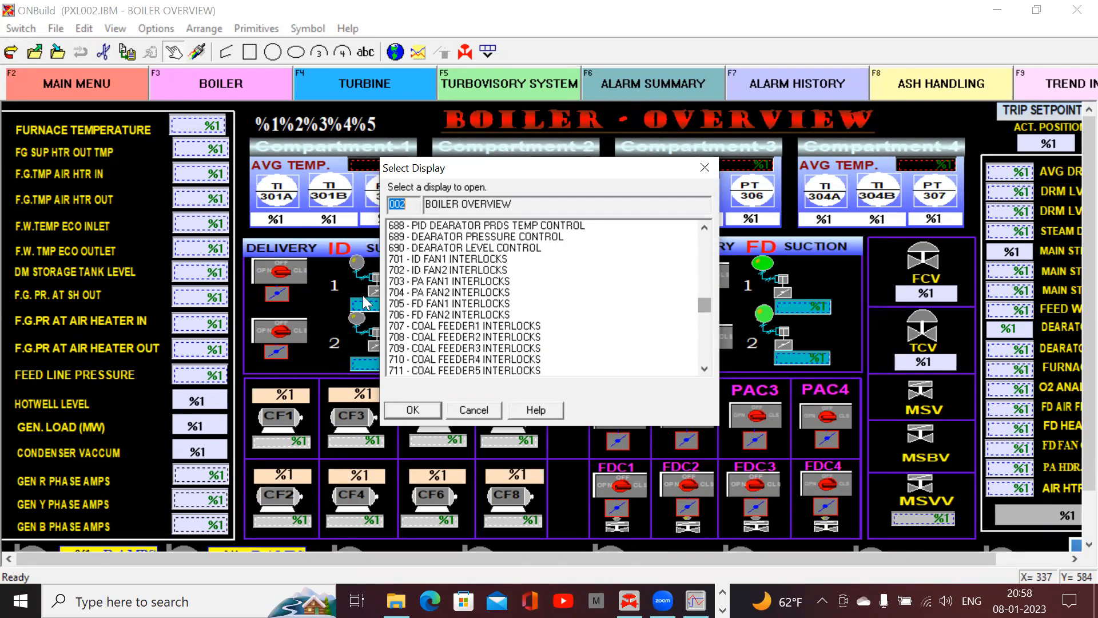
left_click(448, 269)
left_click(413, 409)
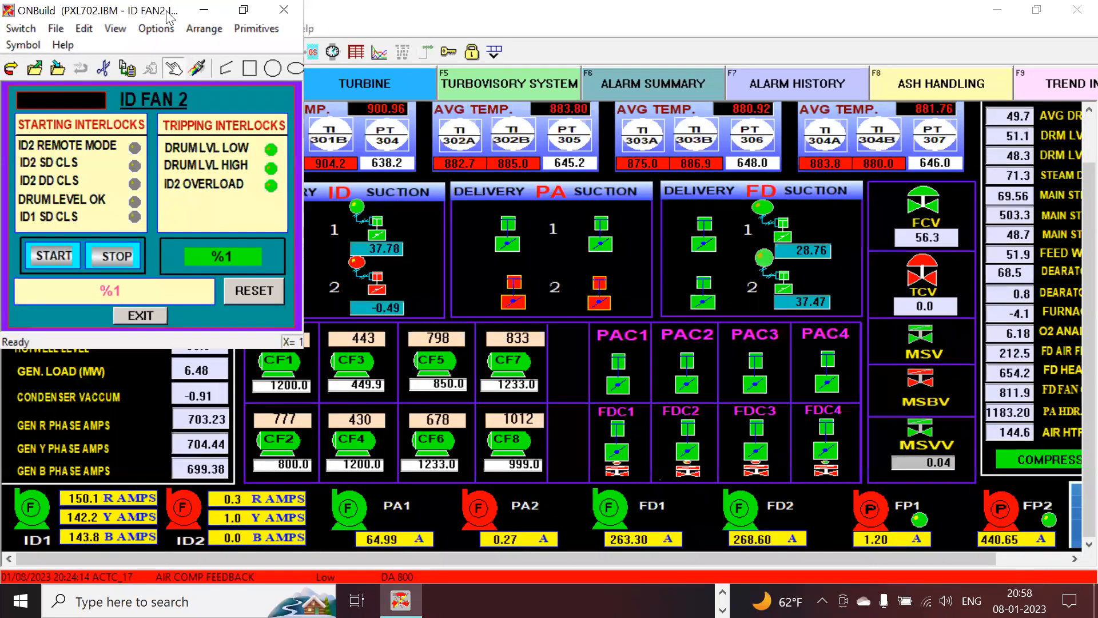
Move the ID fan 2 display's window over the middle of the boiler overview, between the ID and FD fan sections.
left_click_drag(168, 14, 376, 149)
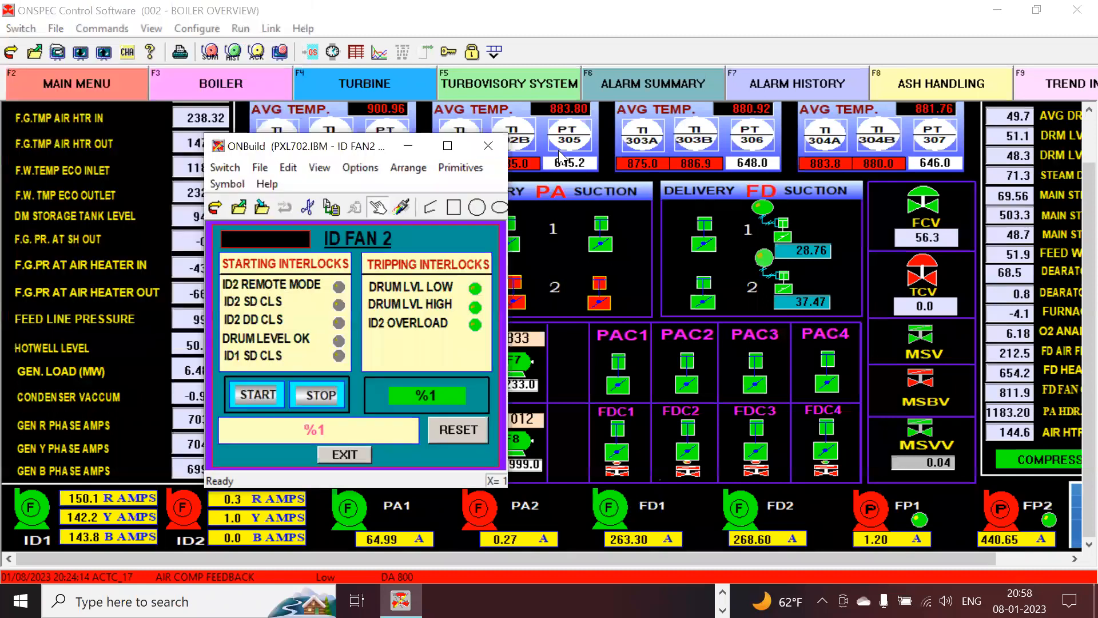
left_click(447, 148)
left_click_drag(132, 14, 628, 148)
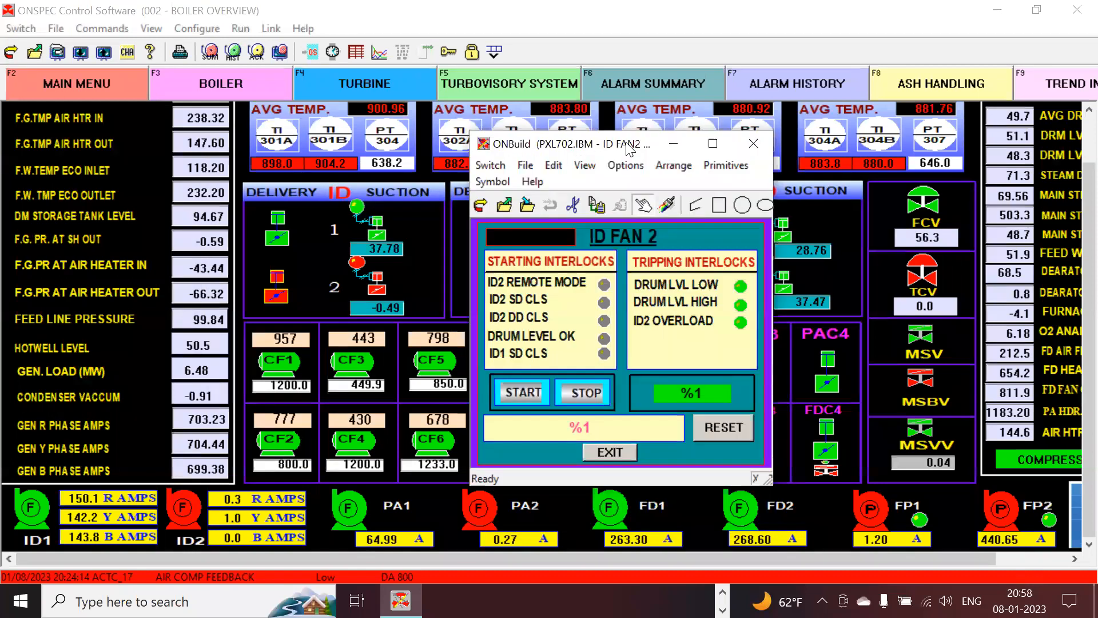
Check the width and height in the ID fan 2 display's file information, then close it without changes.
left_click(528, 169)
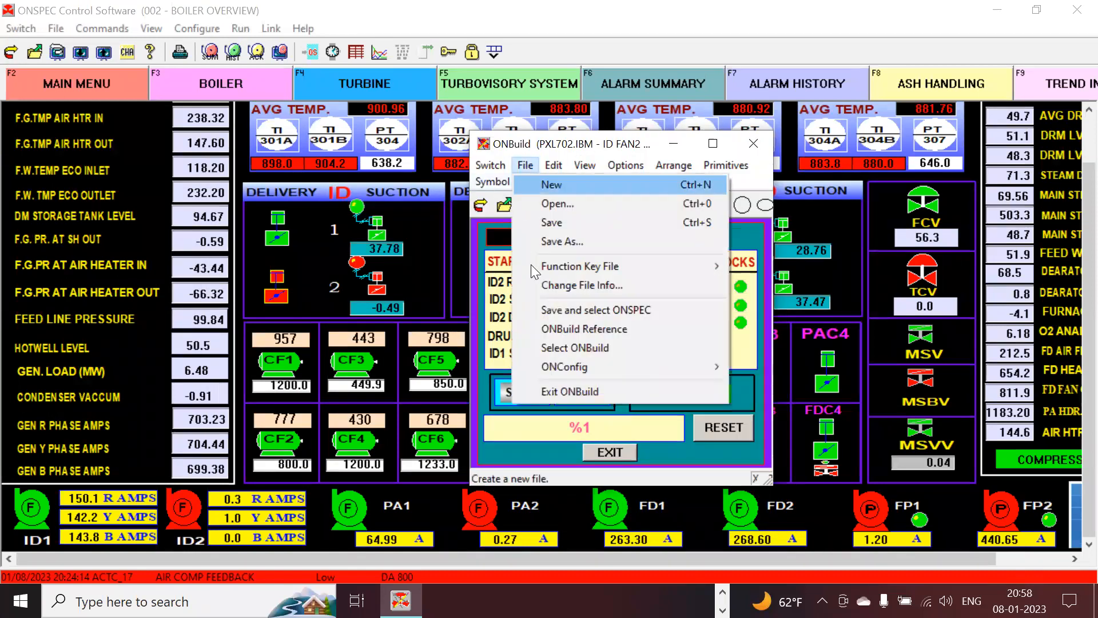
left_click(594, 285)
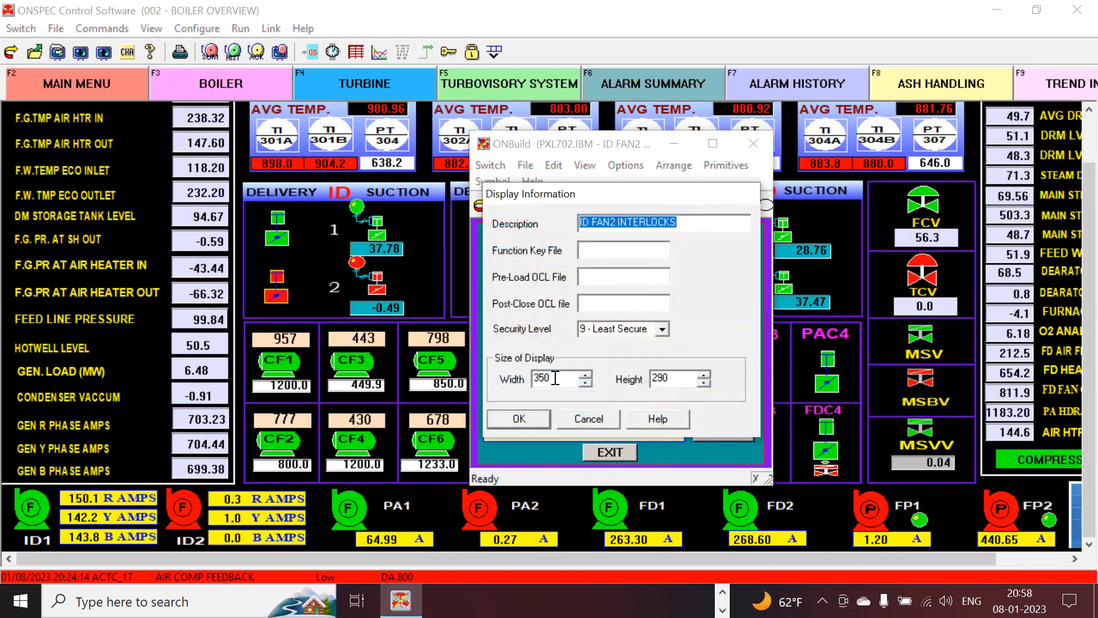
left_click(555, 378)
double_click(555, 378)
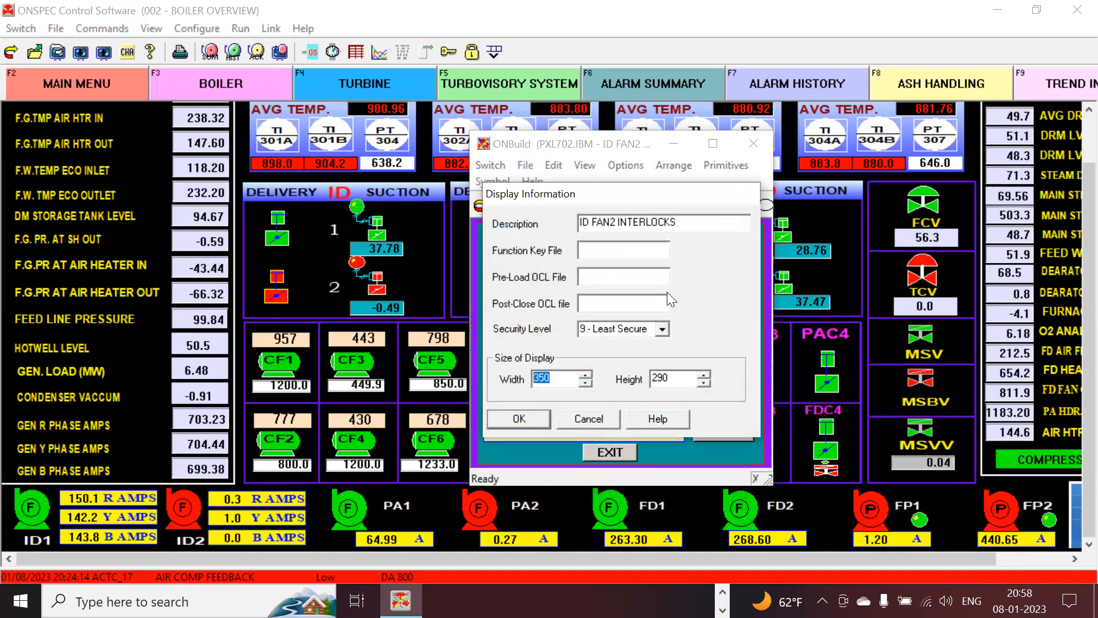
left_click(676, 378)
double_click(677, 377)
left_click(578, 417)
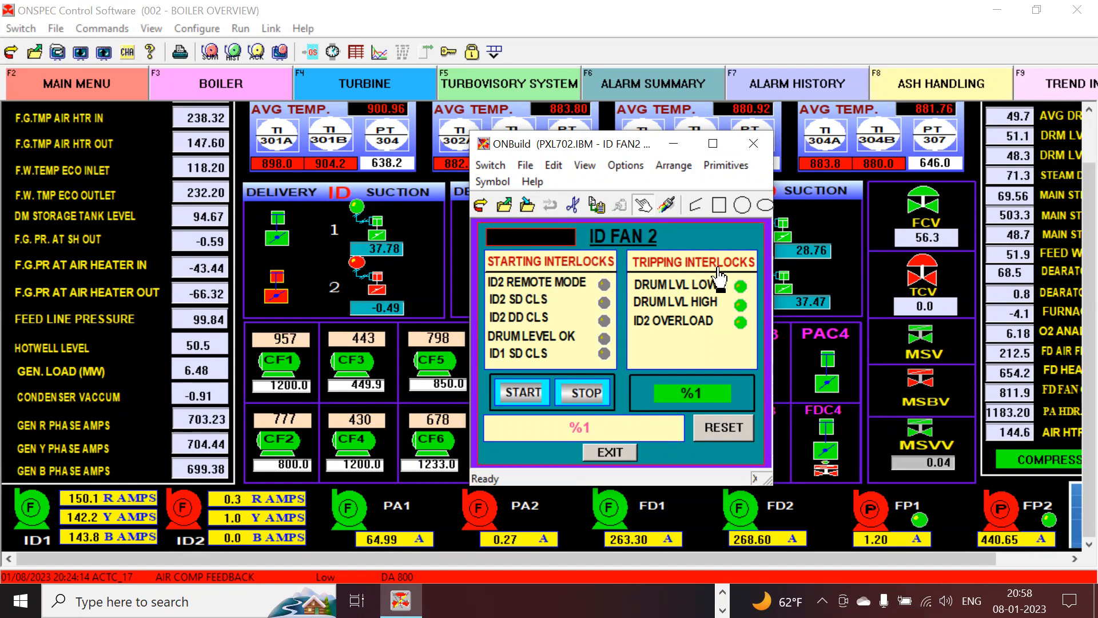
Open the STARTING INTERLOCKS heading's text for editing and set its justification to Right.
left_click(578, 265)
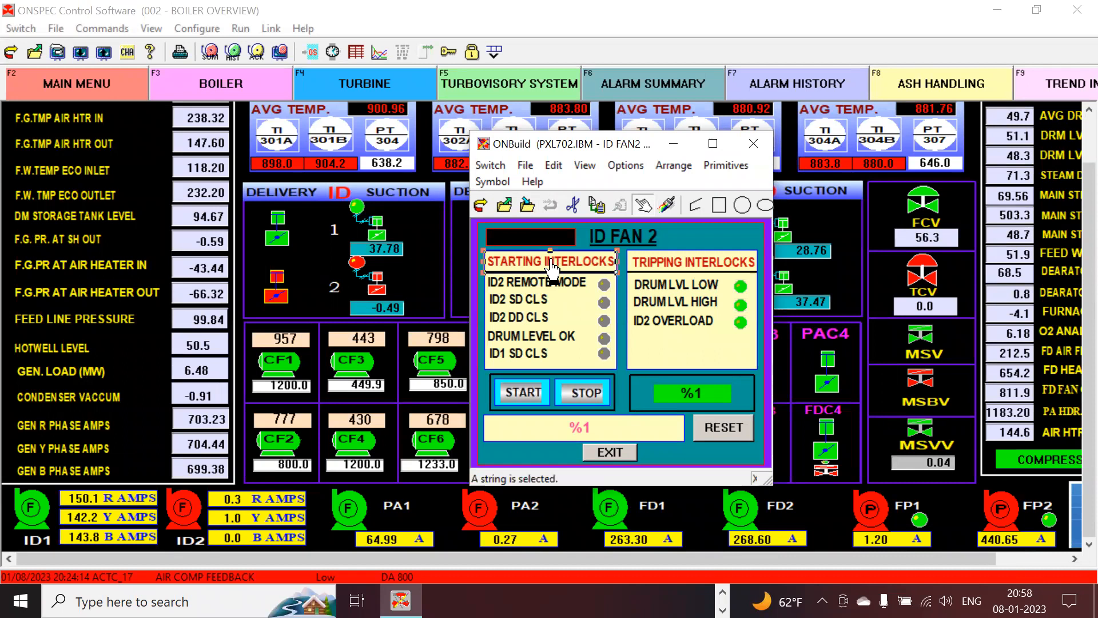
right_click(553, 265)
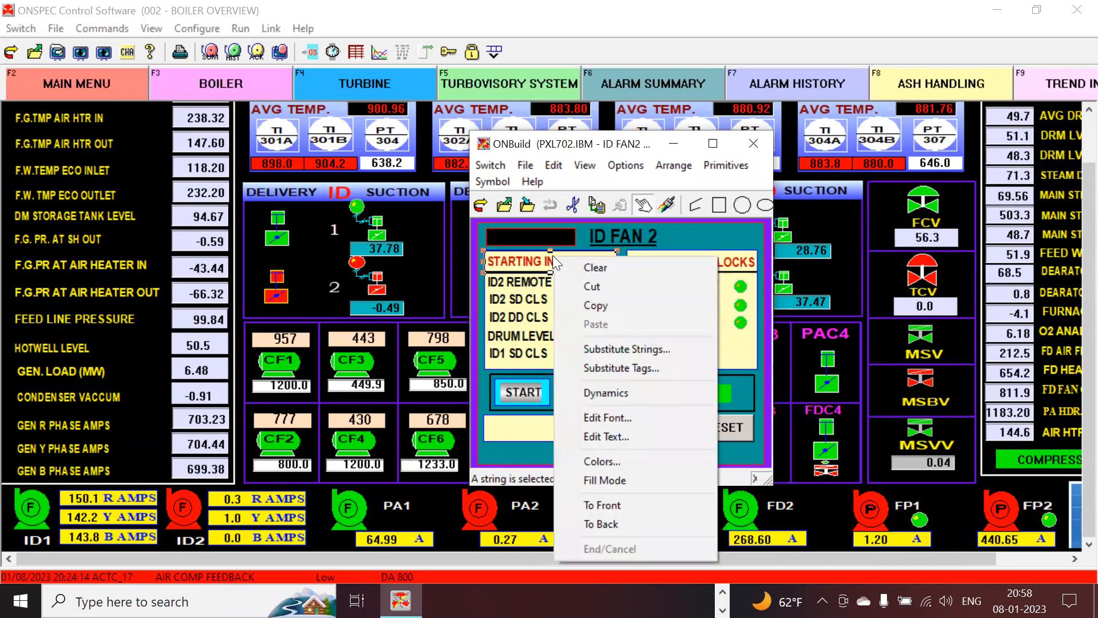
left_click(621, 436)
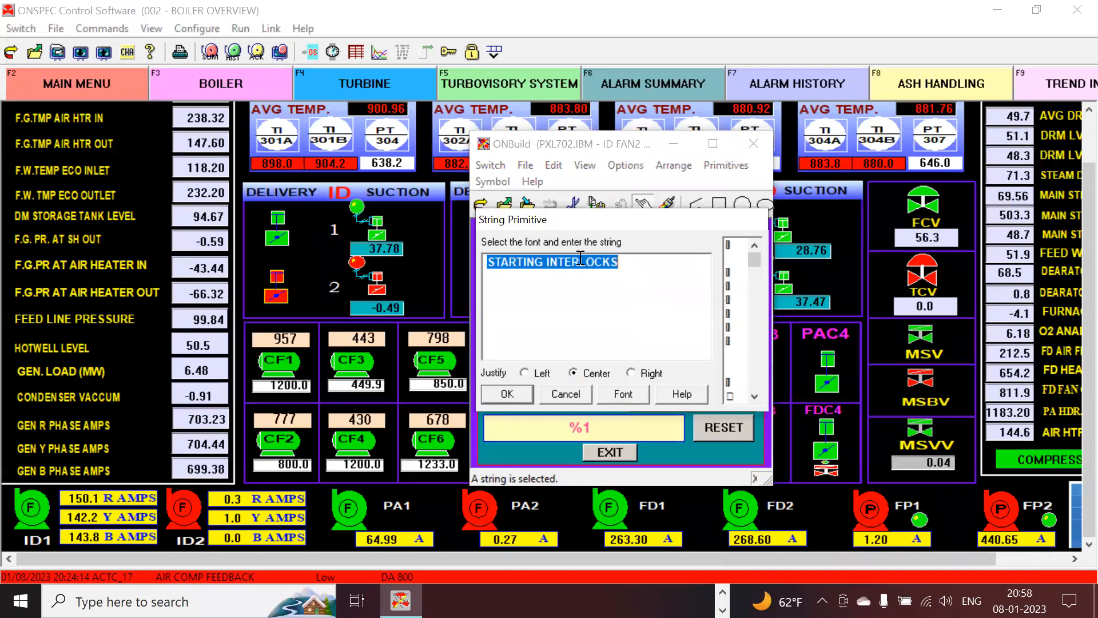
left_click(624, 276)
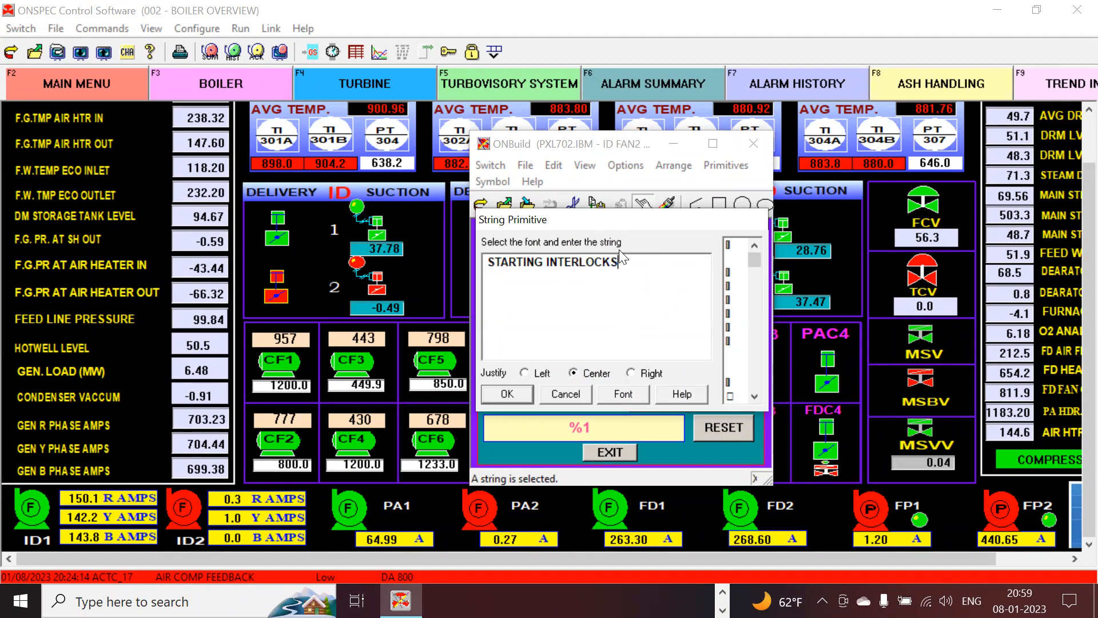
left_click(523, 377)
left_click(571, 379)
left_click(637, 376)
Set the STARTING INTERLOCKS heading's font style to Bold Italic.
left_click(617, 394)
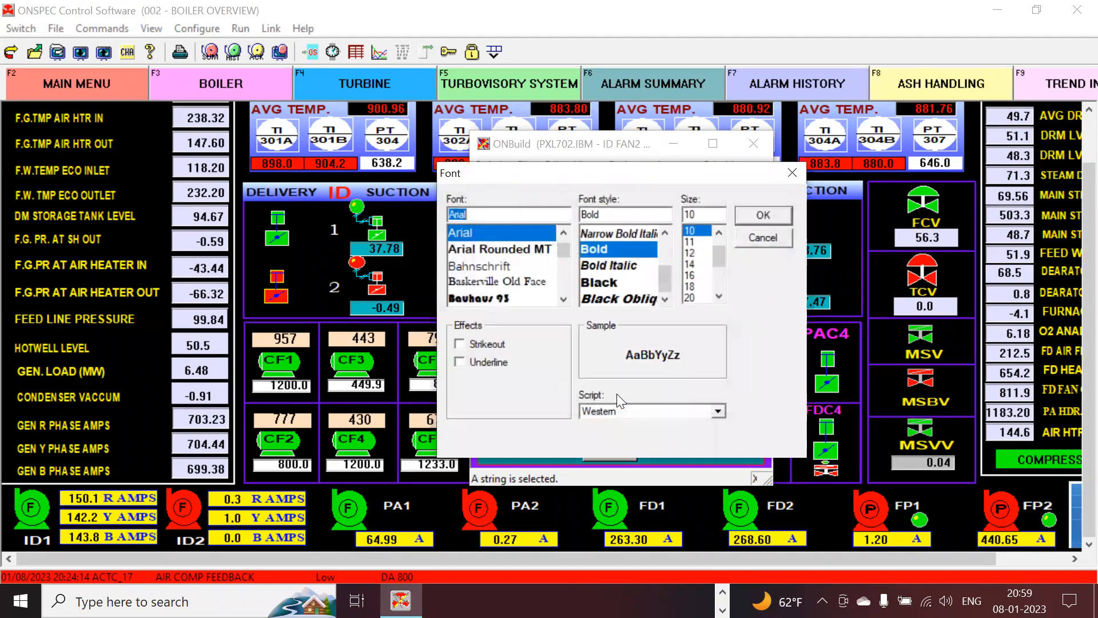
left_click(614, 266)
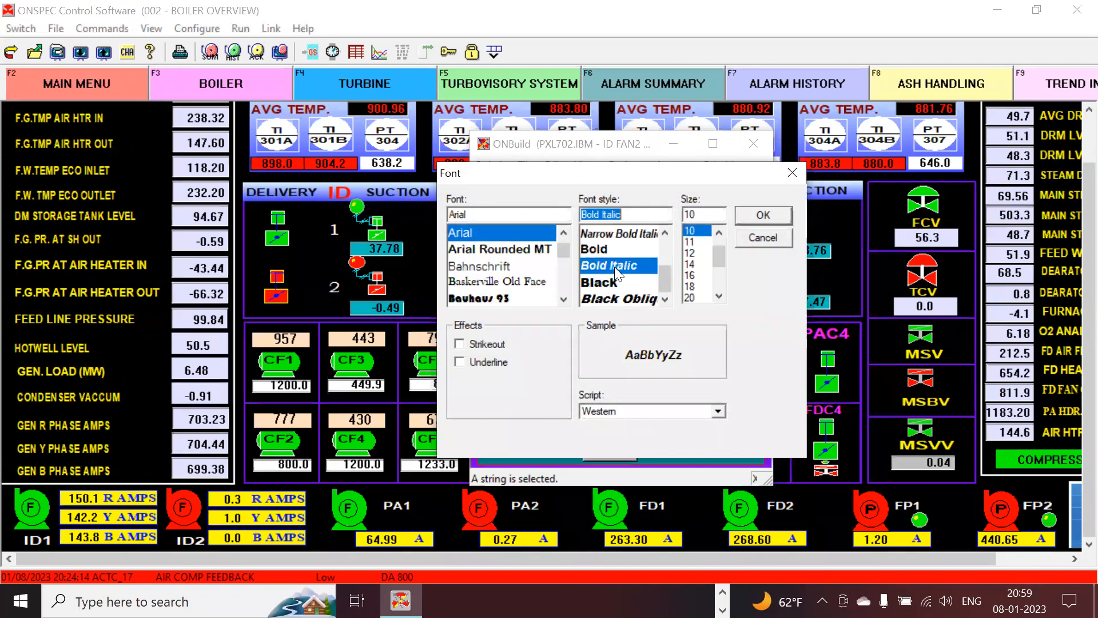
left_click(763, 218)
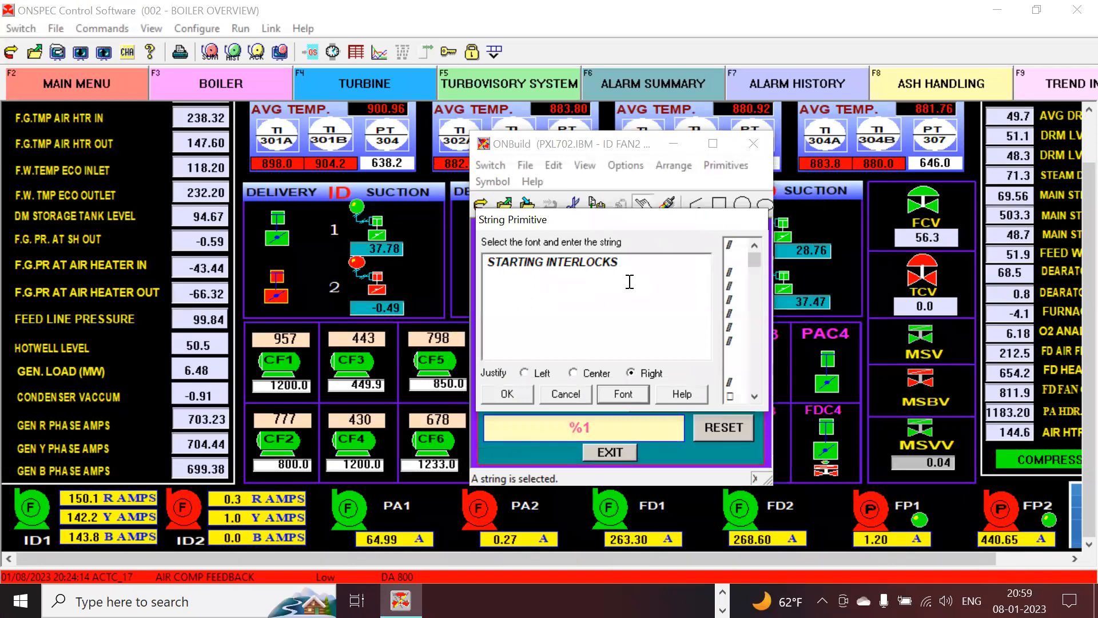
Change the STARTING INTERLOCKS heading's font style to Black.
left_click(623, 395)
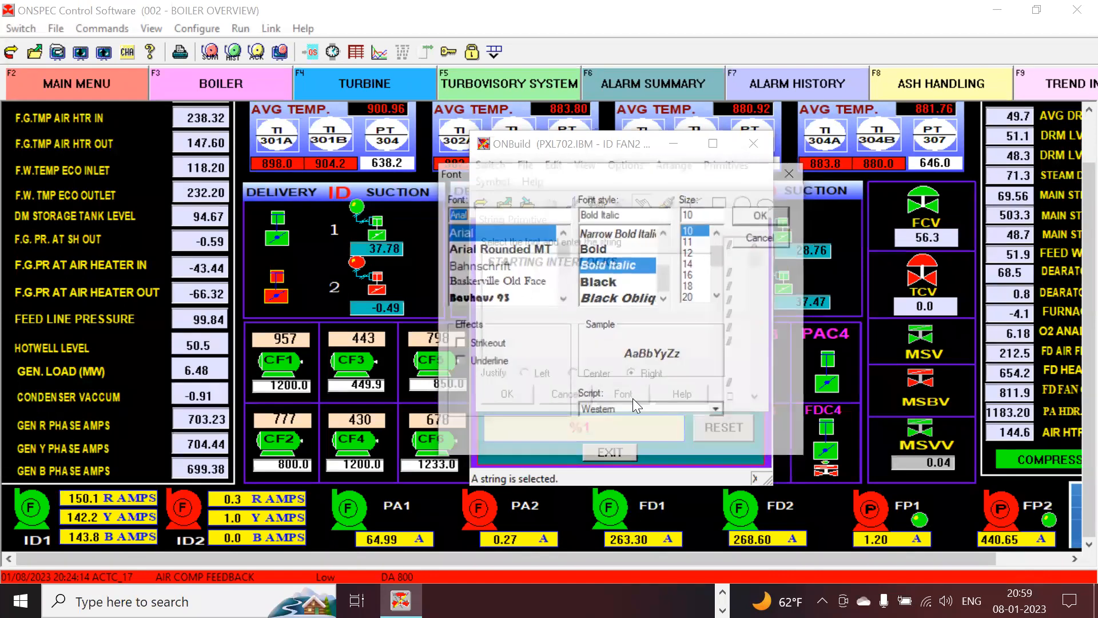
left_click(600, 283)
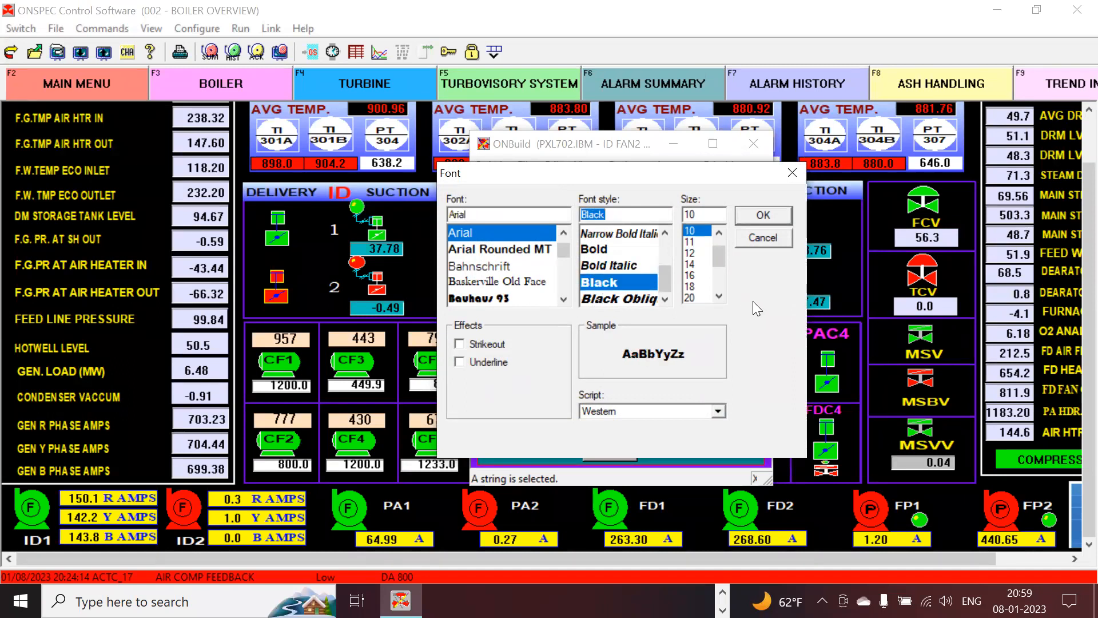
left_click(759, 212)
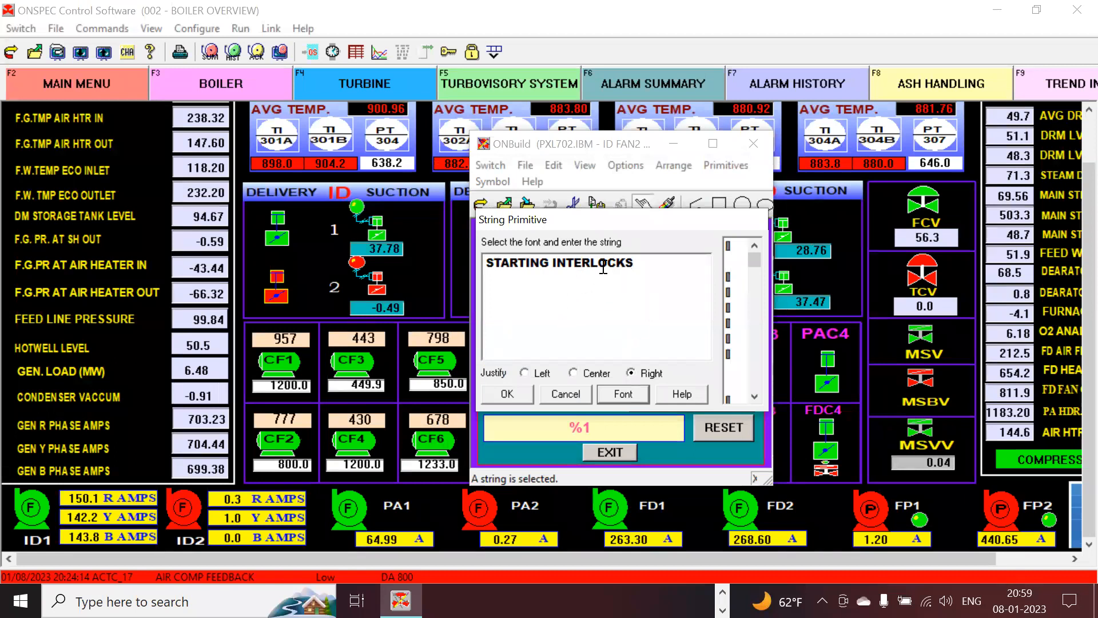
Keep the STARTING INTERLOCKS heading's justification at Right and change its font to Bauhaus 93.
left_click(631, 373)
left_click(628, 393)
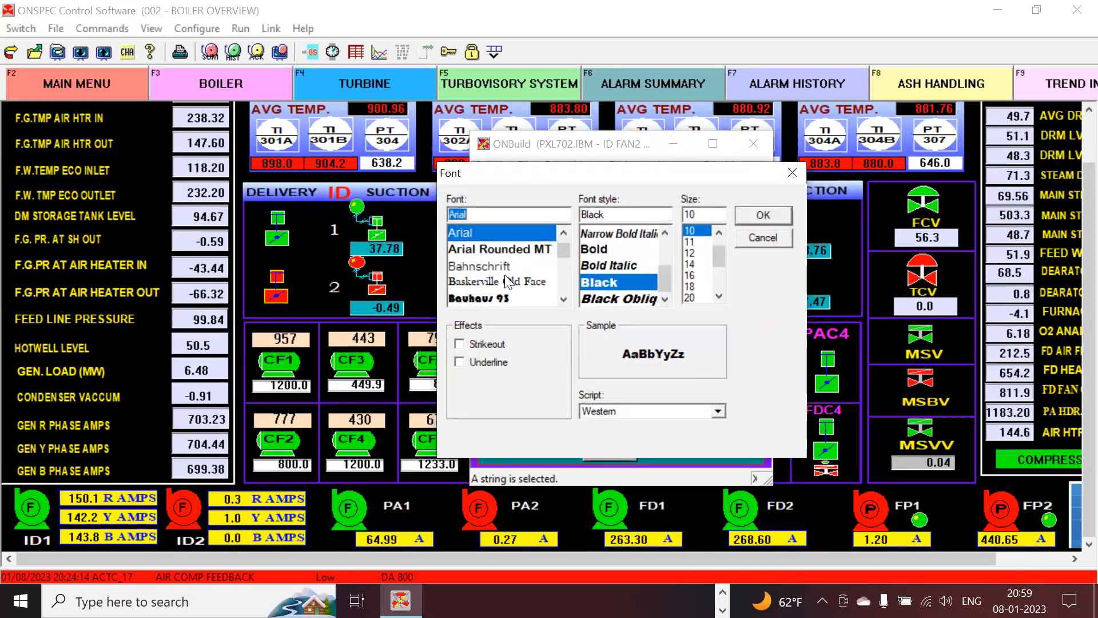
left_click(503, 297)
left_click(763, 217)
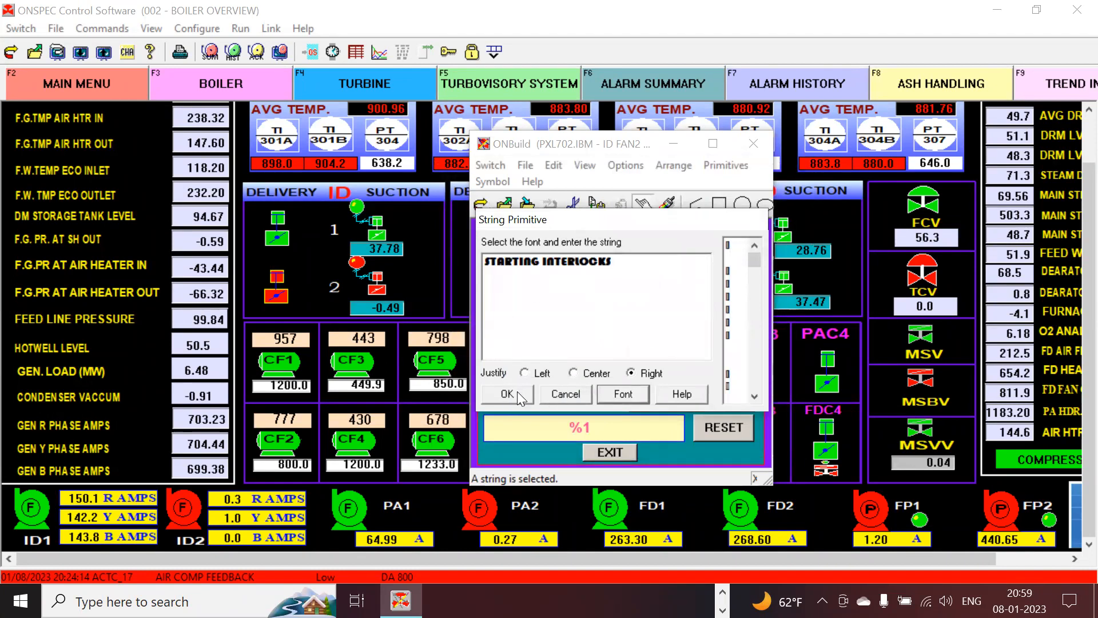
Set the STARTING INTERLOCKS heading's font size to 14 and apply the text changes to the display.
left_click(627, 394)
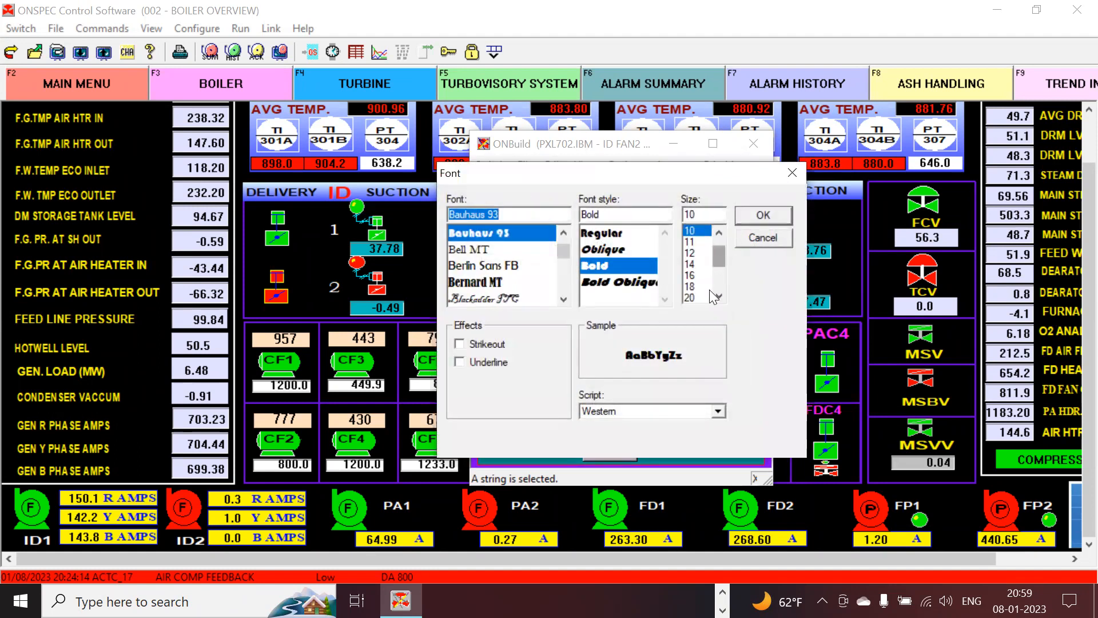
left_click(692, 264)
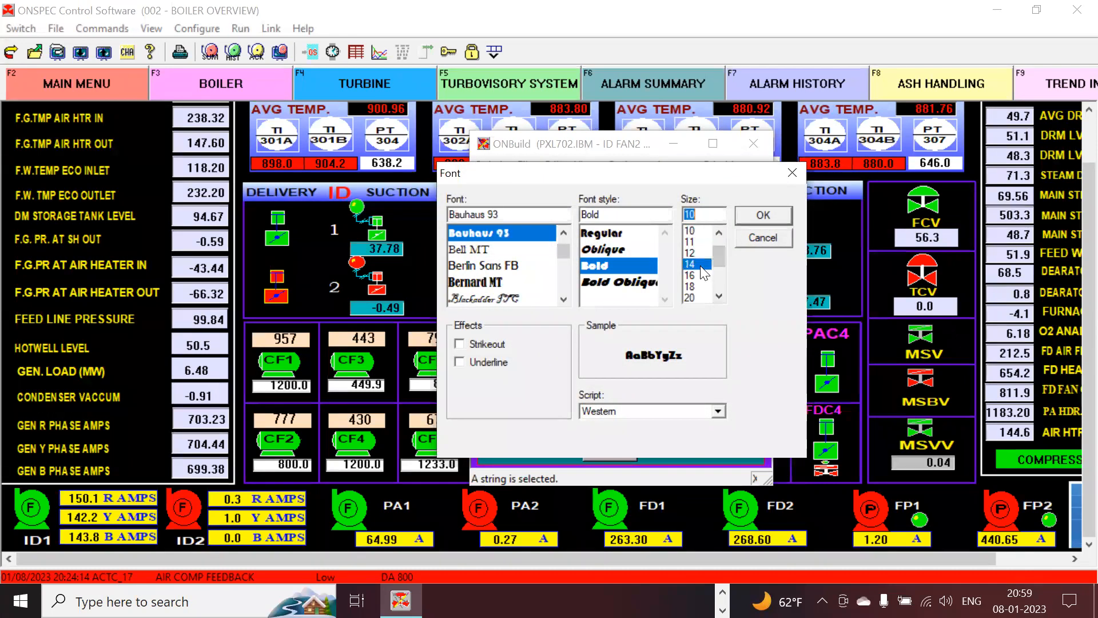
left_click(767, 212)
left_click(507, 395)
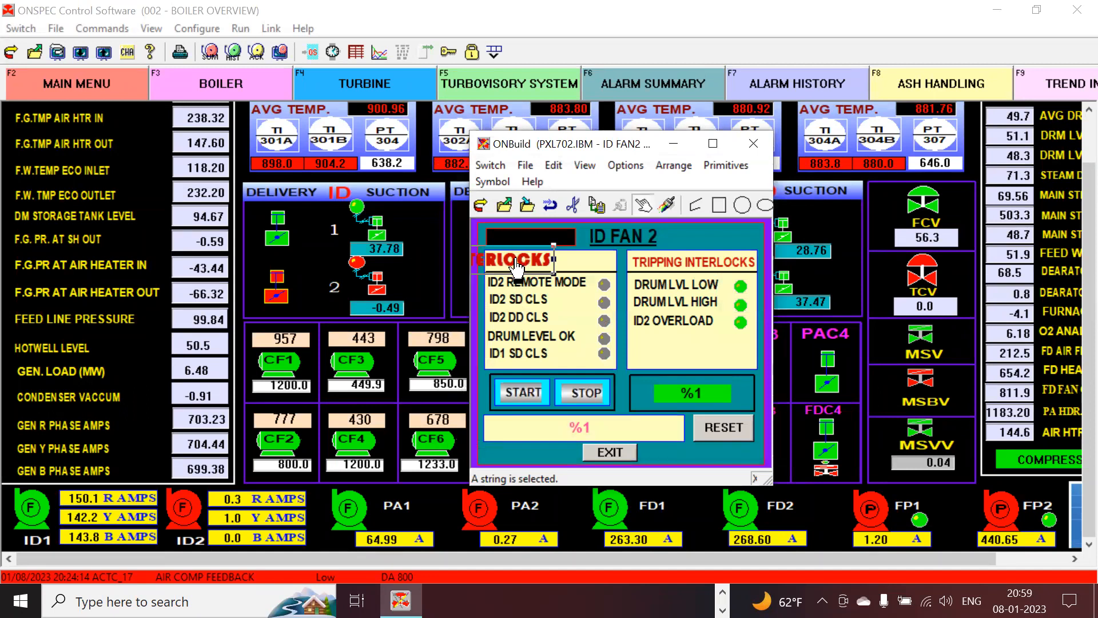
Move the STARTING INTERLOCKS heading down to the ID1 SD CLS row, spanning both interlock boxes.
right_click(516, 260)
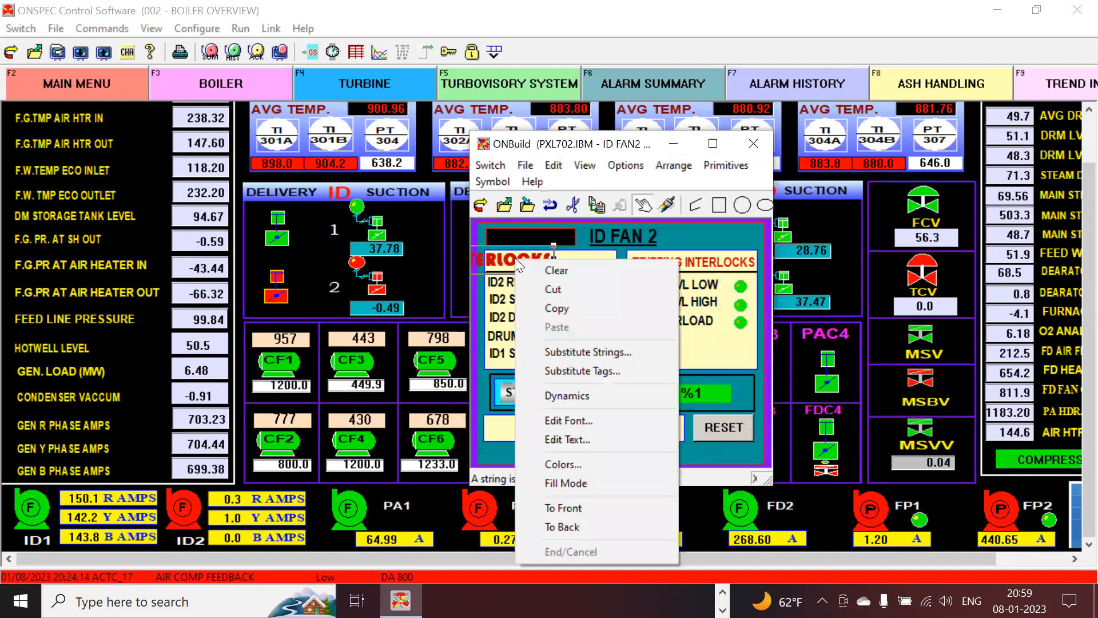
left_click(488, 271)
left_click_drag(501, 263, 673, 314)
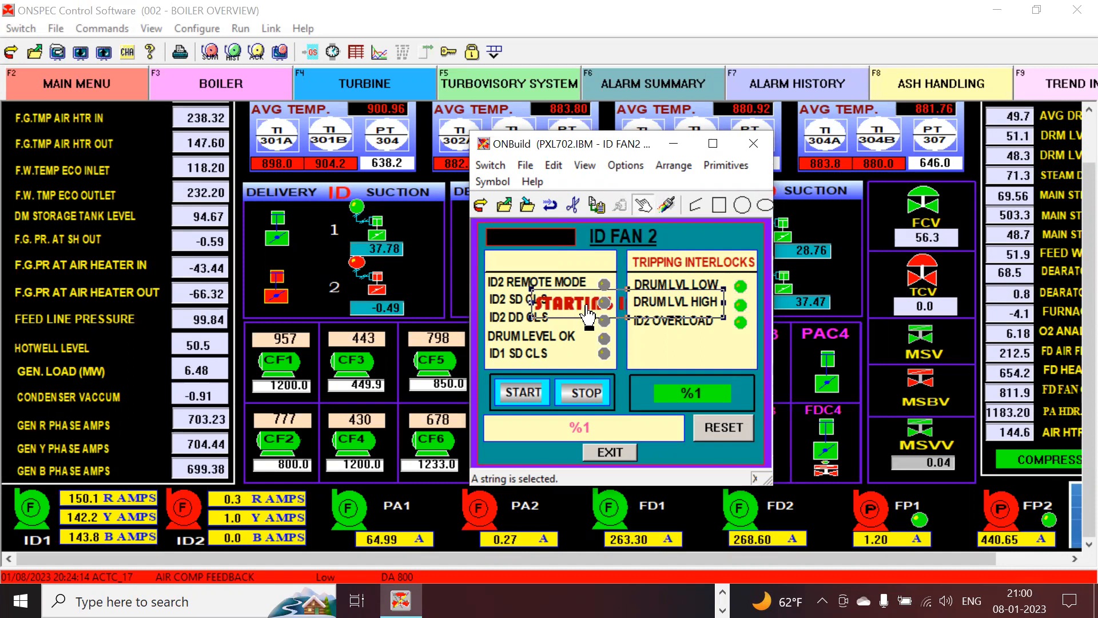
left_click_drag(587, 314, 606, 358)
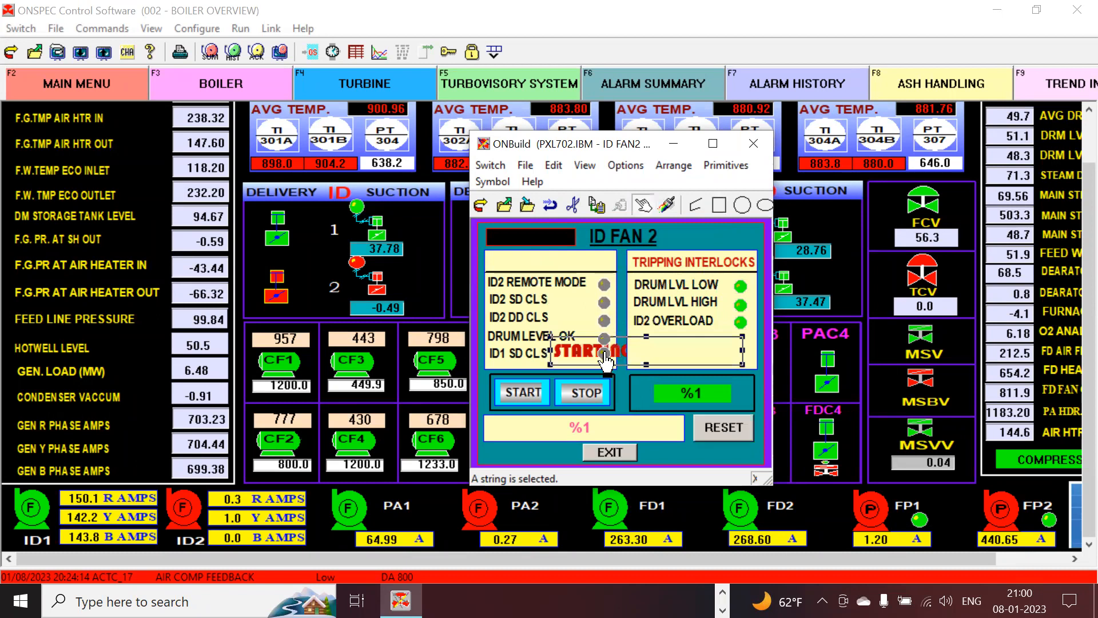
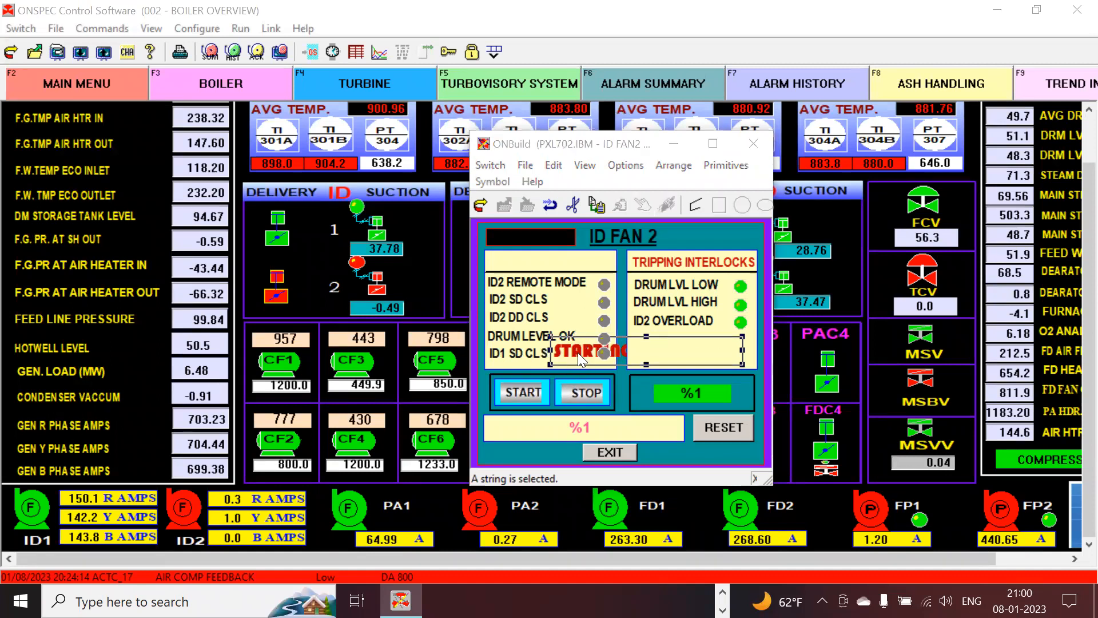
Bring the STARTING INTERLOCKS heading to the front and move it back above the ID2 REMOTE MODE row.
double_click(578, 356)
left_click(726, 494)
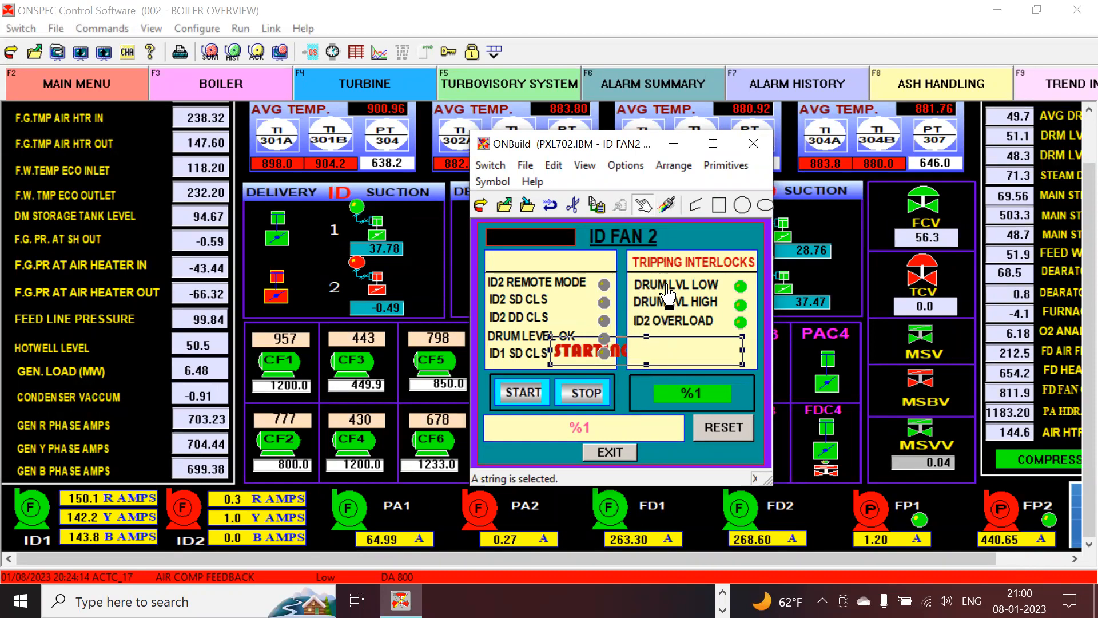
right_click(574, 358)
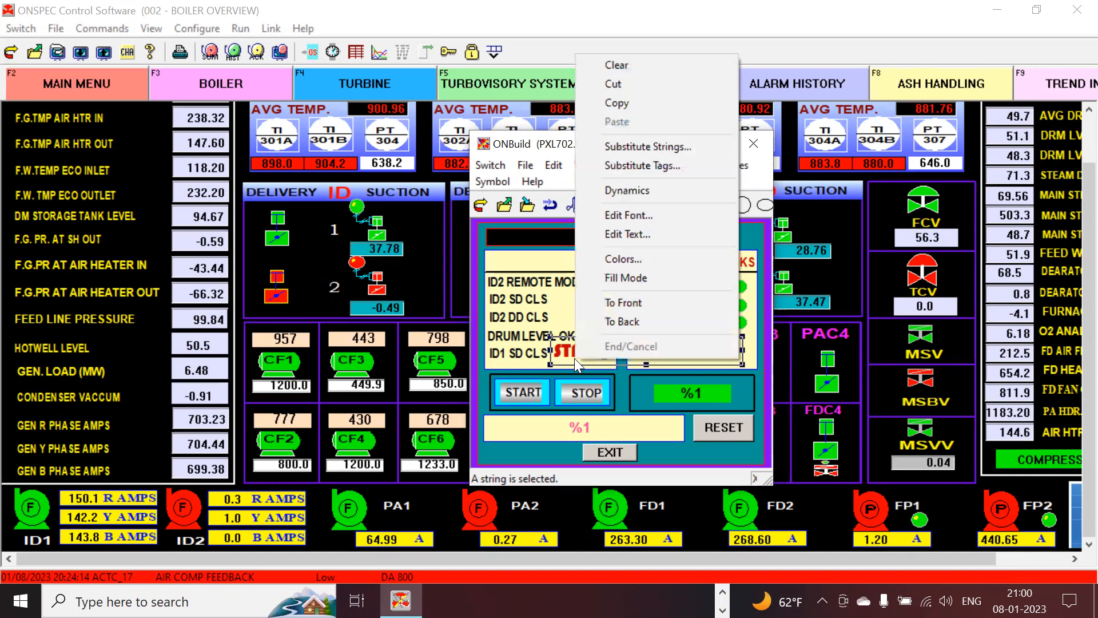
left_click(638, 303)
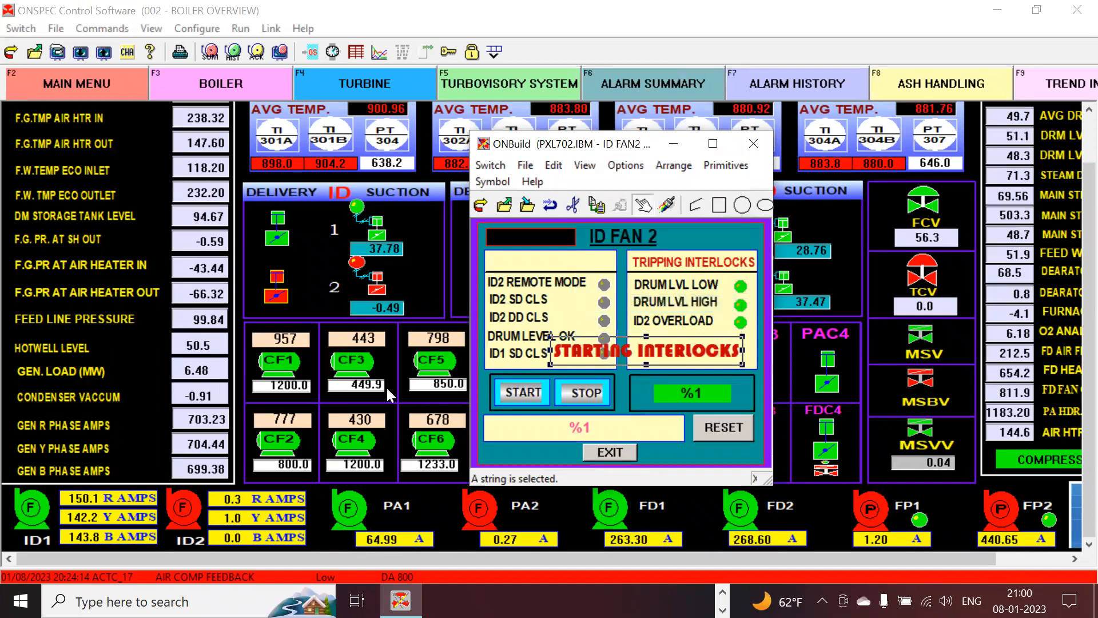
left_click_drag(623, 350, 557, 268)
Set the STARTING INTERLOCKS heading's font size to 10 and reposition it at the top of its box.
right_click(573, 250)
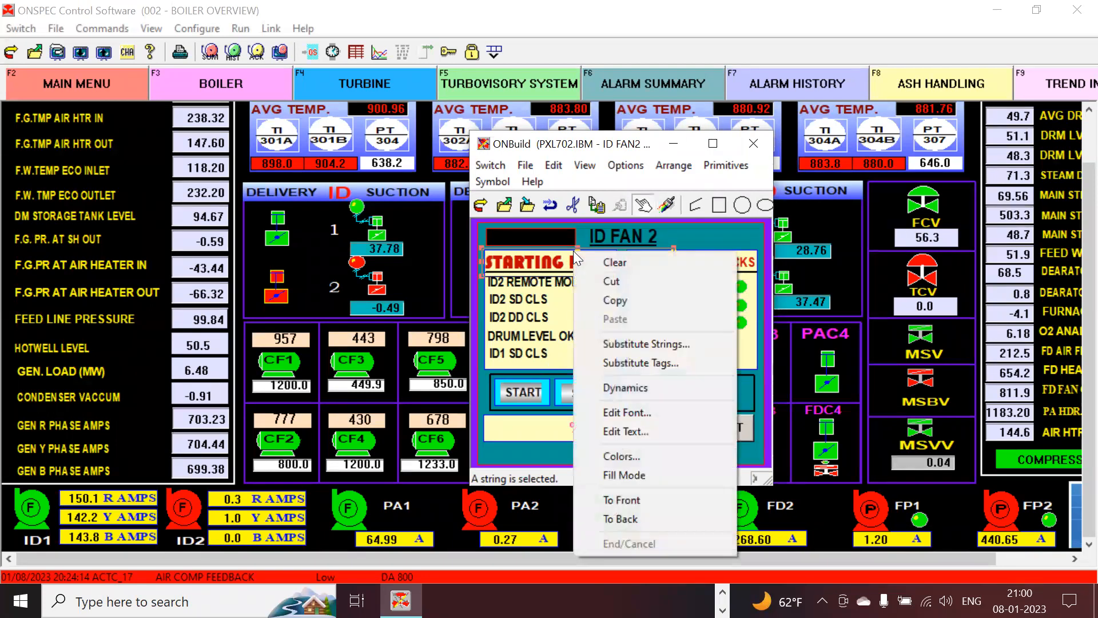
left_click(630, 412)
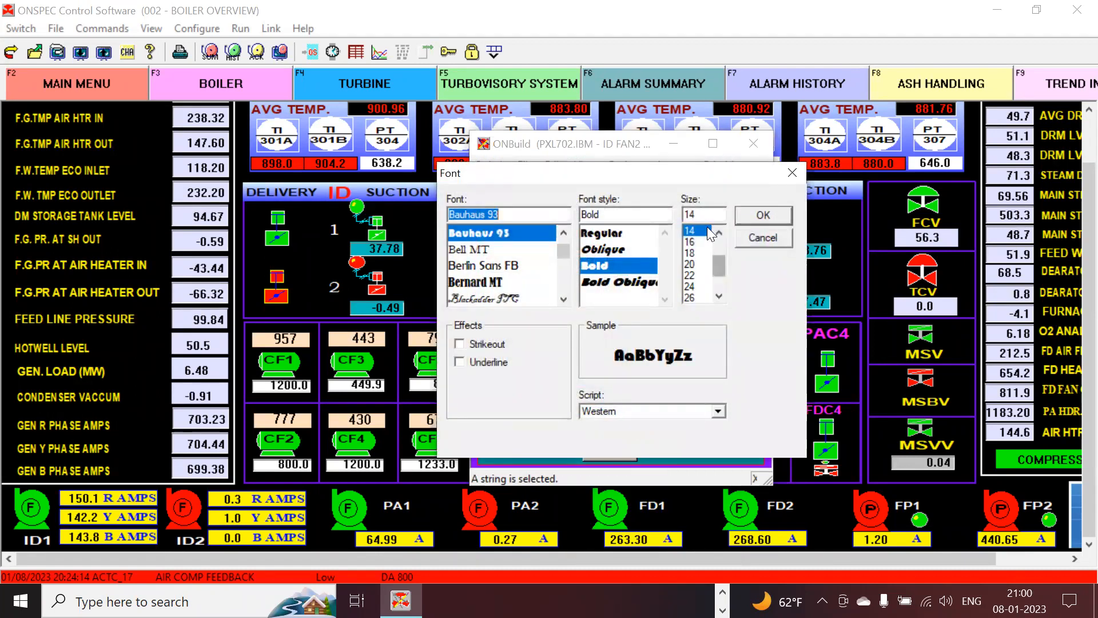
left_click(718, 232)
left_click(718, 231)
left_click(717, 232)
left_click(717, 232)
left_click(718, 232)
left_click(691, 253)
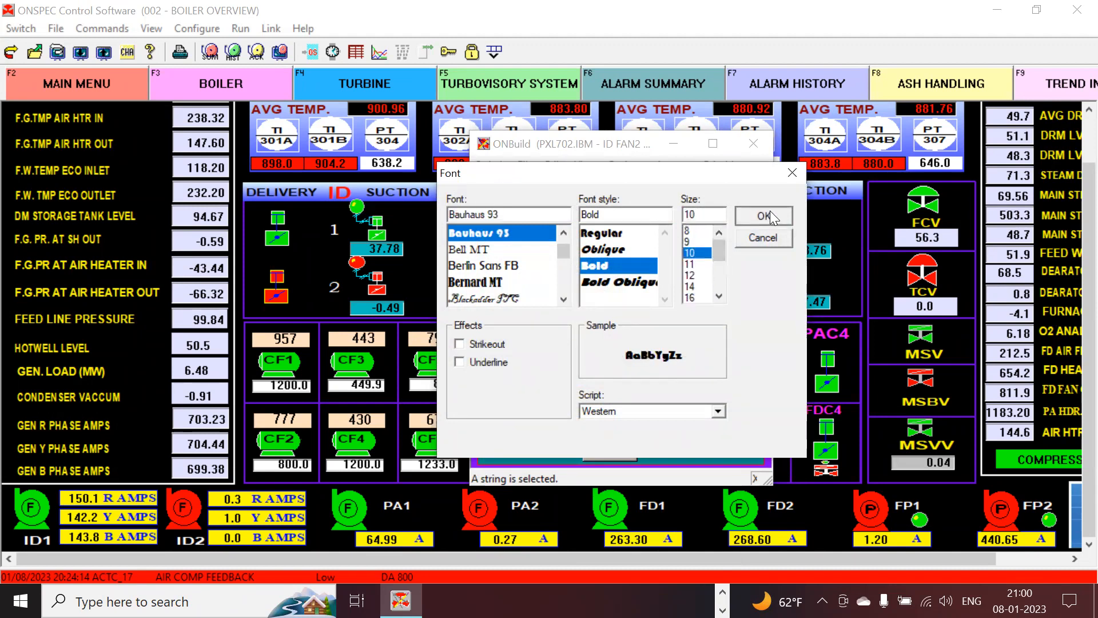
left_click(767, 216)
left_click_drag(616, 268, 581, 263)
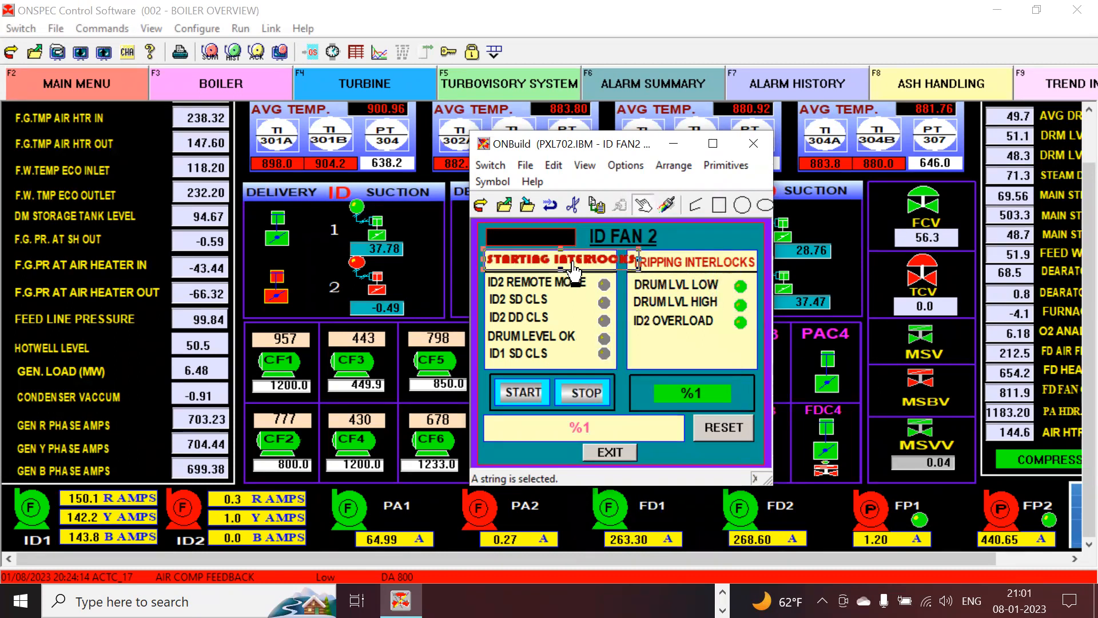
Check the font, style and size used by the TRIPPING INTERLOCKS heading without changing them.
left_click(698, 264)
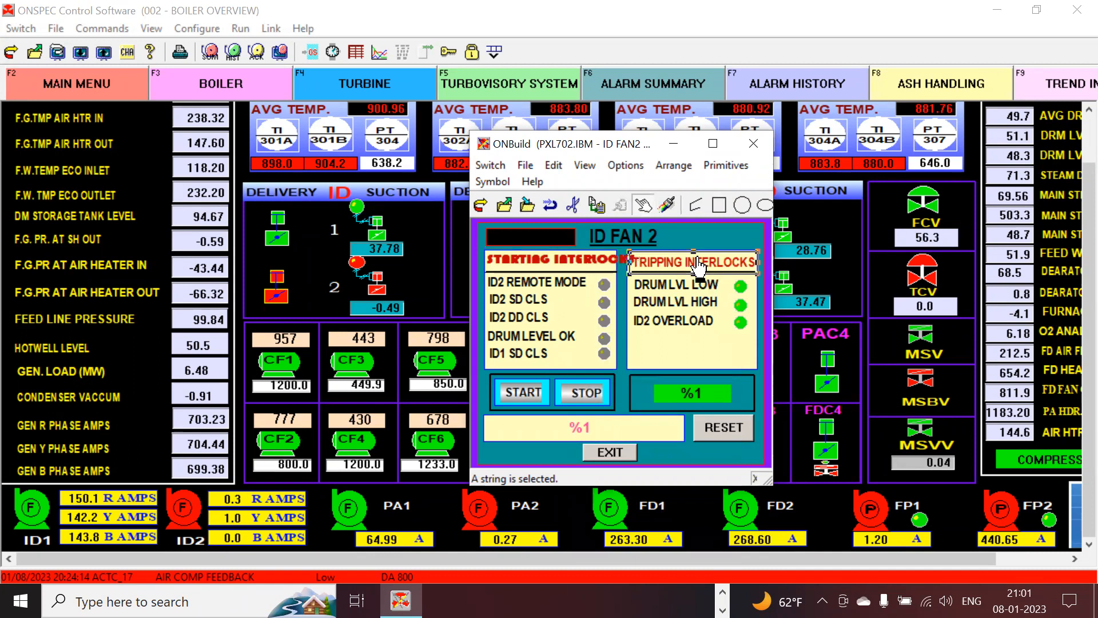
right_click(699, 266)
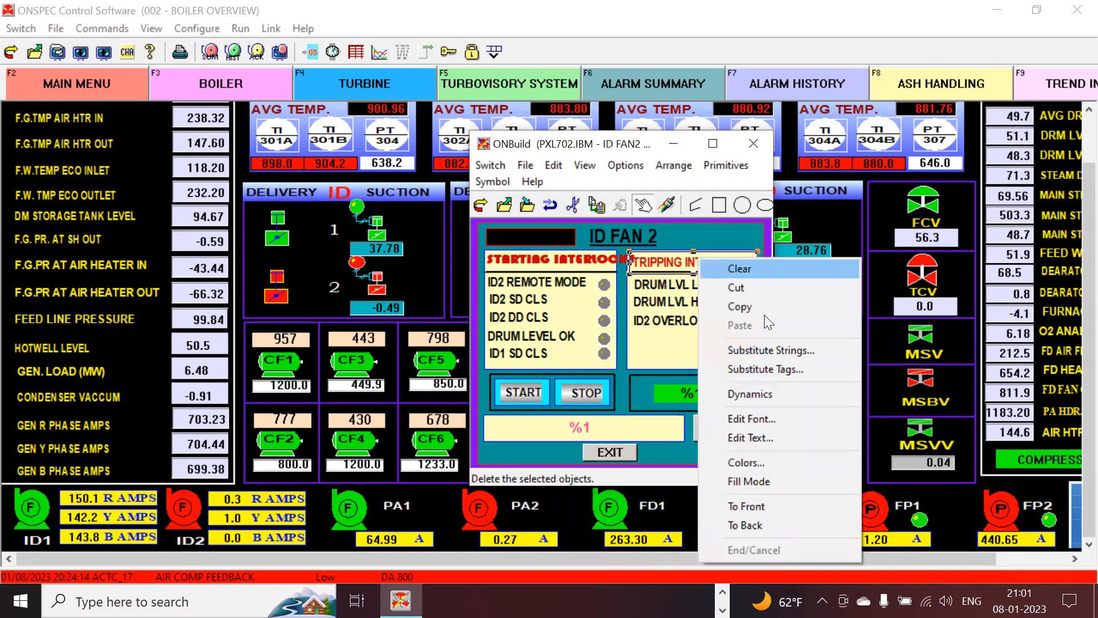
left_click(757, 419)
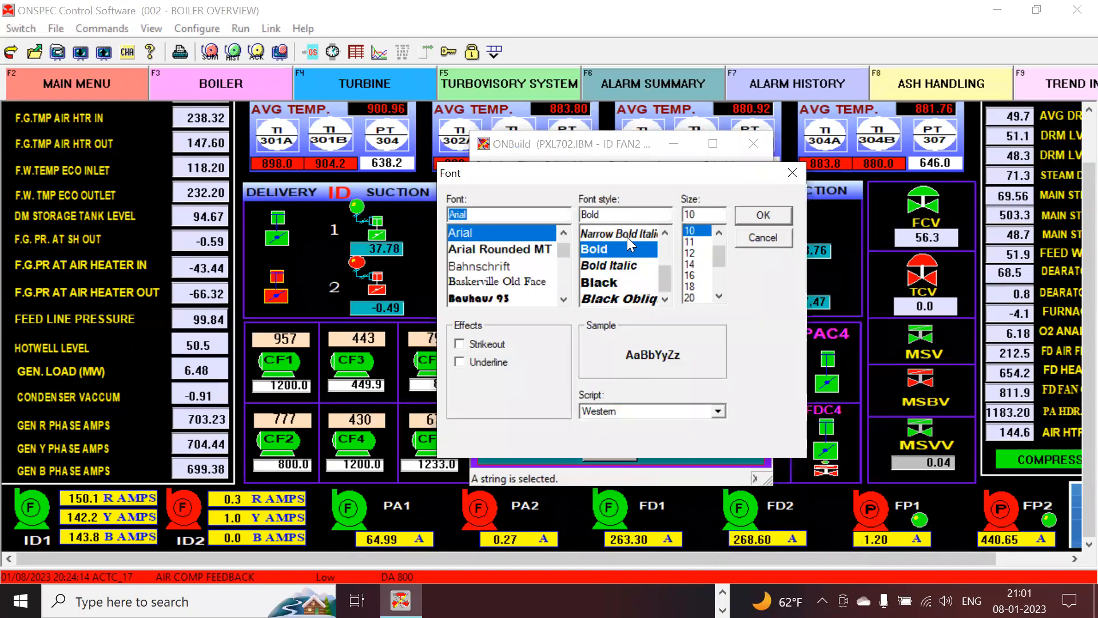
left_click(763, 215)
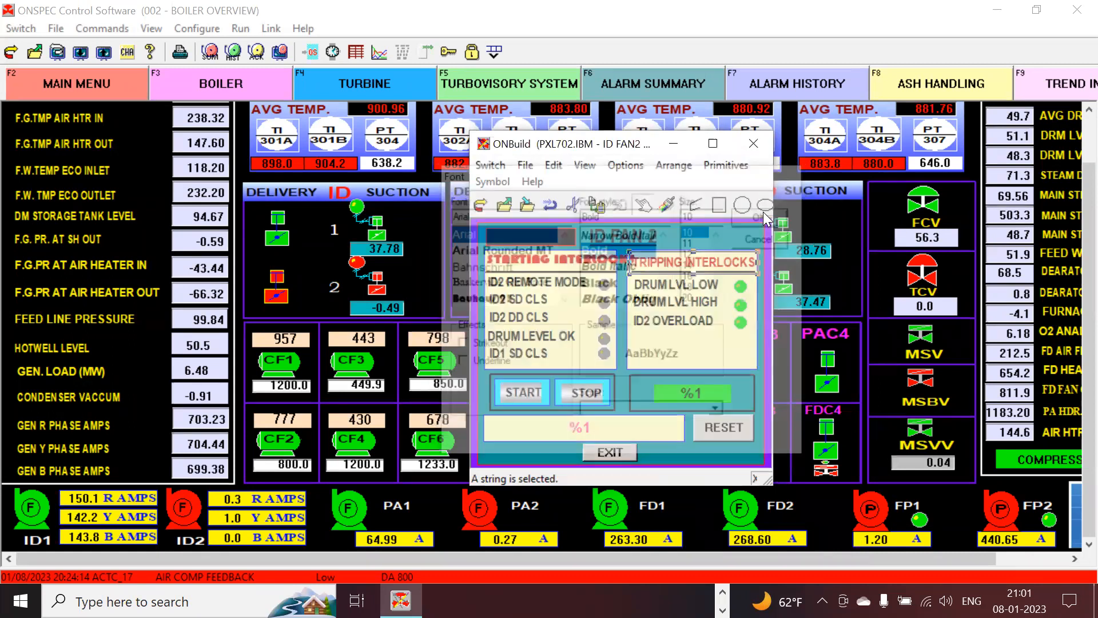
Set the STARTING INTERLOCKS heading's font to Arial with Bold style and realign it inside the top of its box.
left_click(555, 261)
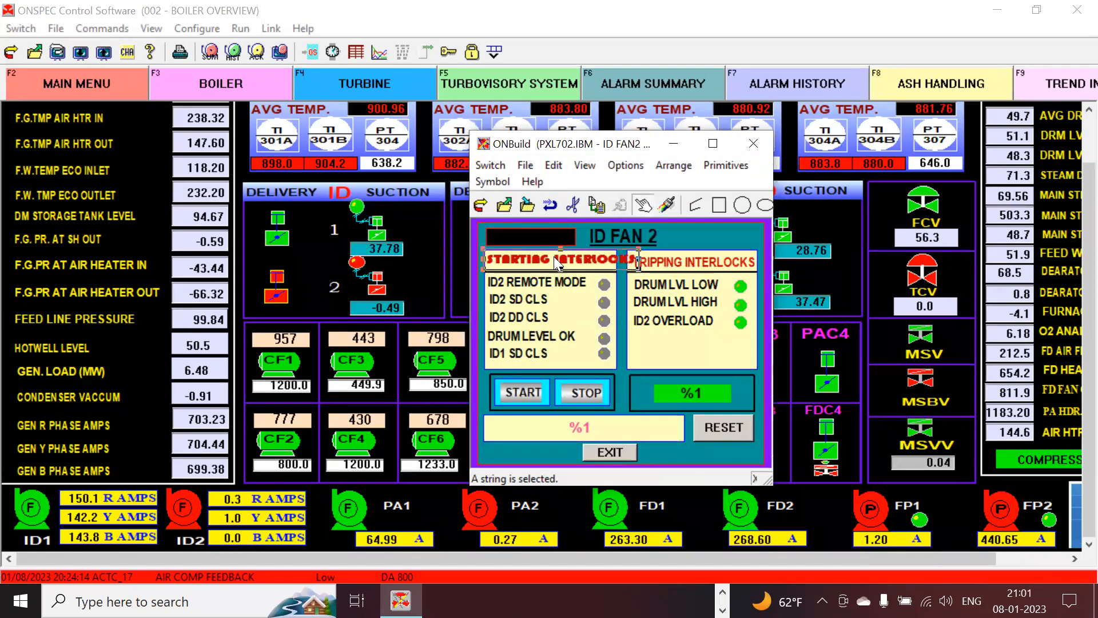
right_click(554, 256)
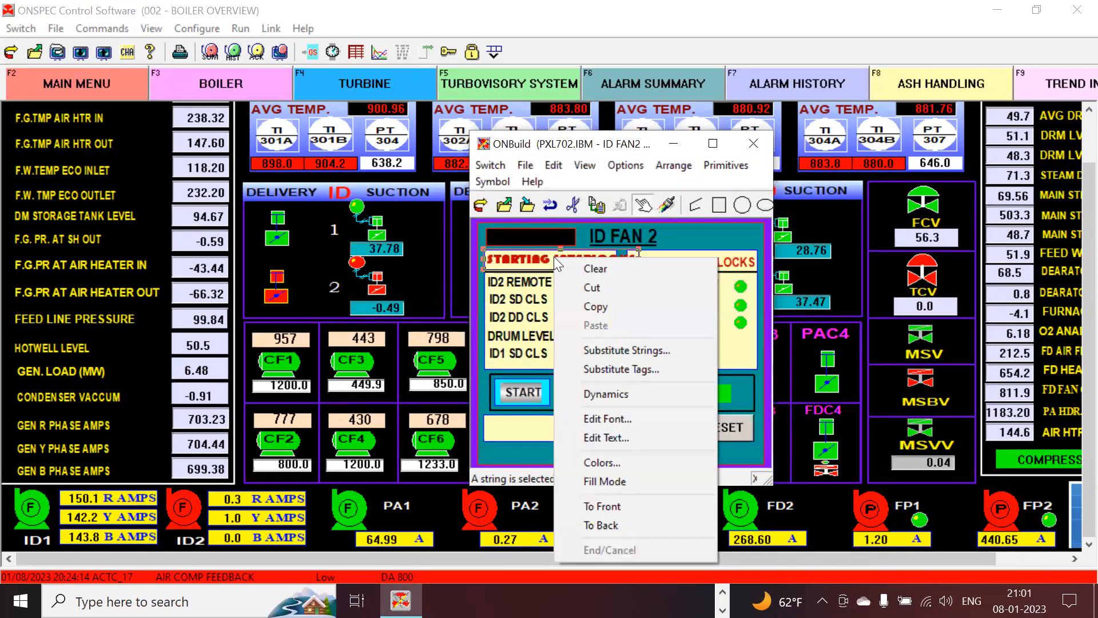
left_click(606, 420)
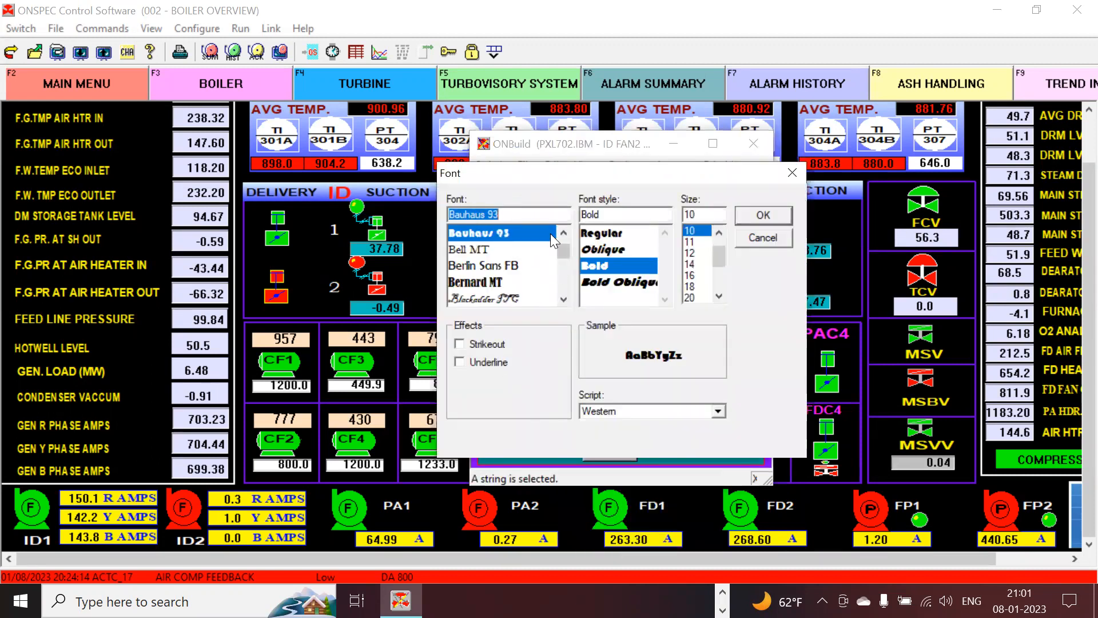
type("ar")
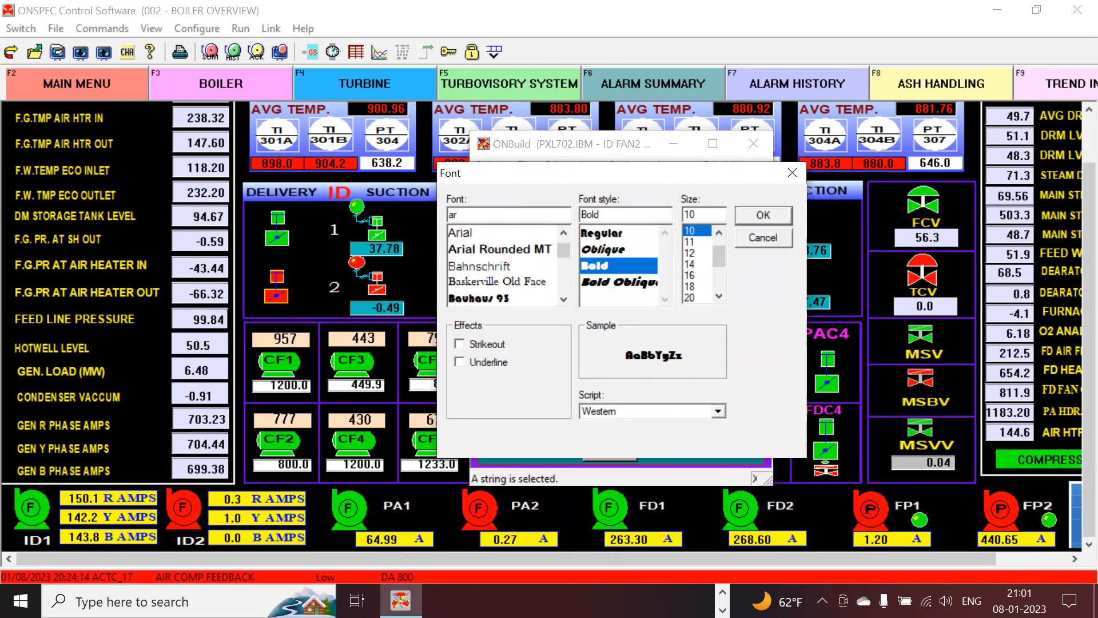
left_click(478, 235)
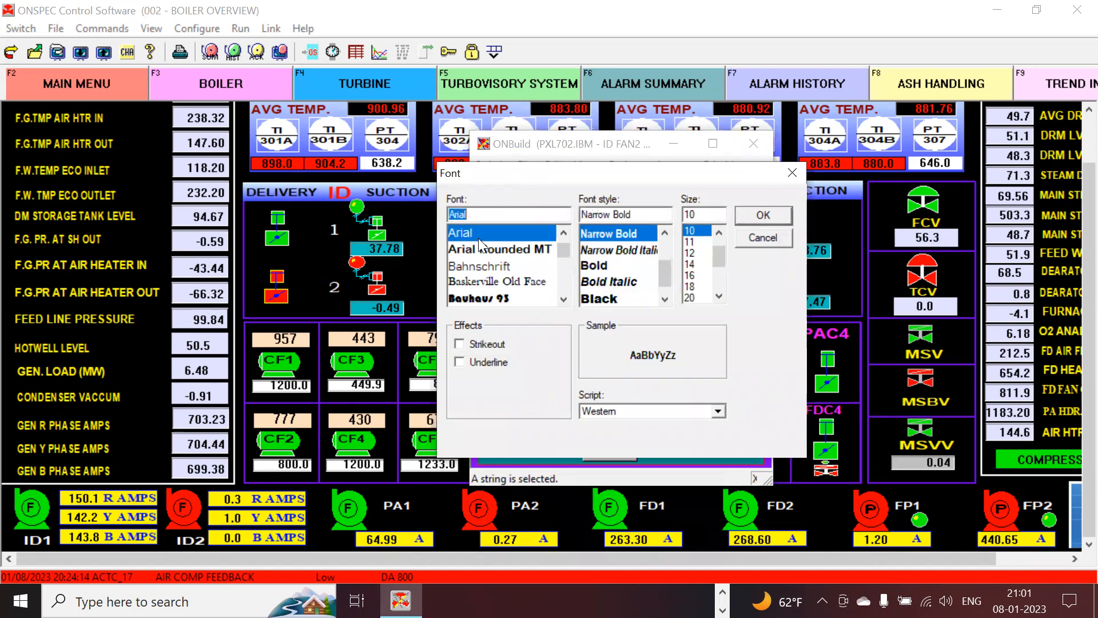
left_click(609, 265)
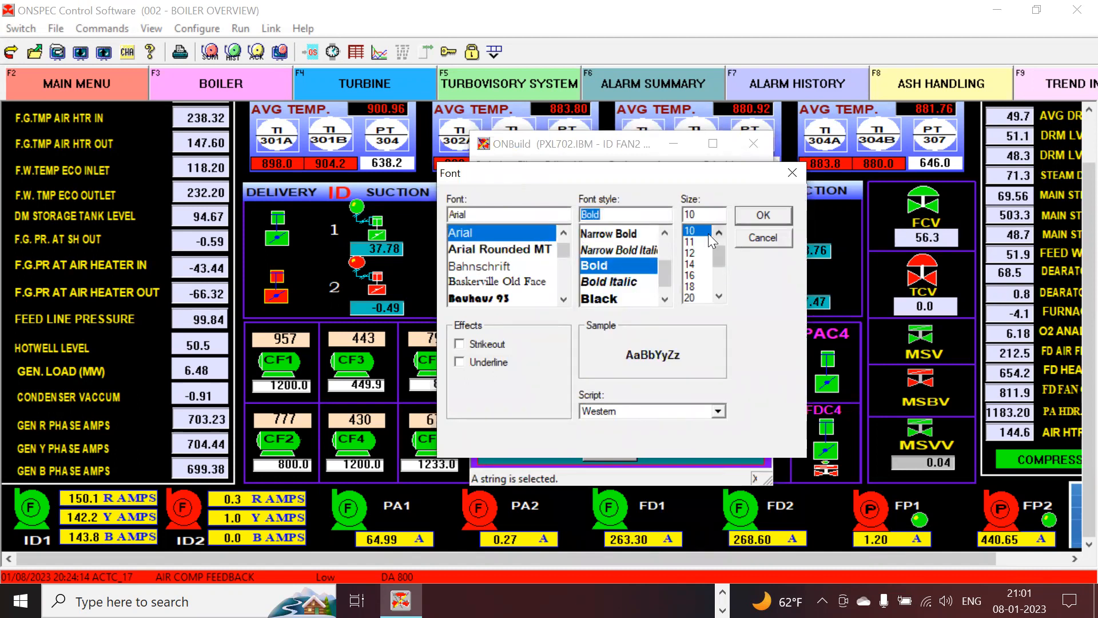
left_click(764, 215)
left_click_drag(610, 264, 577, 261)
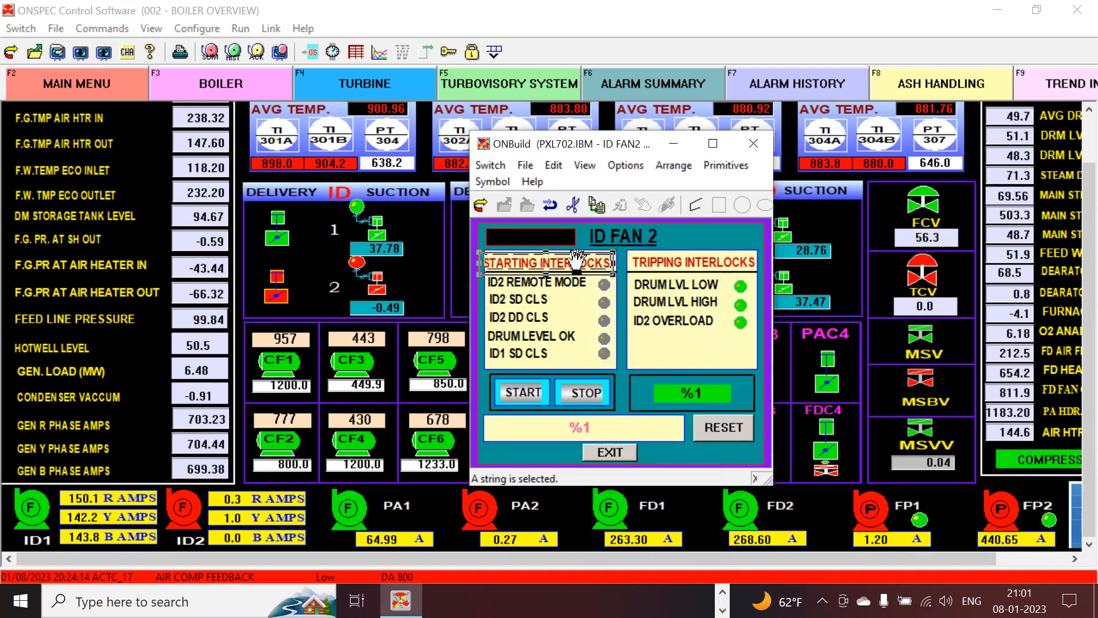
left_click_drag(576, 260, 581, 264)
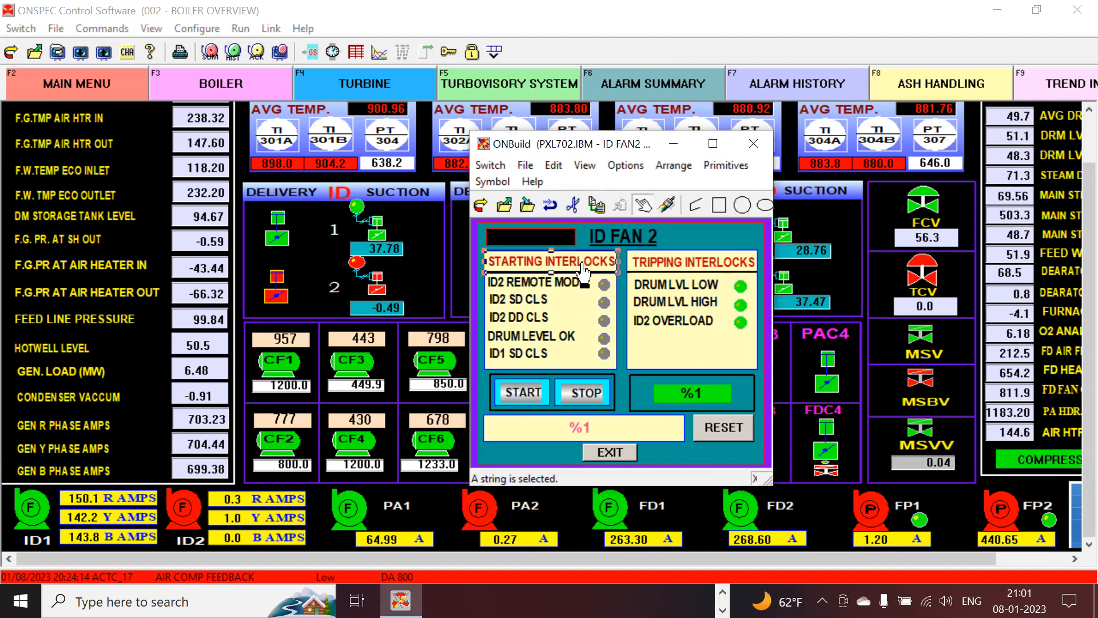
Delete the background boxes behind the starting and tripping interlock lists, and undo both deletions.
left_click(682, 369)
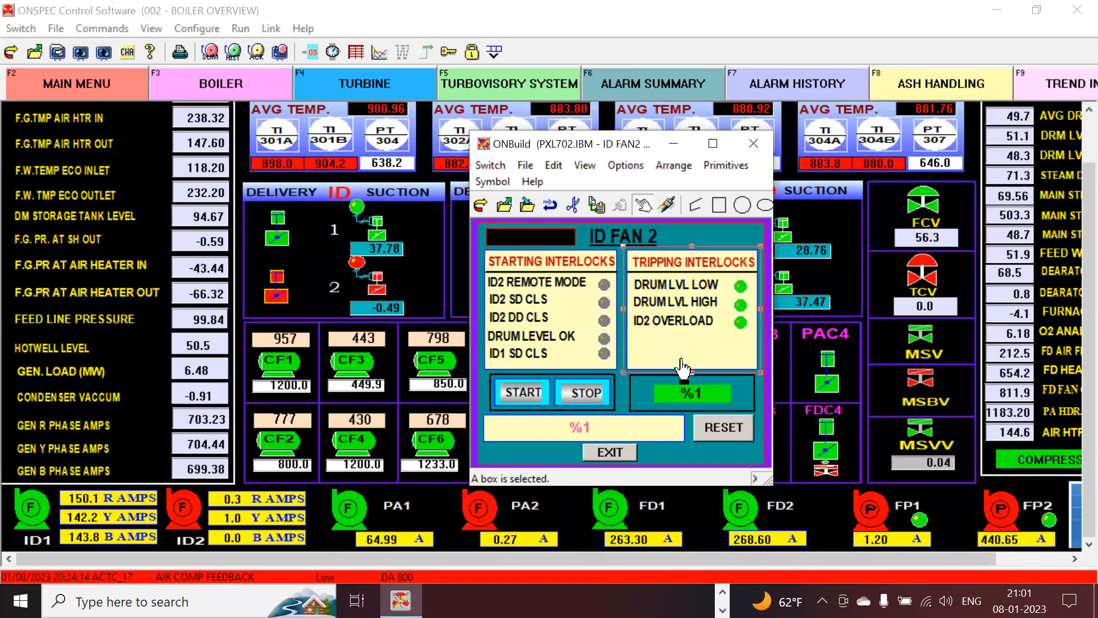
left_click(567, 369)
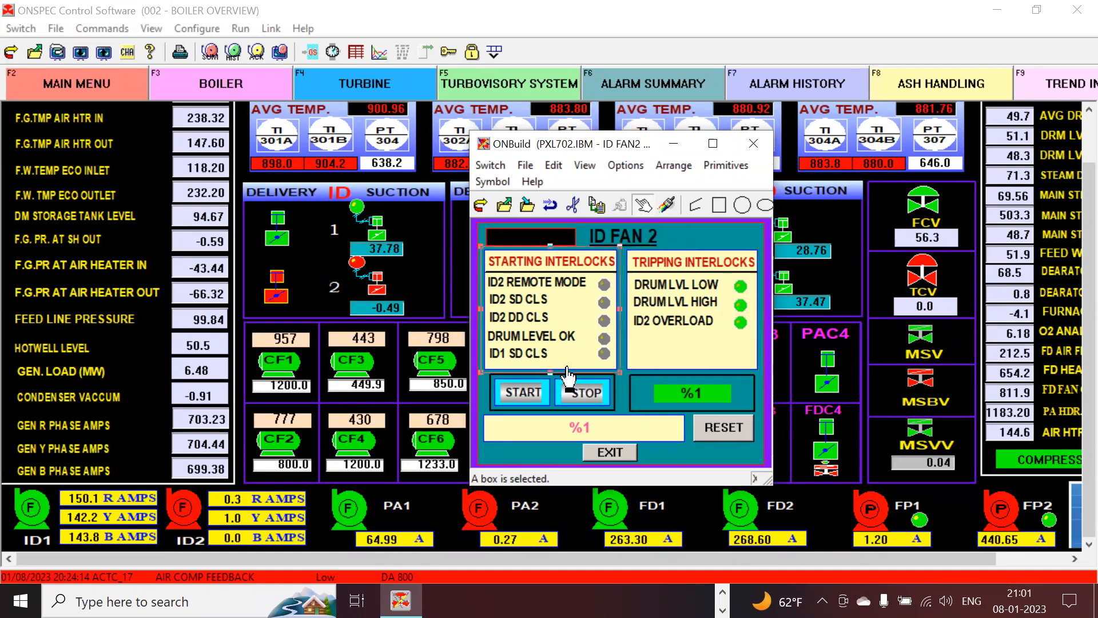
key("Delete")
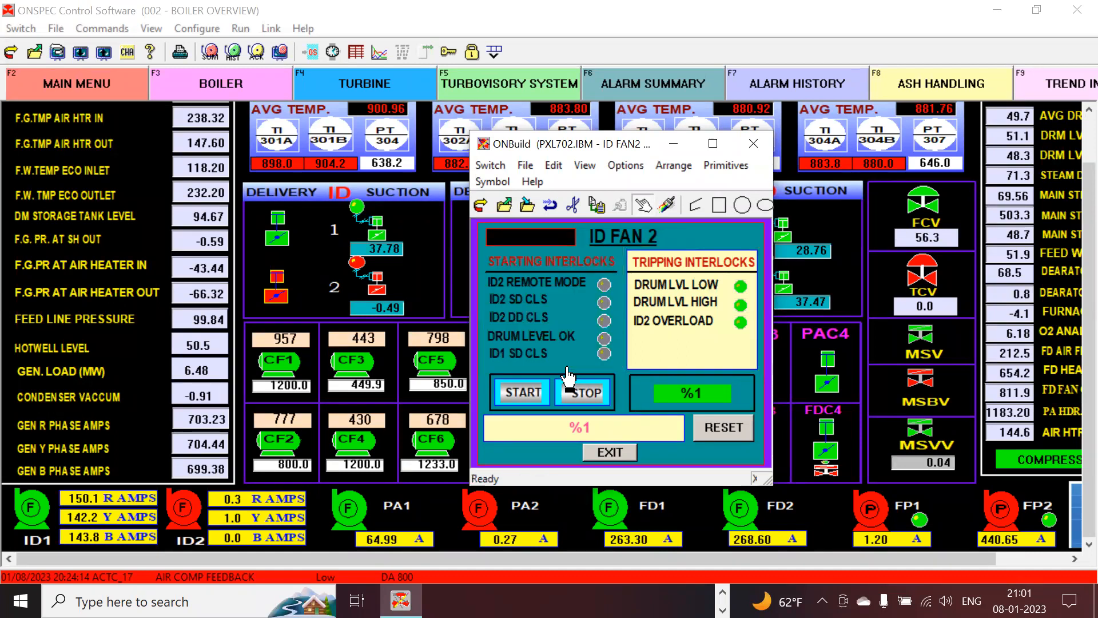
left_click(635, 354)
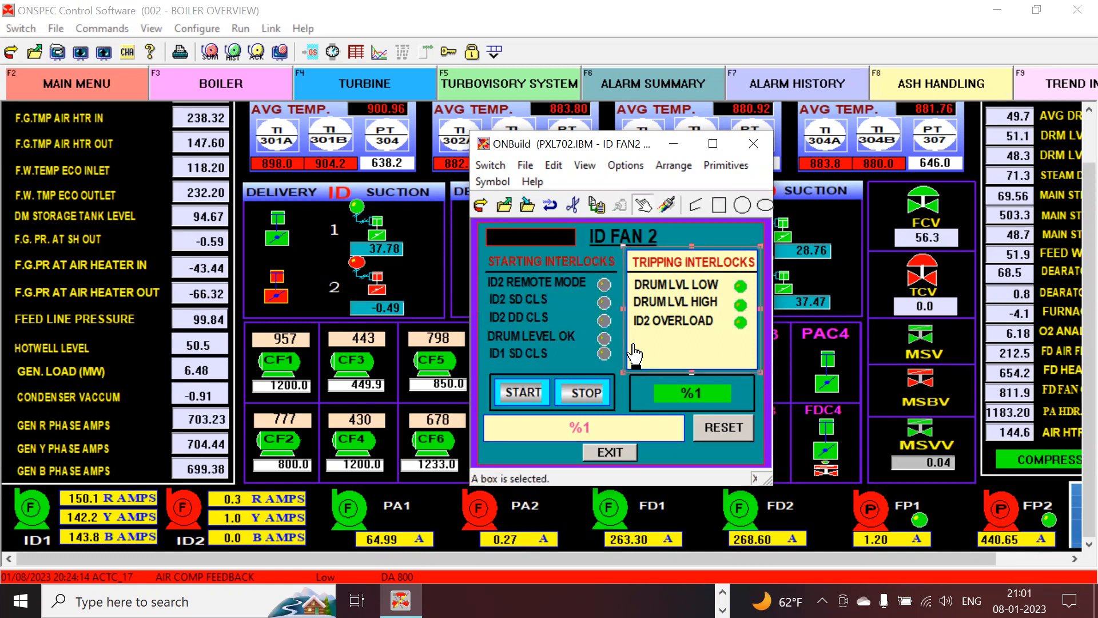
key("Delete")
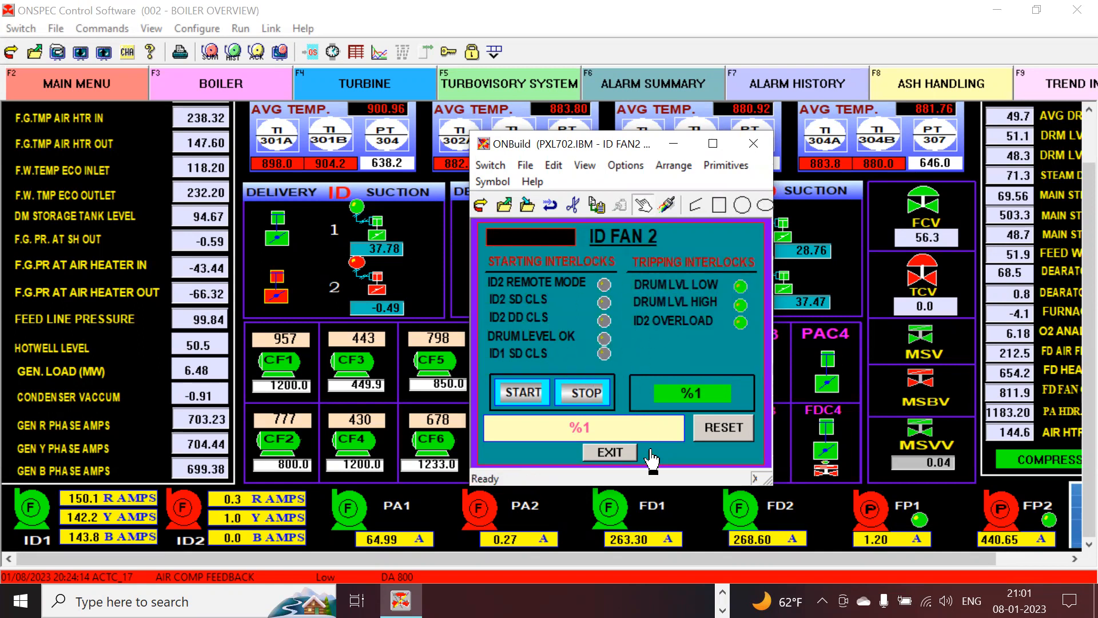
key("ctrl+z")
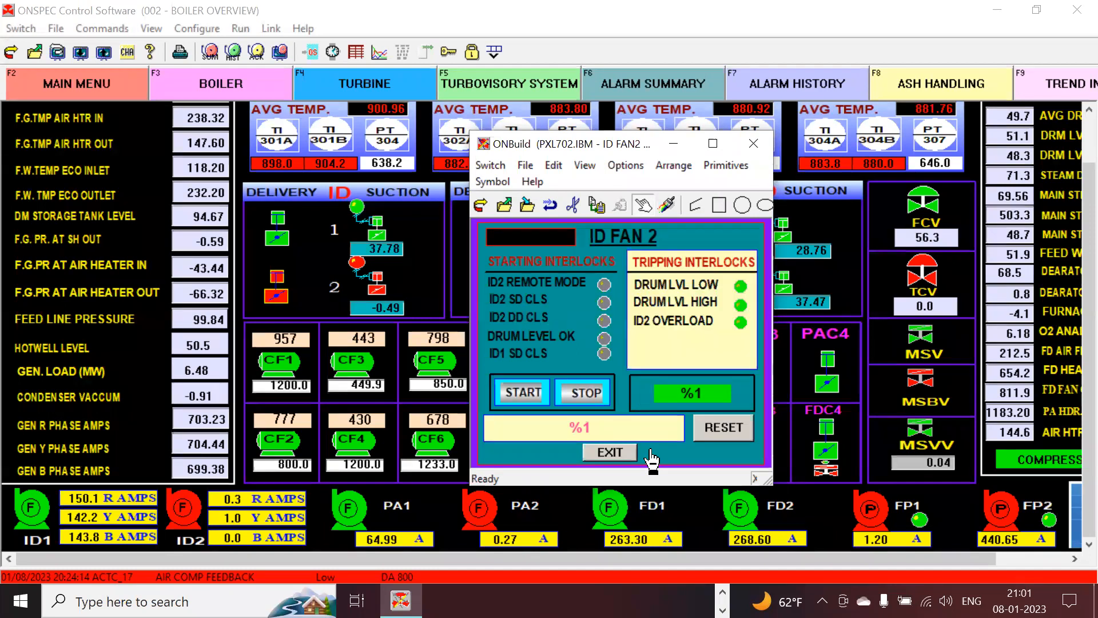
key("ctrl+z")
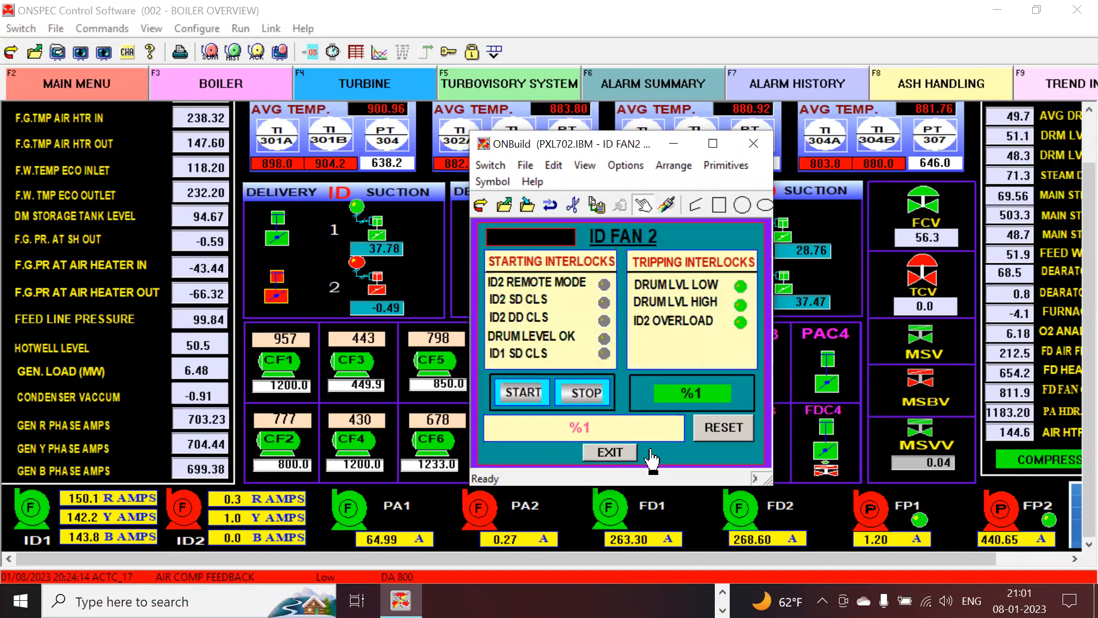
Delete the background box behind the starting interlocks list and paste it back over the same area.
left_click(609, 418)
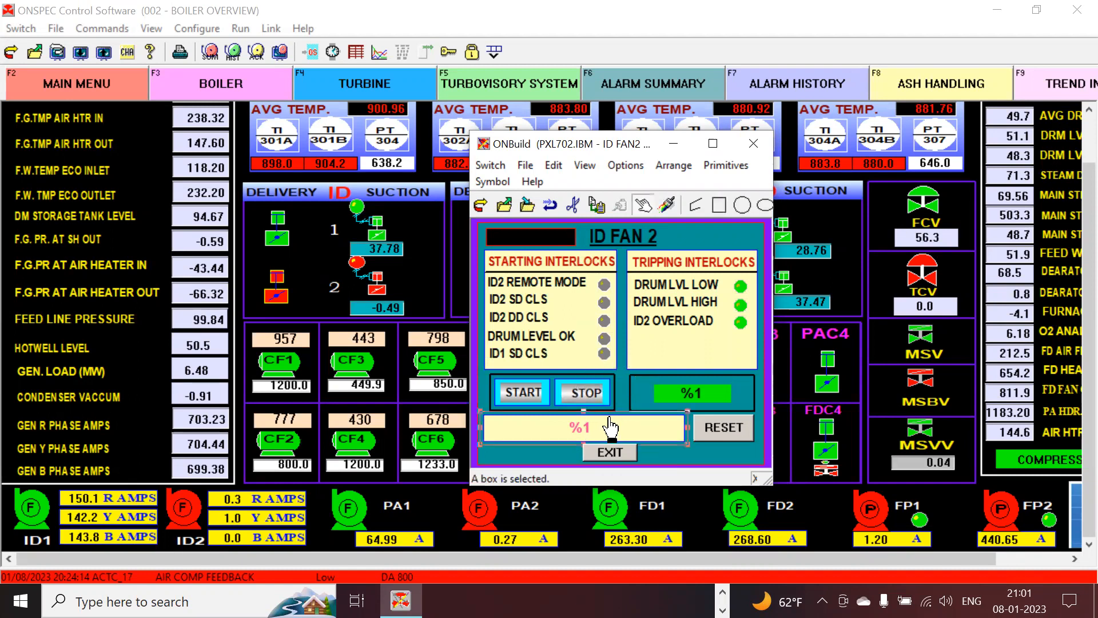
left_click(577, 366)
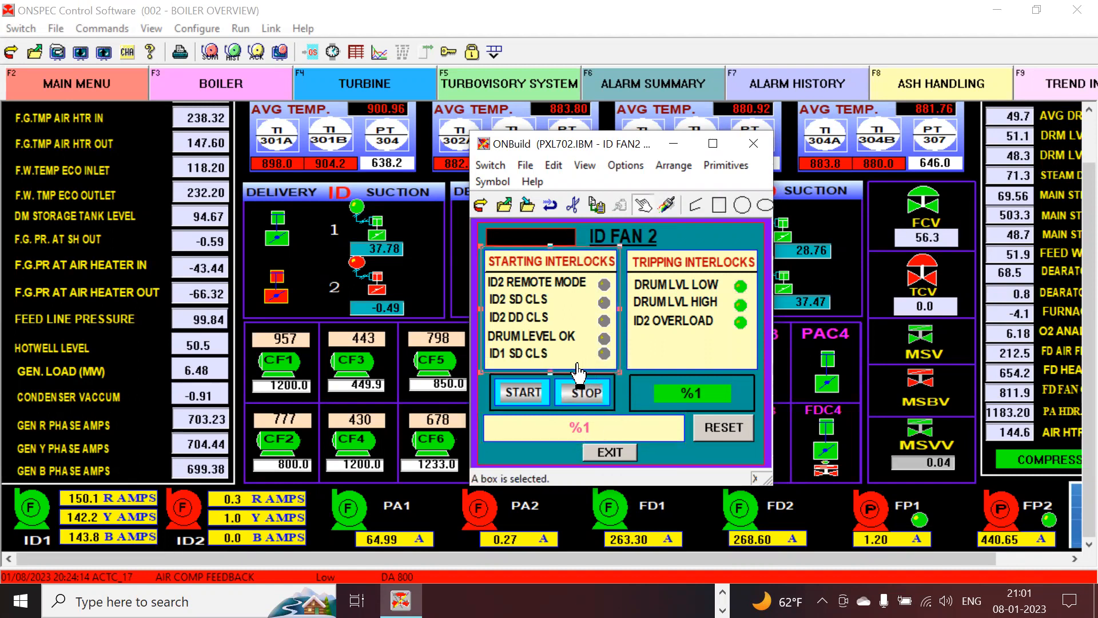
key("Delete")
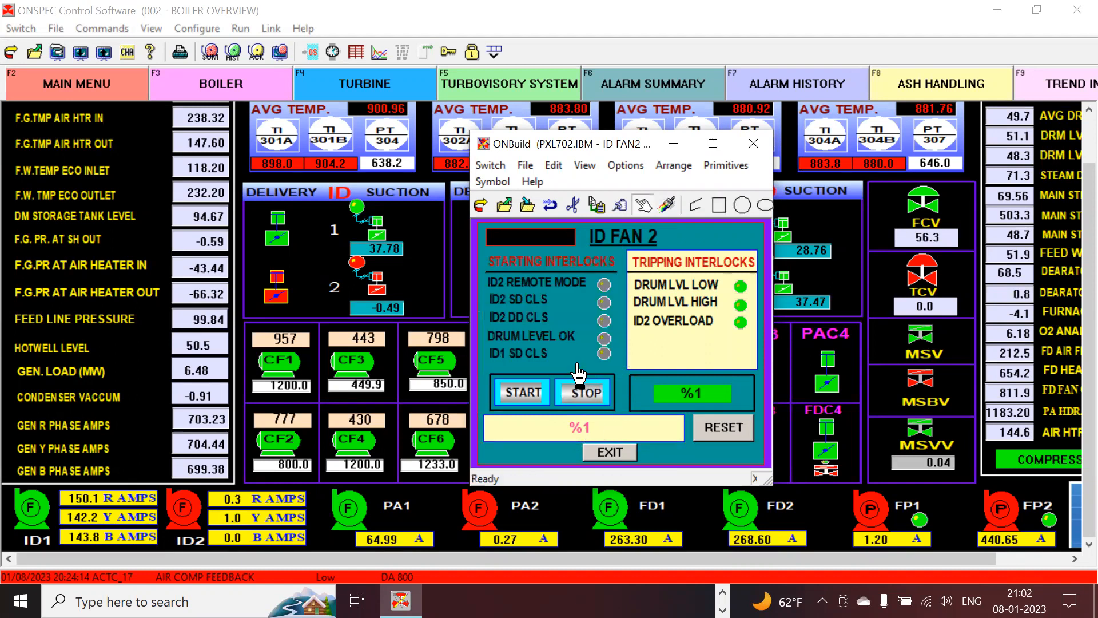
key("ctrl+v")
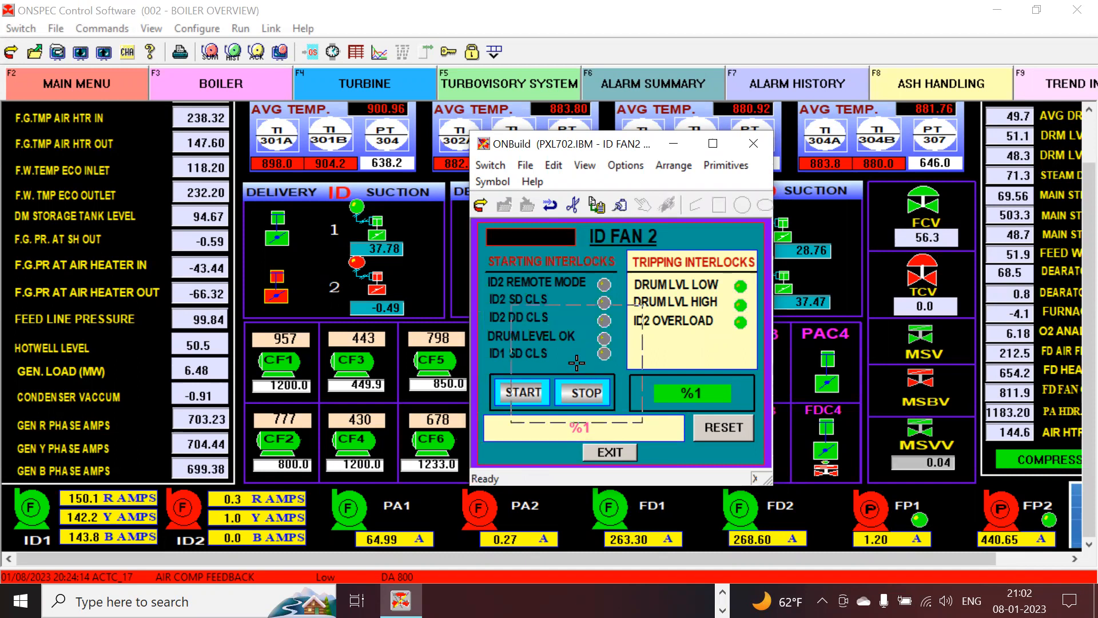
left_click(551, 309)
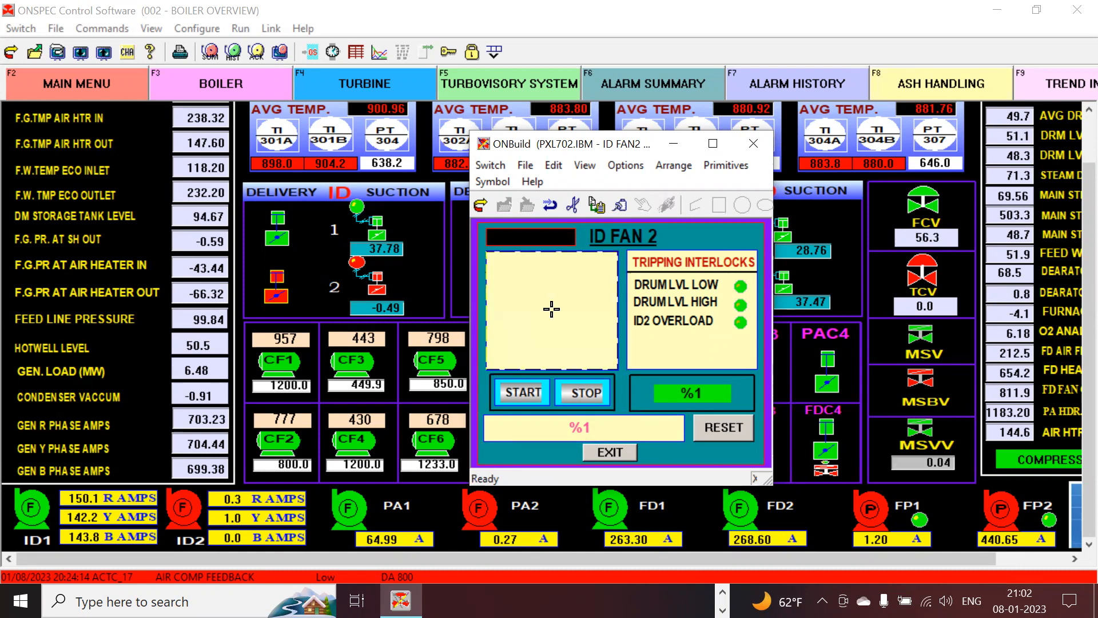
right_click(690, 364)
left_click(579, 321)
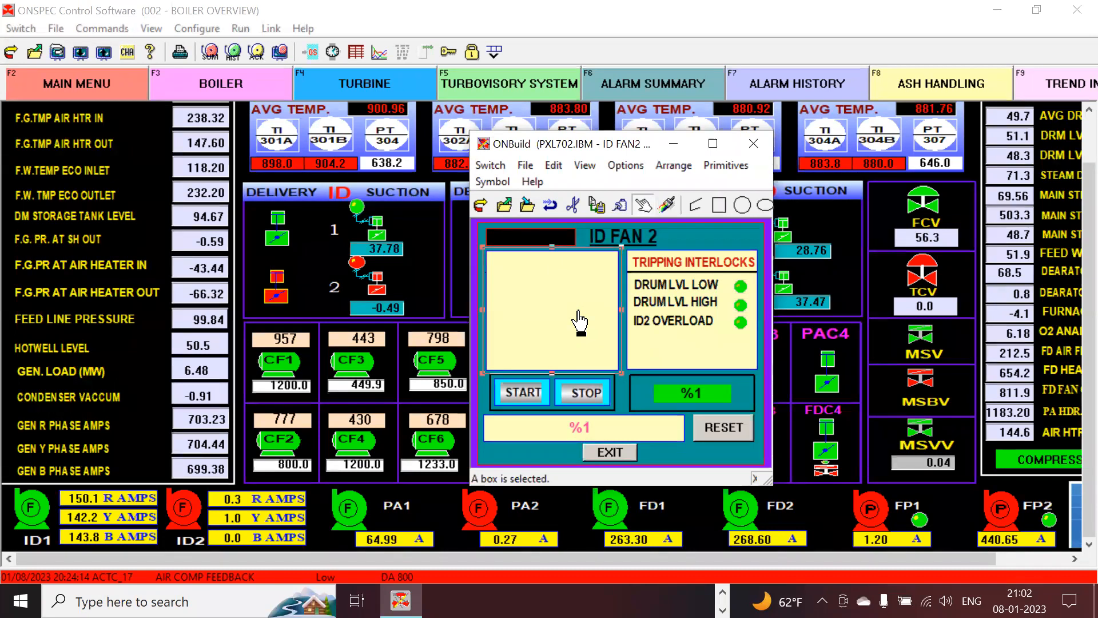
Send the pasted starting interlocks box, the teal background and the purple outer box to the back, in that order.
right_click(578, 310)
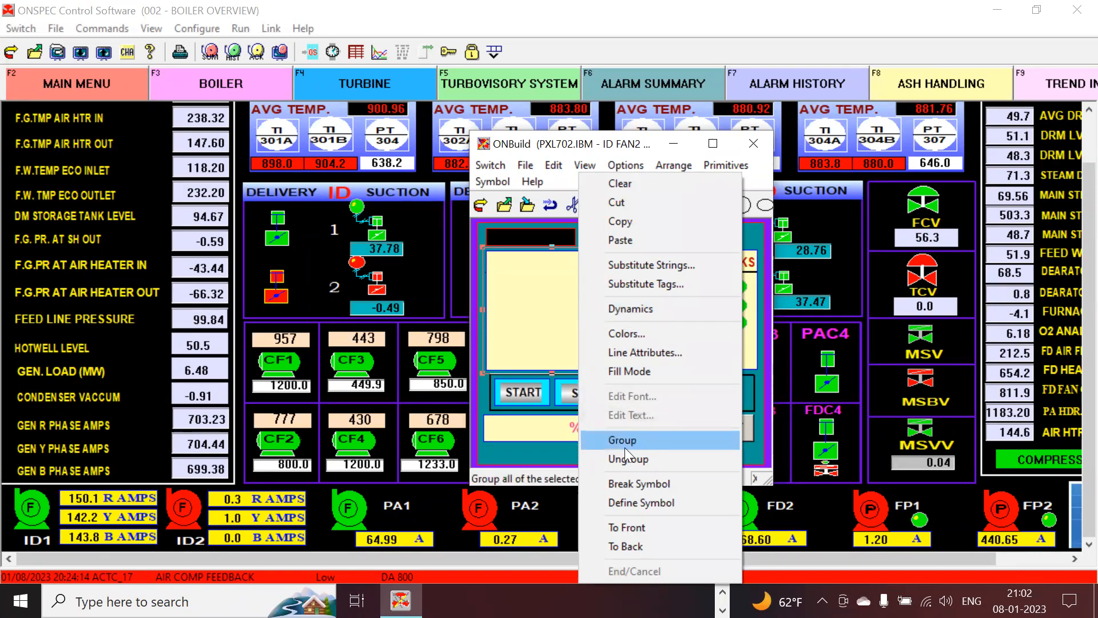
left_click(624, 545)
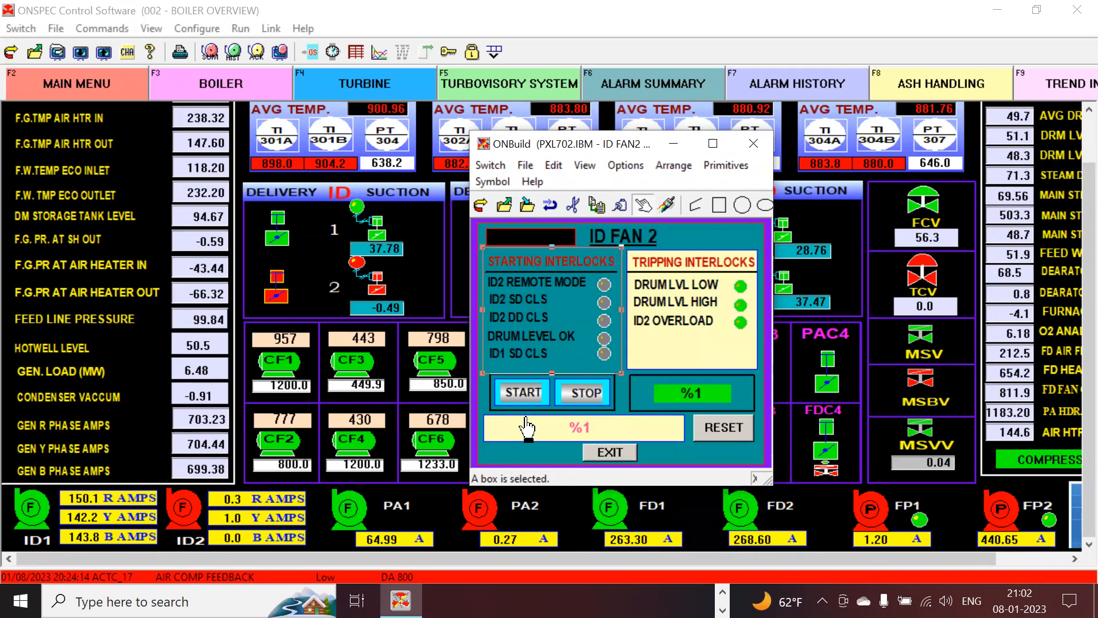
left_click(507, 461)
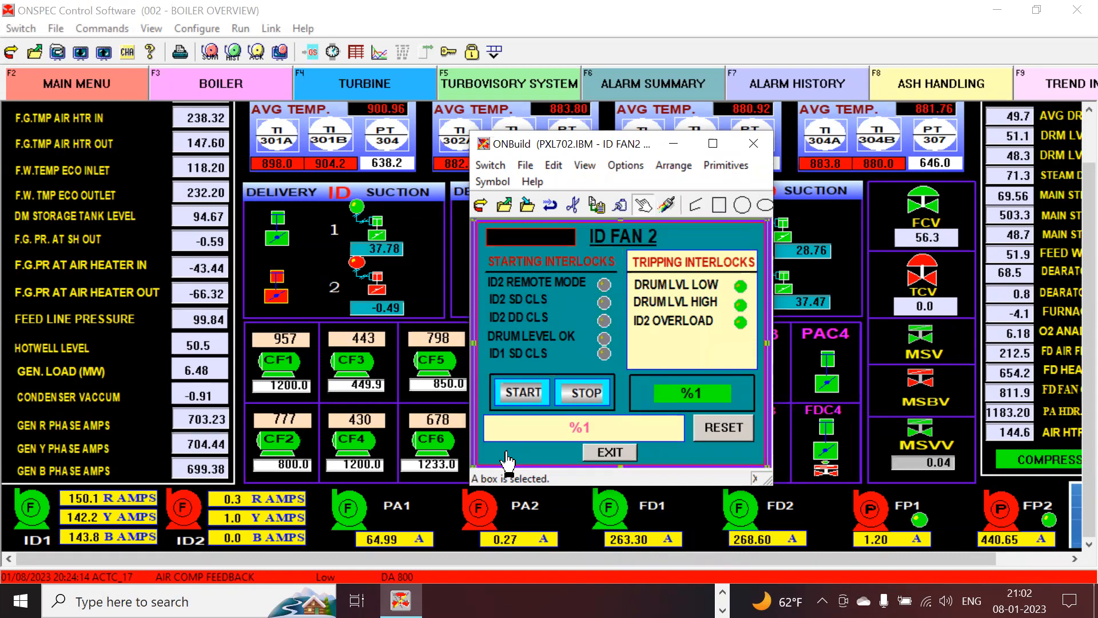
right_click(506, 451)
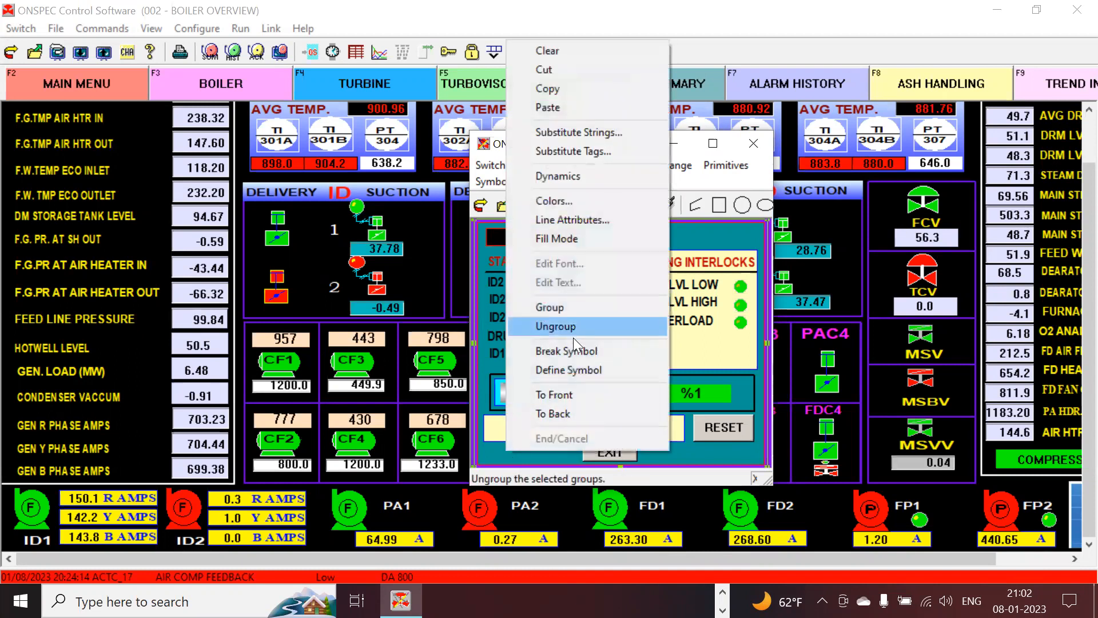
left_click(554, 414)
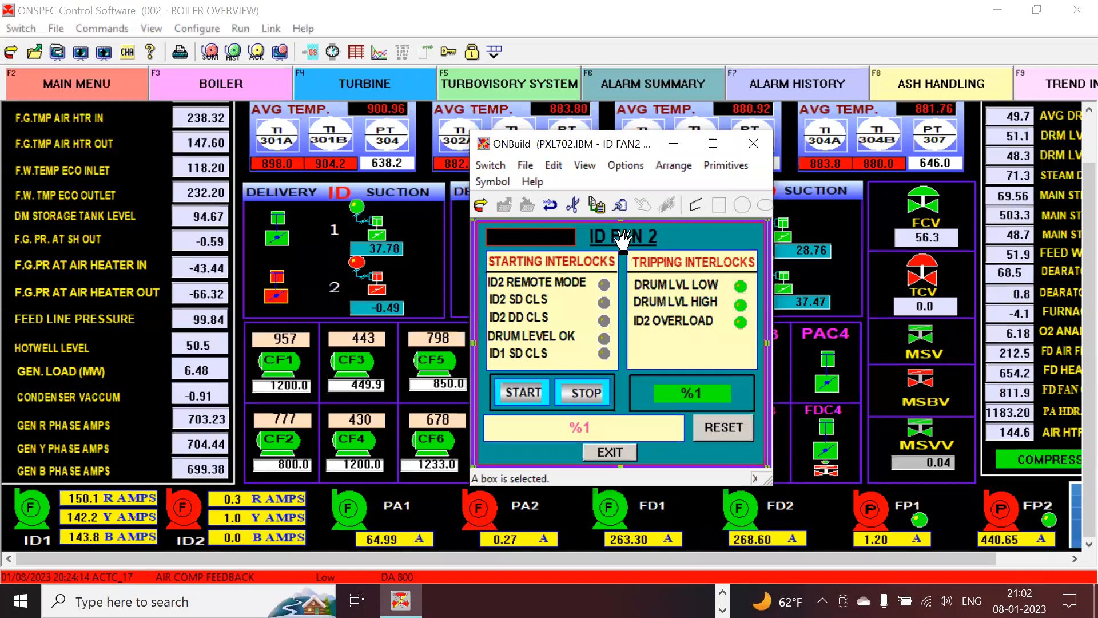
left_click(521, 457)
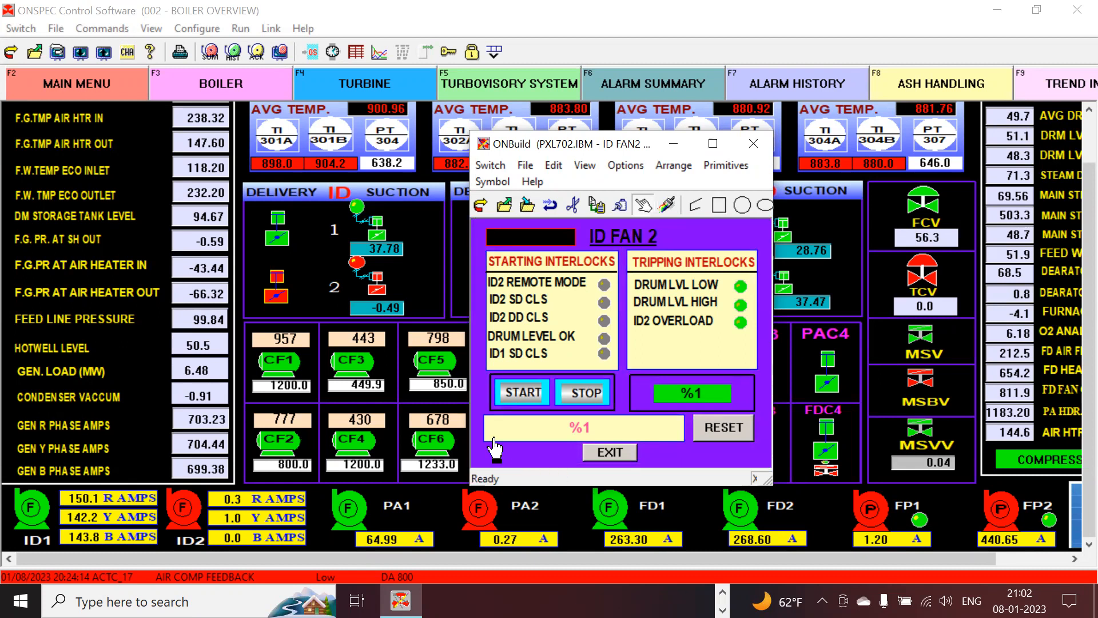
right_click(552, 455)
left_click(528, 448)
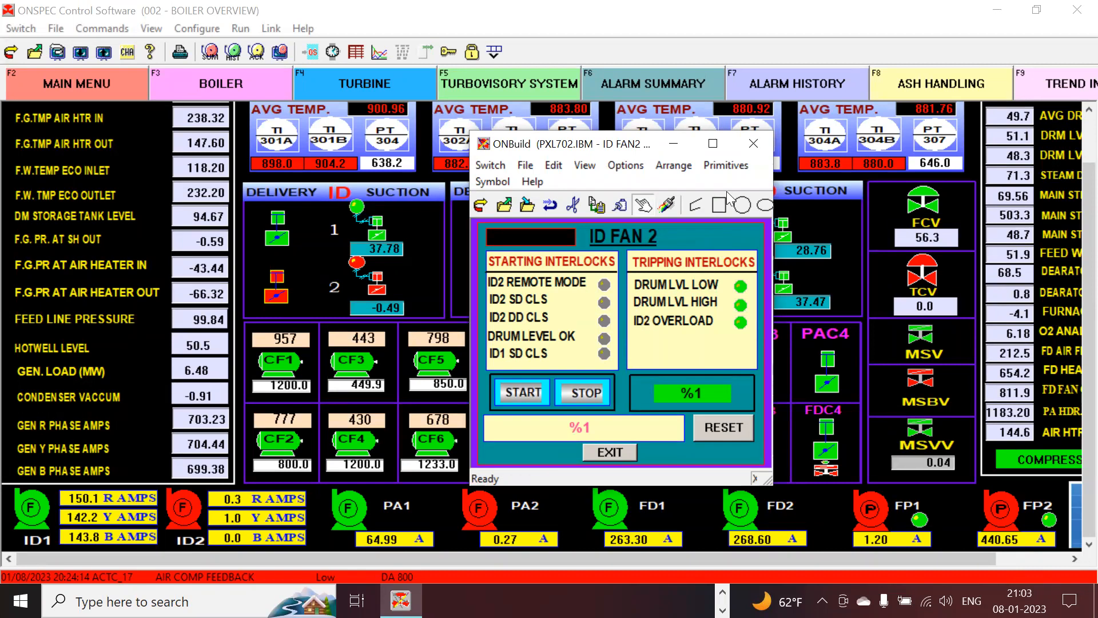
Close the ID fan 2 display in ONBuild without saving the changes.
left_click(757, 143)
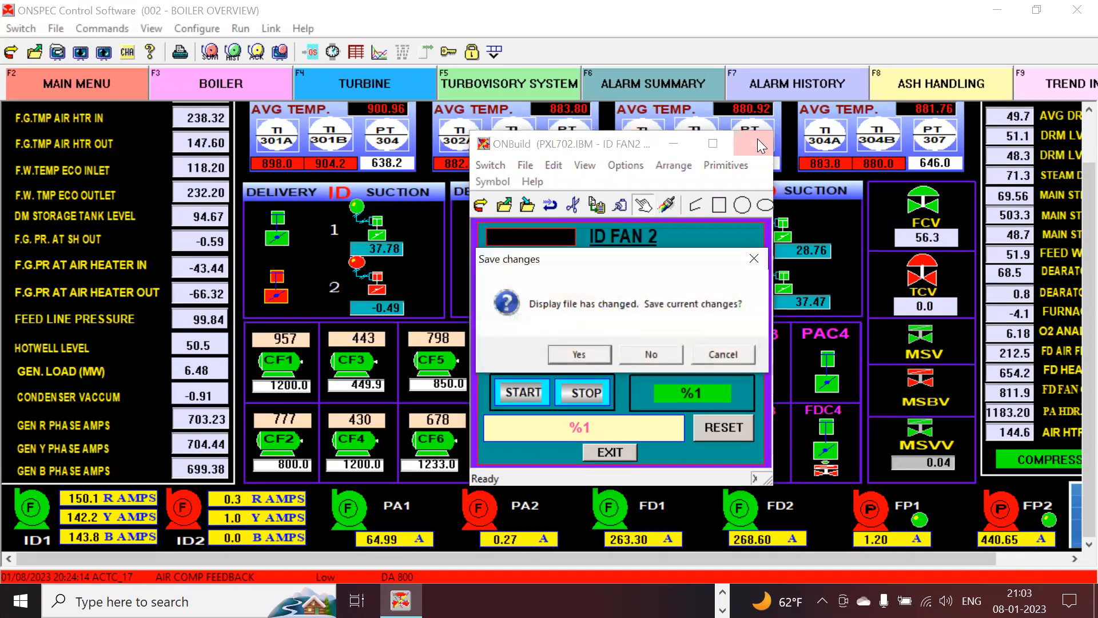
left_click(644, 357)
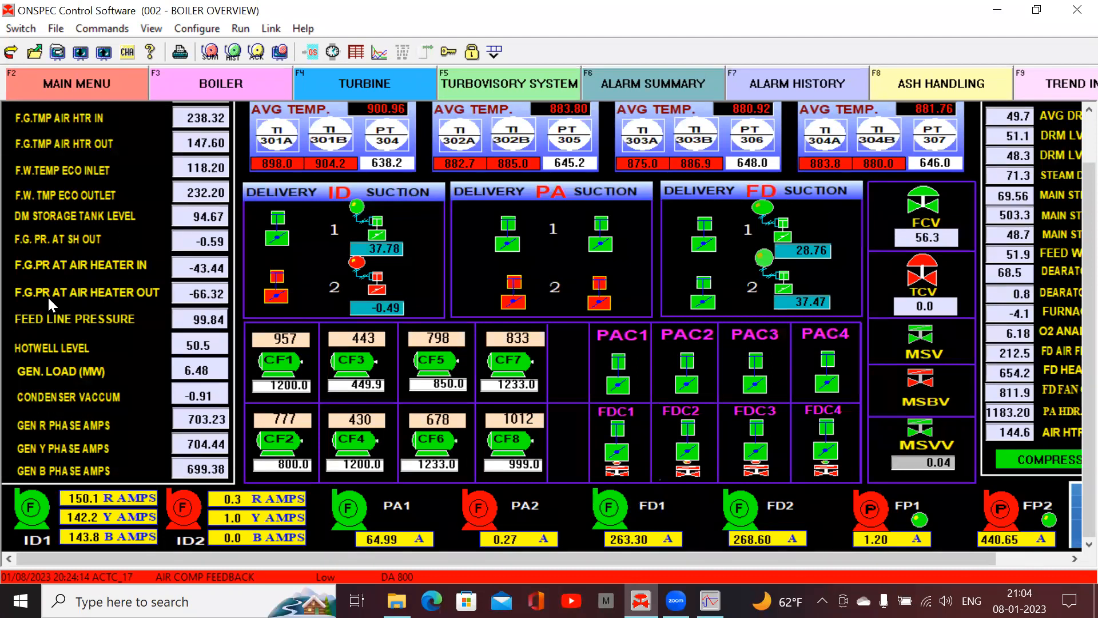
View the turbine overview and return to the boiler overview.
left_click(353, 94)
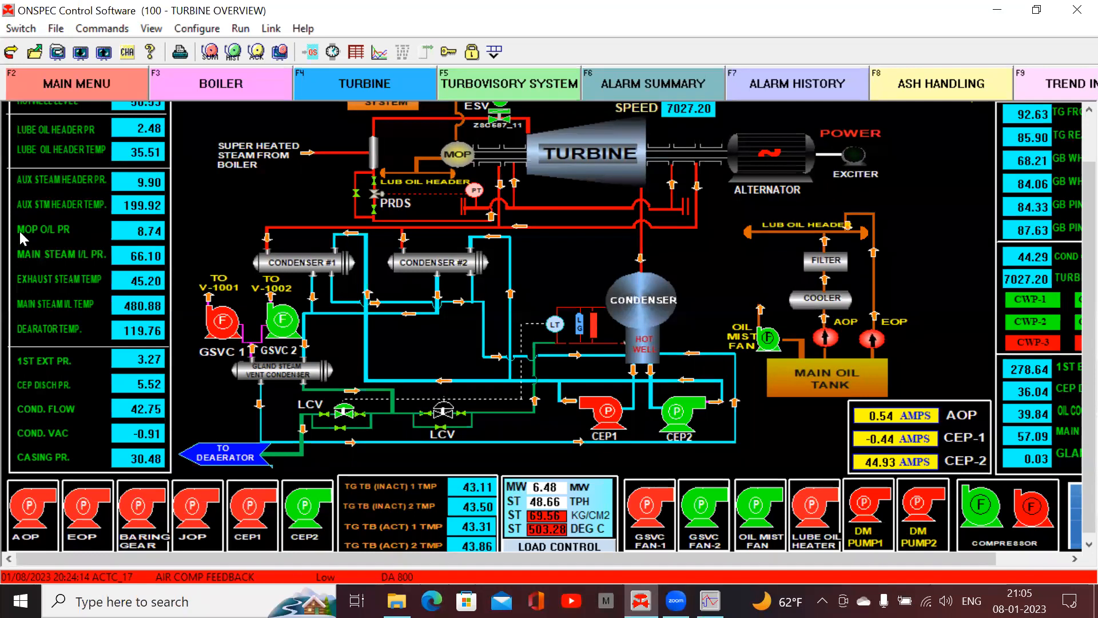
left_click(246, 80)
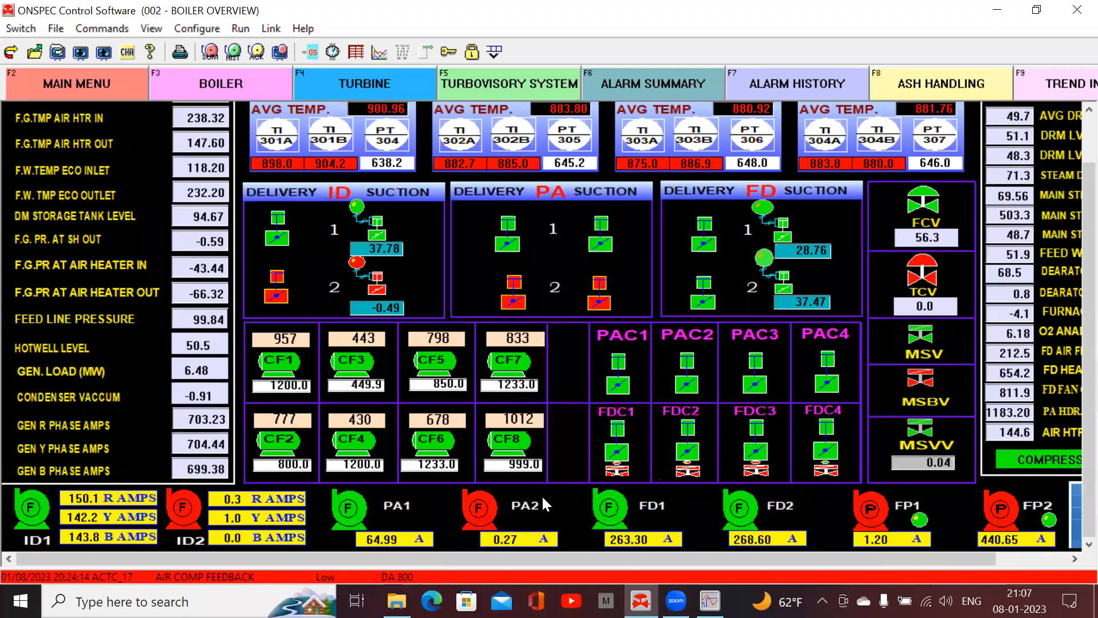
Open the PA fan 1 interlocks, try the STRT option in the start command without applying it, and exit the interlocks.
left_click(354, 511)
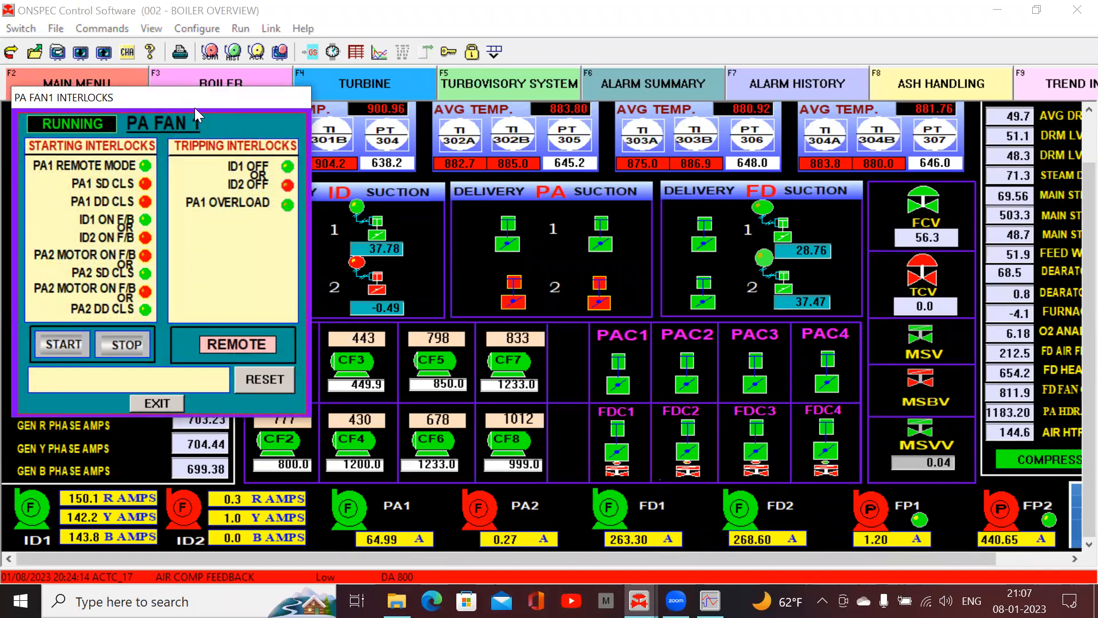
left_click_drag(184, 99, 632, 104)
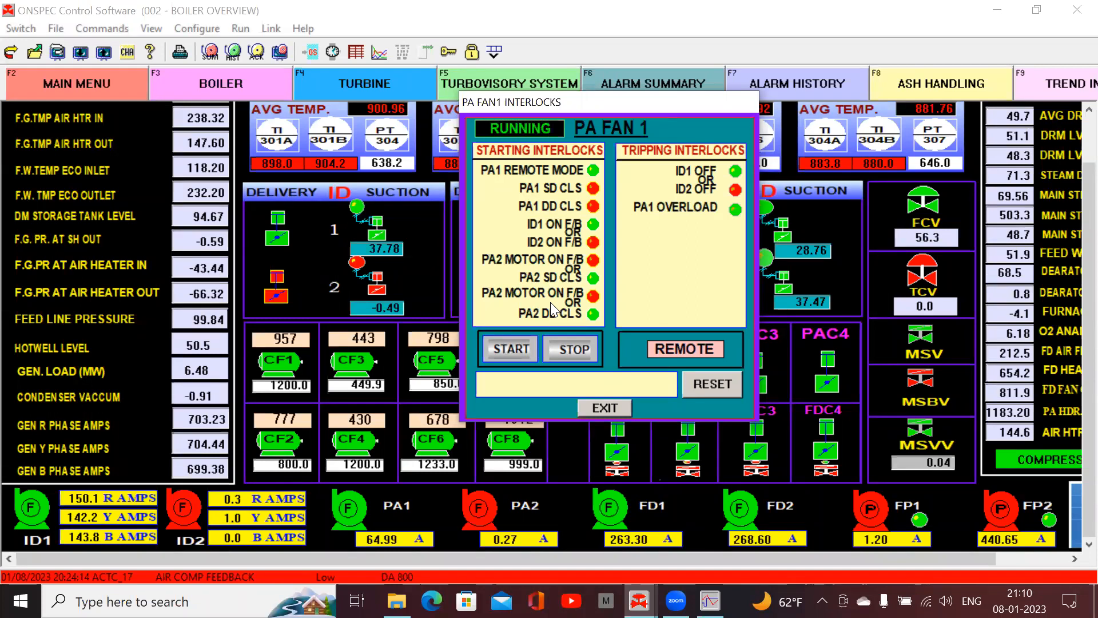
left_click(510, 348)
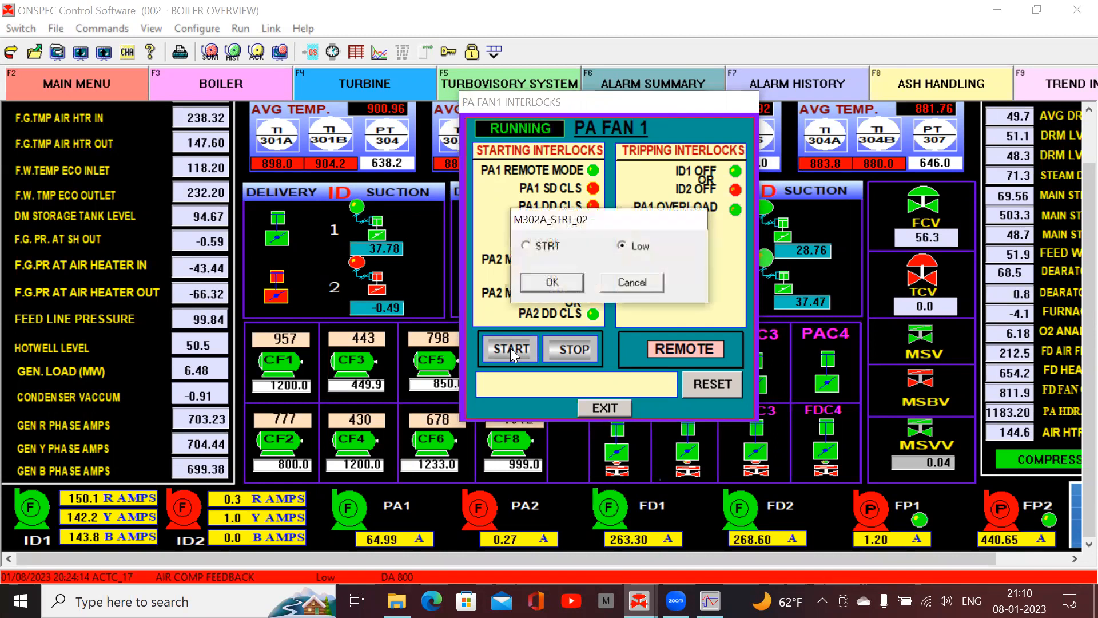
left_click(534, 248)
left_click(638, 283)
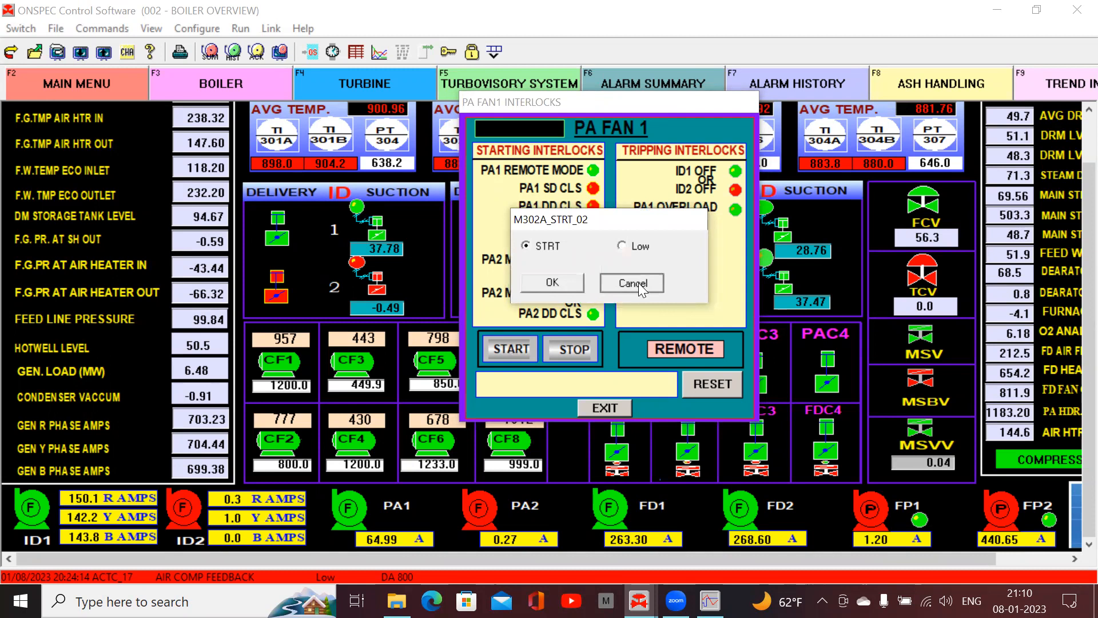
left_click(604, 406)
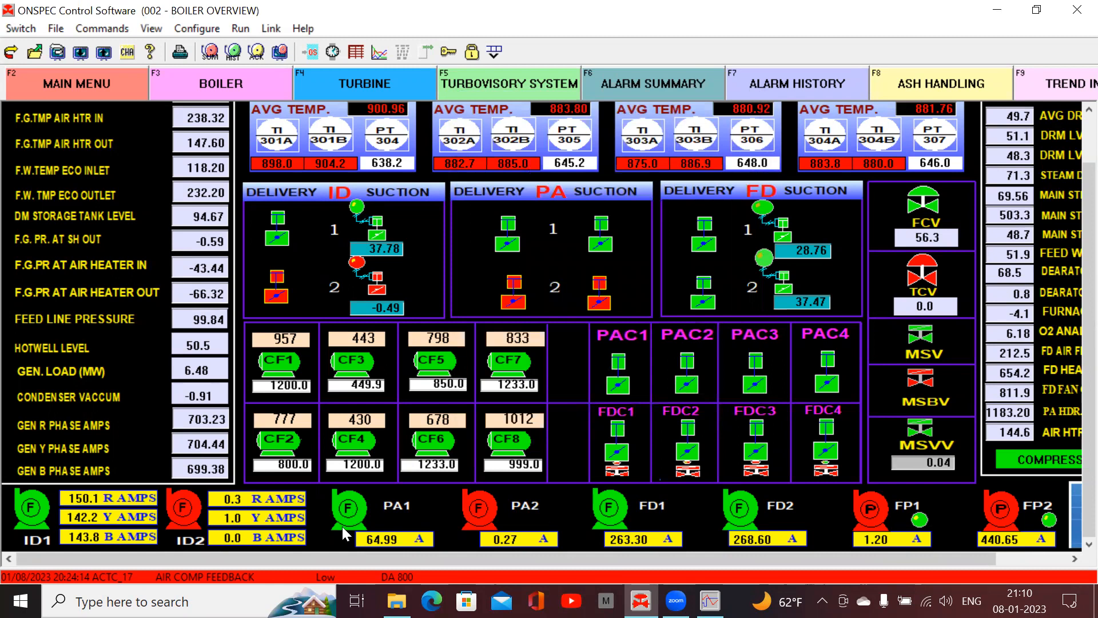
Reopen the PA fan 1 interlocks and switch the start command between STRT and Low, cancelling without applying.
left_click(354, 507)
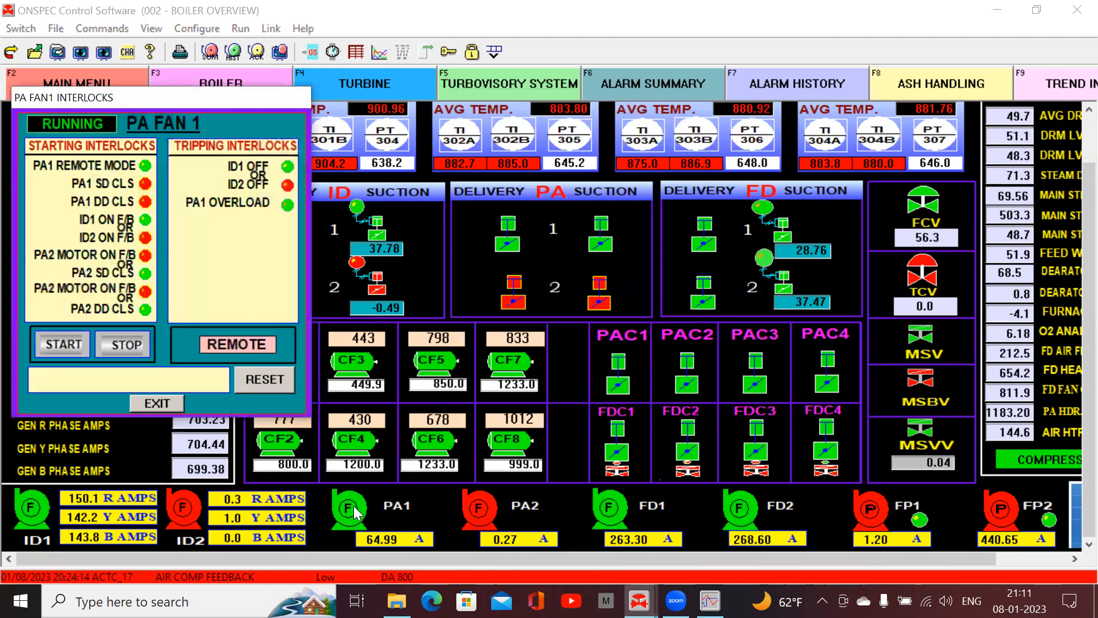
left_click_drag(183, 101, 200, 102)
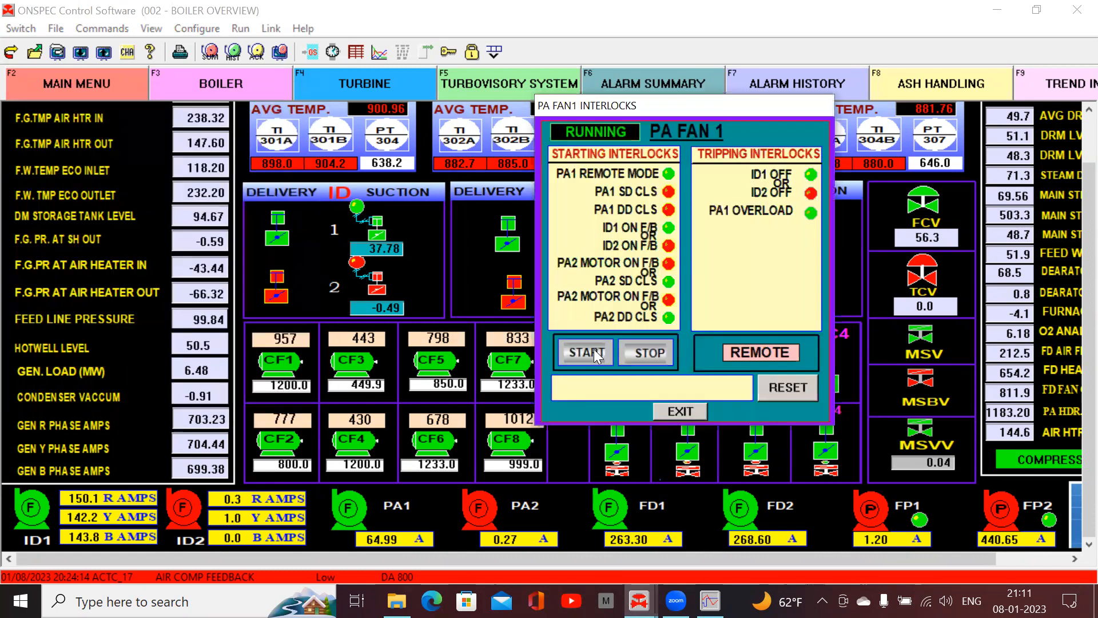
left_click(592, 351)
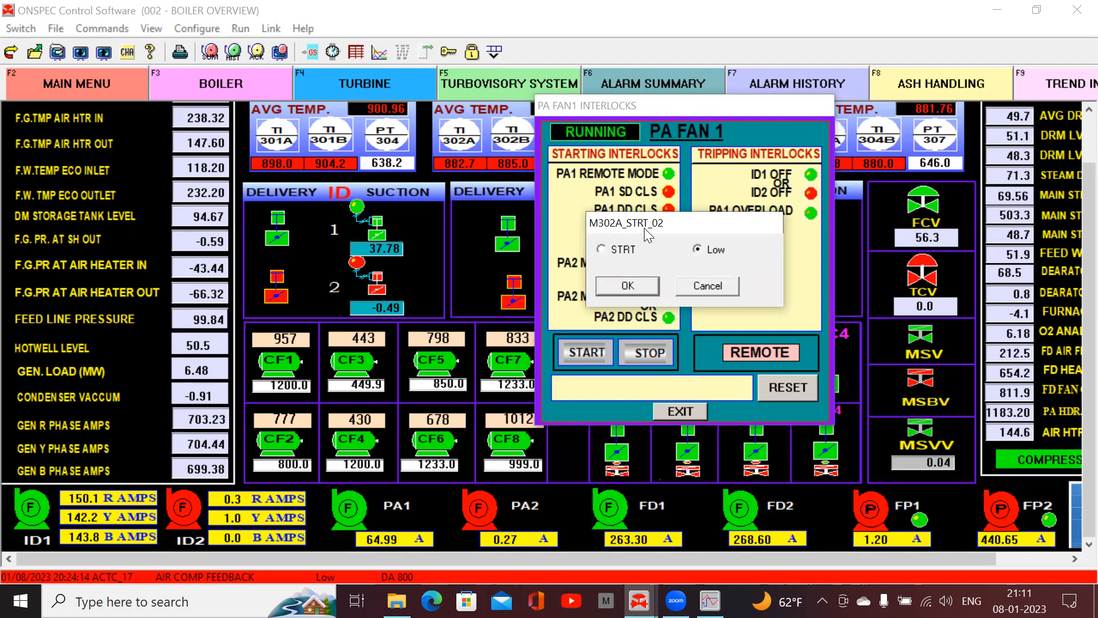
left_click(608, 252)
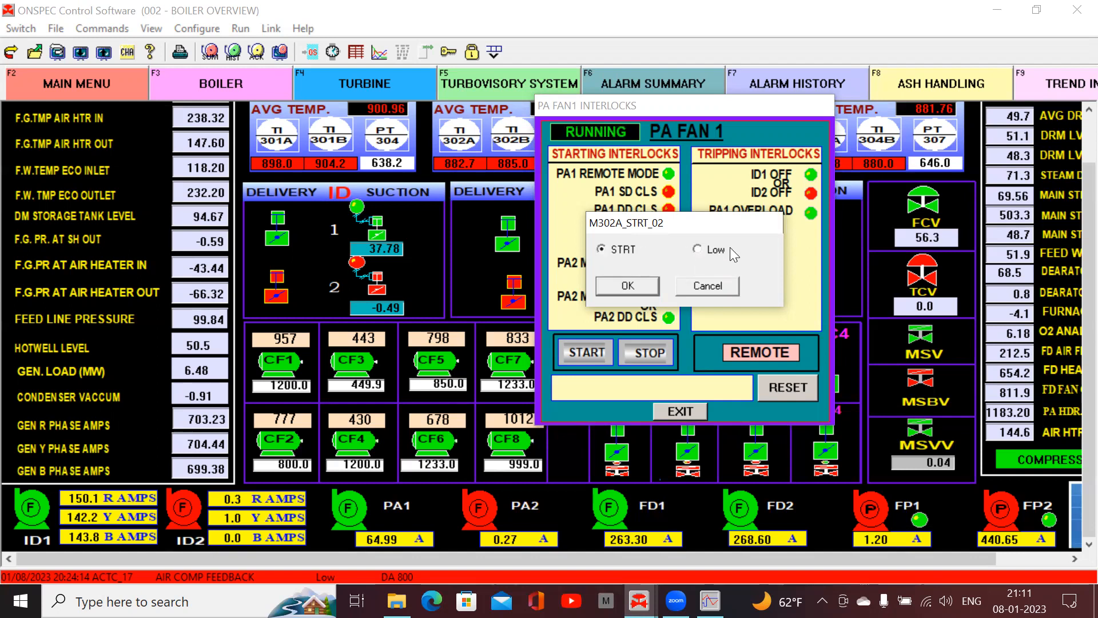
left_click(699, 250)
left_click(724, 293)
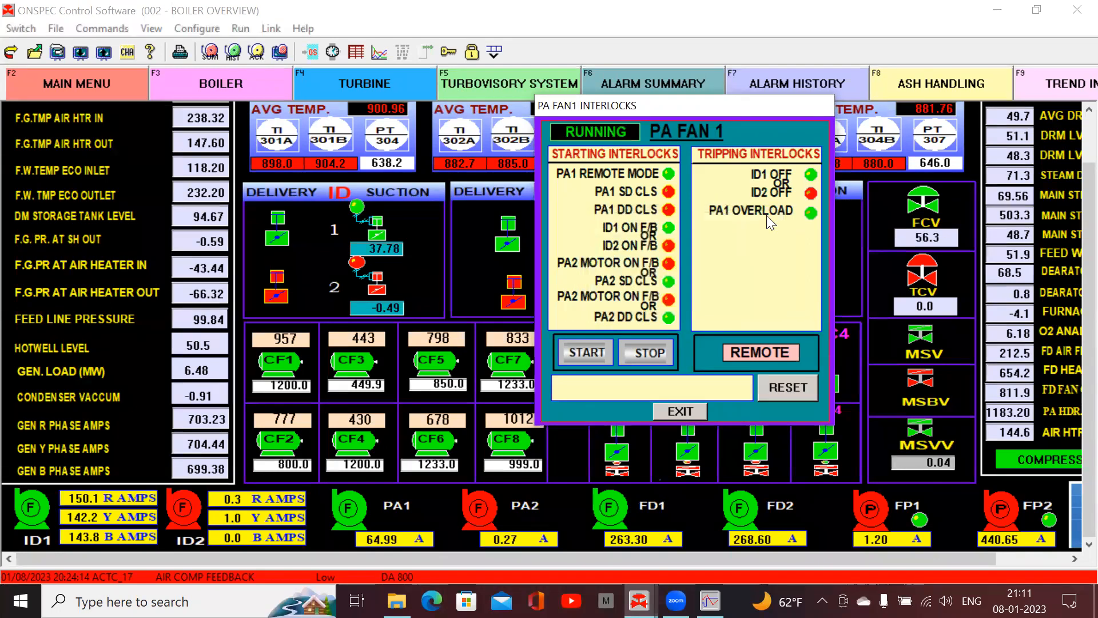
Check the M302A_STRT_02 tag in PA fan 1's start command twice without changing it, and exit the interlocks.
left_click(572, 352)
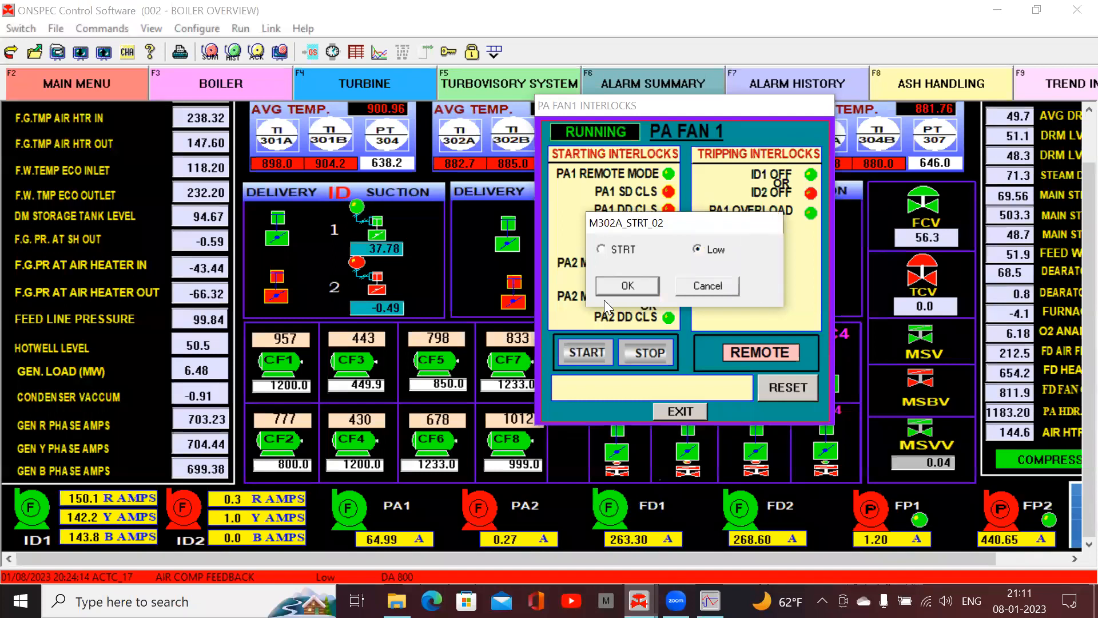
left_click(710, 290)
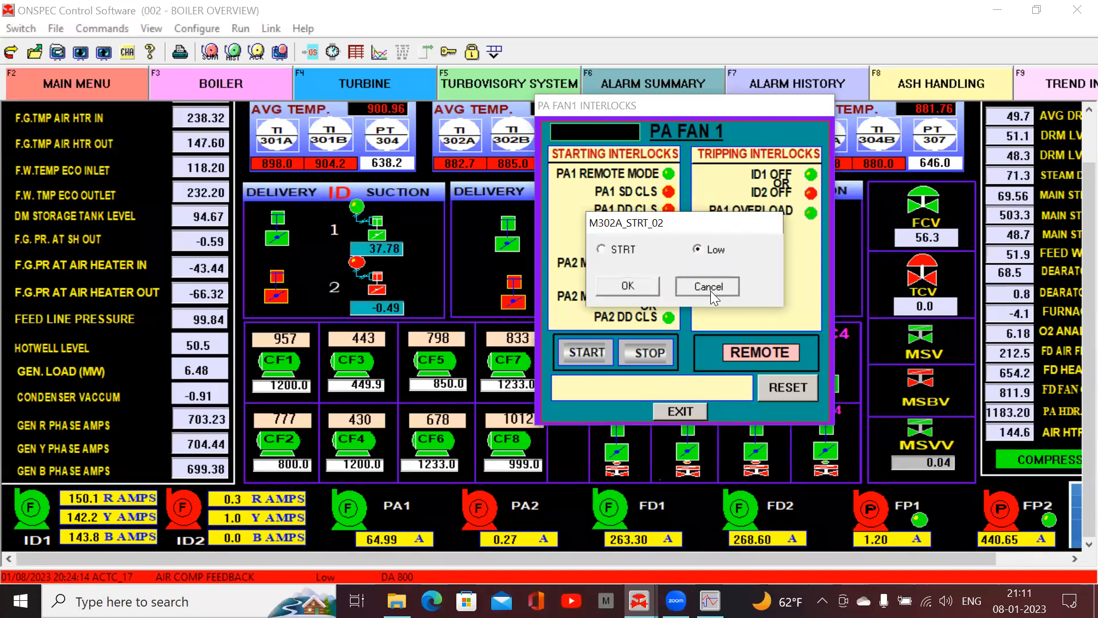
left_click(587, 350)
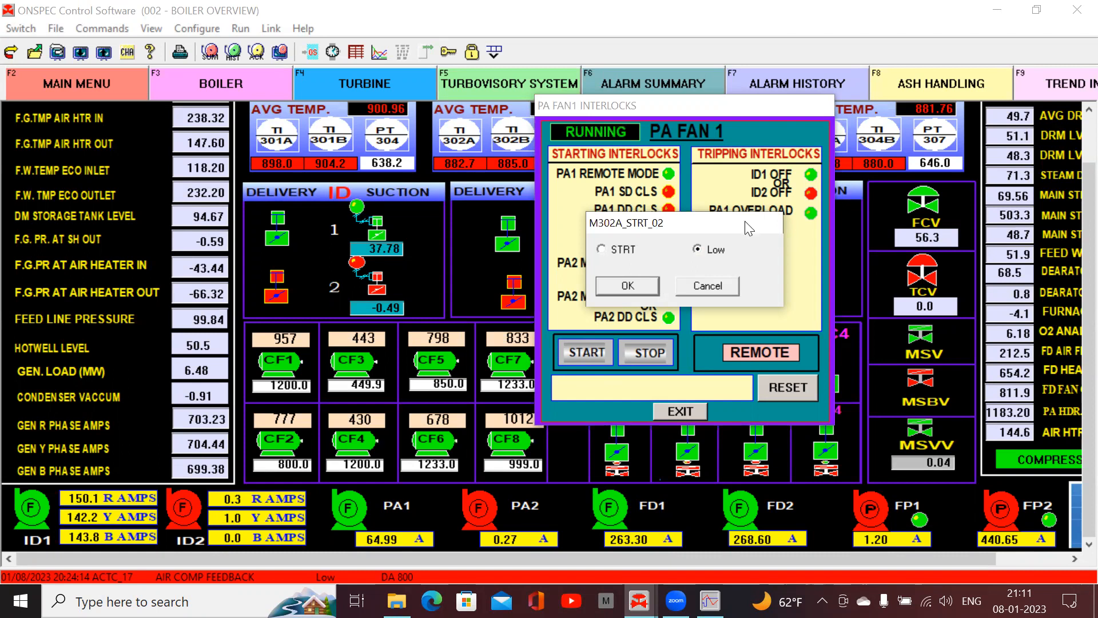
left_click(713, 289)
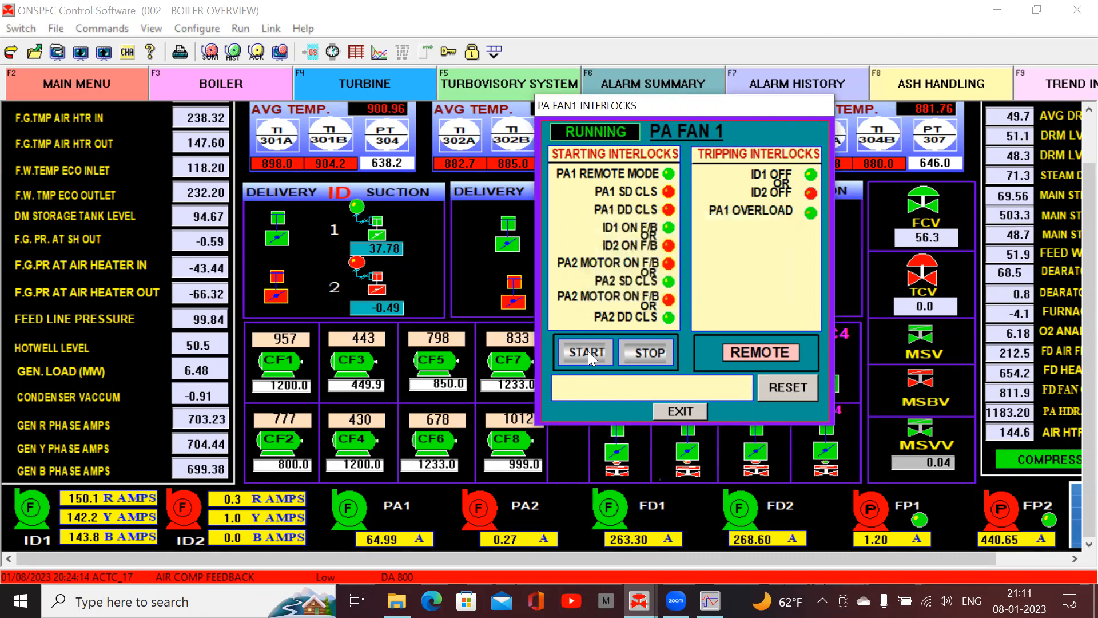
left_click(681, 411)
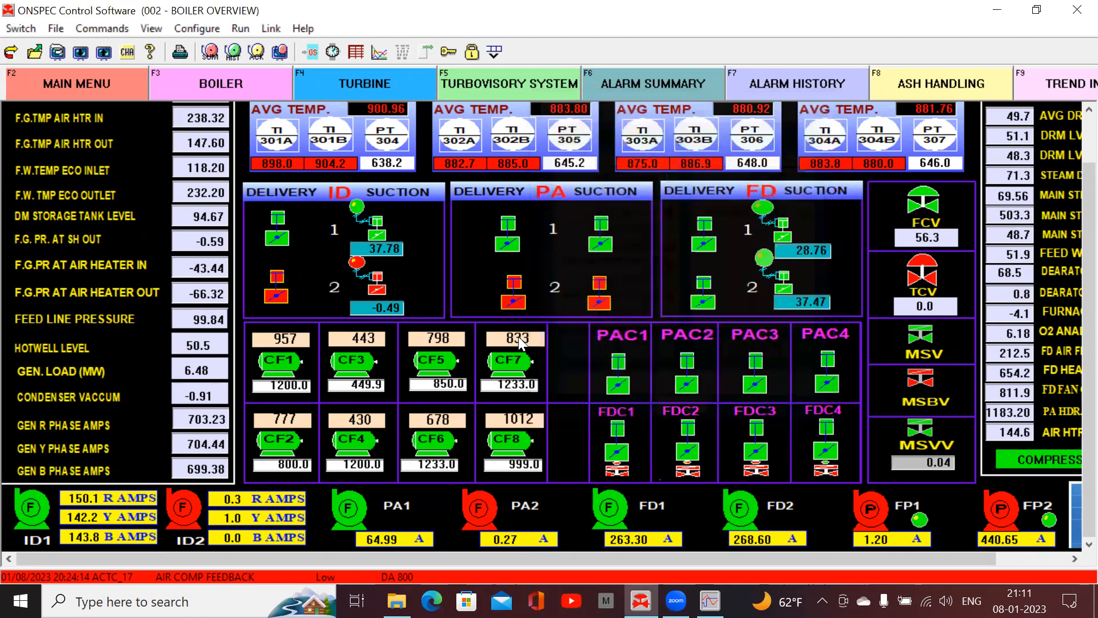
Launch ONBuild from the boiler overview and accept its 2 hour demo notice.
left_click(240, 28)
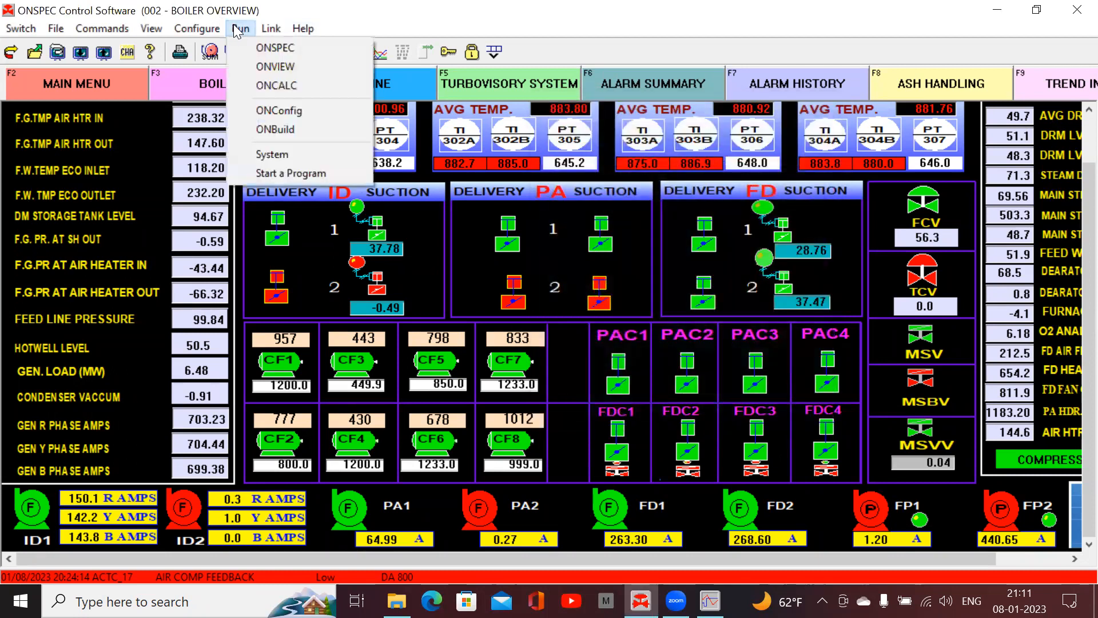
left_click(300, 131)
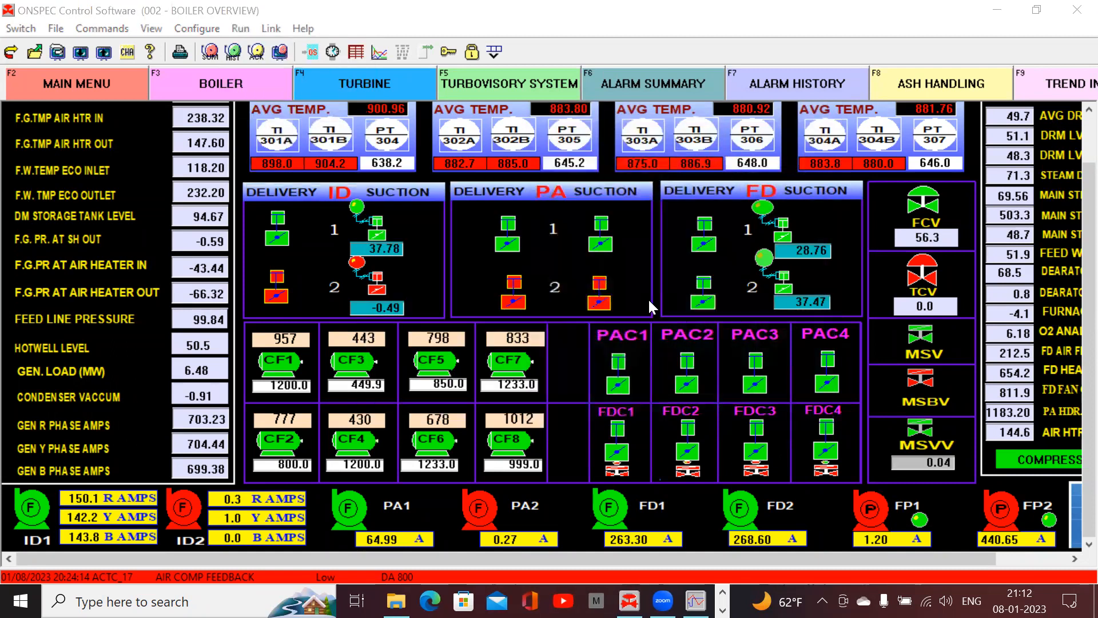
left_click(685, 345)
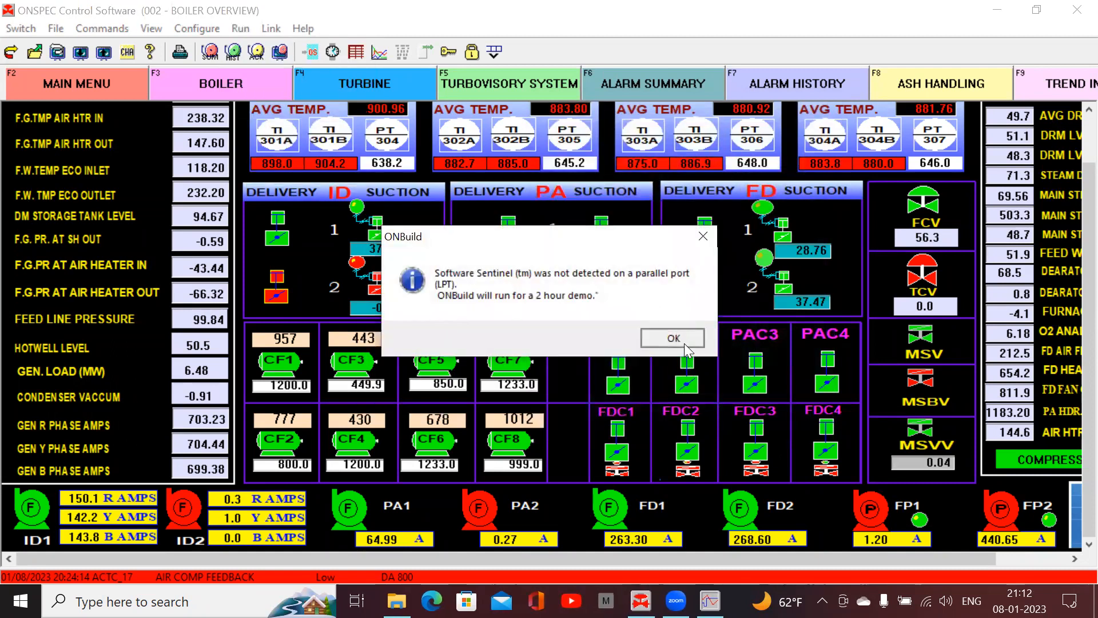
Open display 703, PA FAN1 INTERLOCKS, in ONBuild and move its window to the middle of the boiler overview.
left_click(553, 103)
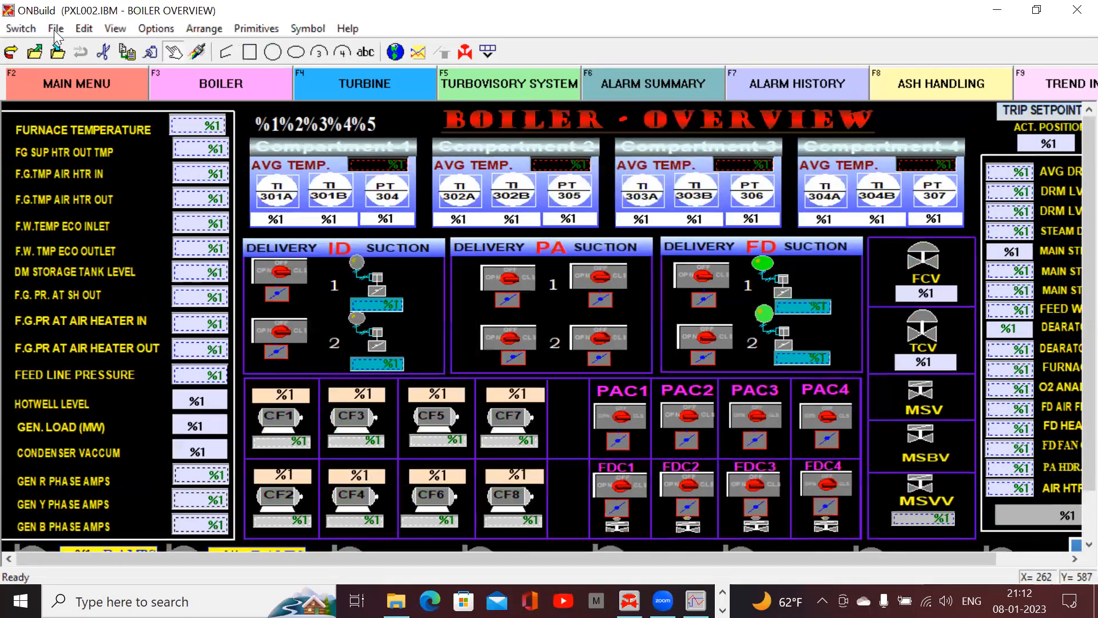
left_click(55, 32)
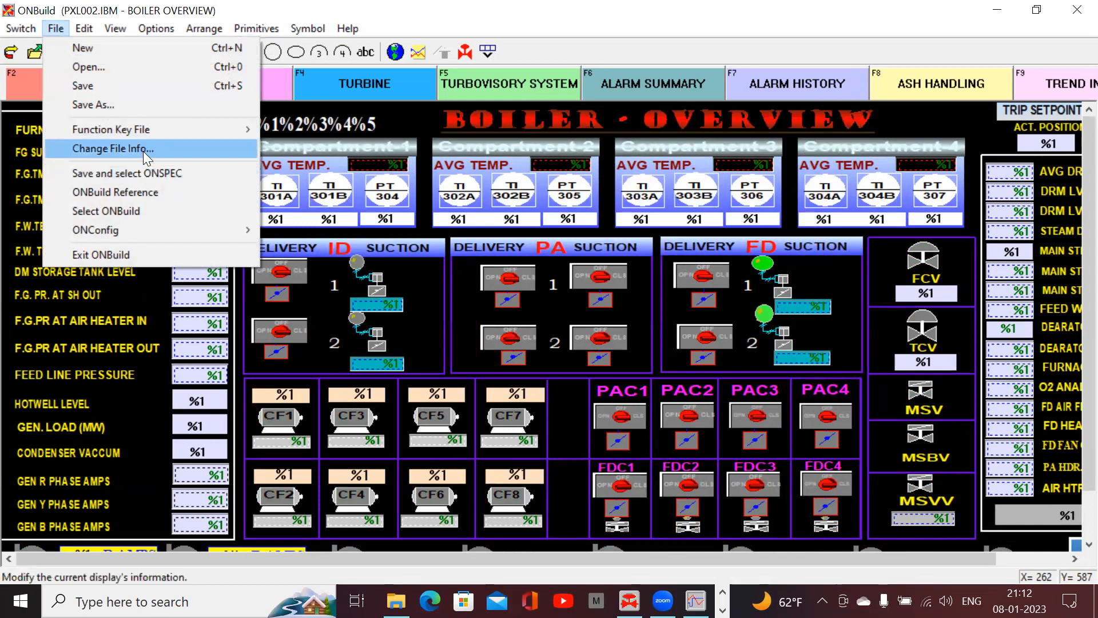
left_click(86, 68)
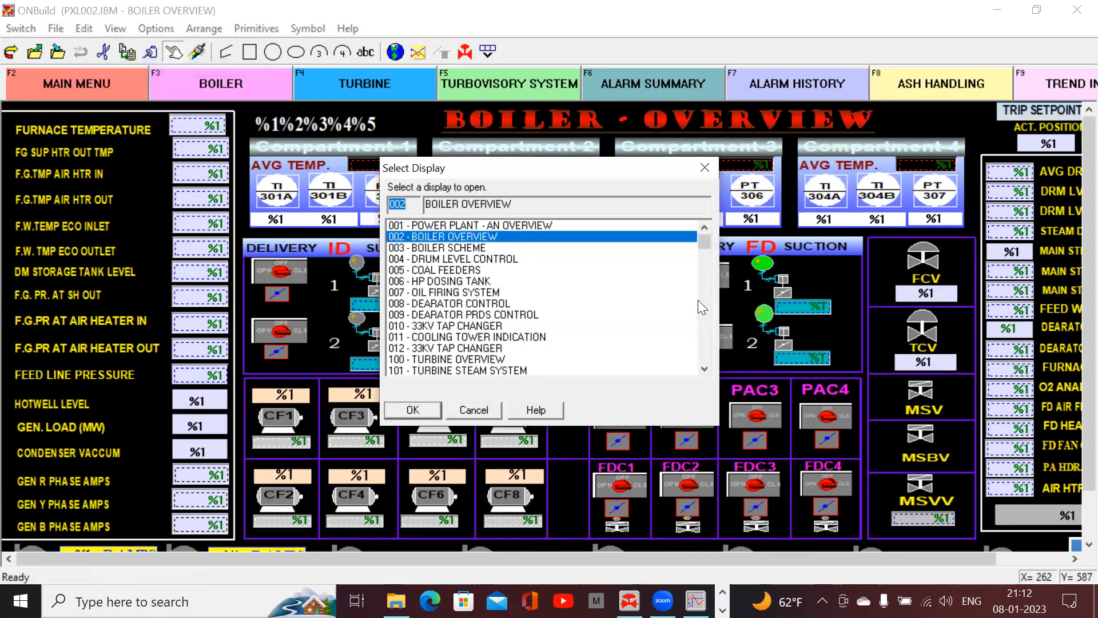
scroll(699, 338, "down", 20)
scroll(699, 339, "down", 10)
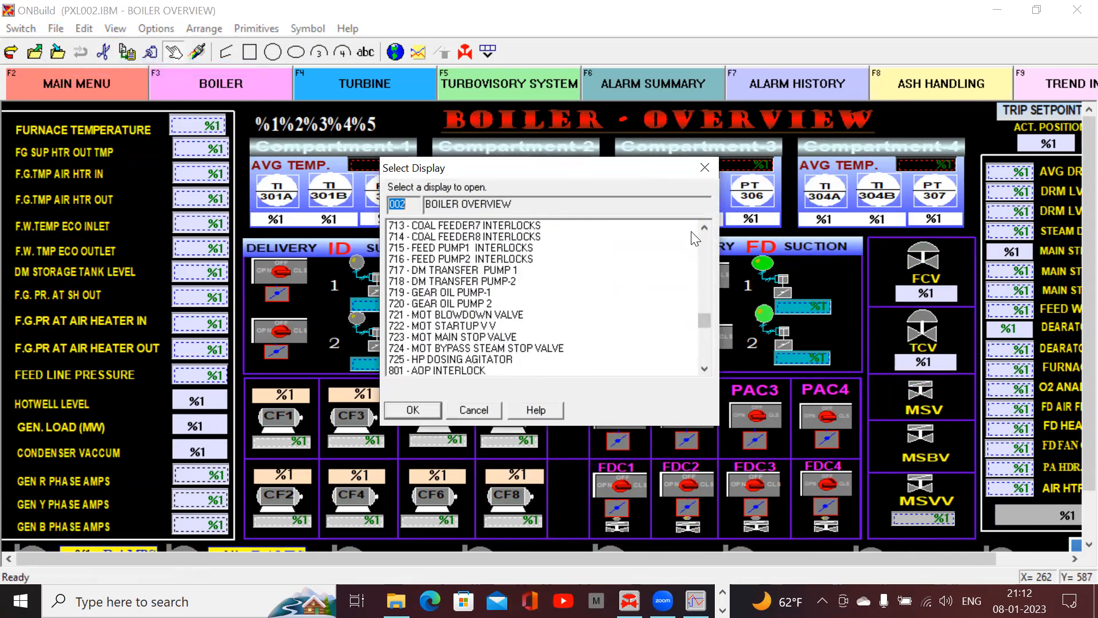
left_click(707, 231)
left_click(707, 231)
left_click(707, 231)
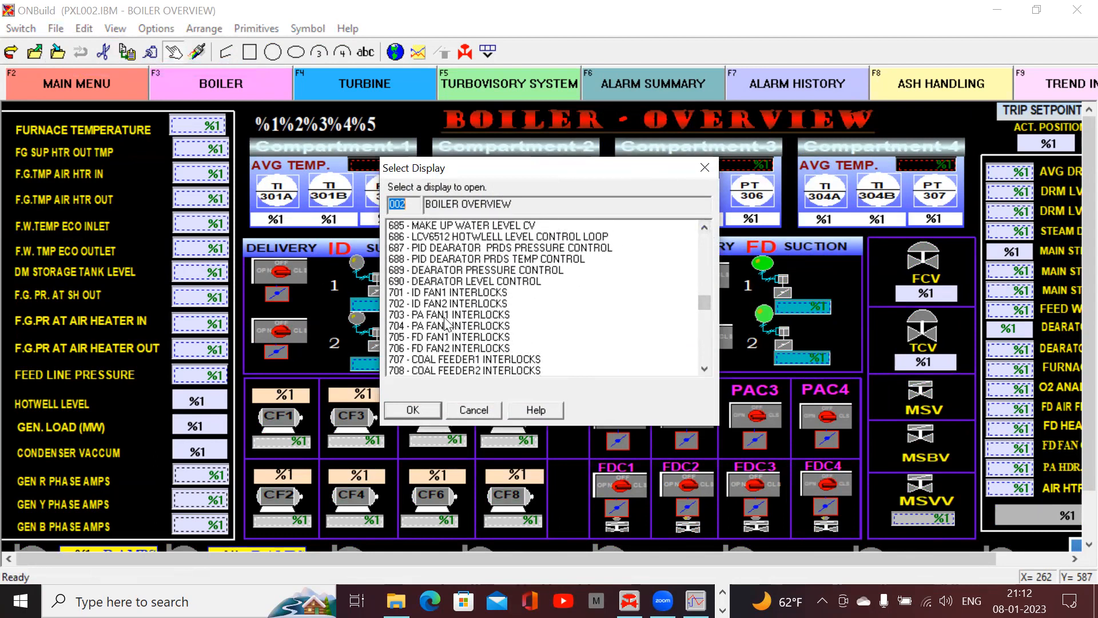
left_click(446, 316)
left_click(415, 409)
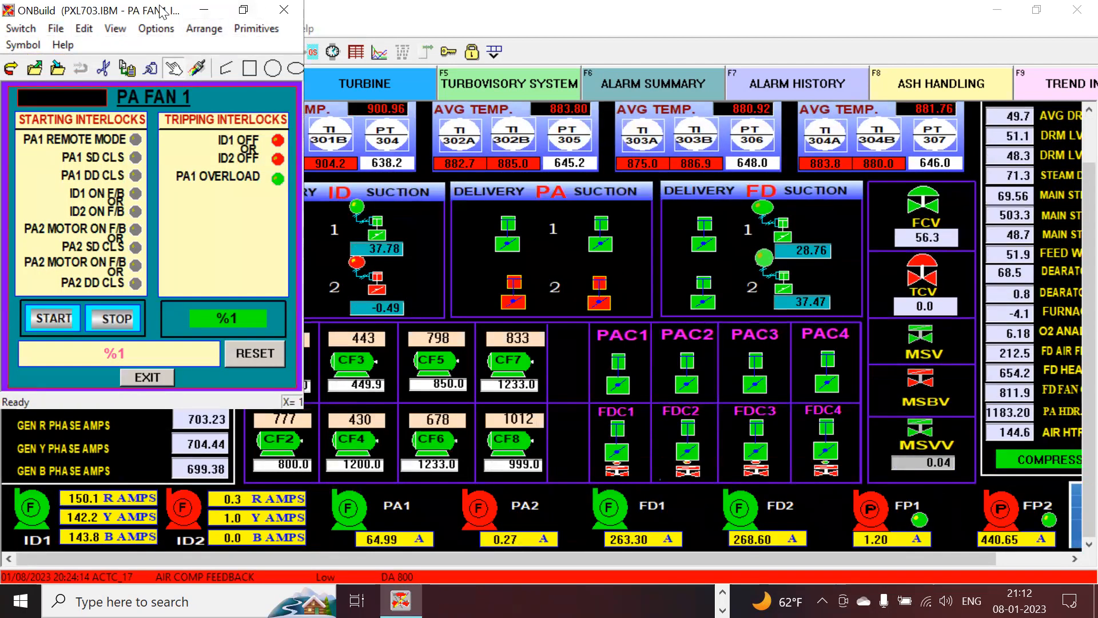
left_click_drag(172, 17, 623, 77)
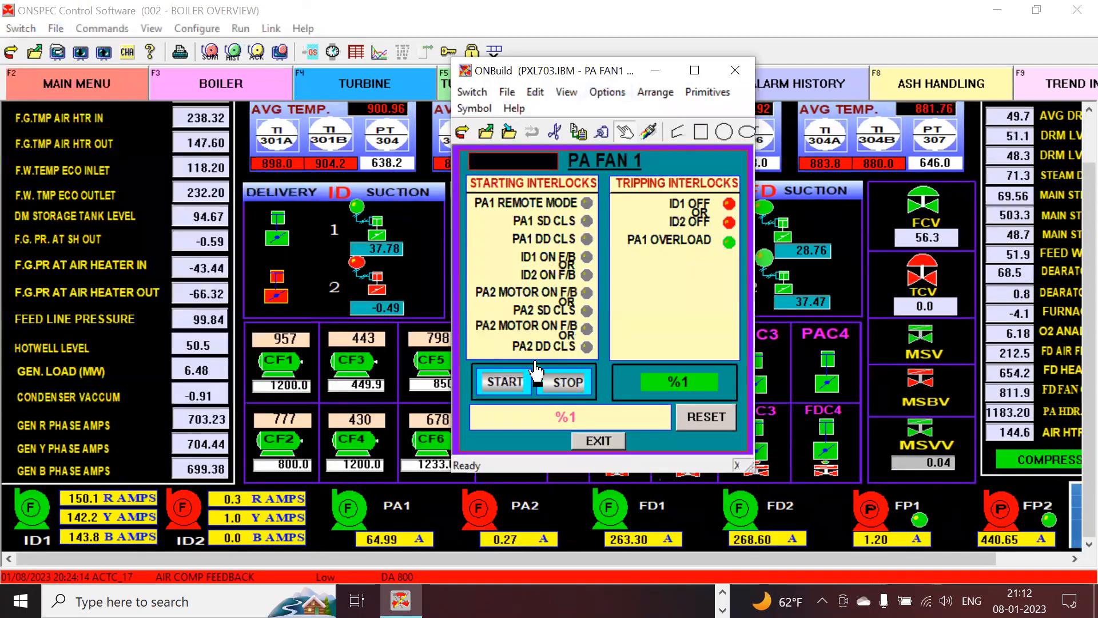
Examine the dynamics of the PA fan 1 START button: its tag, triggers, color, rotation and visibility settings.
left_click(505, 384)
double_click(506, 384)
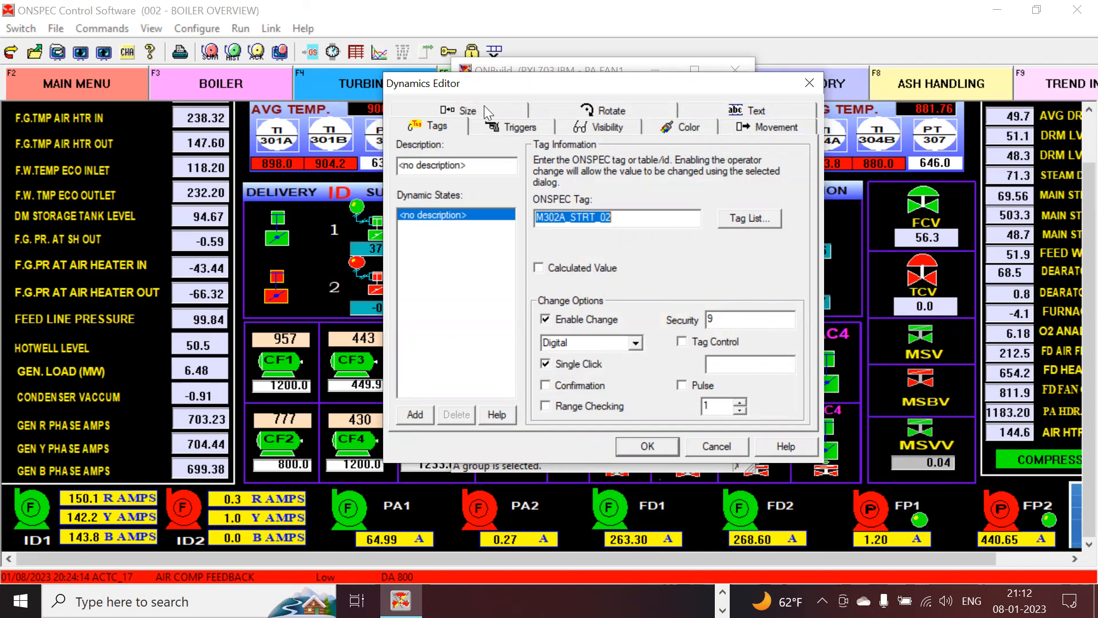
left_click(440, 285)
double_click(593, 214)
left_click(529, 129)
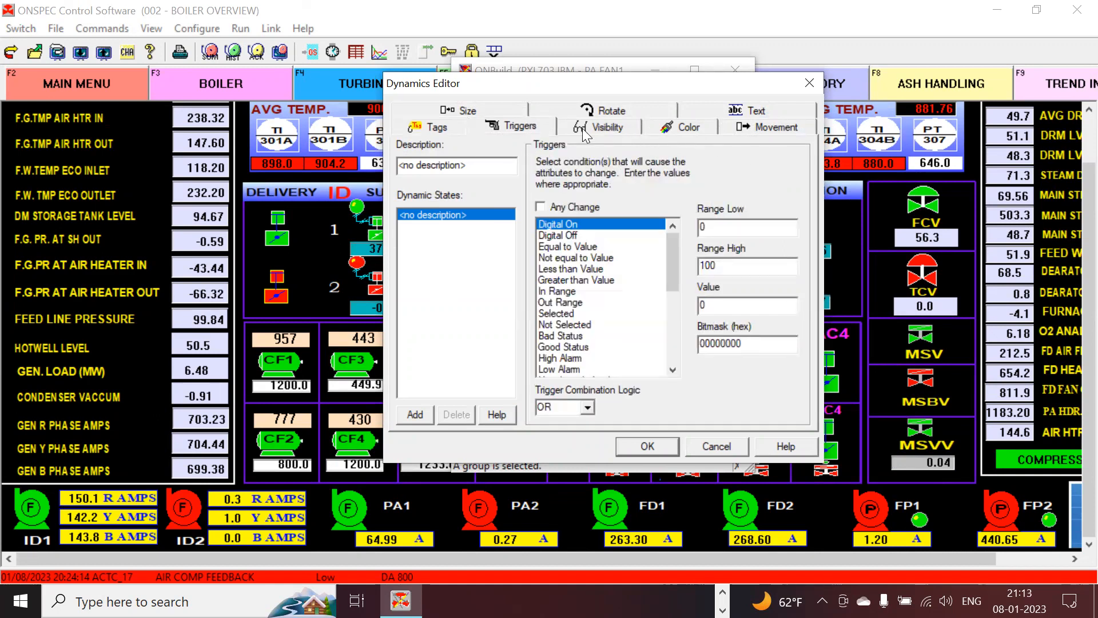
left_click(690, 127)
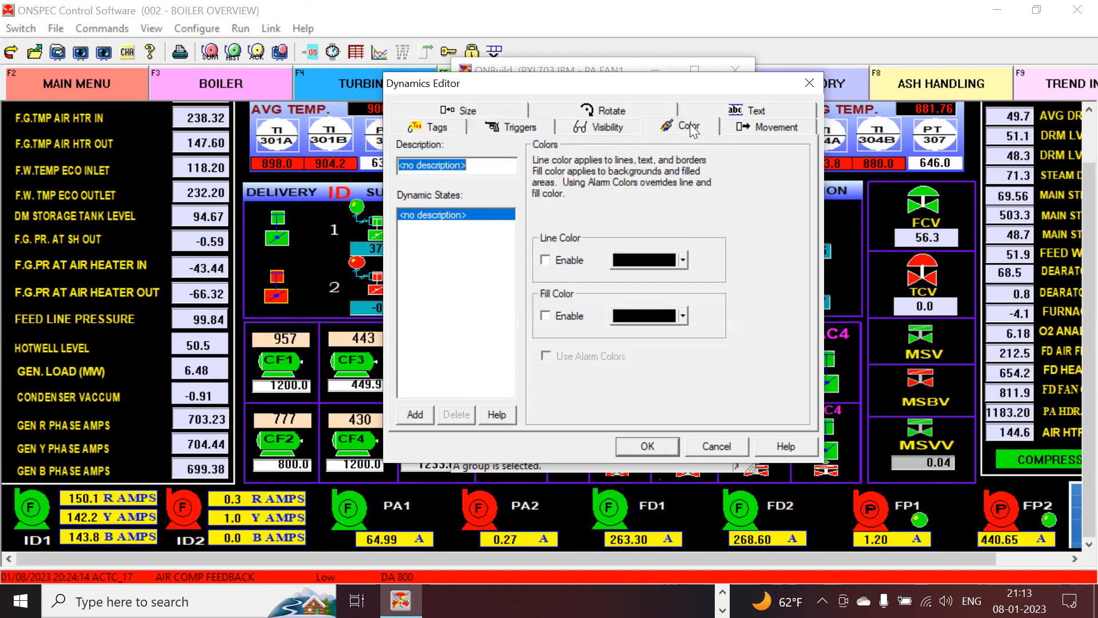
left_click(434, 129)
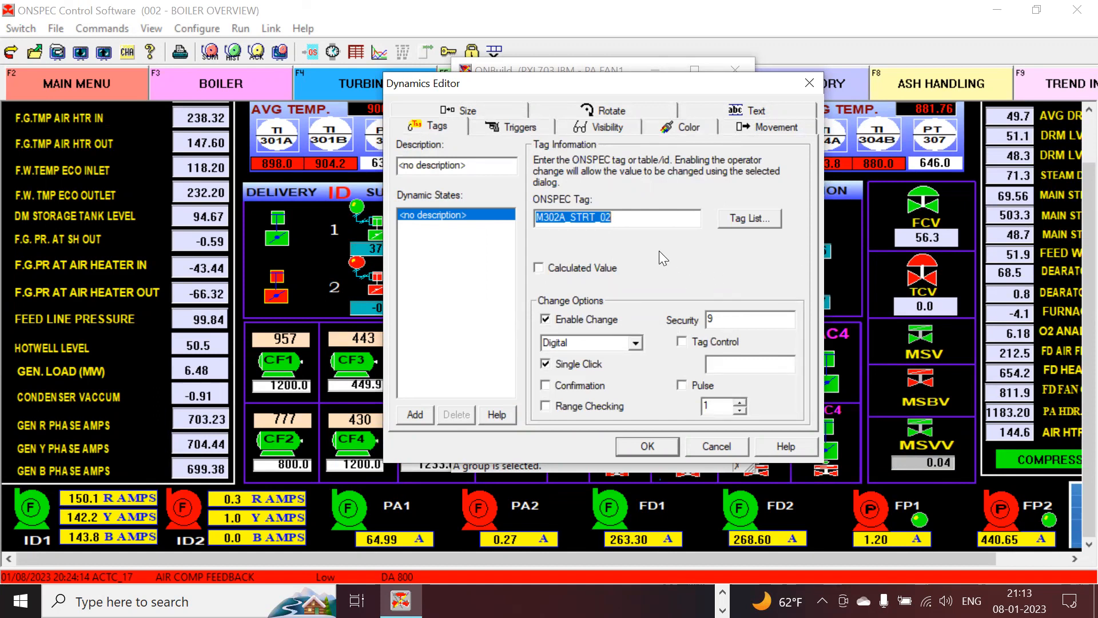
left_click(611, 113)
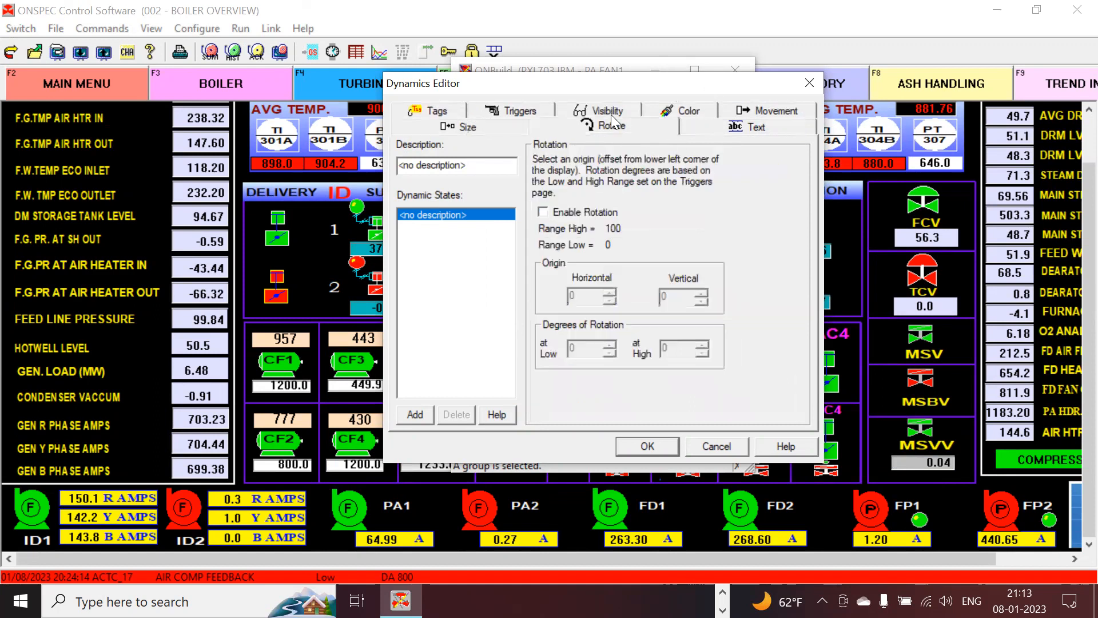
left_click(575, 112)
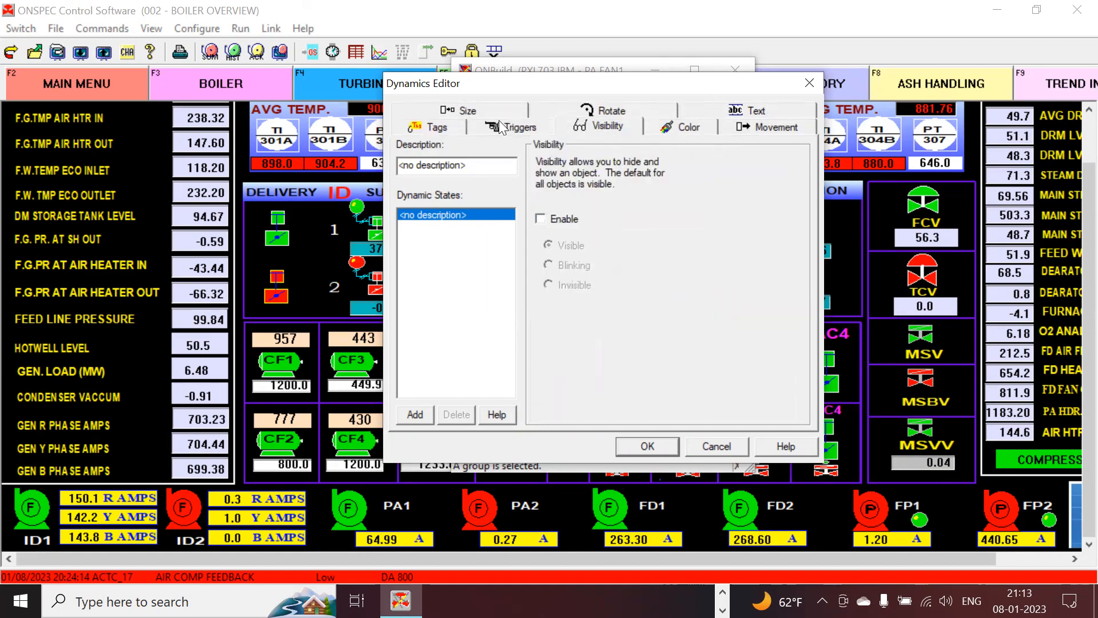
left_click(429, 125)
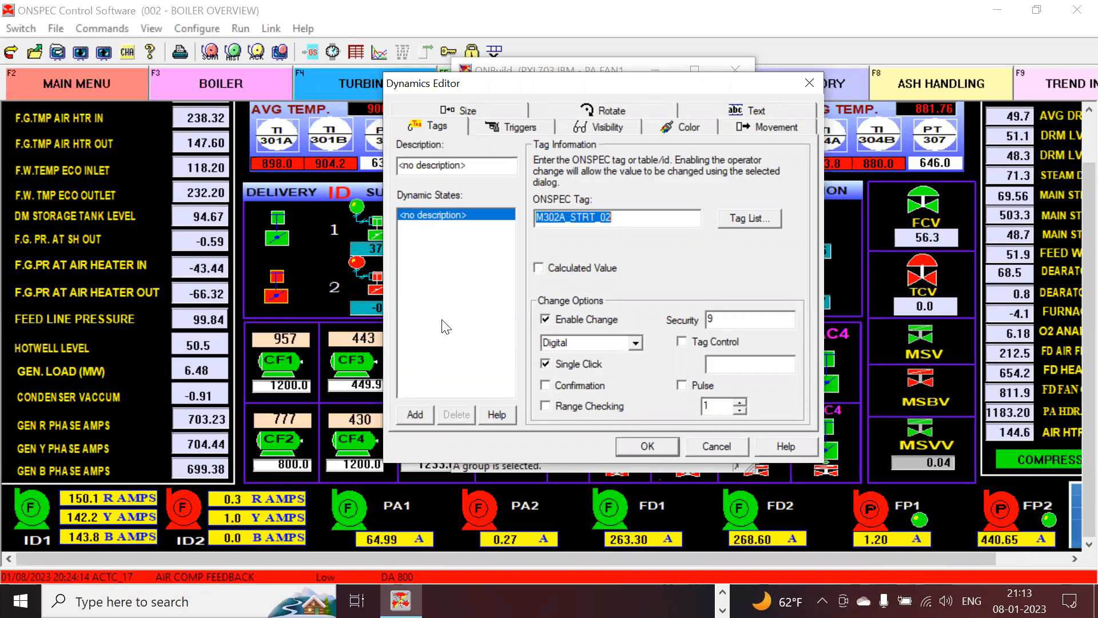
Try adding a second dynamic state to the START button and cancel the dynamics changes.
left_click(466, 161)
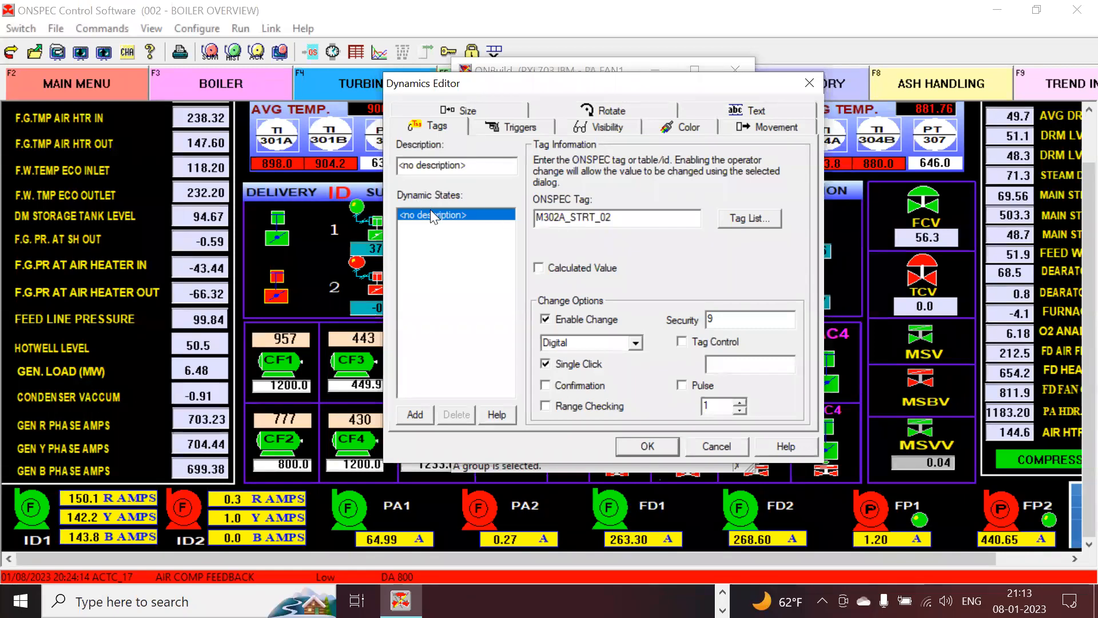
left_click(420, 420)
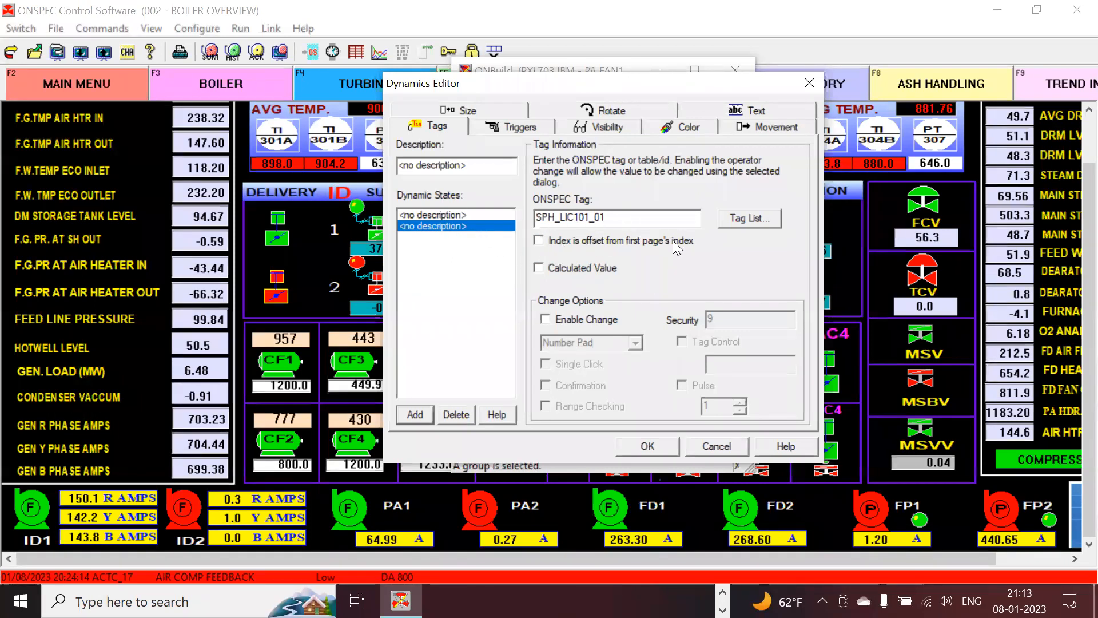
left_click(719, 453)
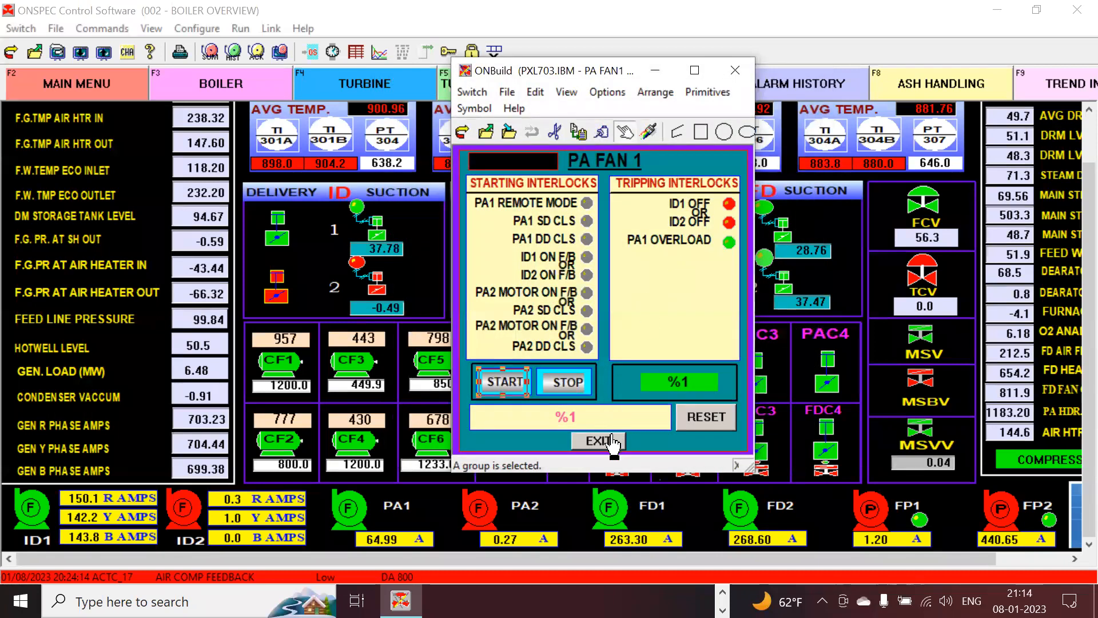
Check the ONSPEC tag and change options of the START button again without changing them.
double_click(512, 382)
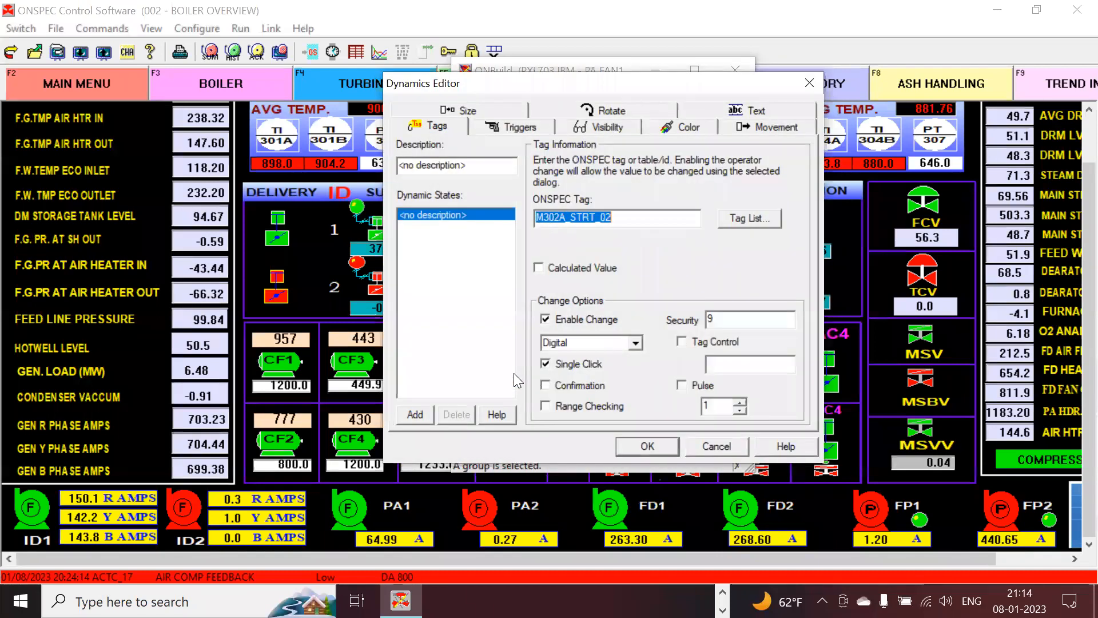
left_click(641, 219)
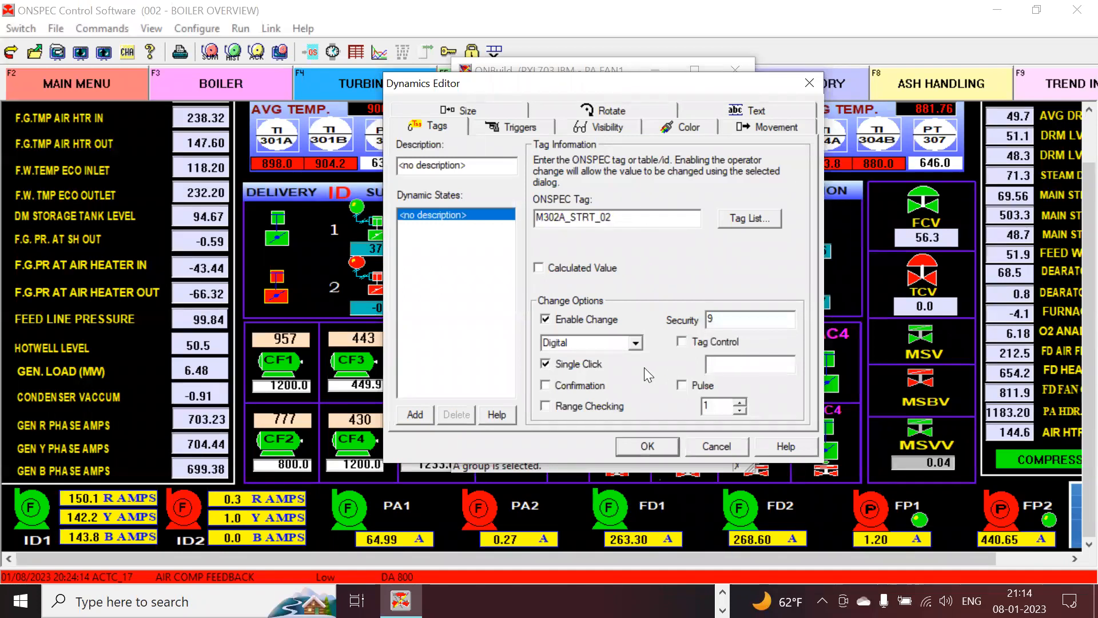
left_click(724, 449)
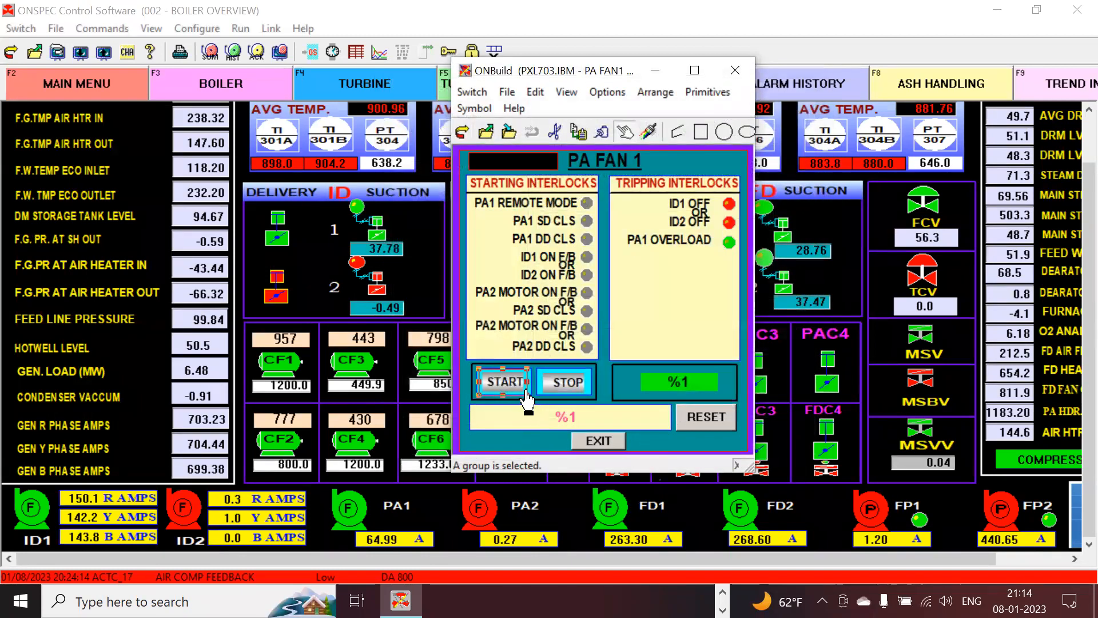
Shift the START button below its blue box to review the box's dynamics without changing them, and undo the move.
left_click_drag(513, 384, 510, 443)
double_click(502, 383)
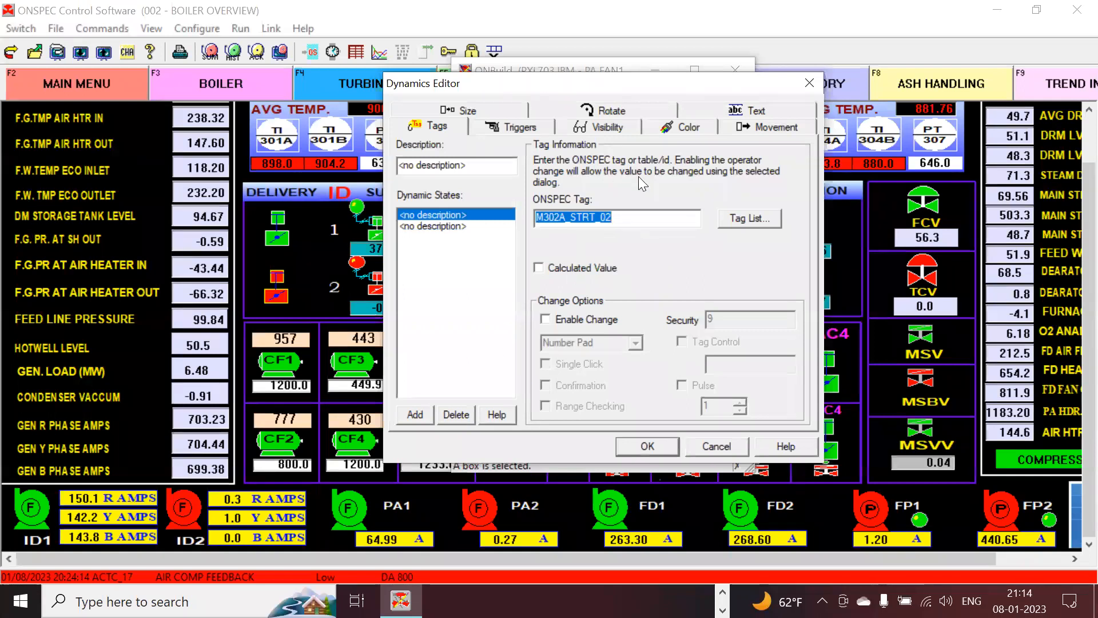
left_click(518, 128)
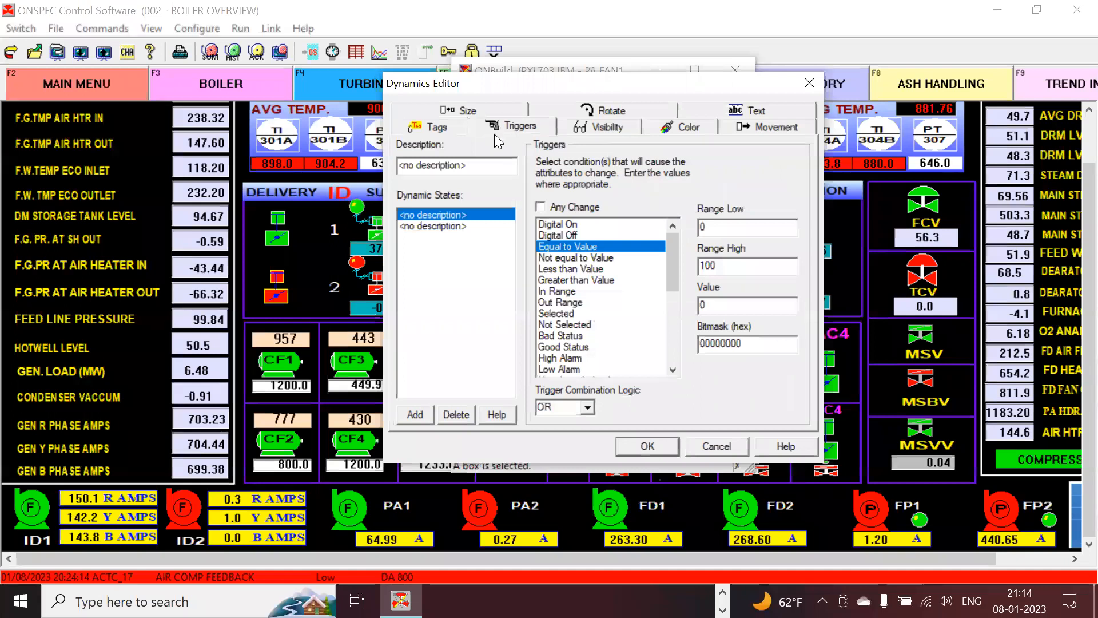
left_click(604, 130)
left_click(686, 128)
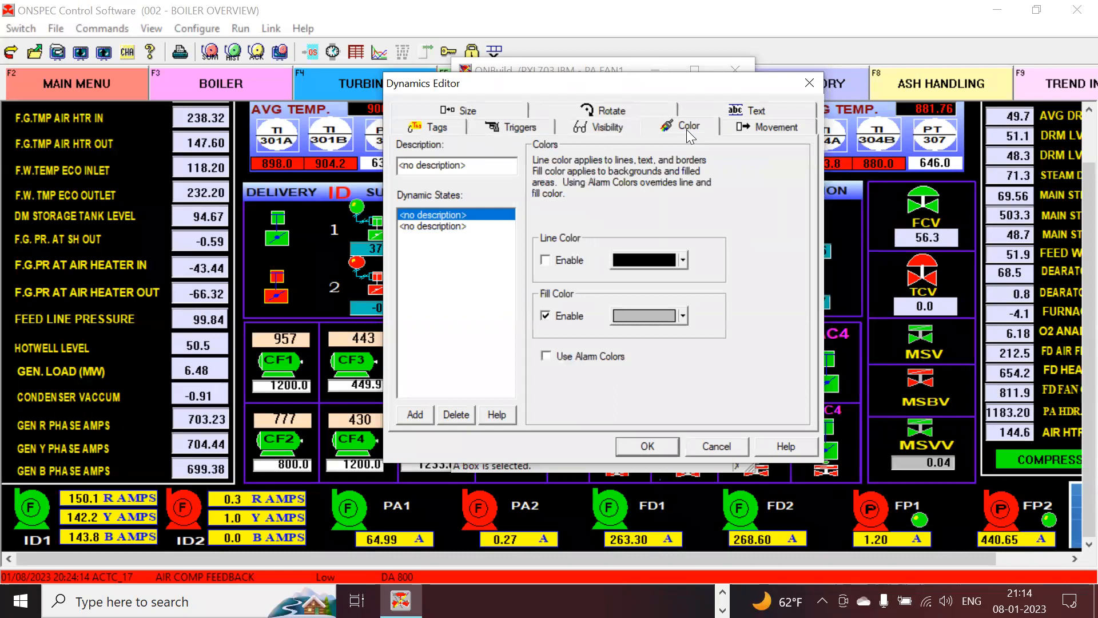
left_click(750, 111)
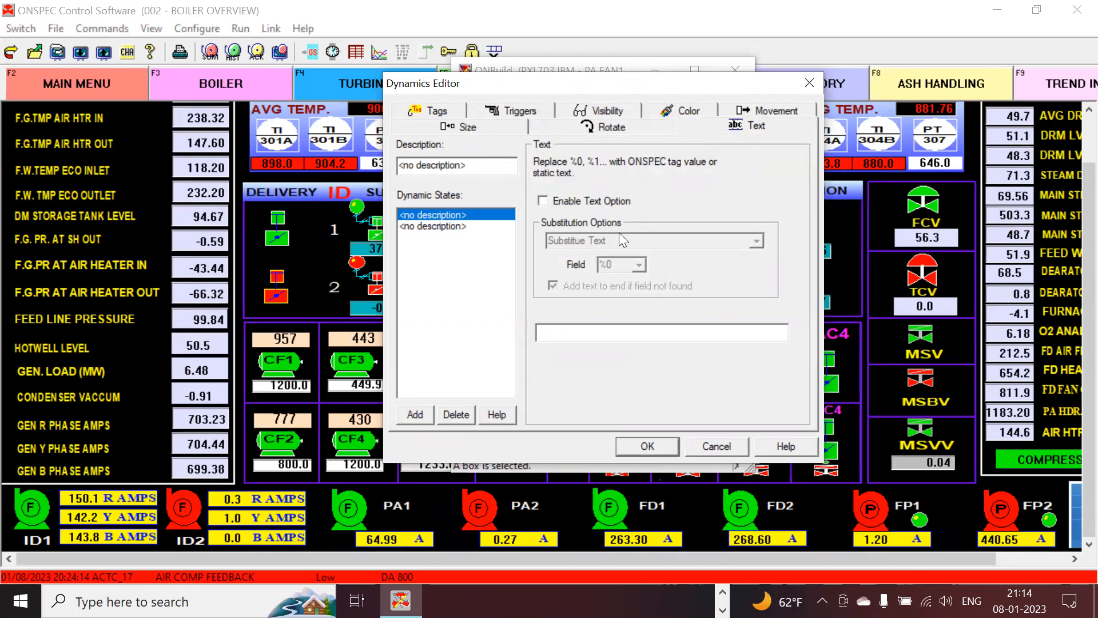
left_click(441, 131)
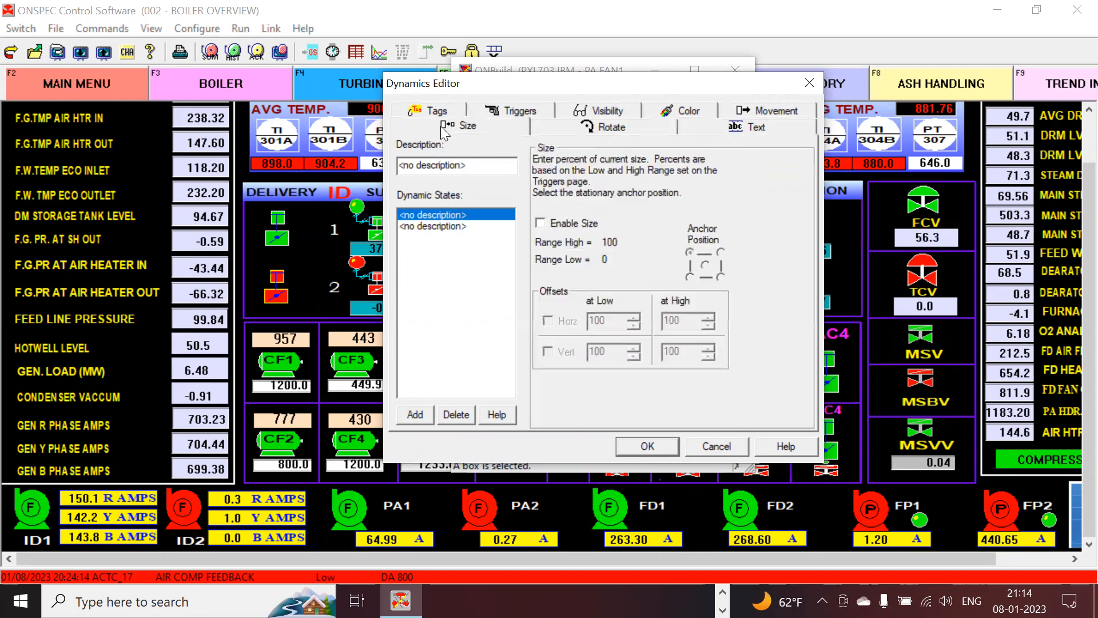
left_click(715, 446)
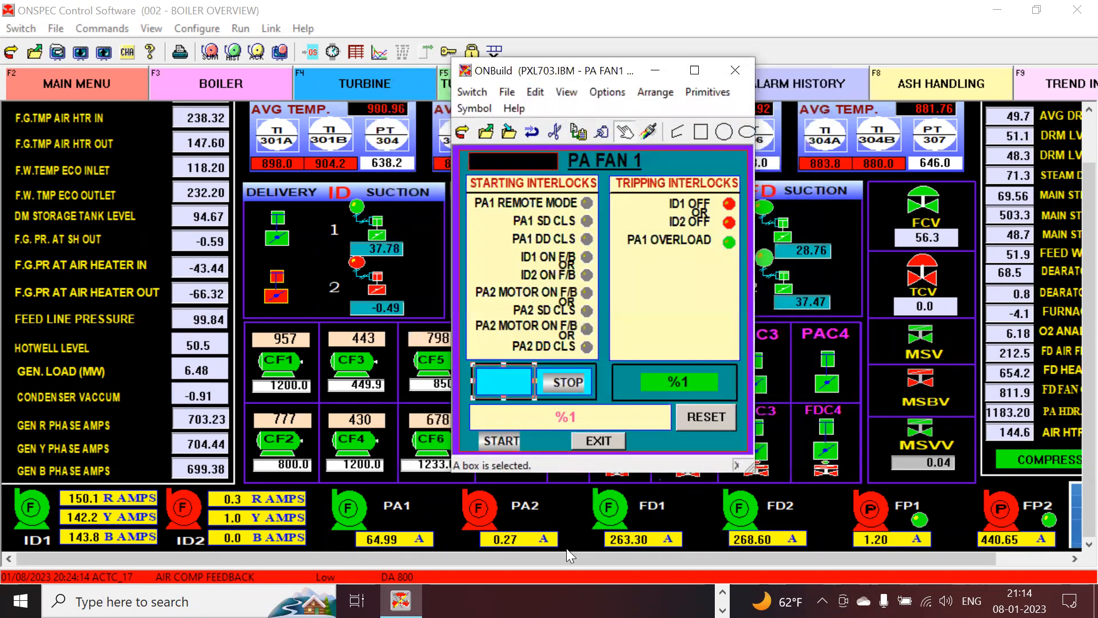
key("ctrl+z")
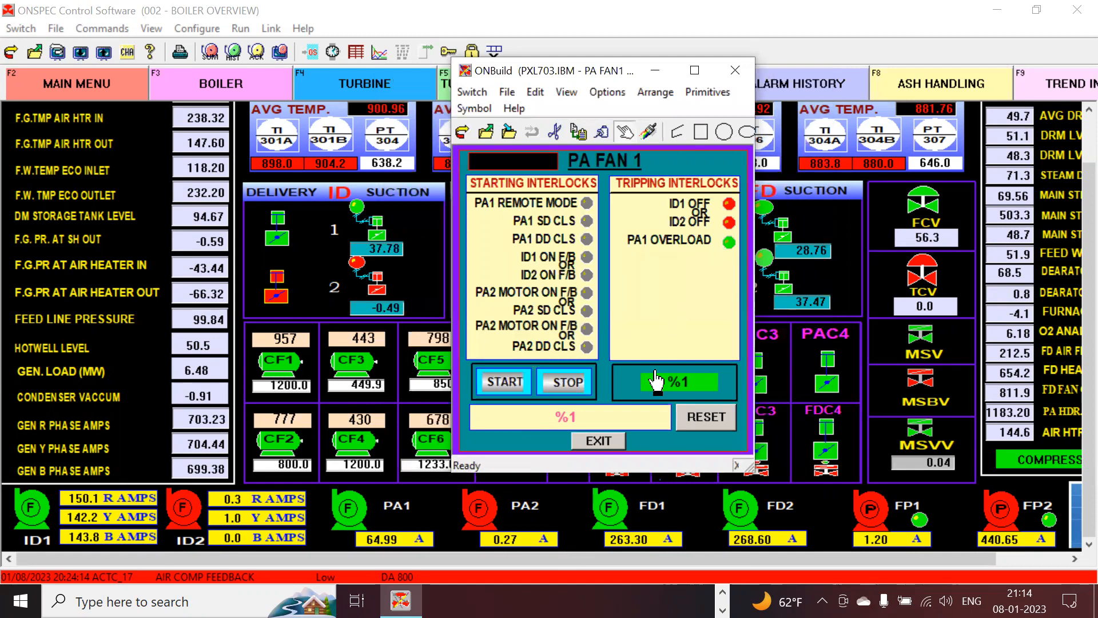
Check the OCL script of the RESET button twice, leaving it as it is.
double_click(702, 419)
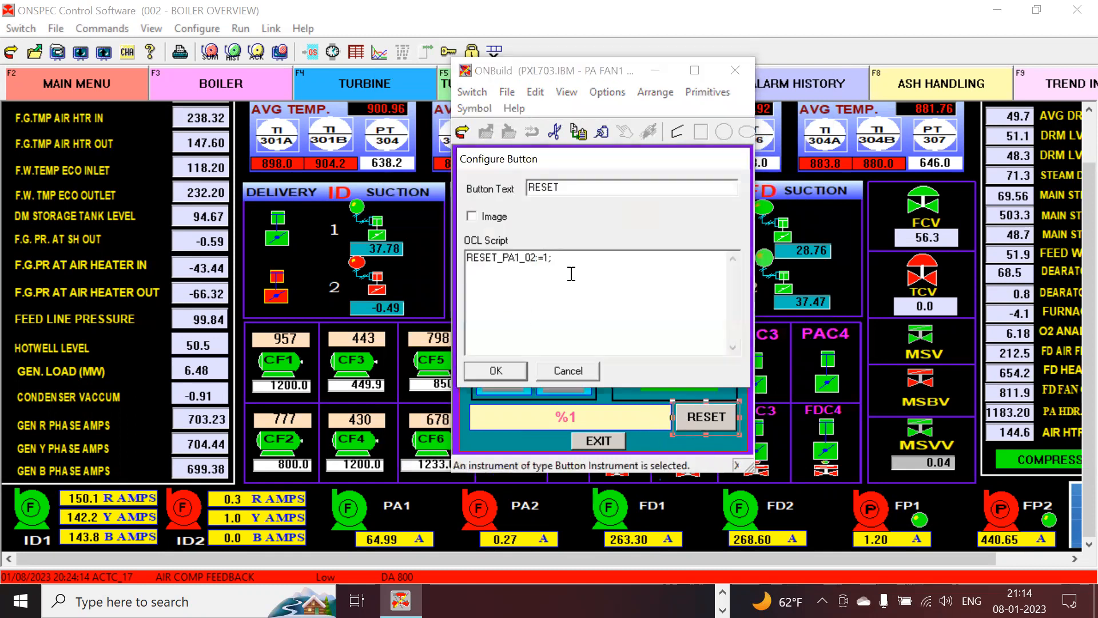
left_click(559, 373)
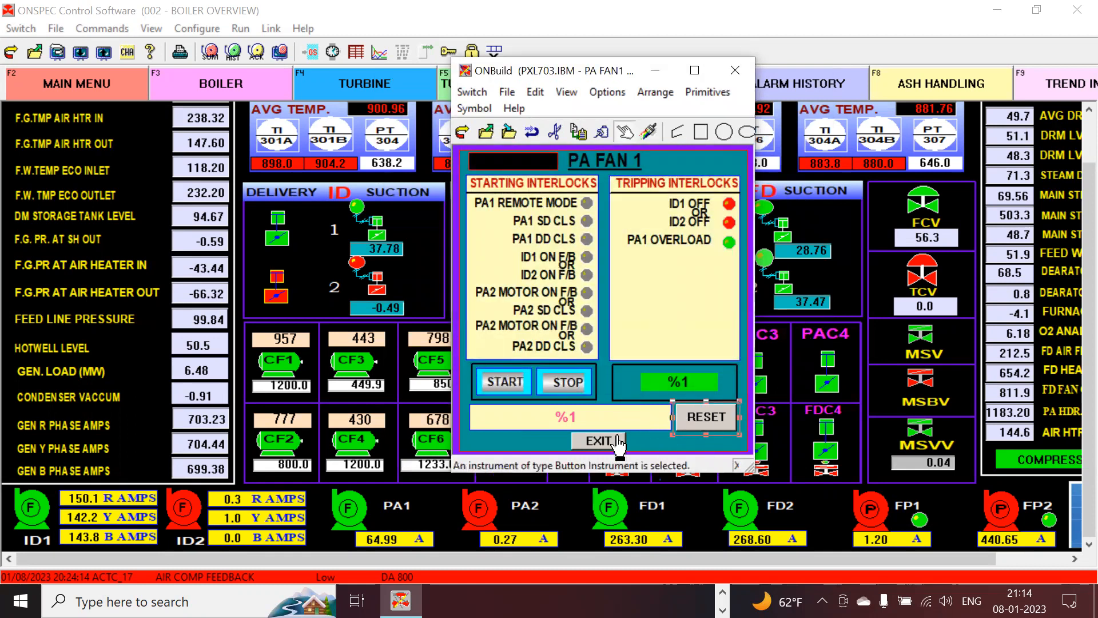
double_click(699, 422)
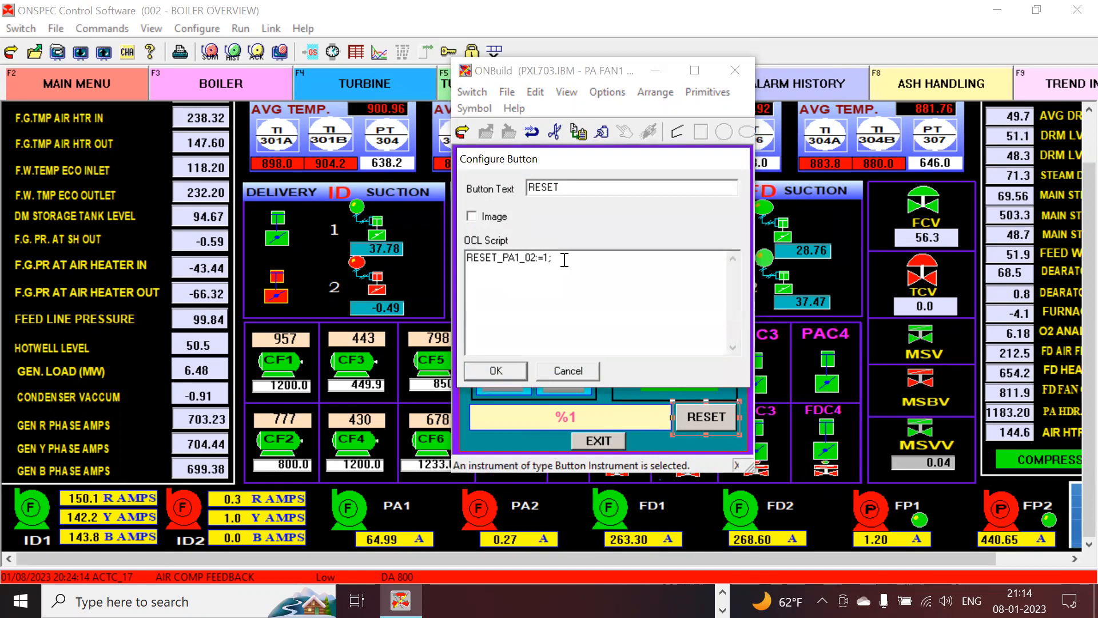
left_click(512, 373)
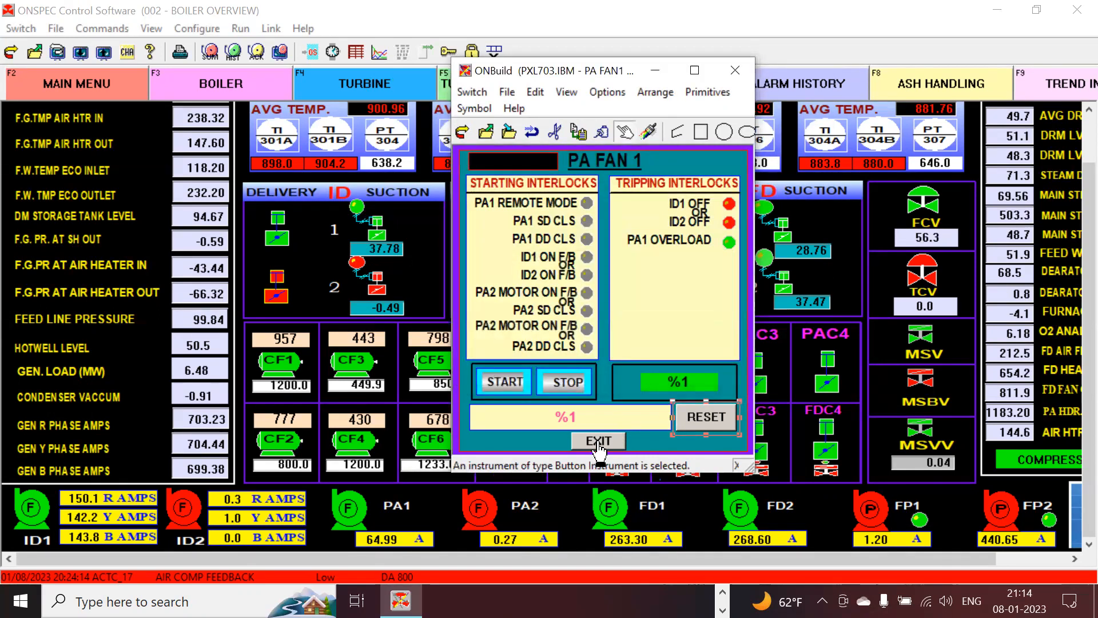
Open the EXIT button's configuration and examine its OCL script.
left_click(598, 441)
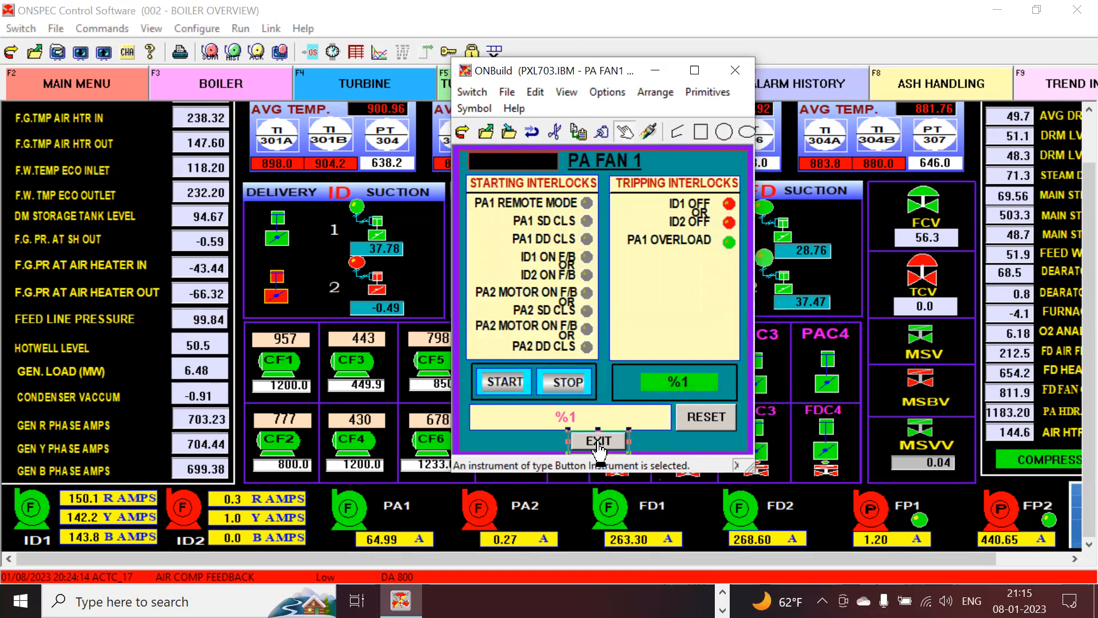
double_click(597, 441)
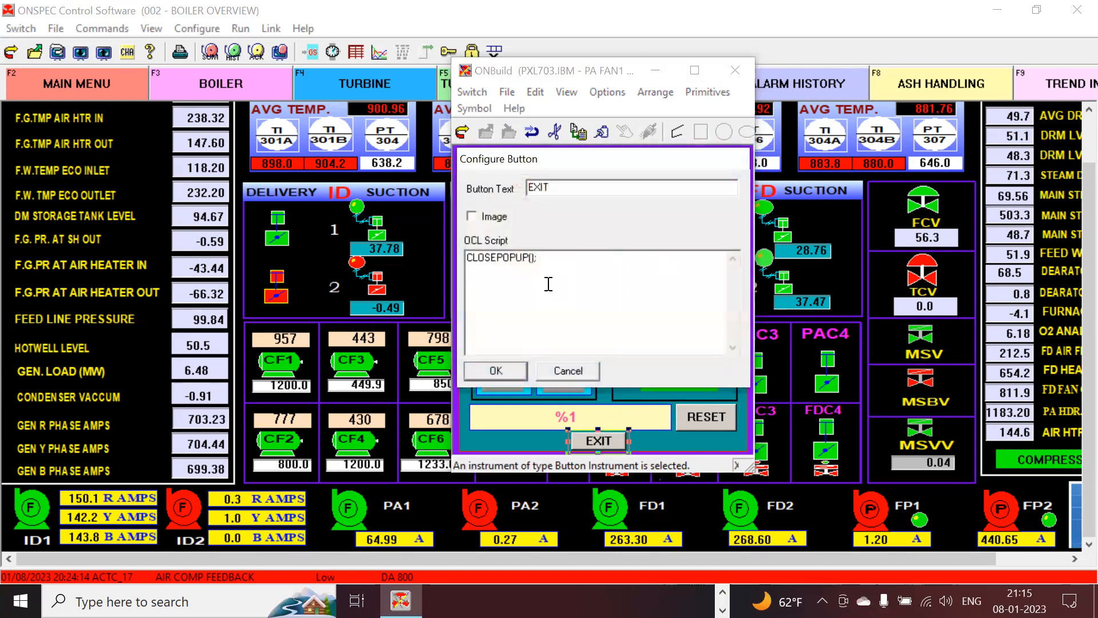
left_click_drag(562, 265, 435, 259)
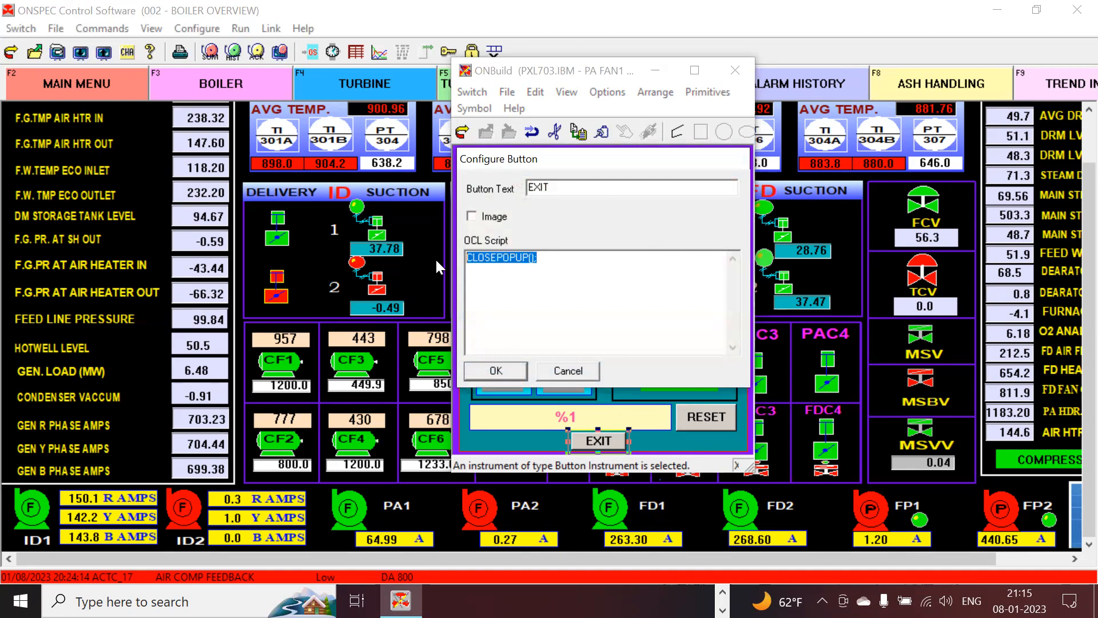
left_click(546, 264)
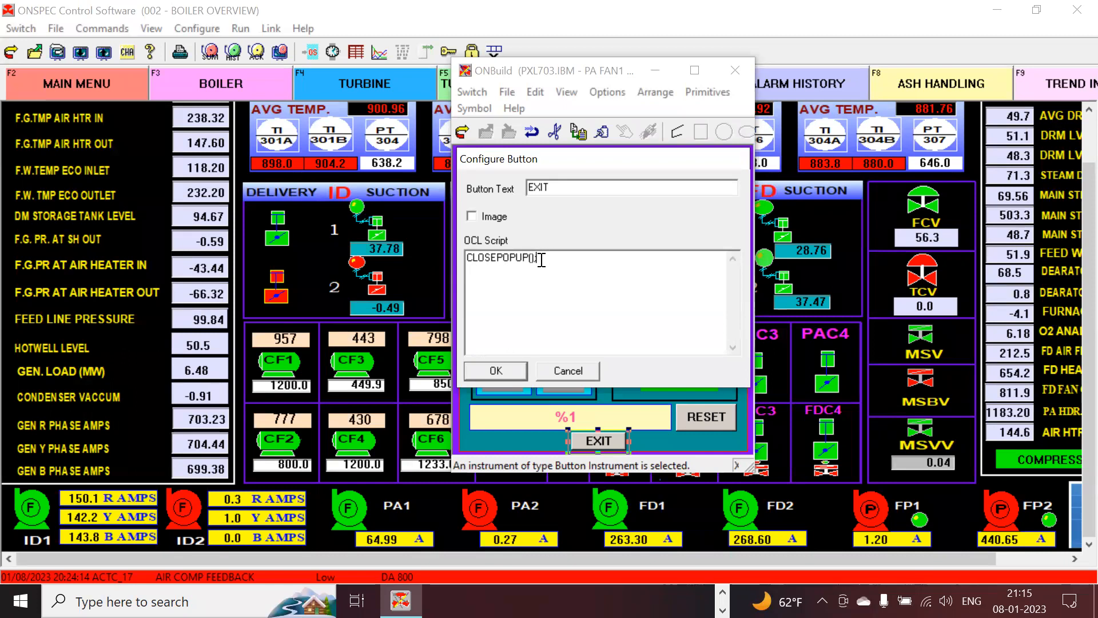
Close the EXIT button's configuration and exit the PA FAN 1 display editor without saving the changes.
left_click(510, 370)
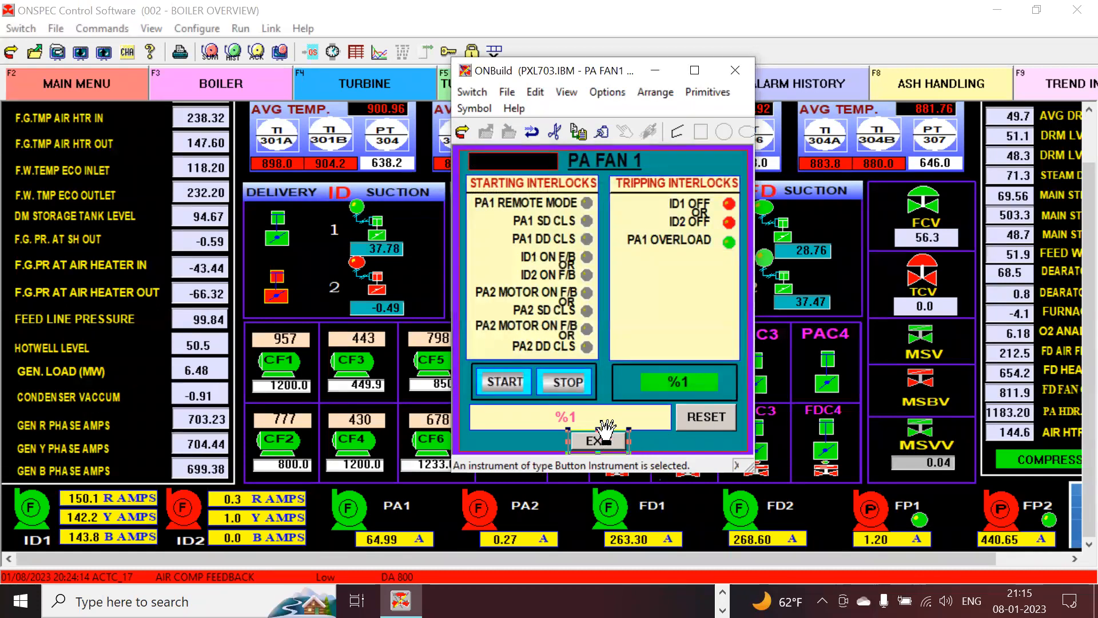
left_click(734, 69)
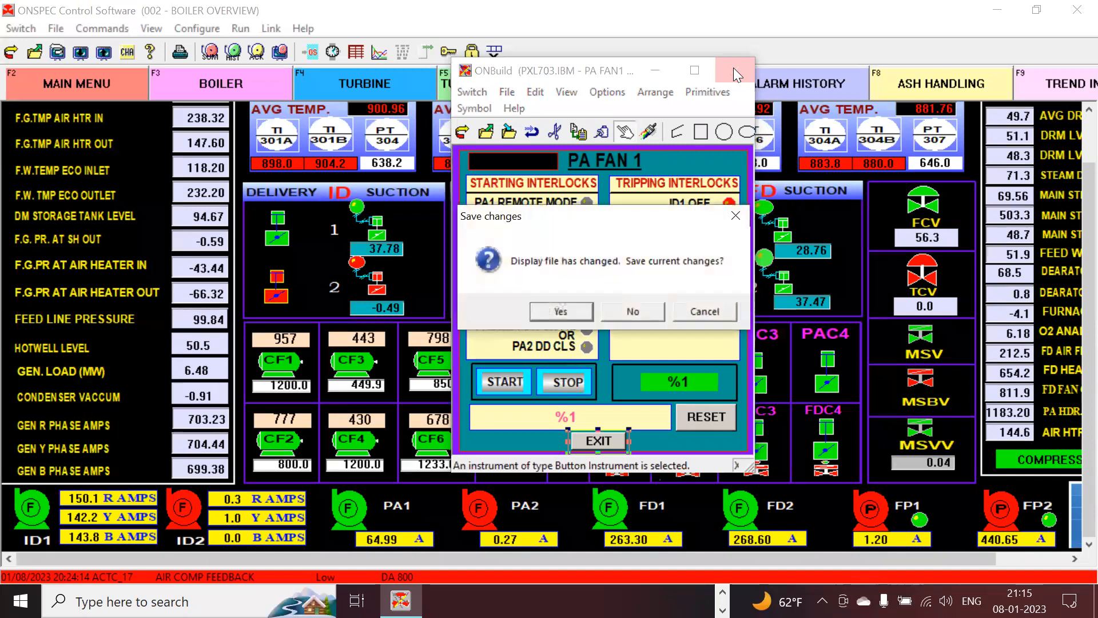
left_click(626, 314)
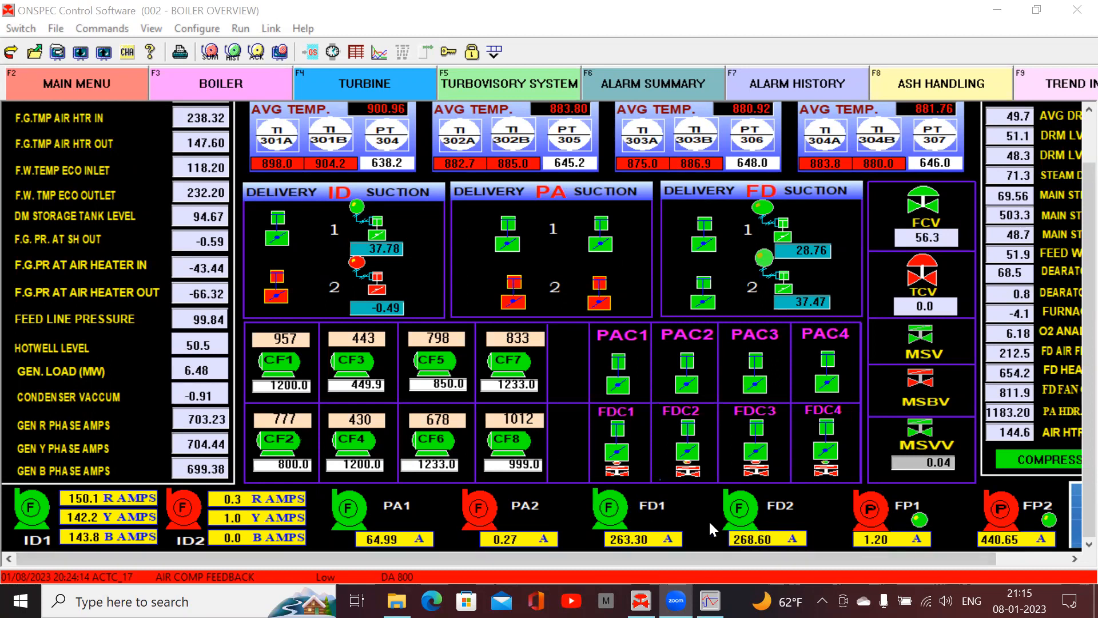
Review the interlock popups of the MSBV bypass steam stop valve and the MSVV startup vent valve, closing each one.
left_click(919, 382)
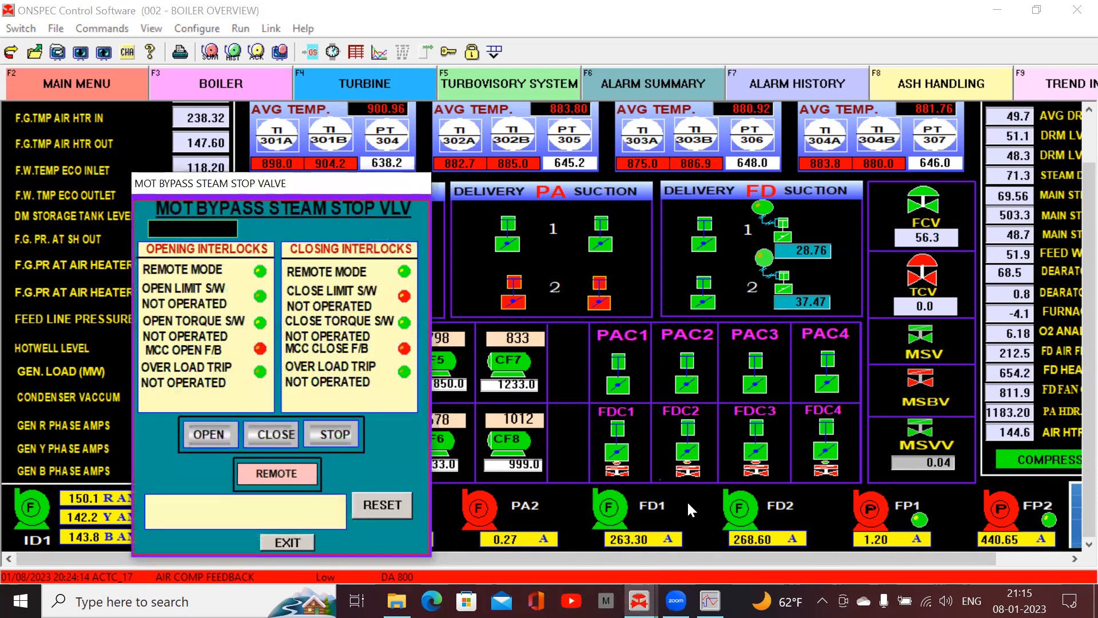
left_click(287, 542)
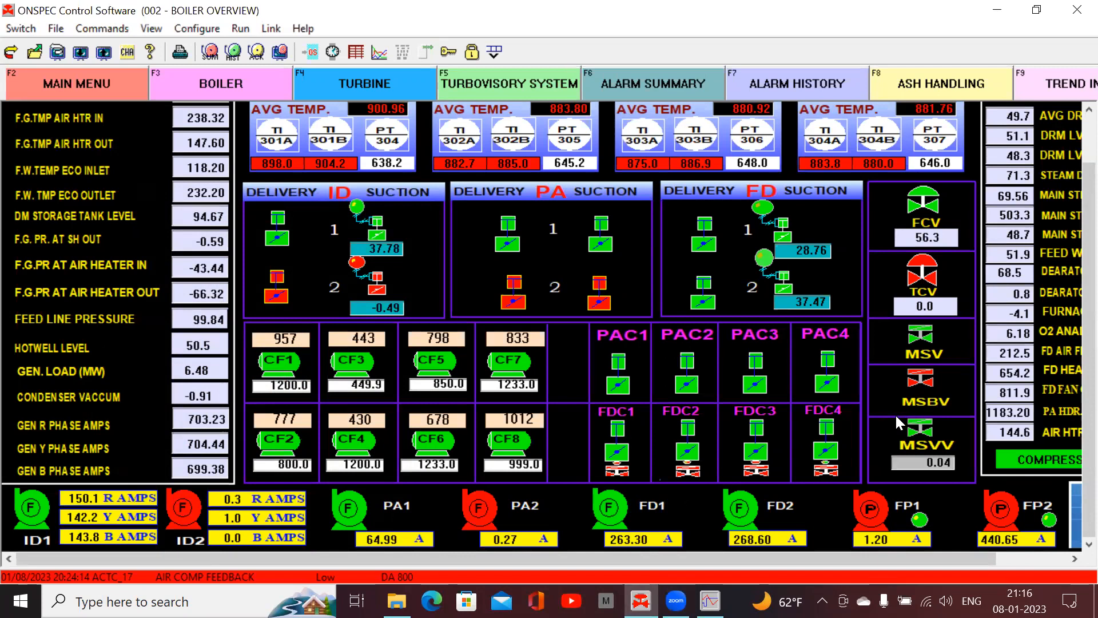
left_click(927, 431)
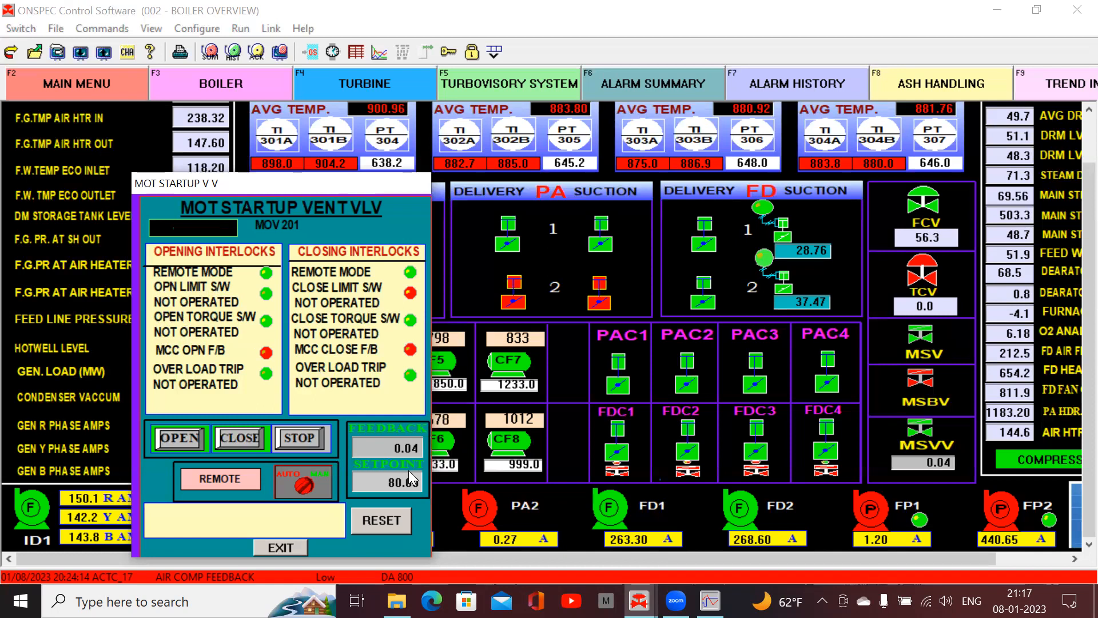
left_click(280, 548)
left_click(922, 429)
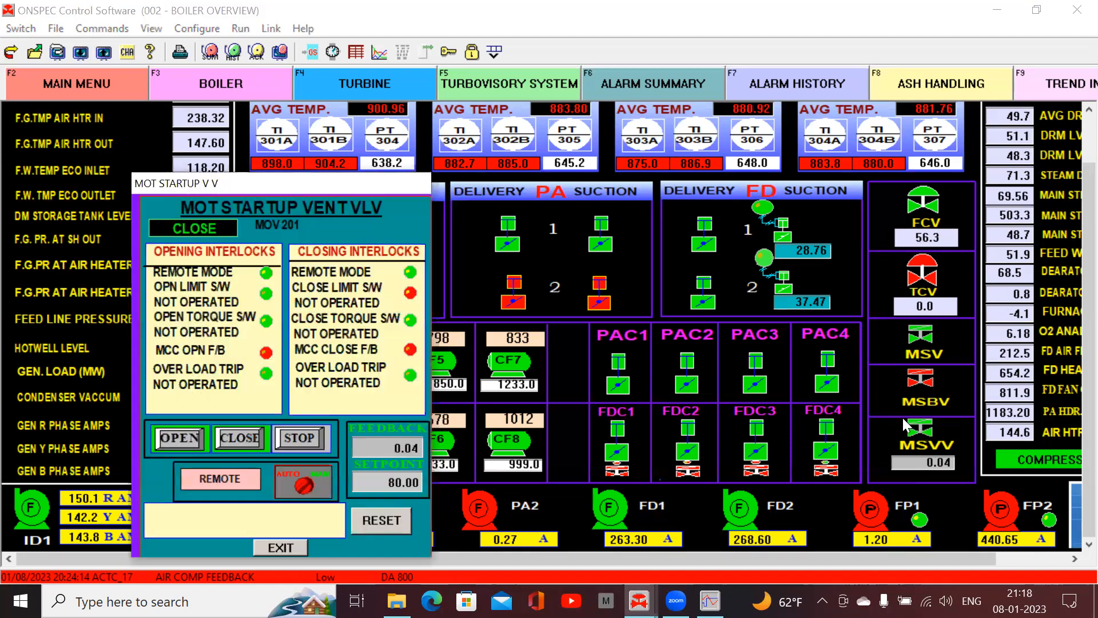
left_click(268, 546)
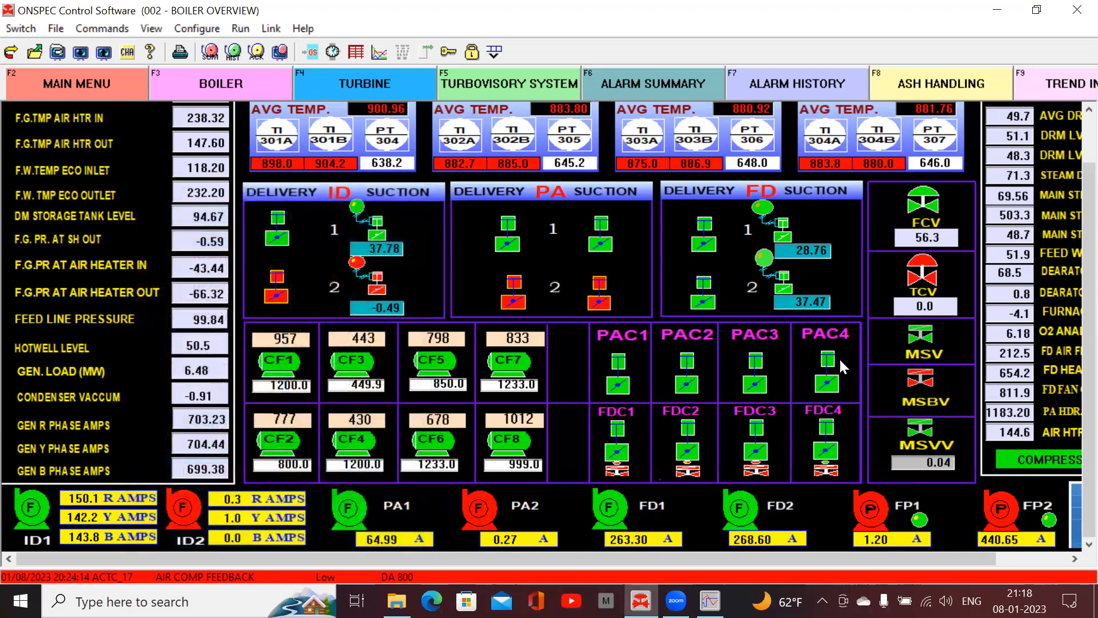
Check the MSBV bypass valve popup again and the MSV main stop valve popup, closing both.
left_click(924, 377)
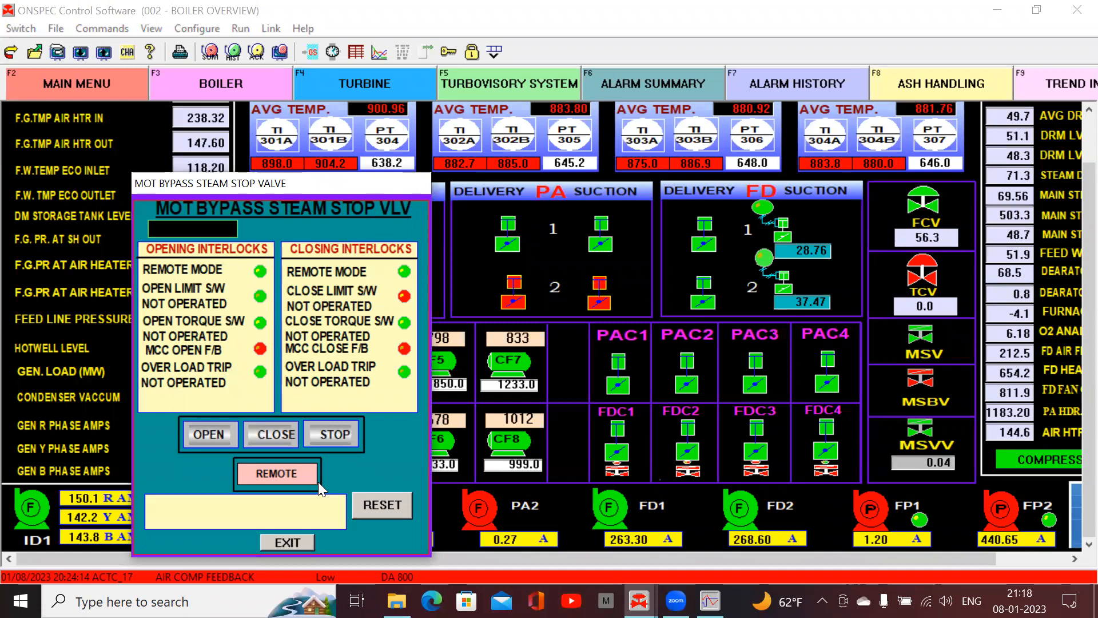
left_click(288, 542)
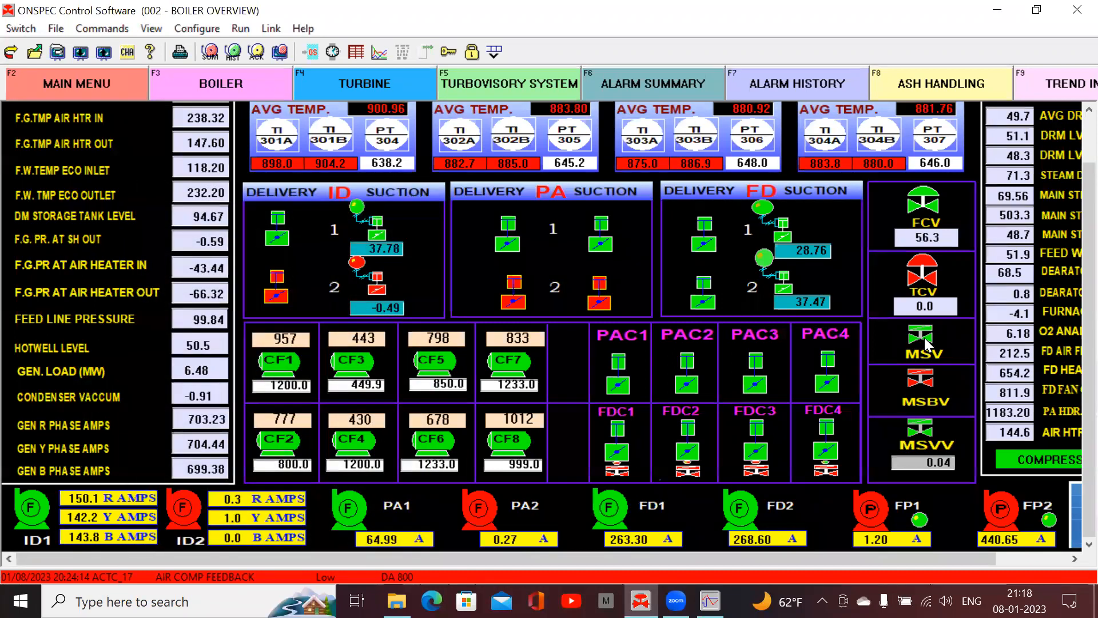
left_click(924, 337)
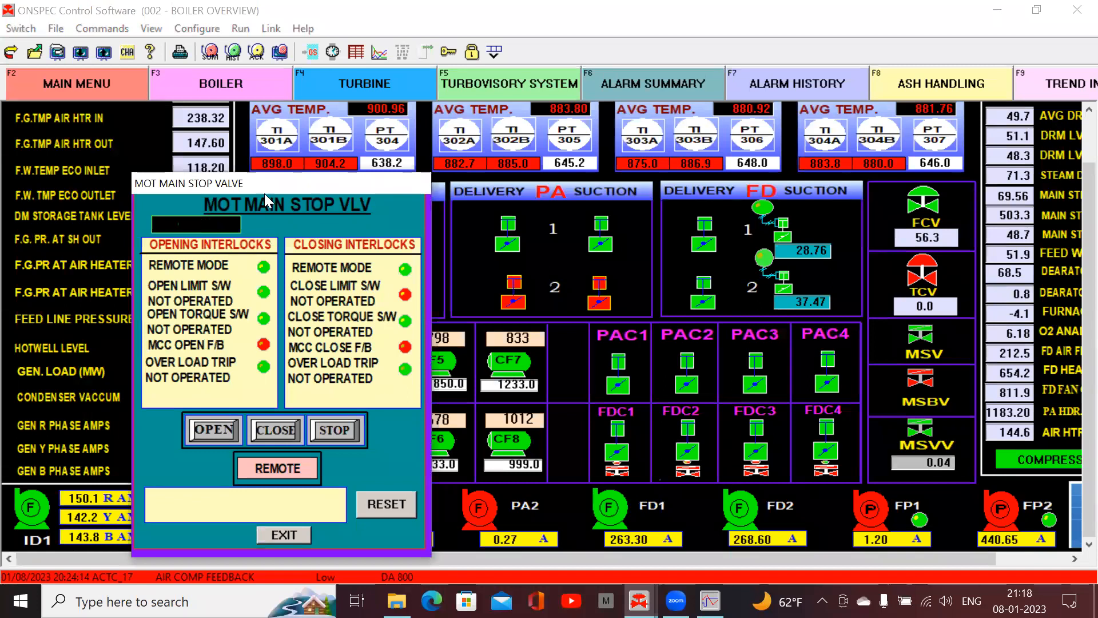
left_click(289, 534)
Examine the PID control popups of the TCV temperature valve and the FCV feed water valve, closing each one.
left_click(923, 281)
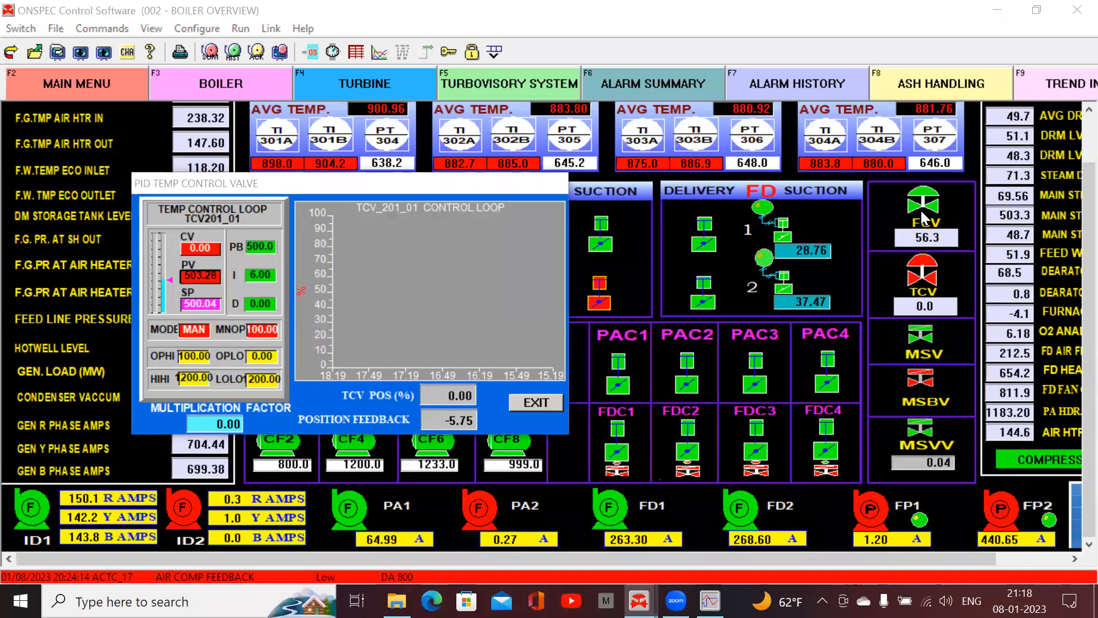
left_click(537, 404)
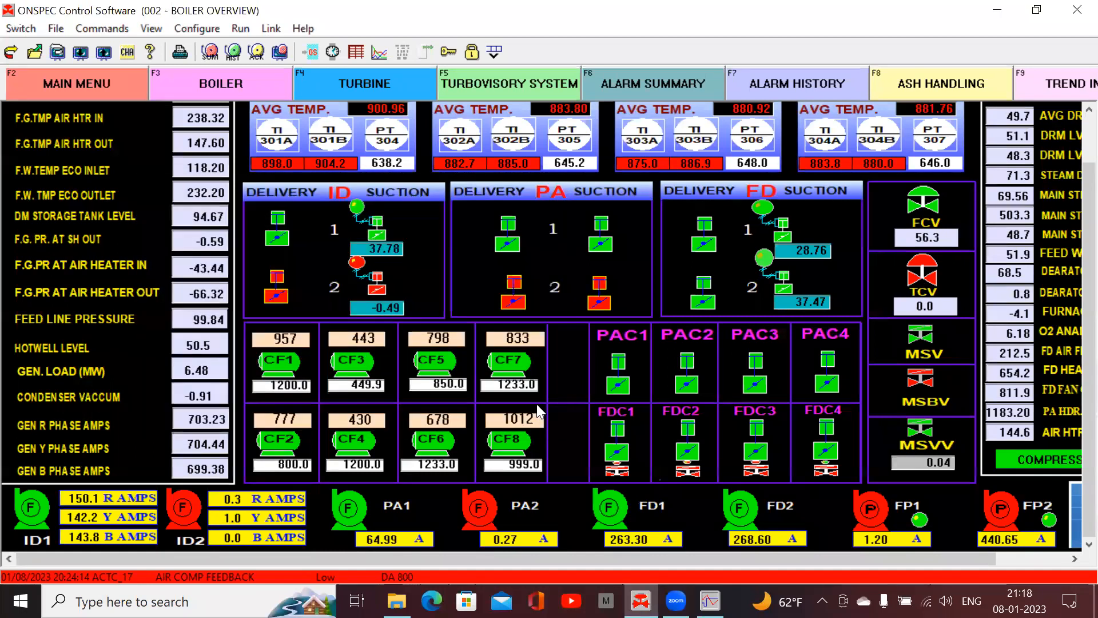
left_click(932, 204)
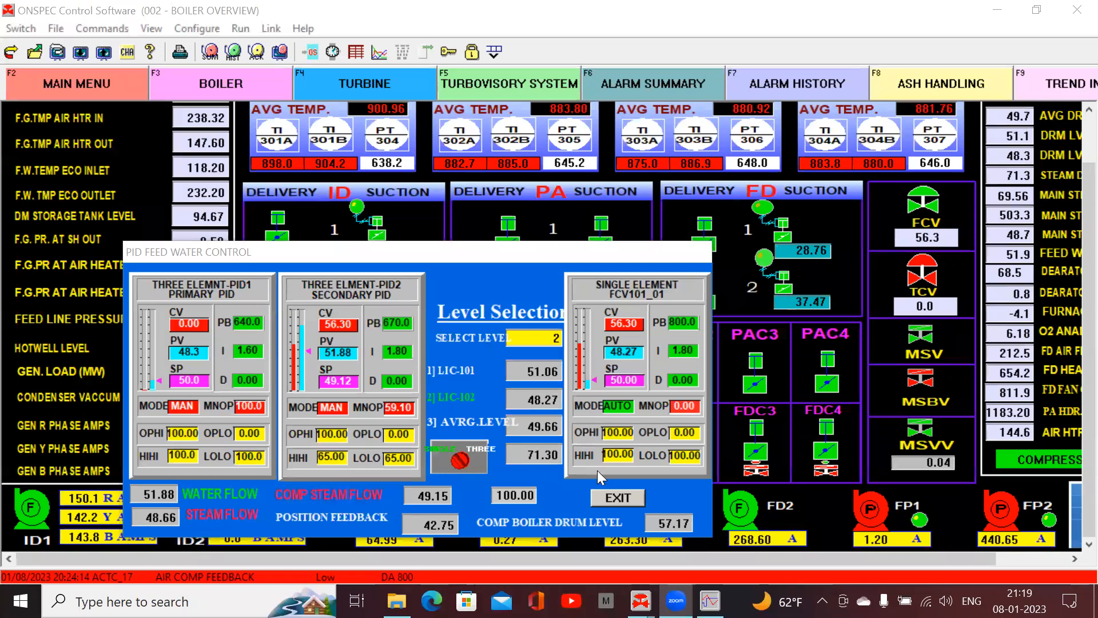
left_click(606, 496)
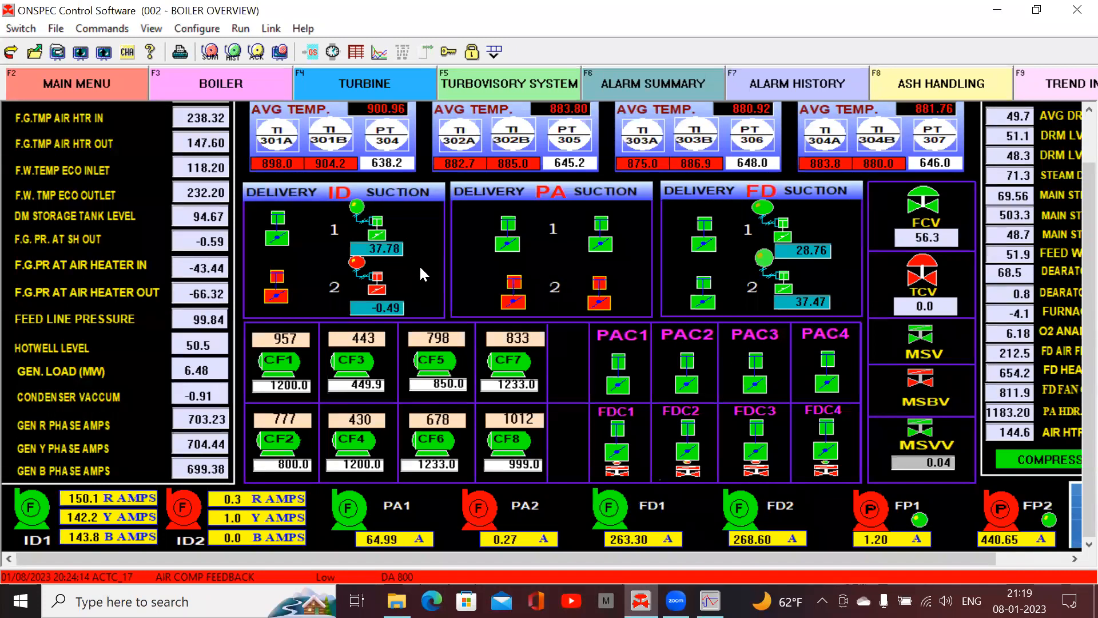
Review the starting and tripping interlocks of ID fan 2 and coal feeder CF6, closing each popup.
left_click(182, 510)
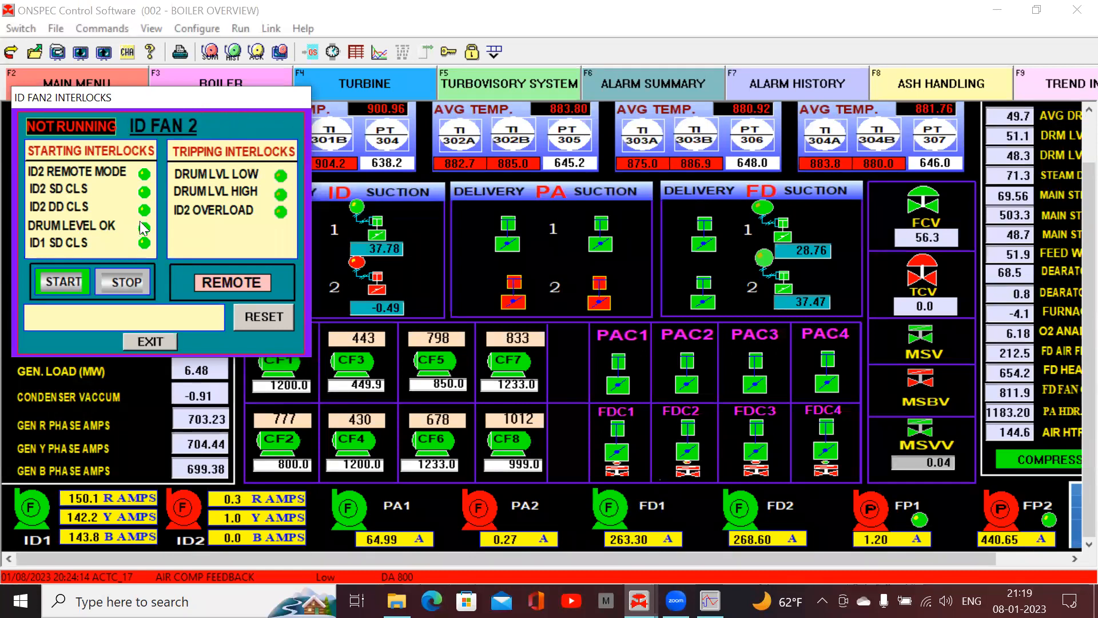
left_click(151, 345)
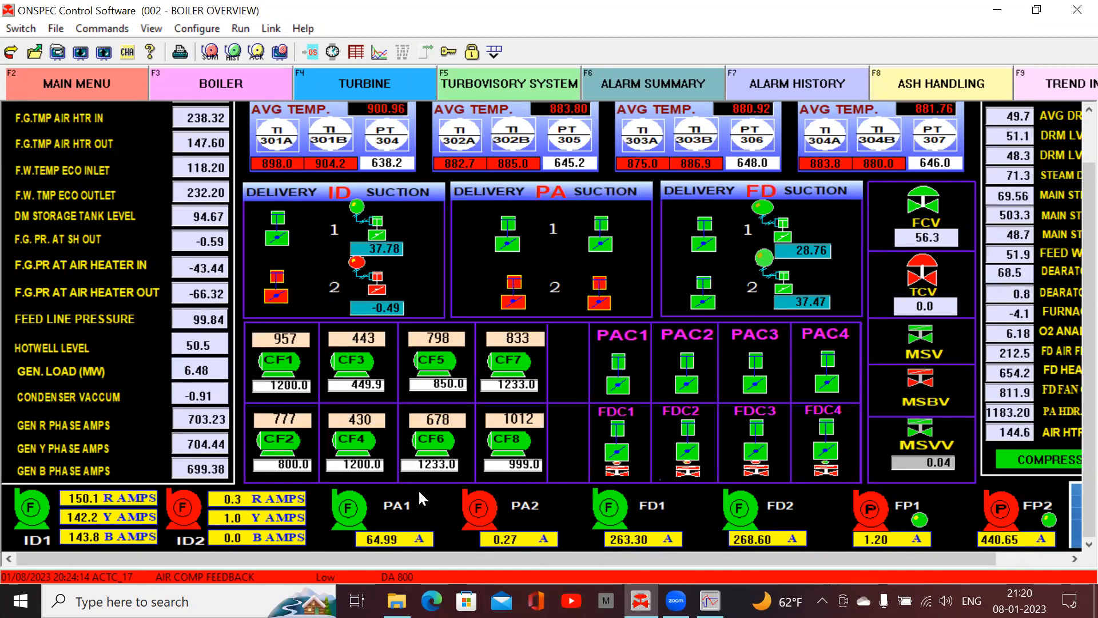
left_click(442, 445)
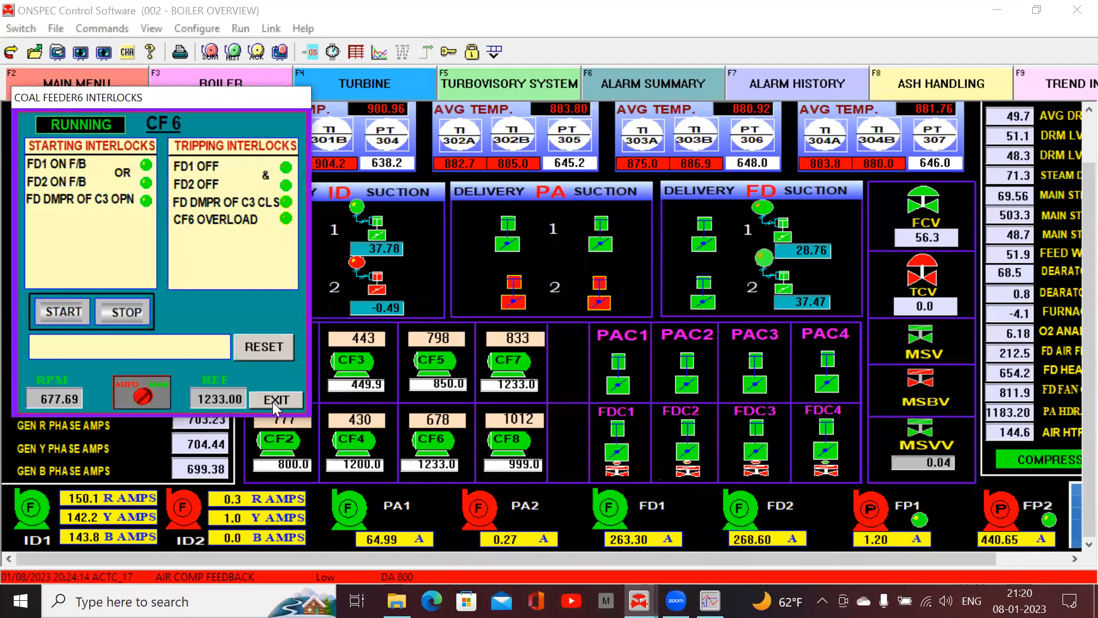
left_click(272, 401)
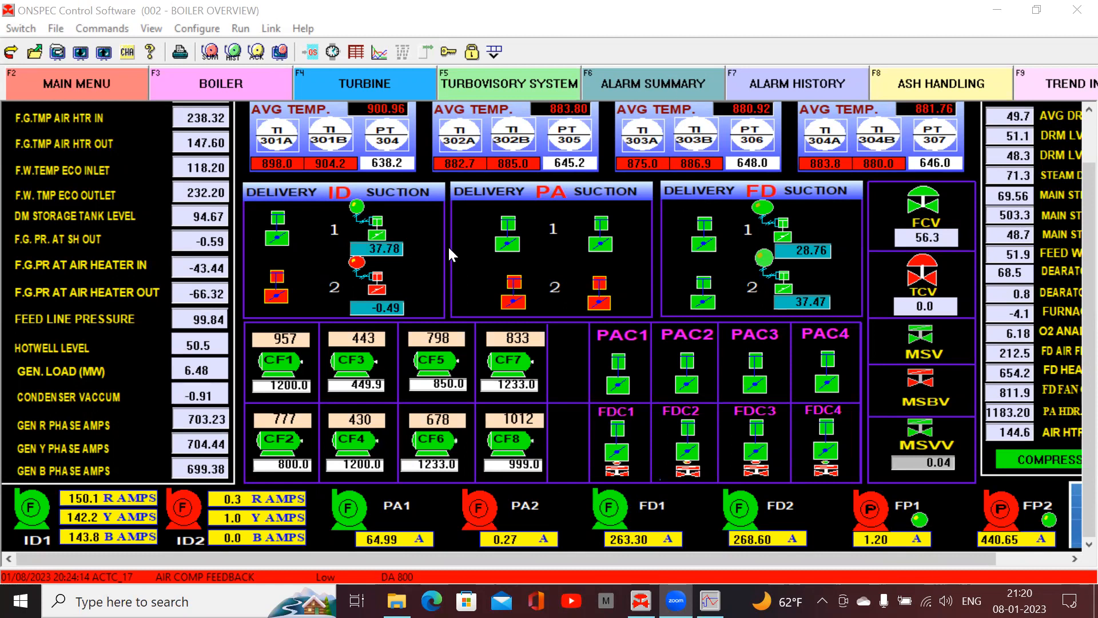
View the turbine overview and the boiler trip setpoints page, returning to the boiler overview after each.
left_click(344, 88)
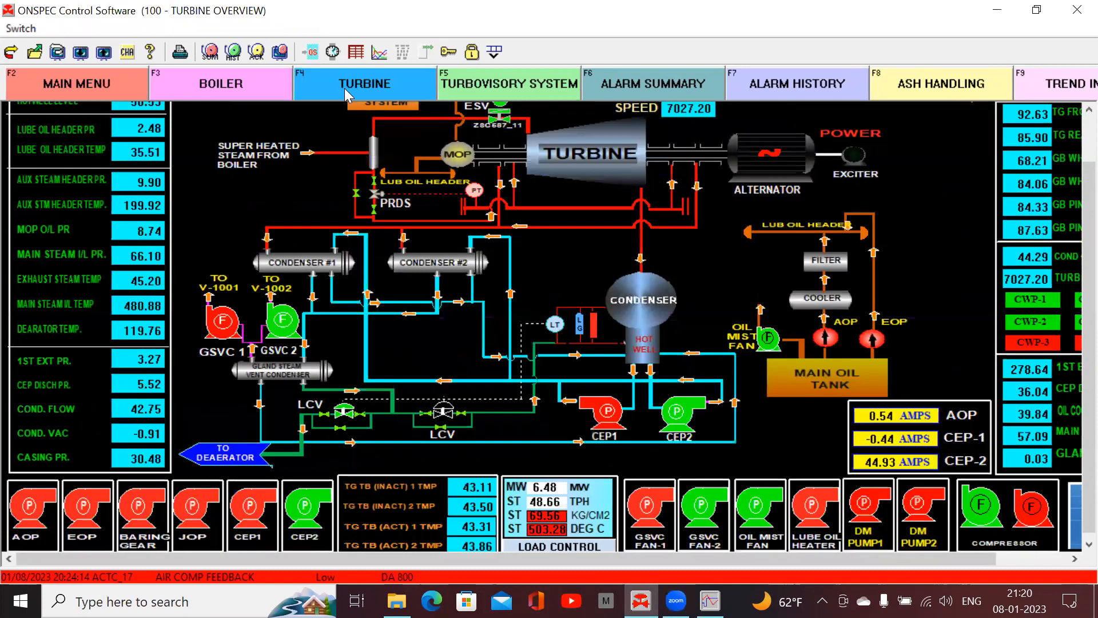
left_click(215, 86)
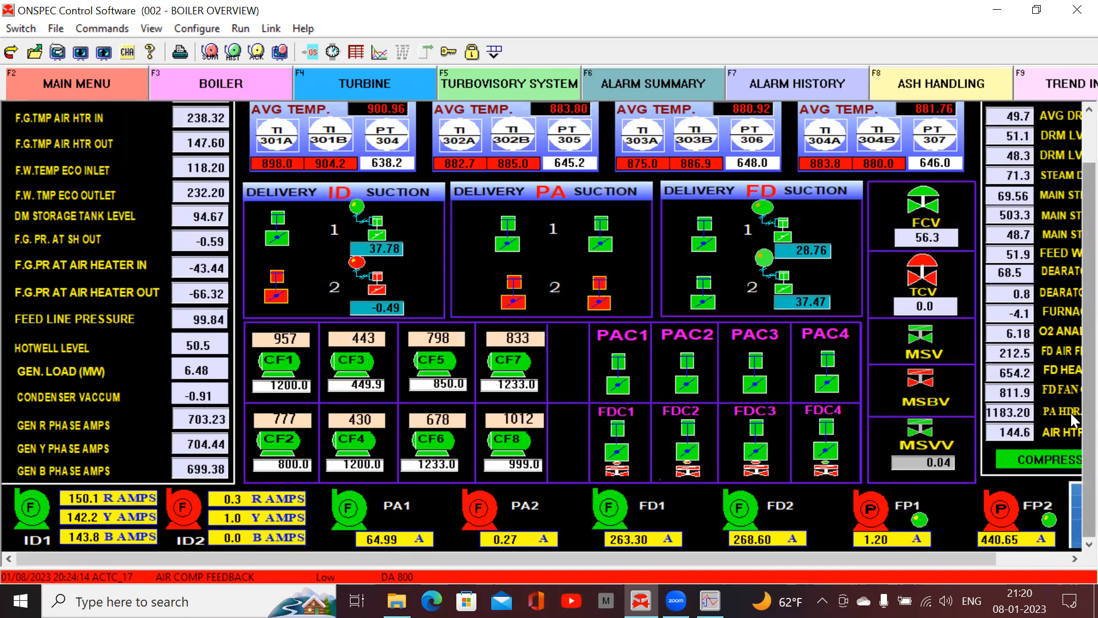
scroll(1073, 421, "up", 2)
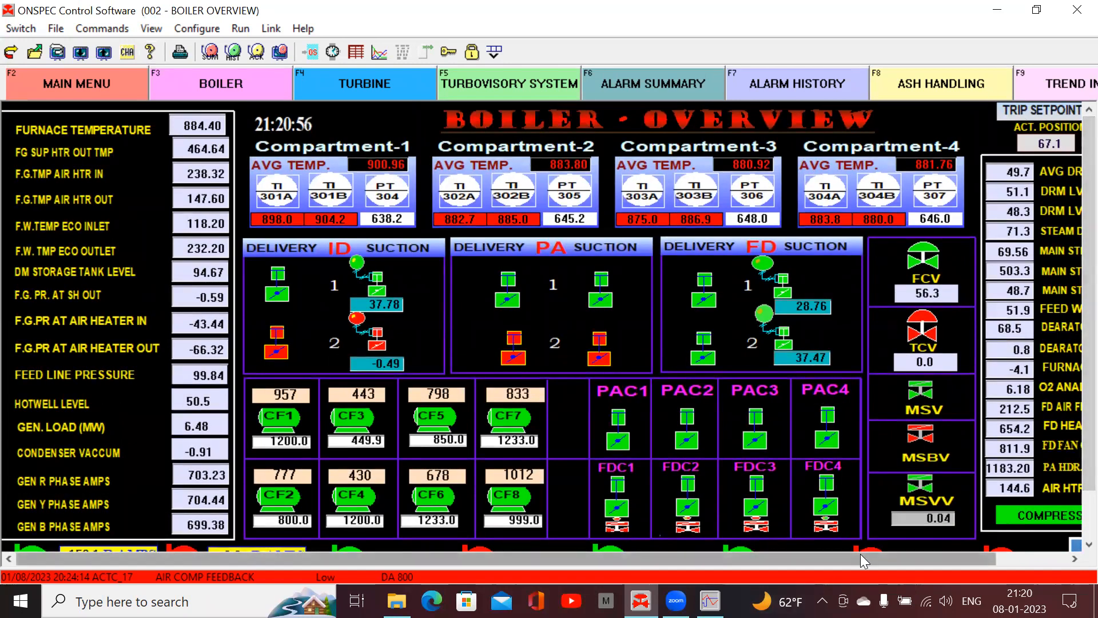
left_click_drag(861, 554, 998, 559)
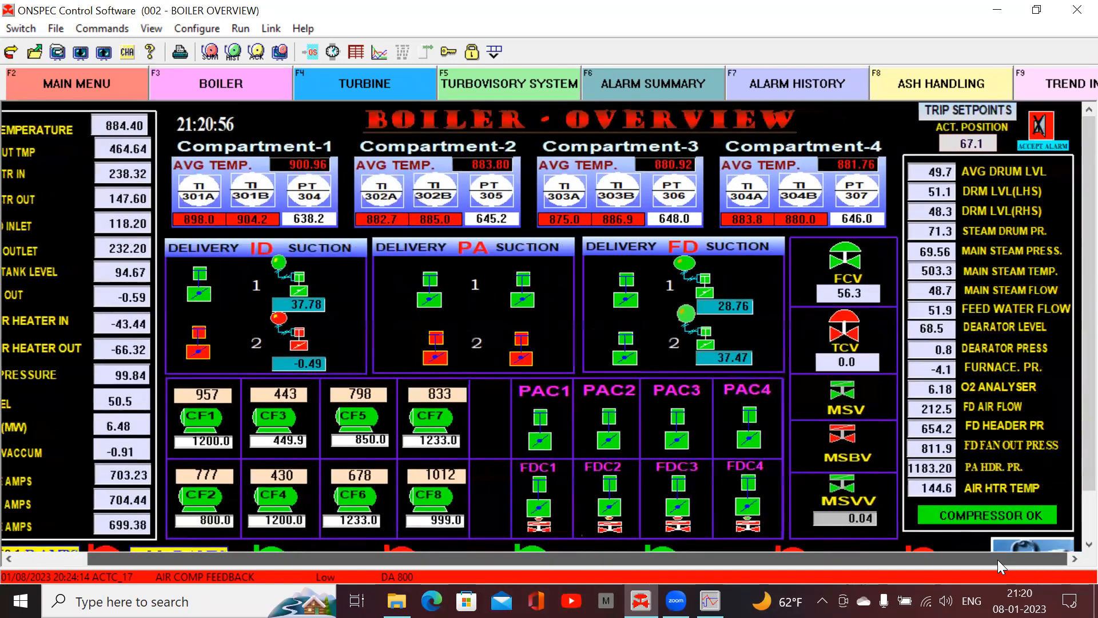
left_click(979, 108)
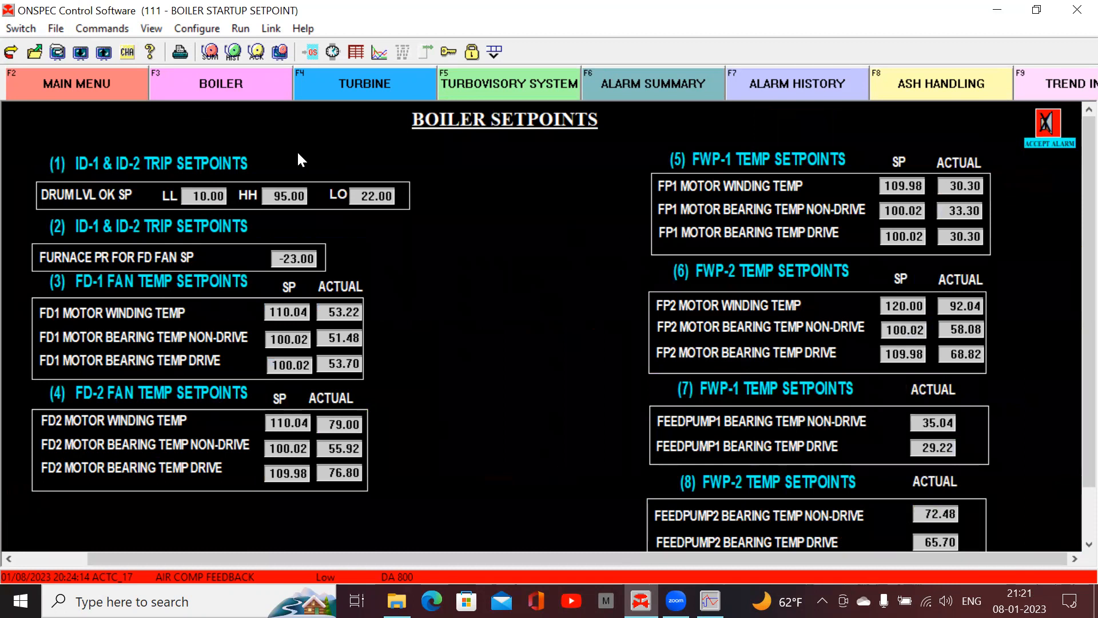
left_click(229, 88)
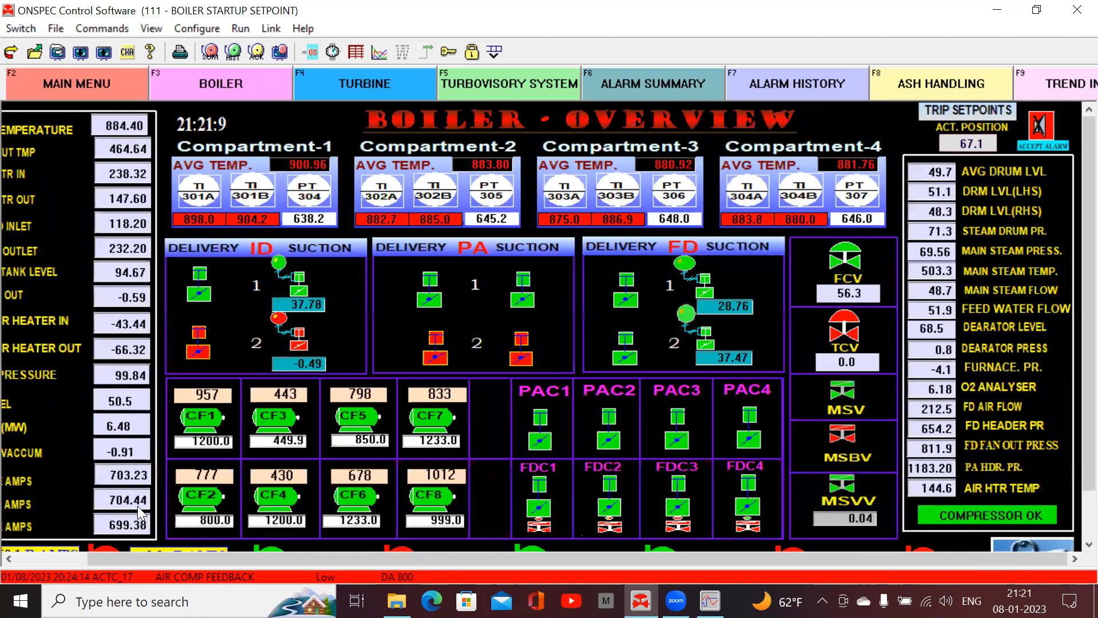
Open the ID1 fan interlocks popup from the boiler overview, examine its combined equipment interlocks, and close it.
scroll(1071, 172, "down", 3)
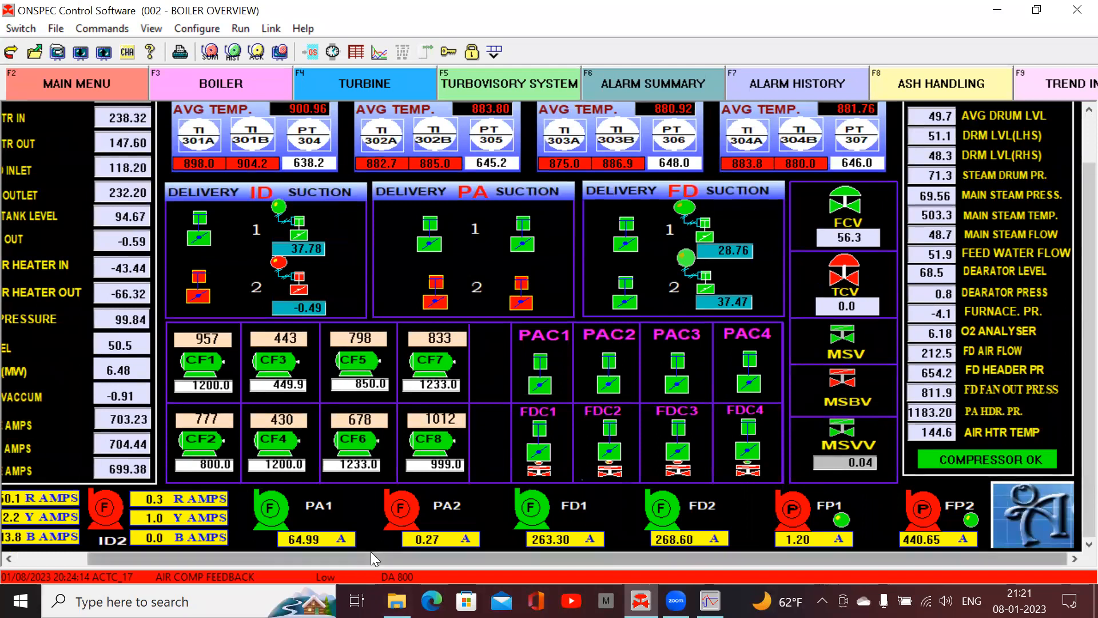
left_click_drag(370, 552, 159, 571)
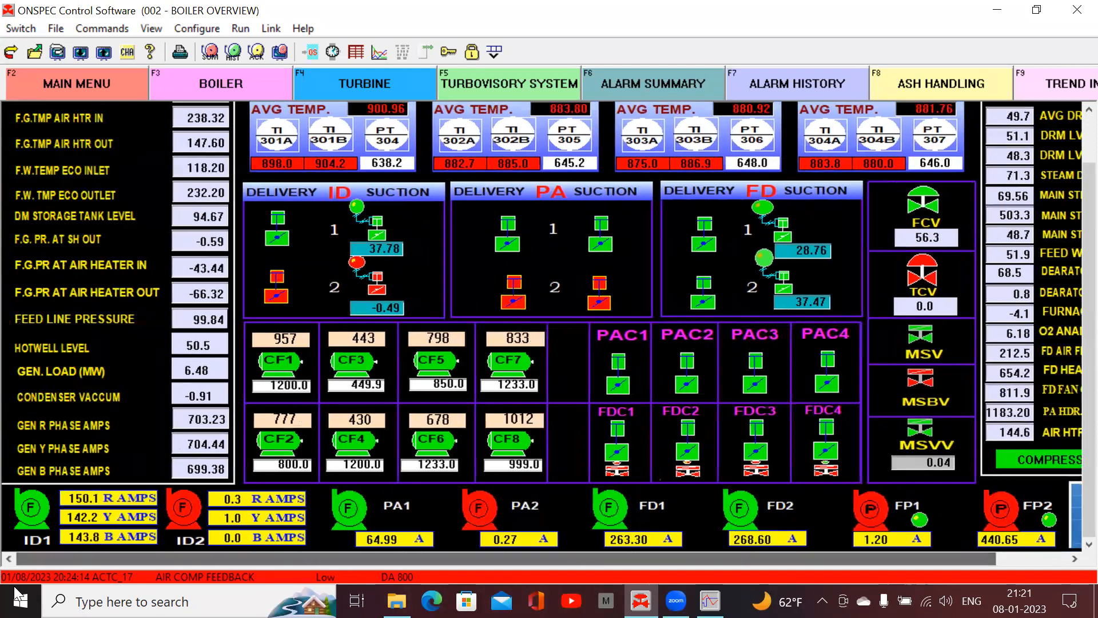
left_click(37, 510)
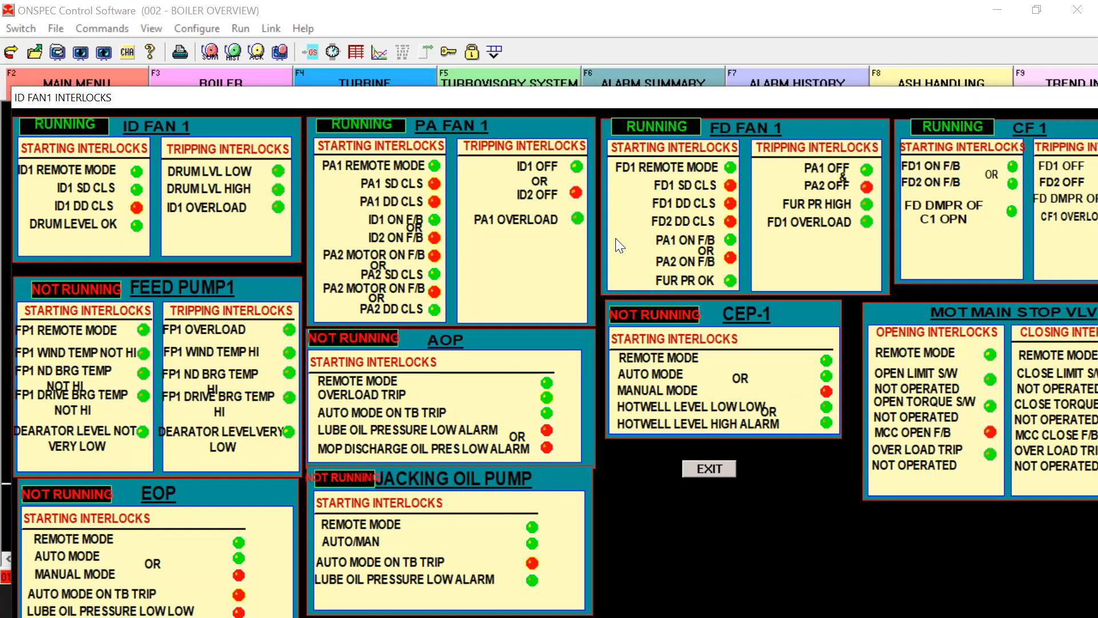
left_click(707, 472)
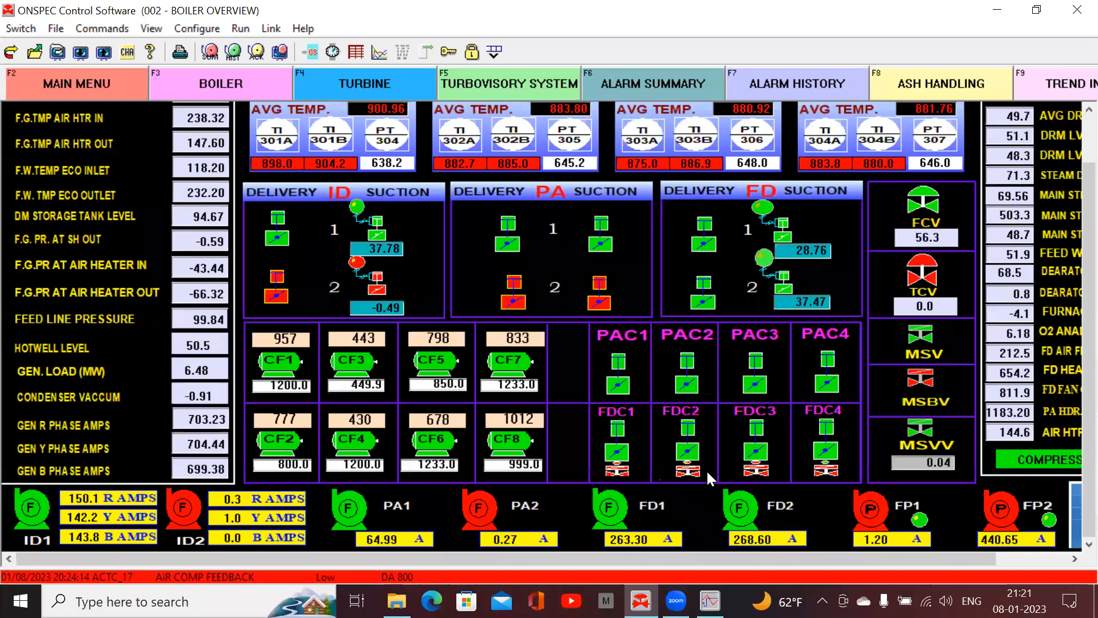